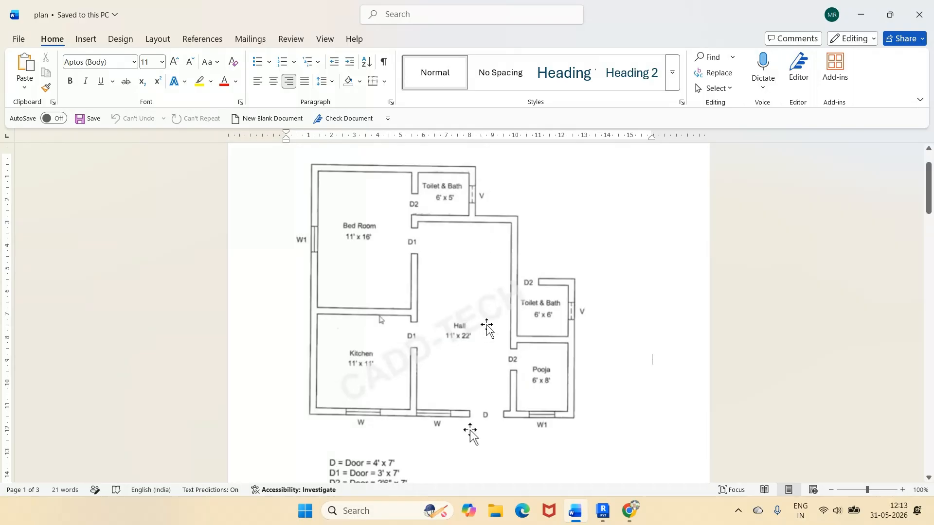
# Step: Review the reference floor plan and the door and window sizes listed below it
pyautogui.scroll(-2, 455, 398)
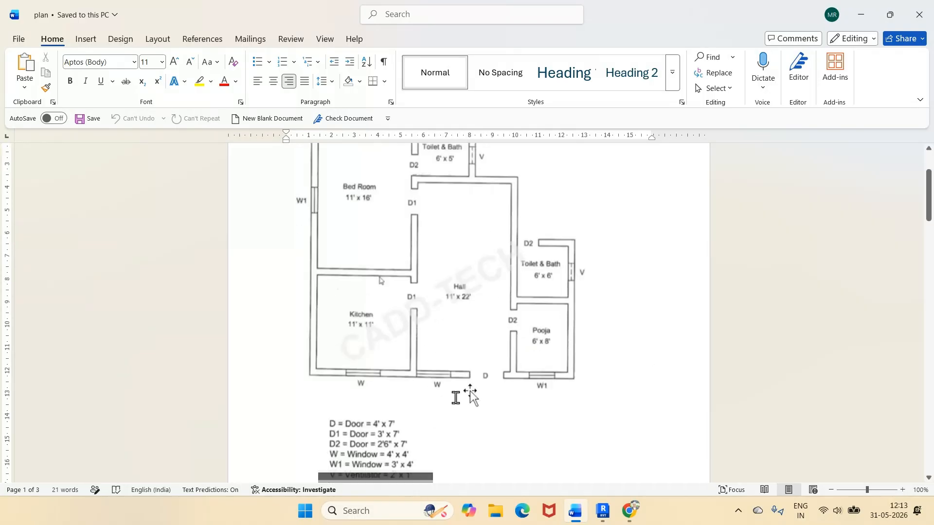
pyautogui.scroll(-1, 455, 398)
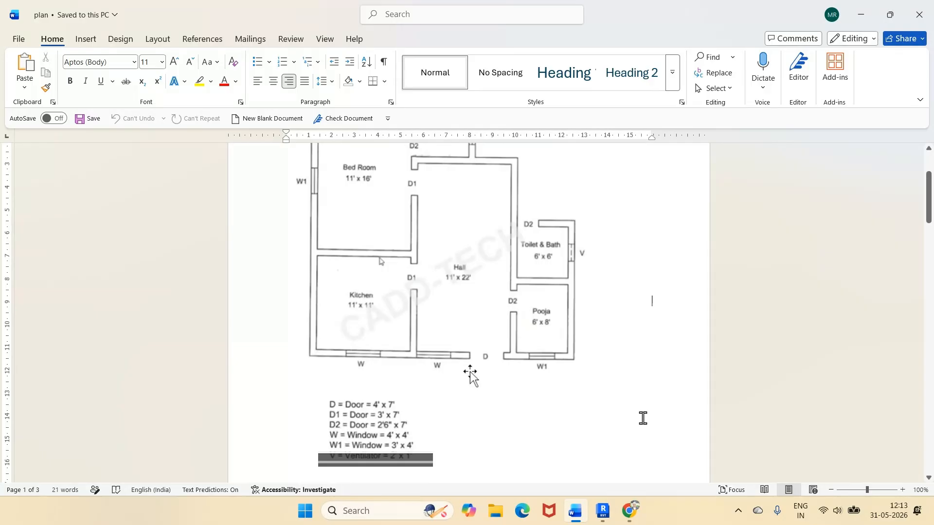
pyautogui.scroll(3, 642, 419)
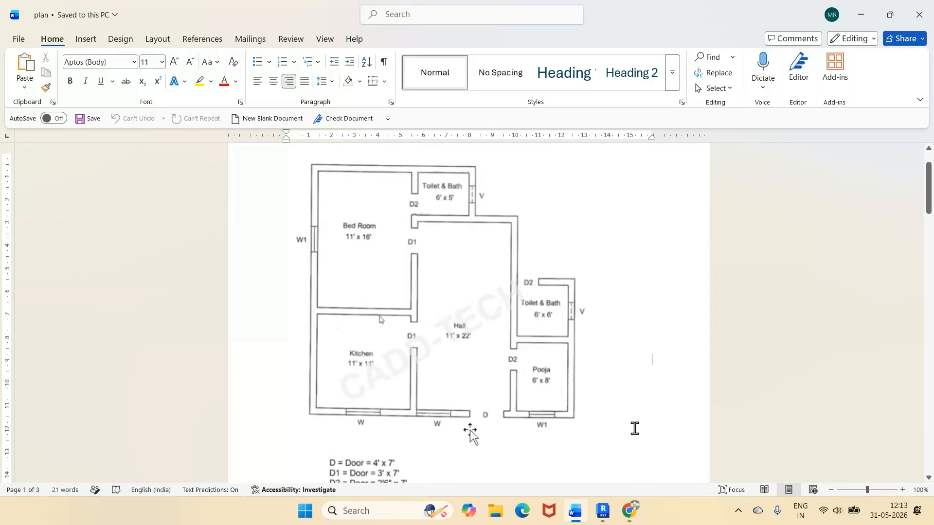
# Step: Switch to Revit and create a new project from the default template
pyautogui.click(601, 520)
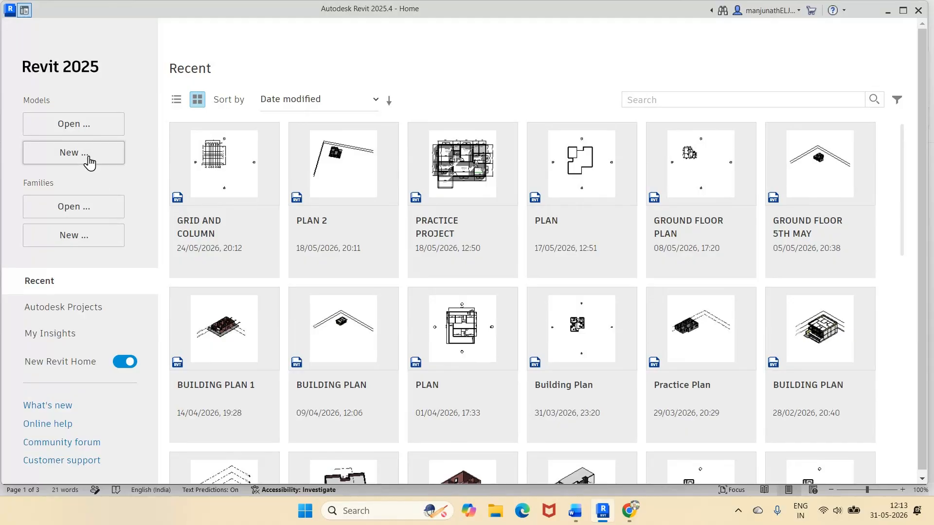
pyautogui.click(89, 162)
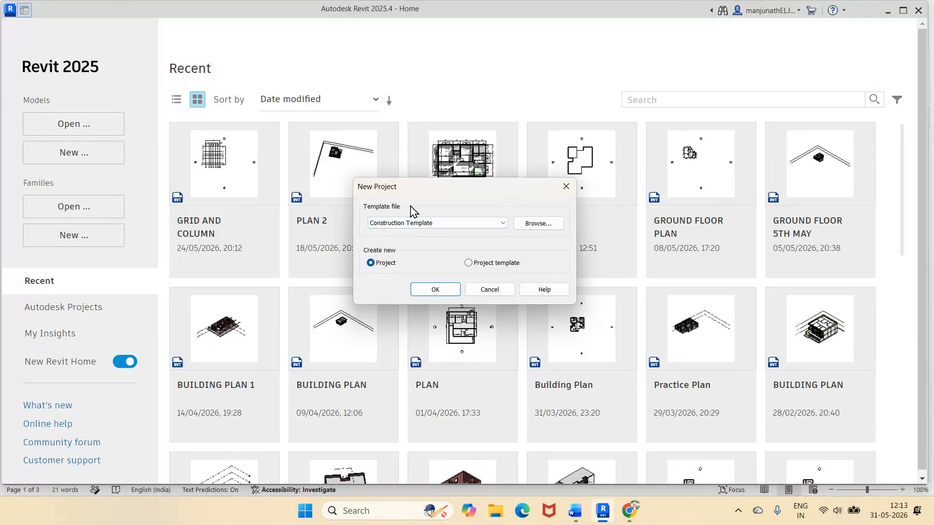
pyautogui.click(445, 224)
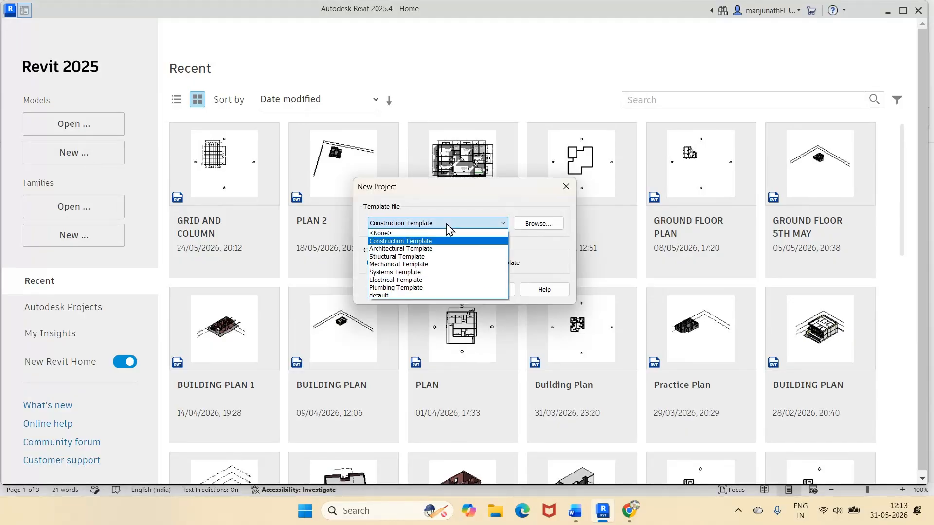
pyautogui.click(395, 296)
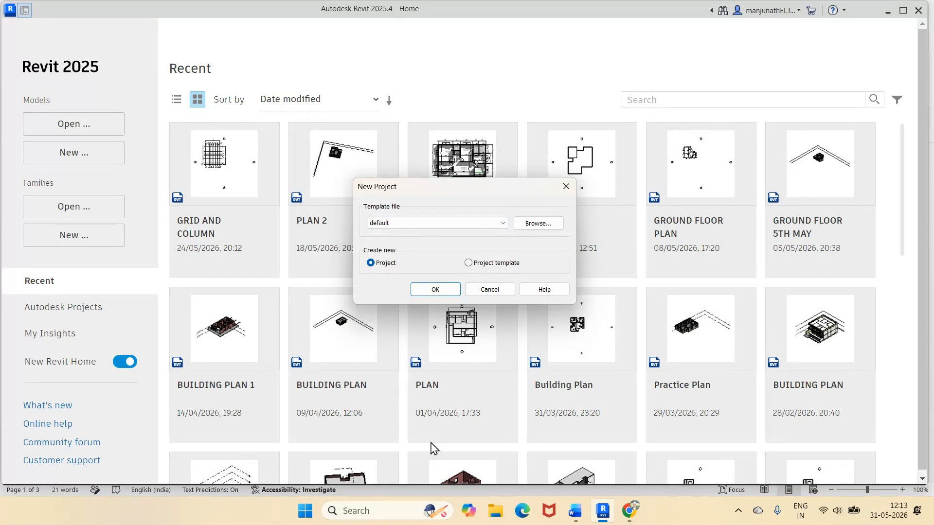
pyautogui.click(430, 292)
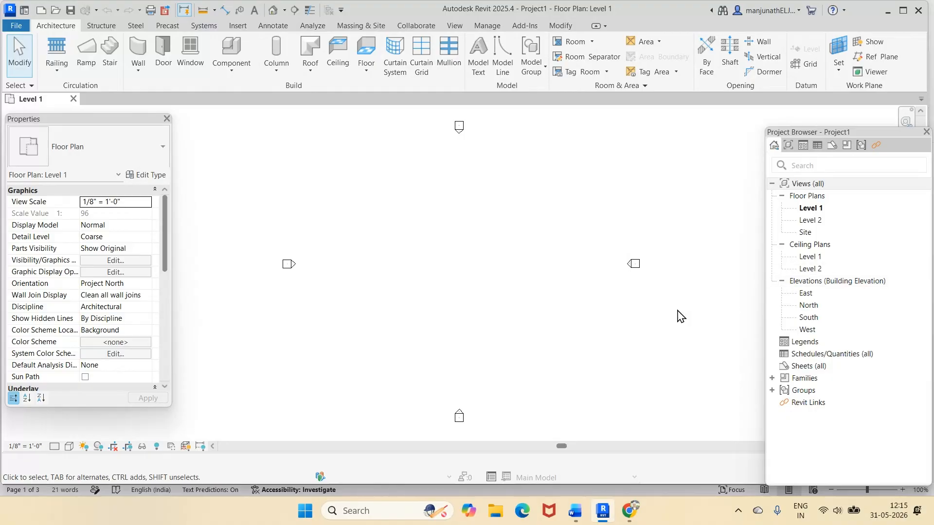
# Step: Check the floor plan in the Word document and return to Revit
pyautogui.moveTo(575, 512)
pyautogui.click(565, 491)
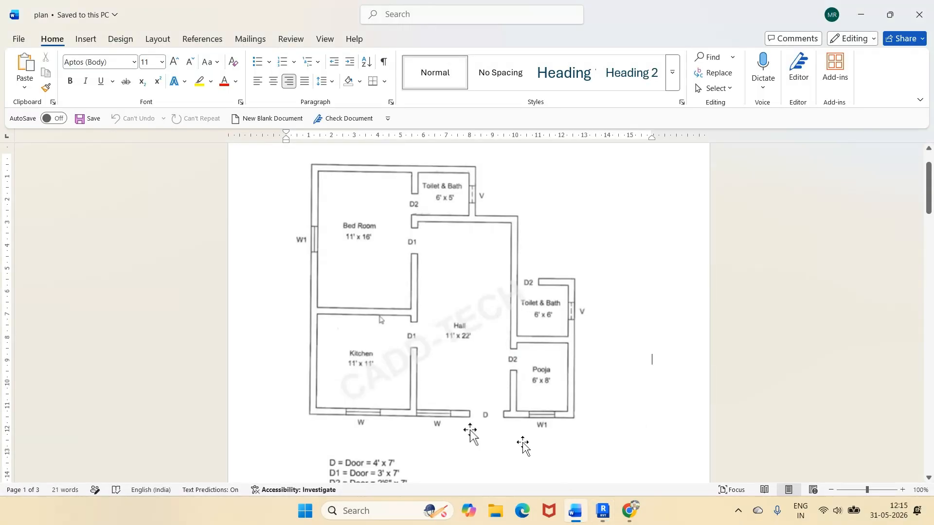
pyautogui.click(603, 517)
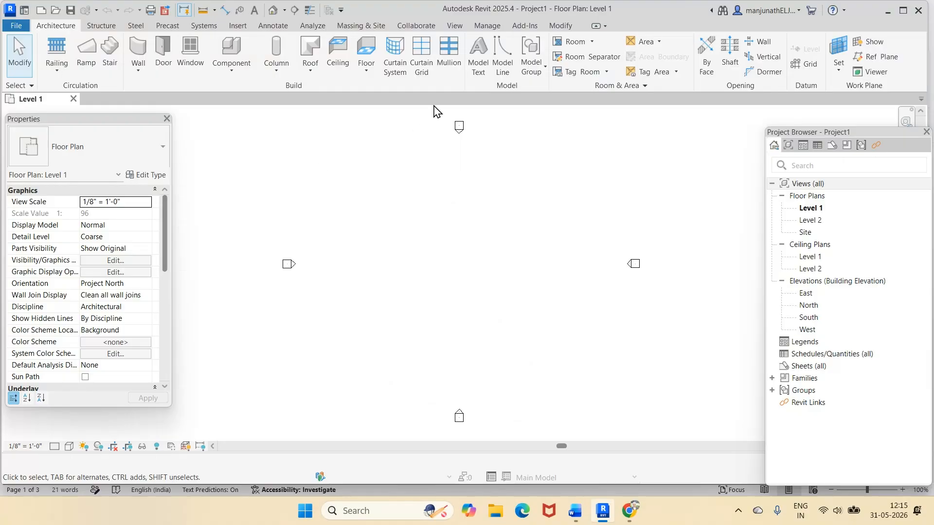
pyautogui.click(487, 26)
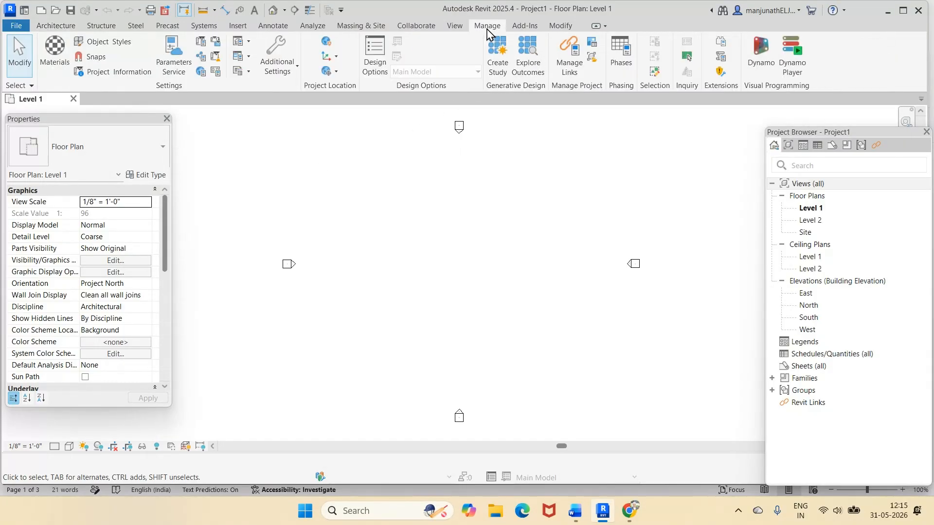
pyautogui.click(214, 75)
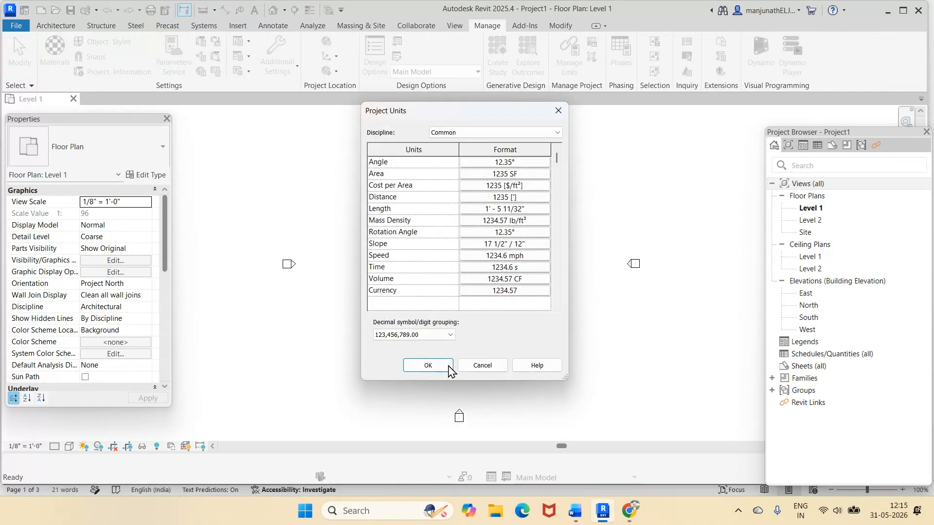
pyautogui.click(489, 366)
# Step: Confirm the project units with the Distance format in feet, 0 decimal places and no unit symbol
pyautogui.press('u')
pyautogui.press('n')
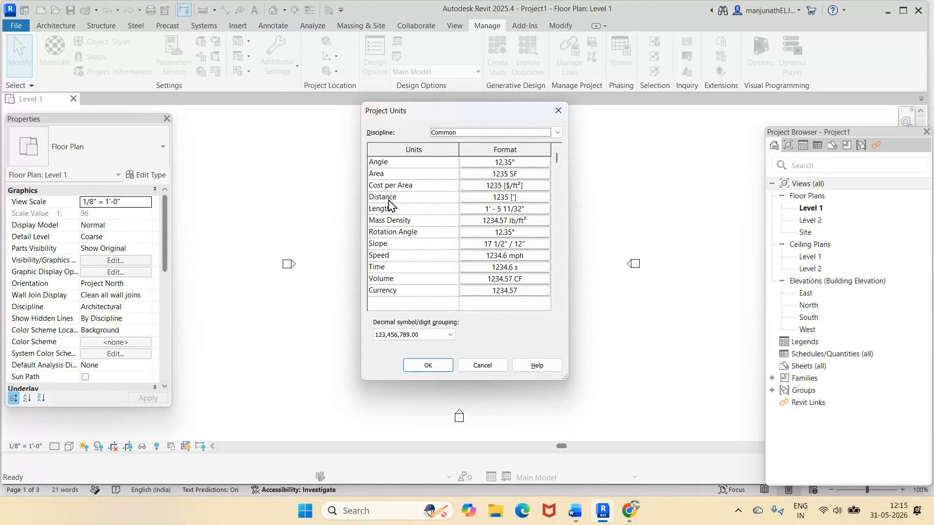
pyautogui.click(520, 201)
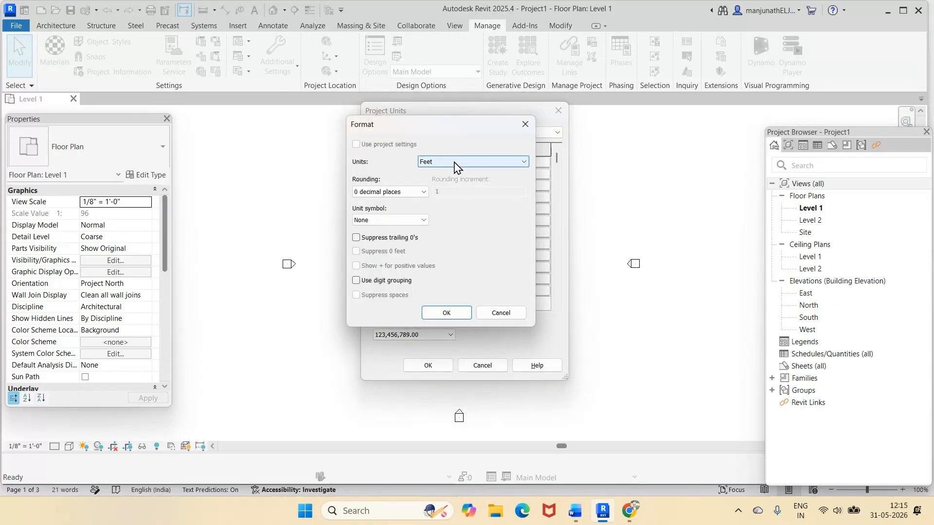
pyautogui.click(446, 313)
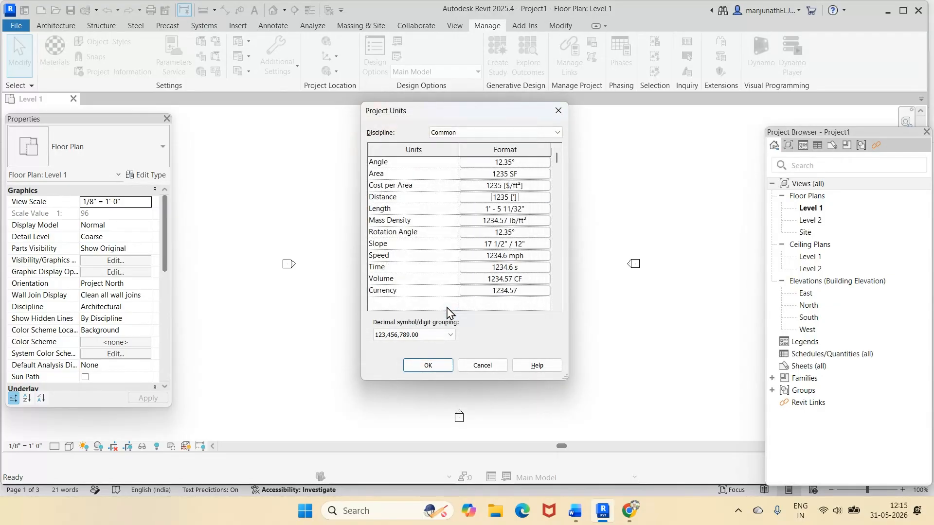
pyautogui.click(428, 366)
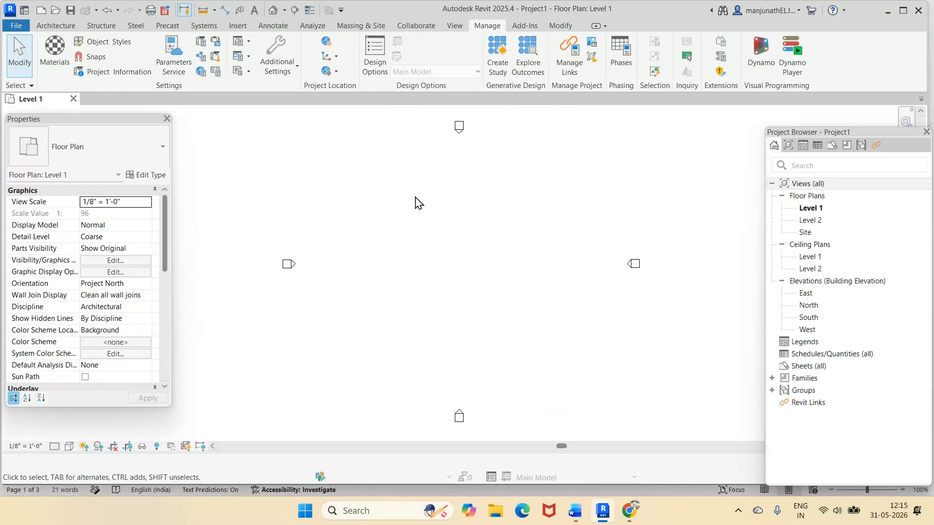
# Step: Examine the room dimensions and the door and window sizes of the plan in Word, and return to Revit
pyautogui.moveTo(579, 518)
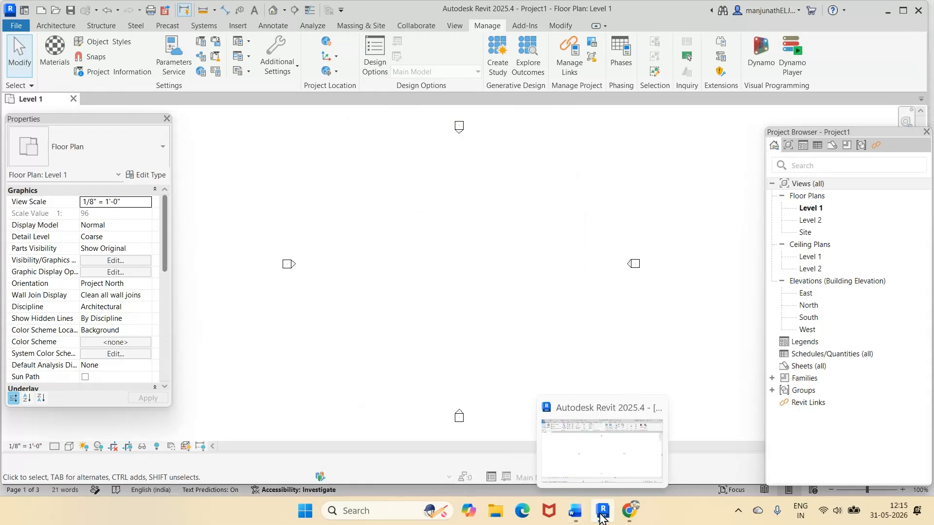
pyautogui.click(602, 517)
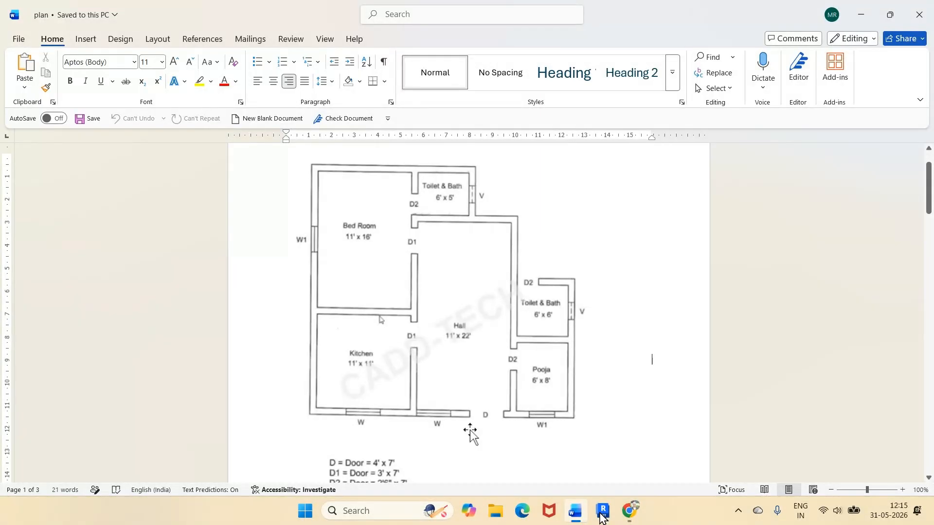
pyautogui.click(603, 516)
pyautogui.click(603, 517)
pyautogui.scroll(-3, 460, 406)
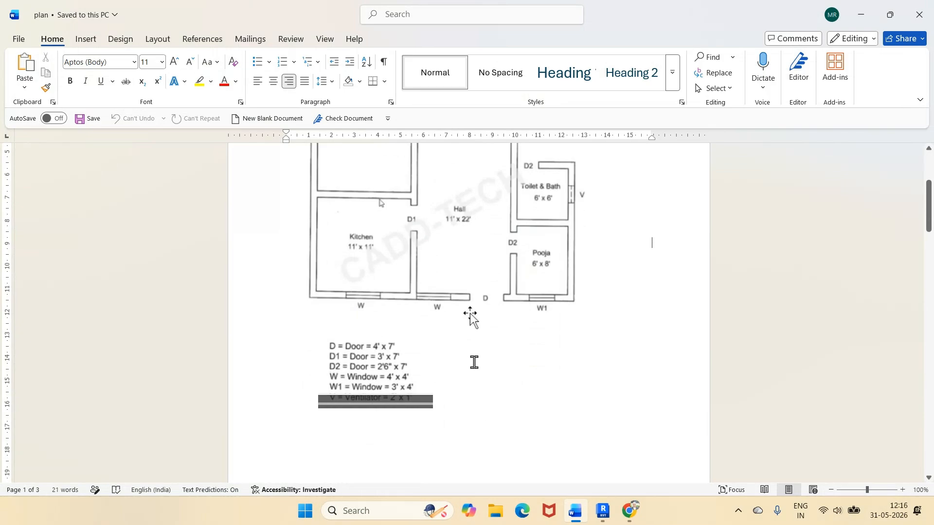
pyautogui.scroll(4, 474, 363)
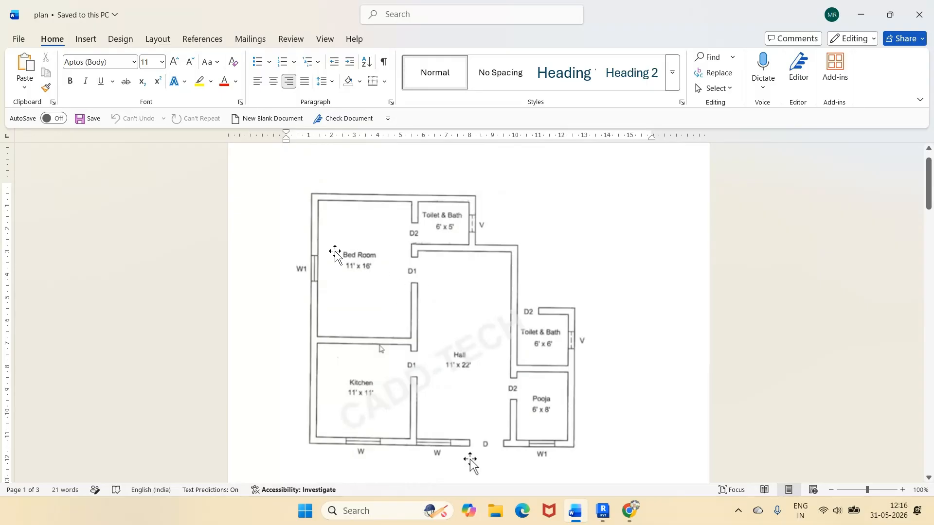
pyautogui.click(602, 517)
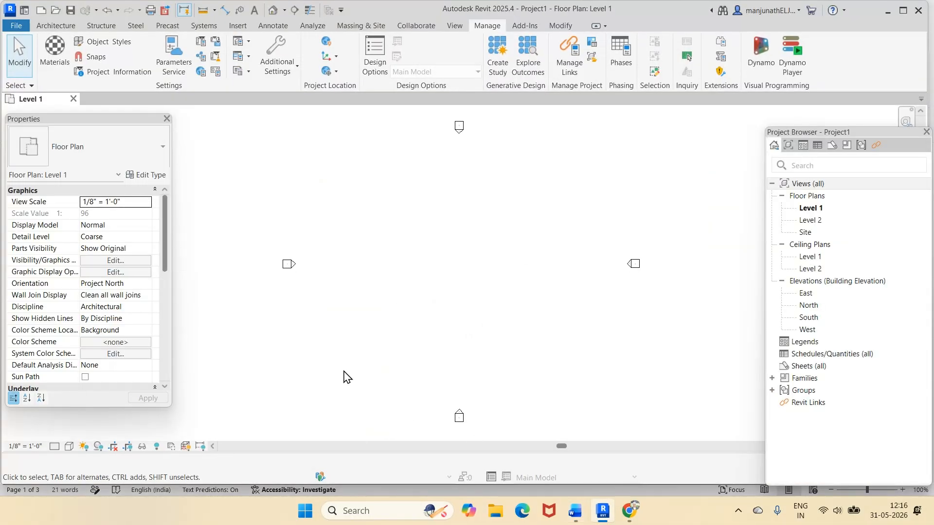
# Step: Start the Wall tool and choose the Basic Wall type Generic - 8"
pyautogui.click(53, 30)
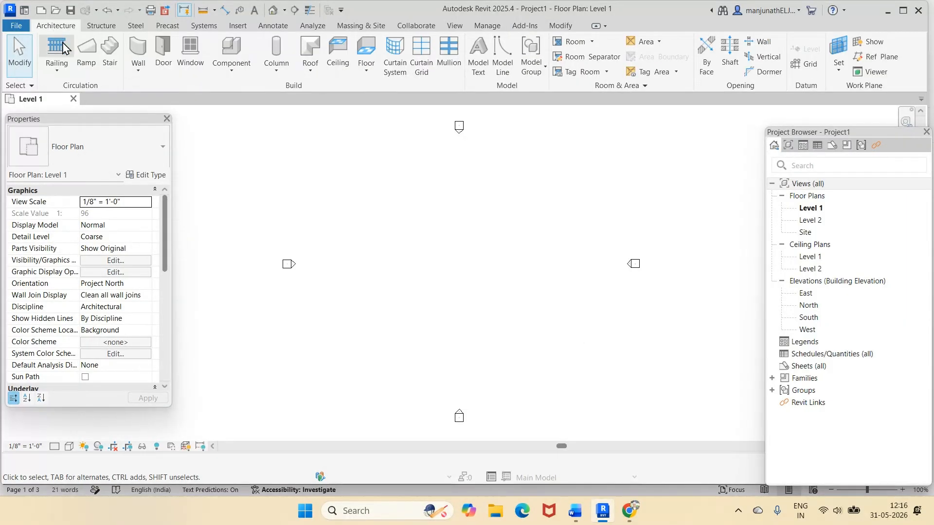
pyautogui.click(140, 54)
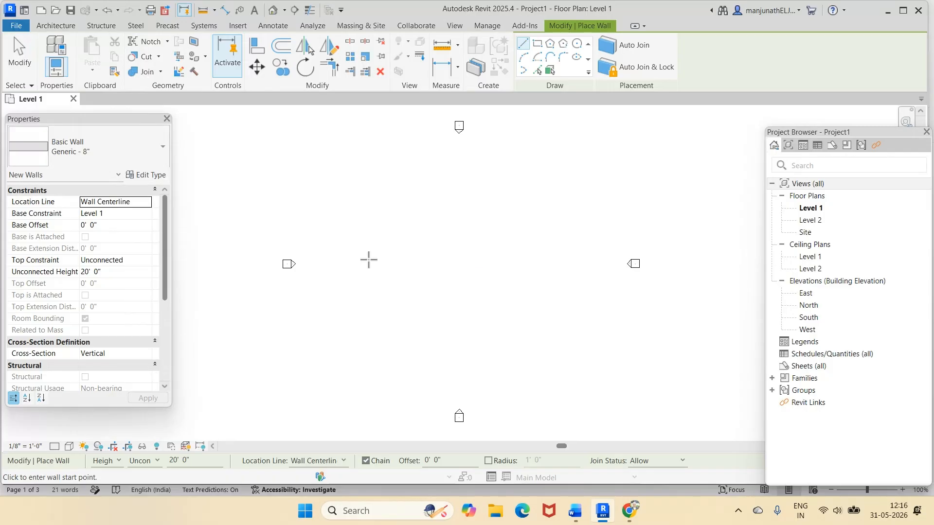
pyautogui.click(168, 158)
pyautogui.scroll(-1, 109, 239)
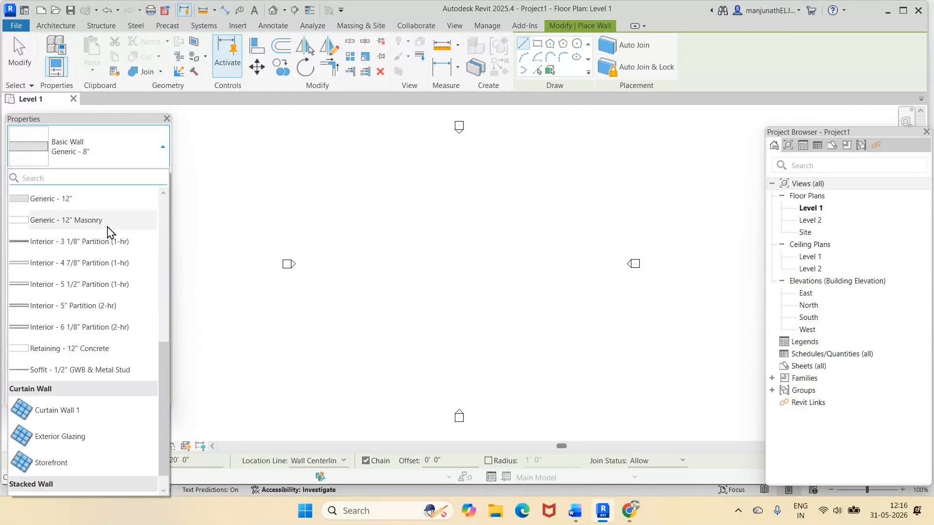
pyautogui.scroll(3, 109, 229)
pyautogui.scroll(2, 109, 231)
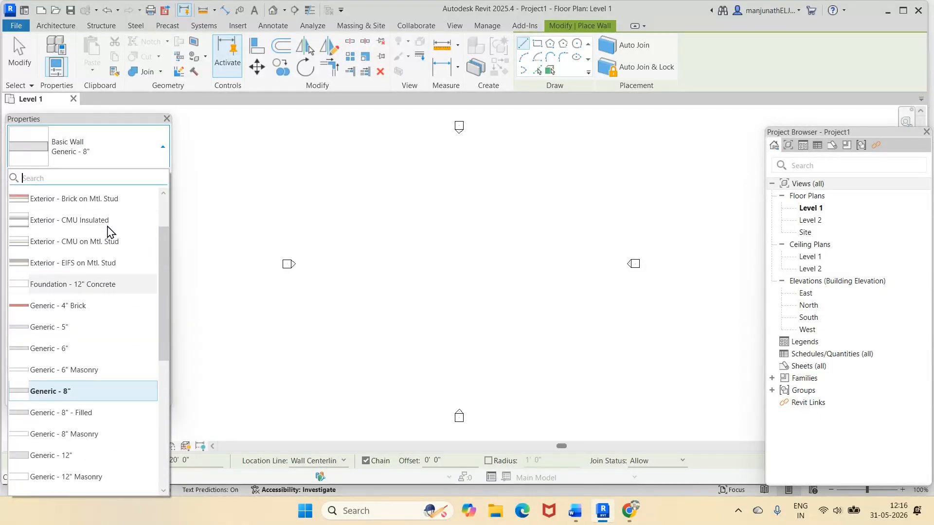
pyautogui.scroll(-2, 108, 228)
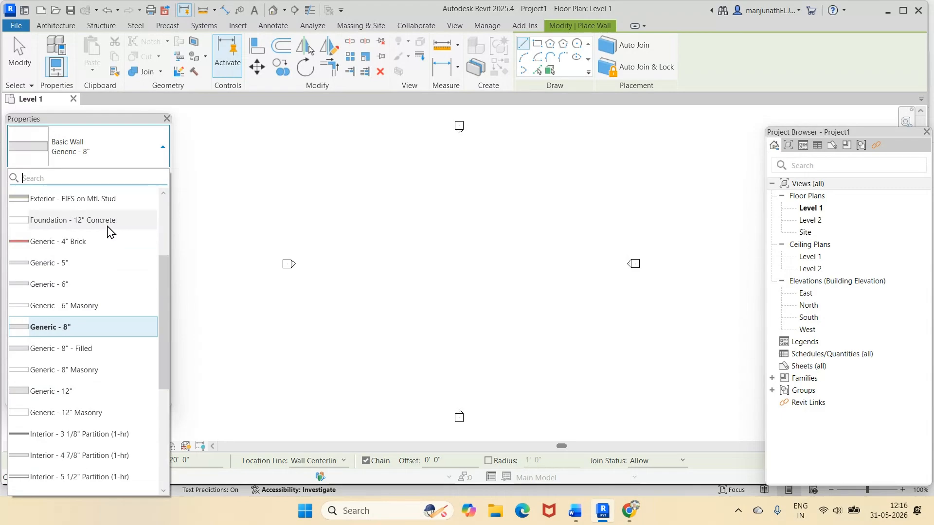
pyautogui.scroll(-1, 109, 230)
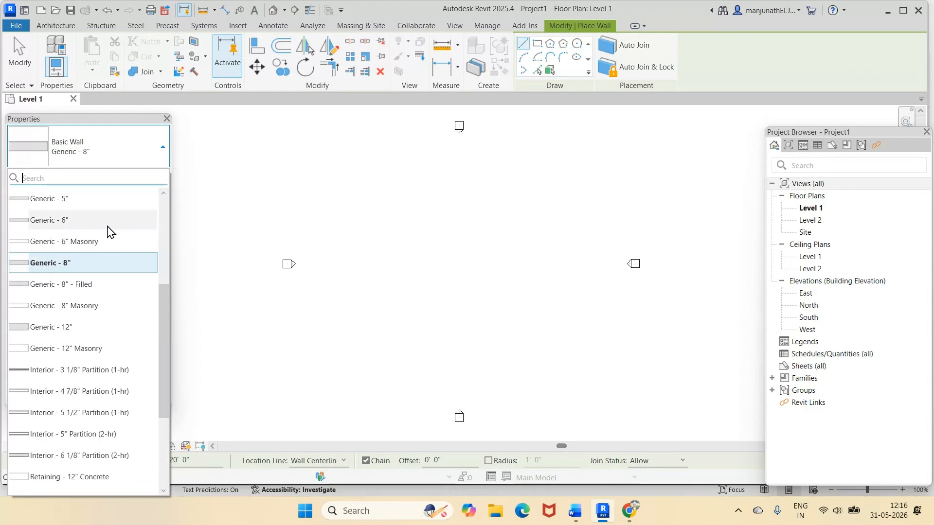
pyautogui.click(86, 265)
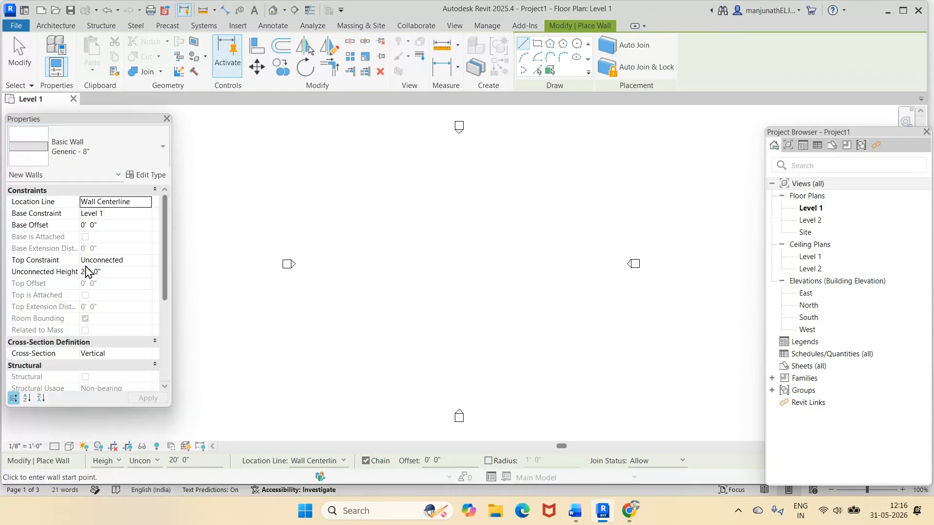
# Step: Duplicate the Generic - 8" wall type under the name WALL 9"
pyautogui.click(156, 176)
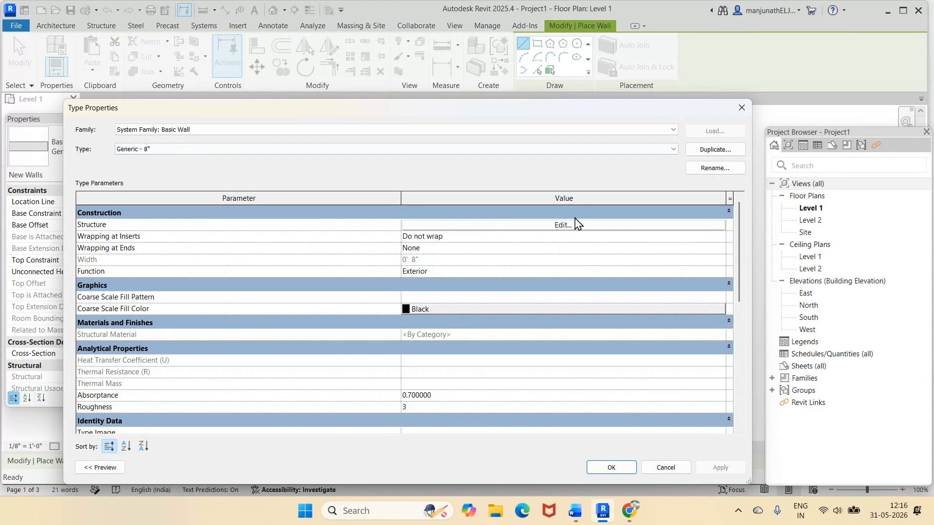
pyautogui.click(708, 151)
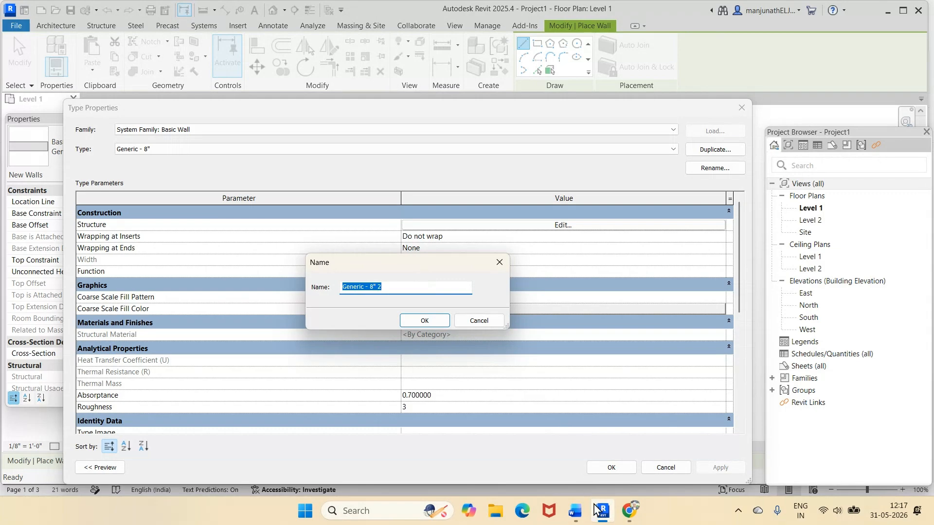
pyautogui.moveTo(597, 518)
pyautogui.click(580, 520)
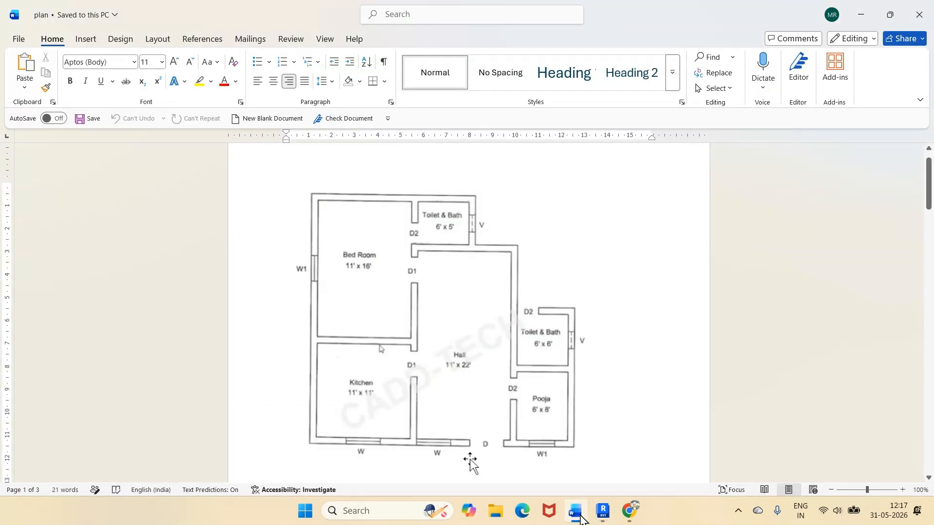
pyautogui.click(602, 512)
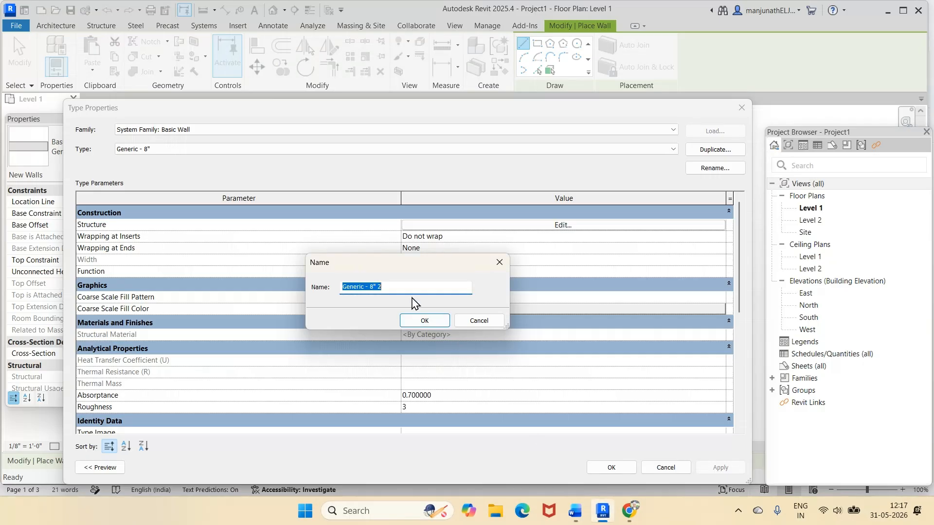
pyautogui.write('WALL 9')
pyautogui.click(425, 321)
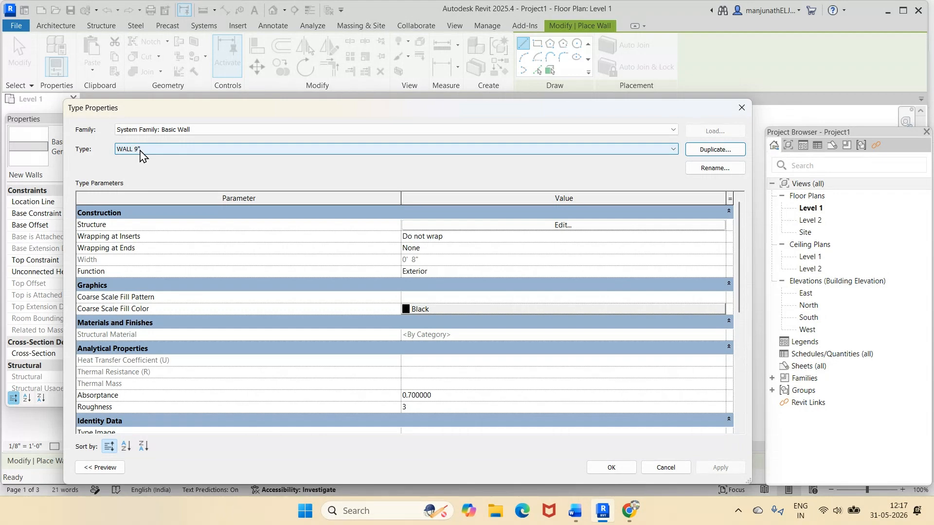
# Step: Open the WALL 9" layer structure and look through the project materials for its structure layer without choosing one
pyautogui.click(563, 228)
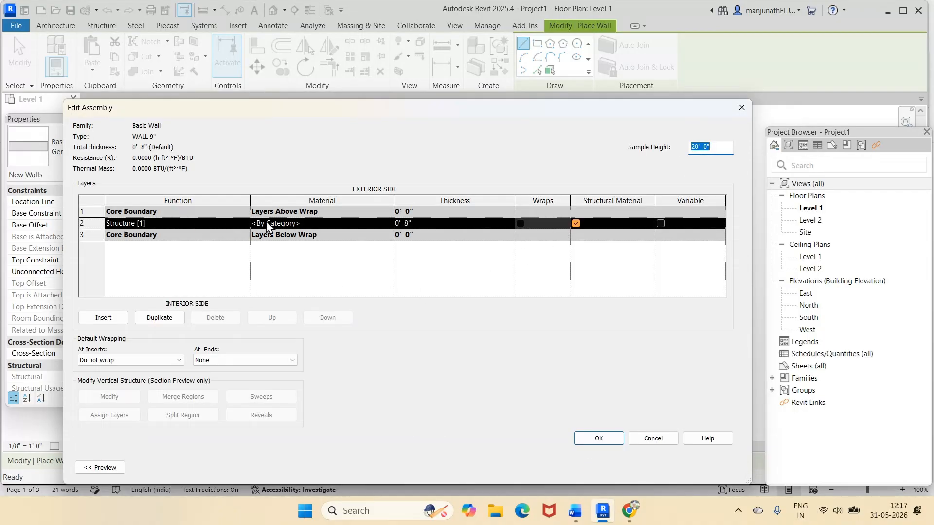
pyautogui.click(382, 223)
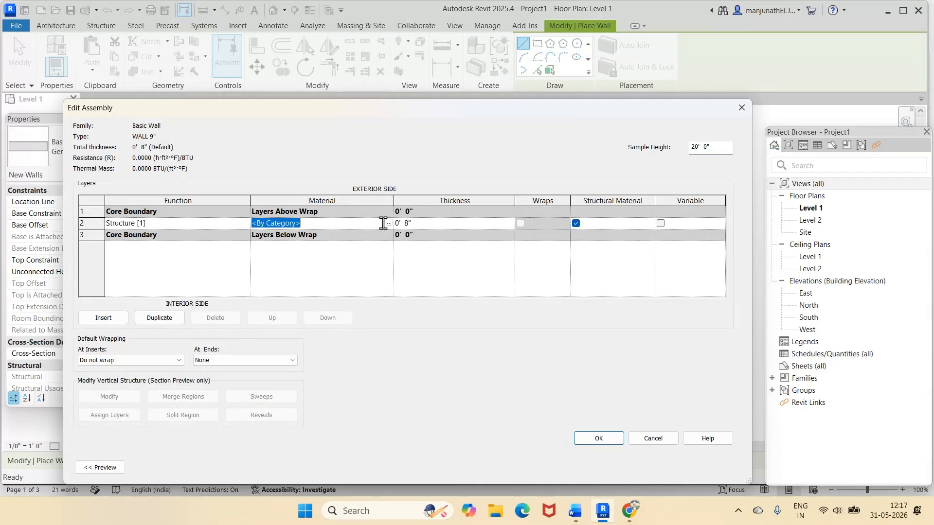
pyautogui.click(389, 223)
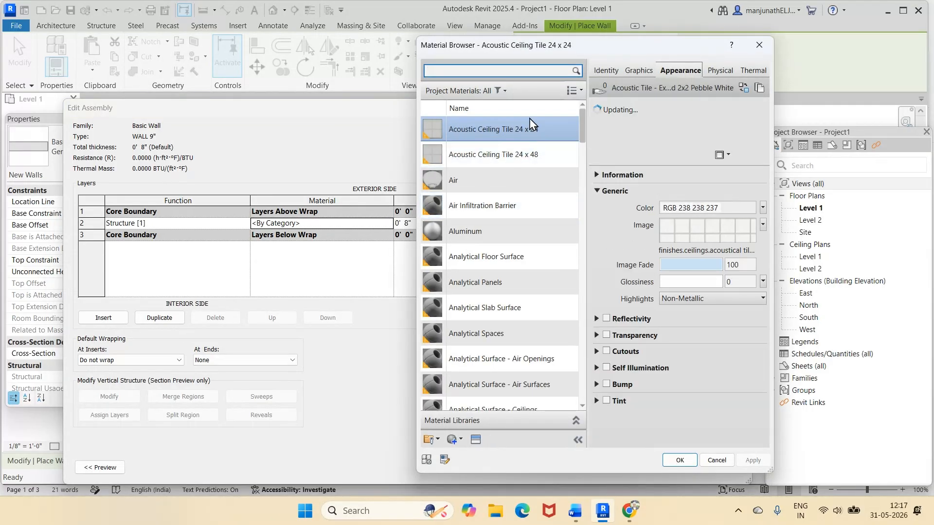
pyautogui.scroll(-2, 511, 287)
pyautogui.scroll(-15, 510, 287)
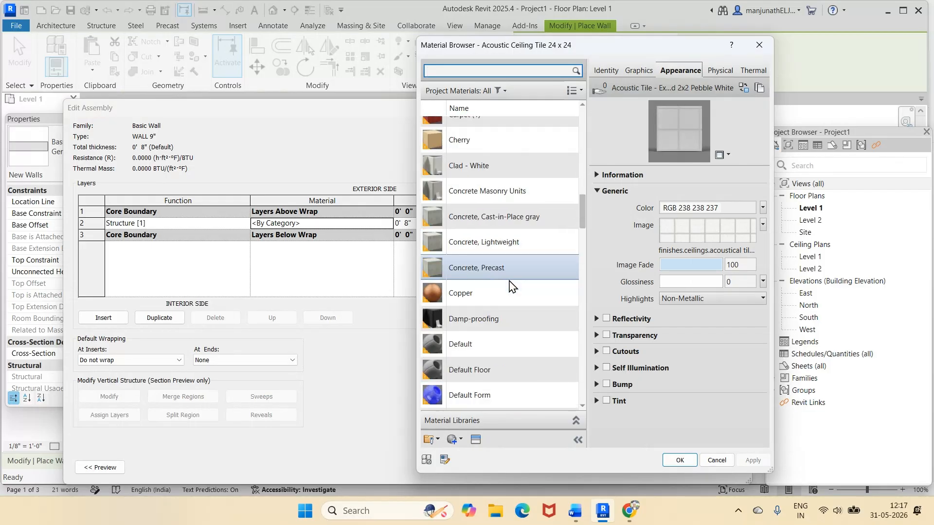
pyautogui.scroll(-10, 511, 287)
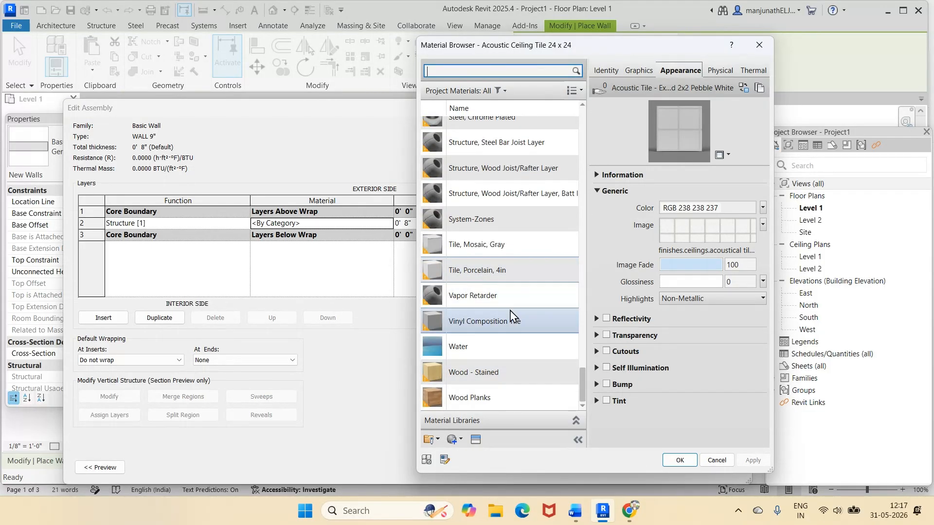
pyautogui.scroll(4, 516, 285)
pyautogui.scroll(5, 516, 285)
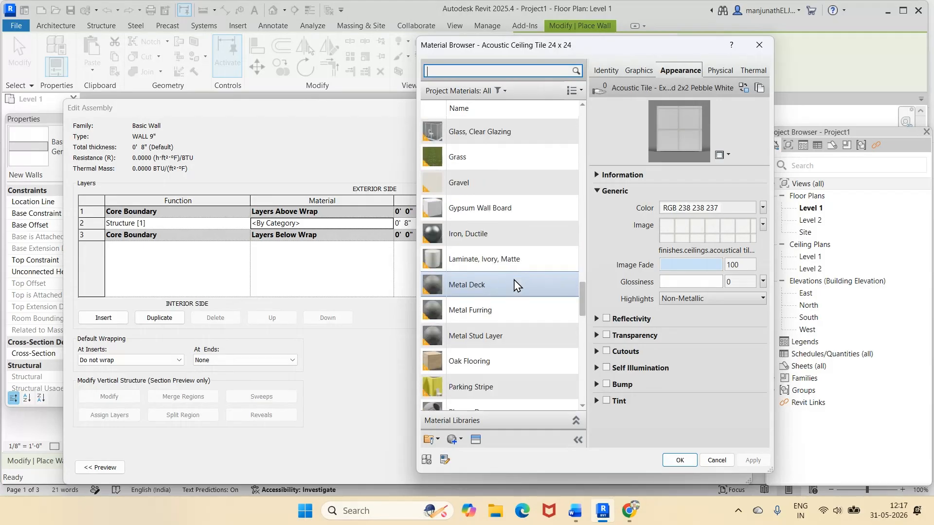
pyautogui.scroll(3, 493, 161)
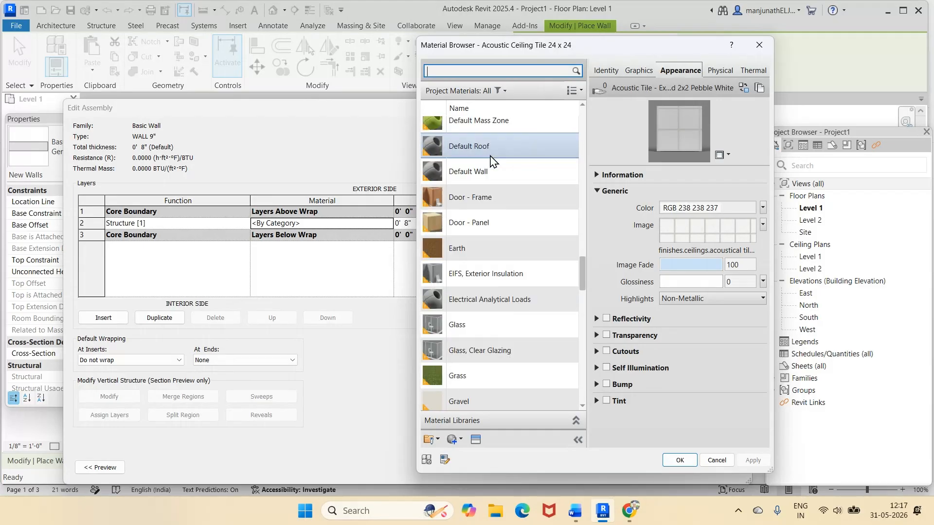
pyautogui.scroll(4, 493, 161)
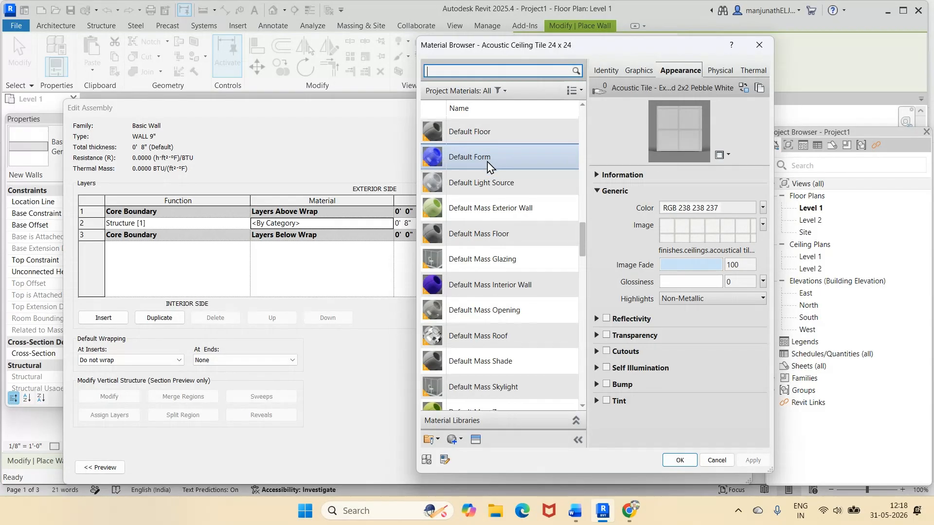
pyautogui.click(718, 461)
# Step: Set the thickness of the structure layer to 9" and apply the WALL 9" type properties
pyautogui.click(405, 223)
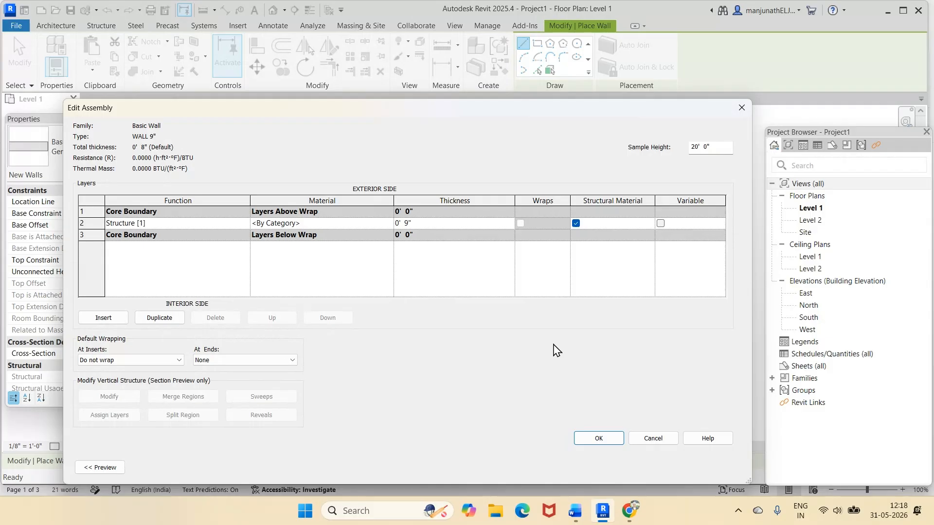
pyautogui.click(601, 439)
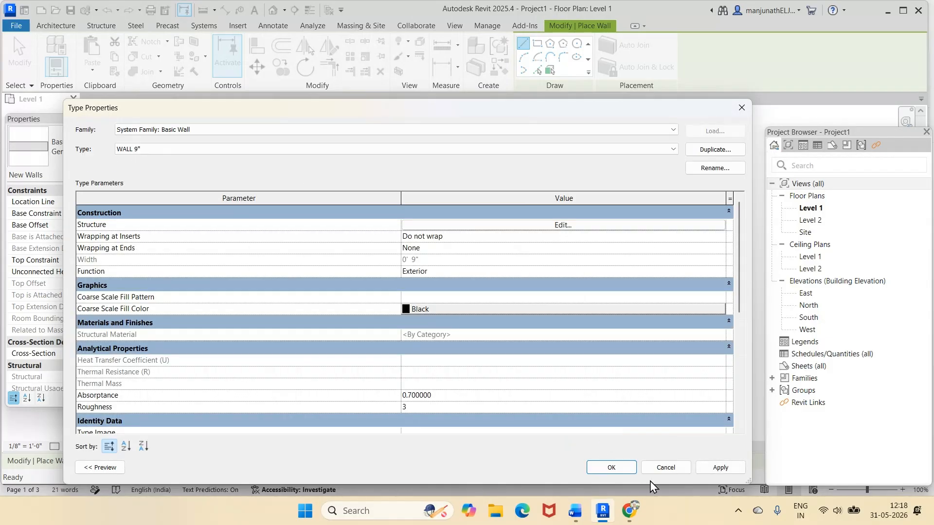
pyautogui.click(715, 468)
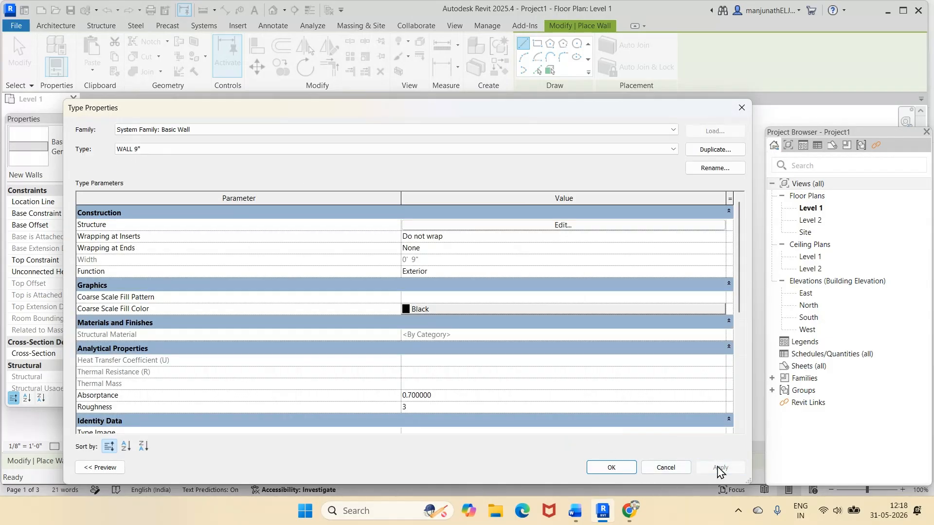
pyautogui.click(618, 470)
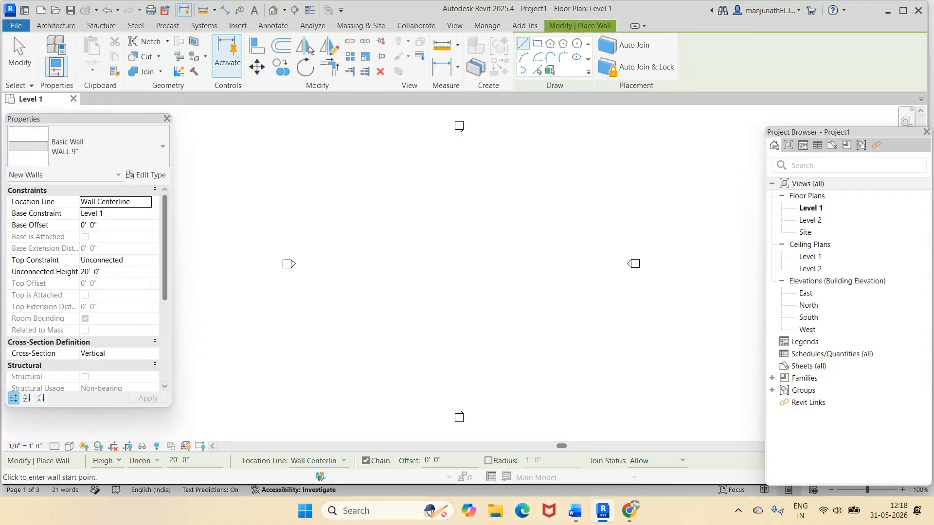
# Step: Check the floor plan in Word, return to Revit, and set the rectangular wall's height up to Level 2
pyautogui.click(575, 510)
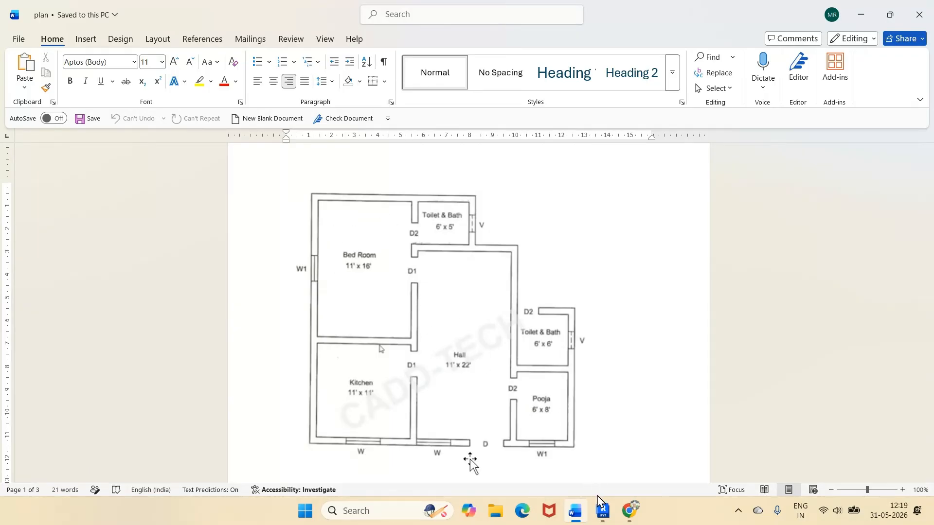
pyautogui.click(604, 517)
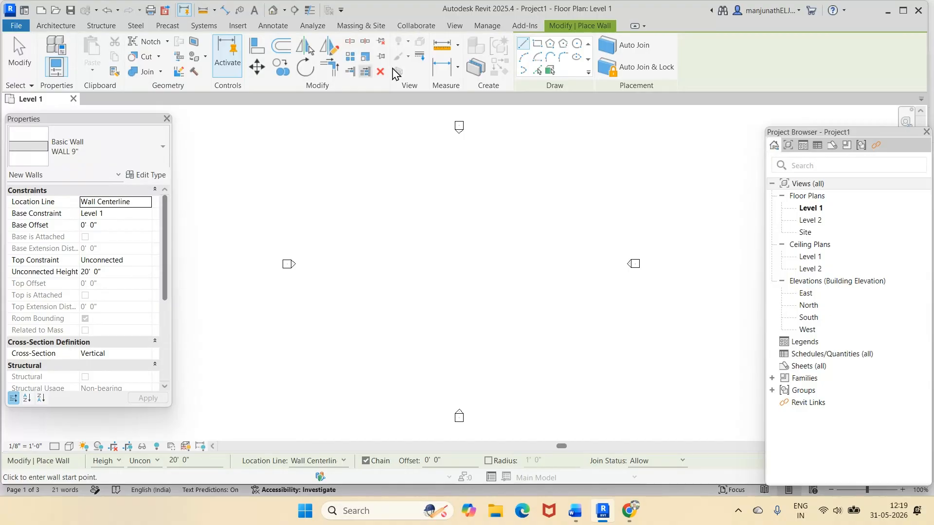
pyautogui.click(537, 44)
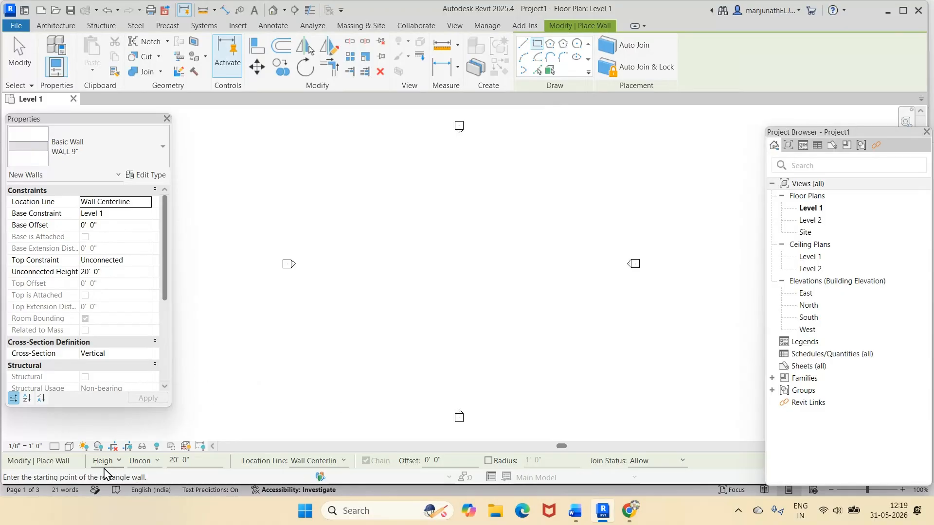
pyautogui.click(157, 461)
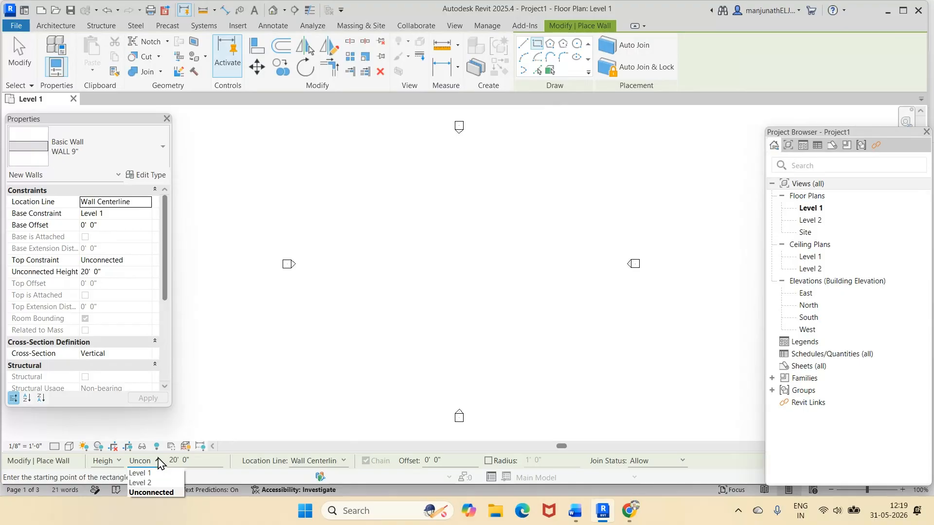
pyautogui.click(141, 483)
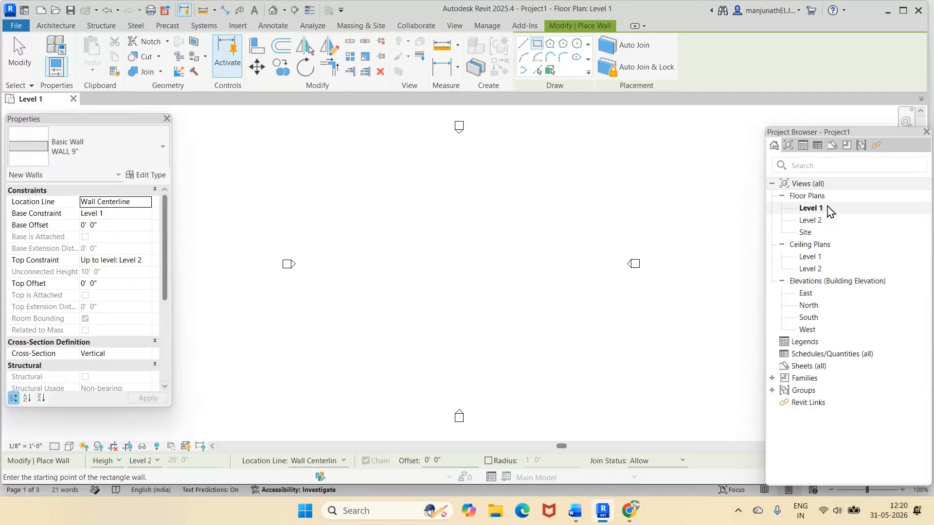
pyautogui.press('Escape')
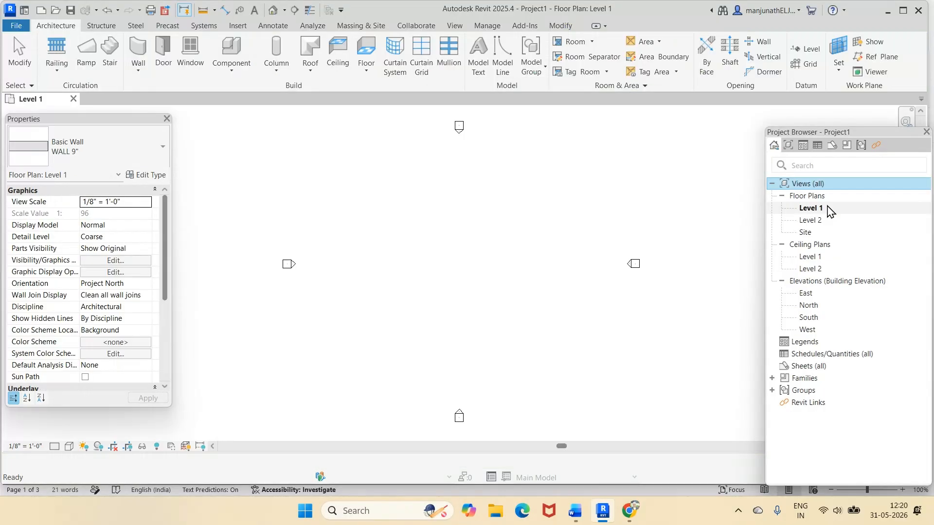
# Step: Open the South building elevation view
pyautogui.click(831, 212)
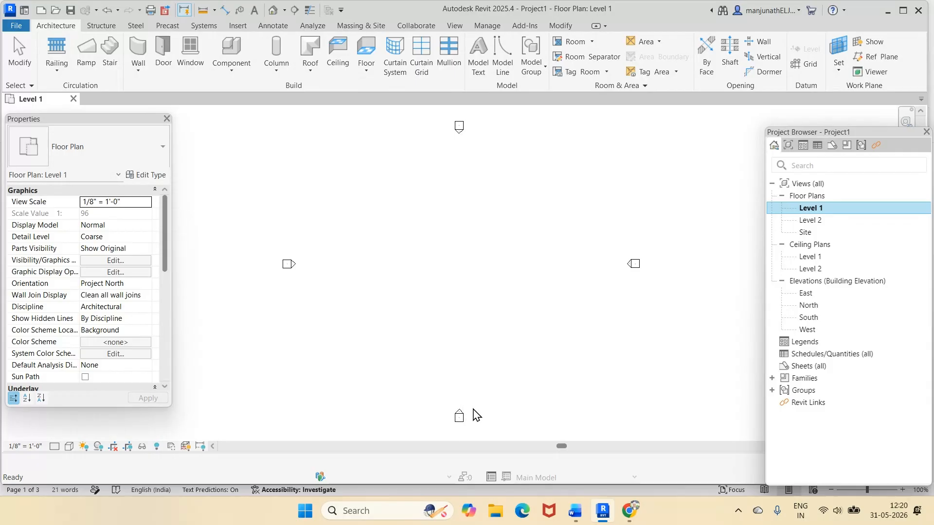
pyautogui.click(810, 320)
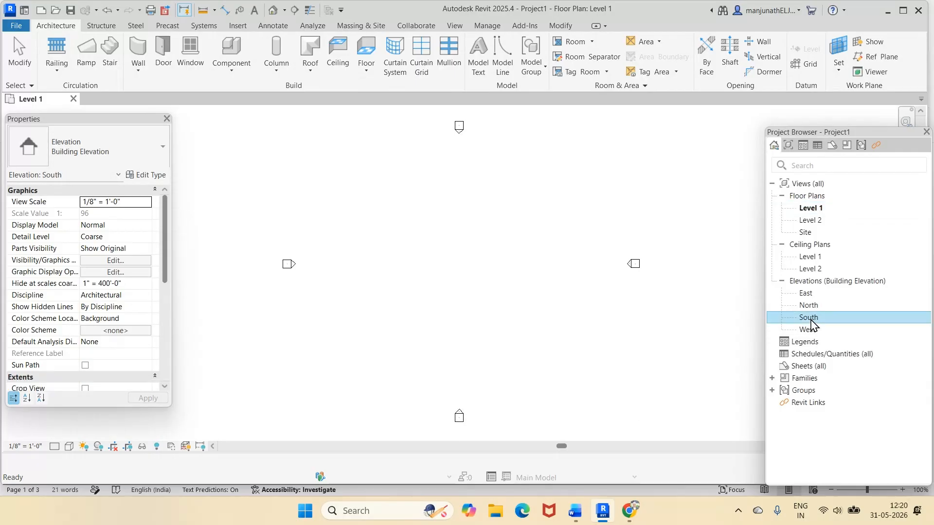
pyautogui.doubleClick(810, 320)
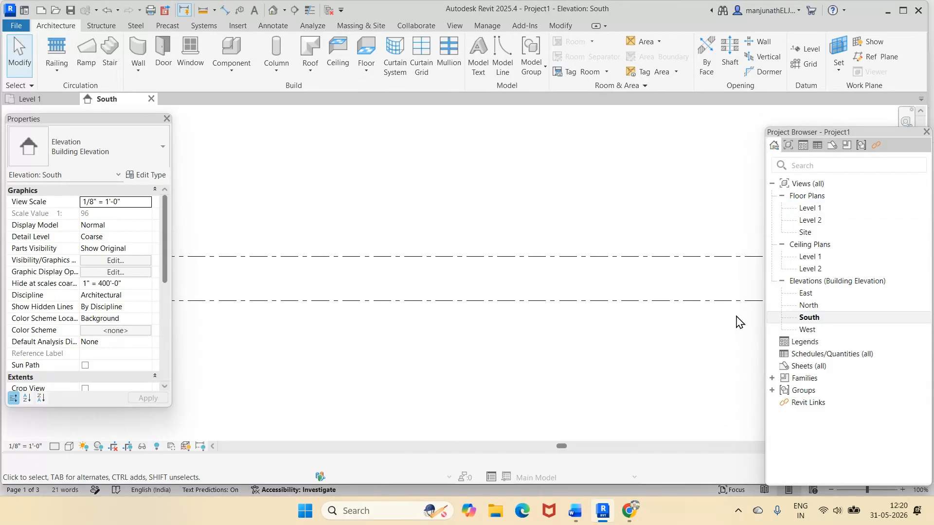
# Step: Rename Level 1 as 01. GROUND FLOOR, including its corresponding views
pyautogui.scroll(-5, 735, 323)
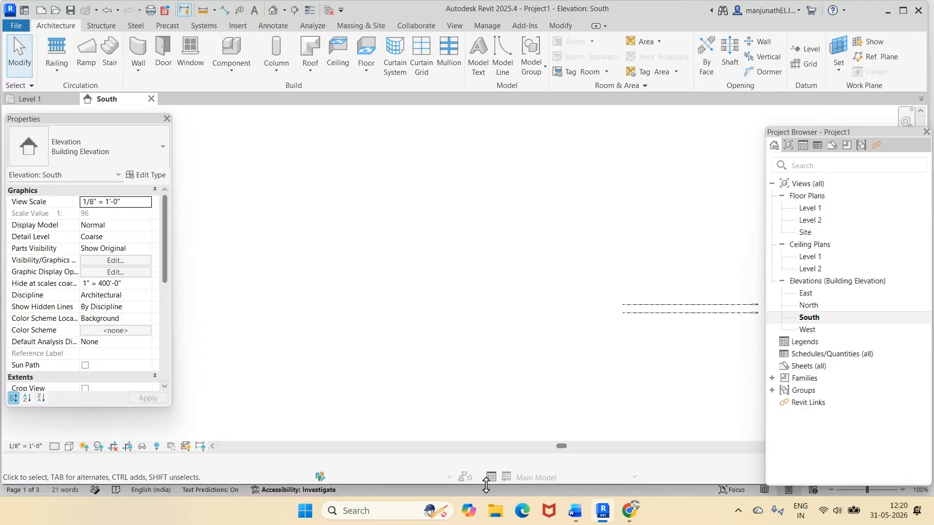
pyautogui.moveTo(556, 377); pyautogui.dragTo(483, 302, button='middle')
pyautogui.scroll(2, 599, 292)
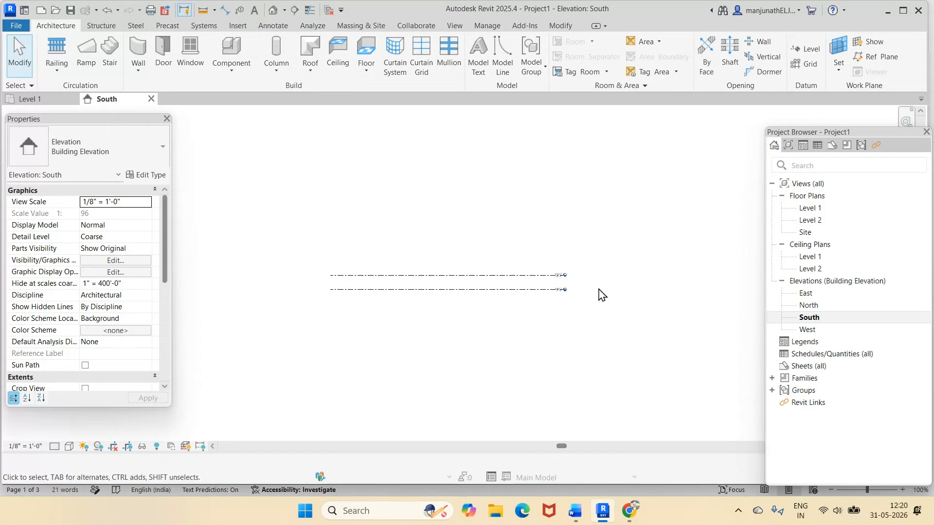
pyautogui.scroll(5, 577, 272)
pyautogui.scroll(2, 494, 407)
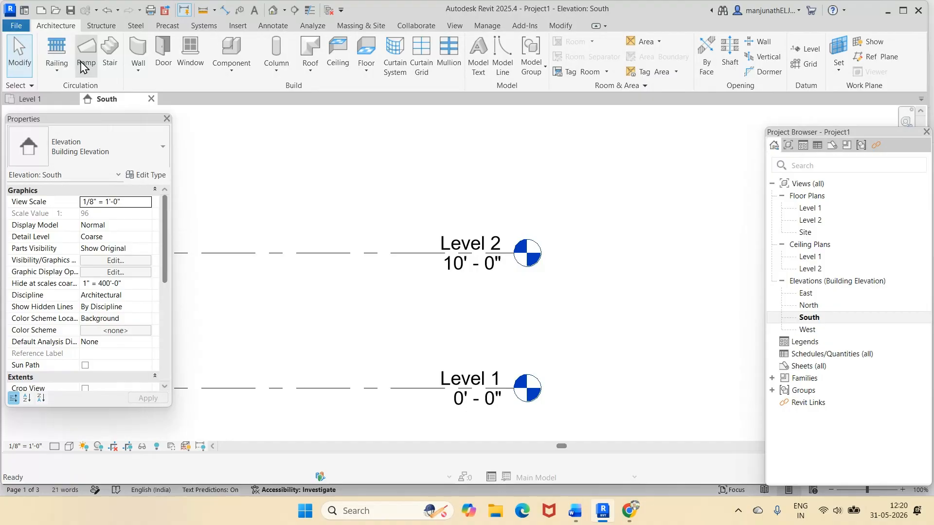
pyautogui.doubleClick(476, 379)
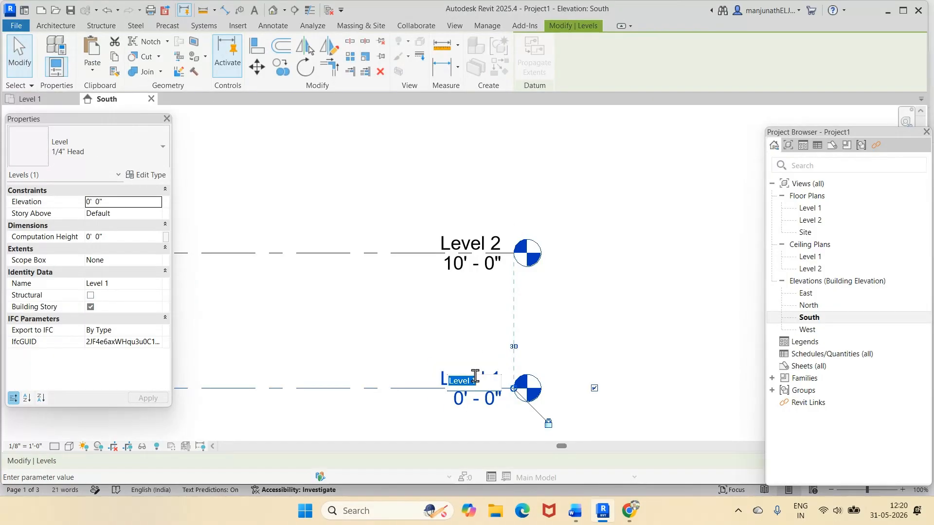
pyautogui.write('01. GR')
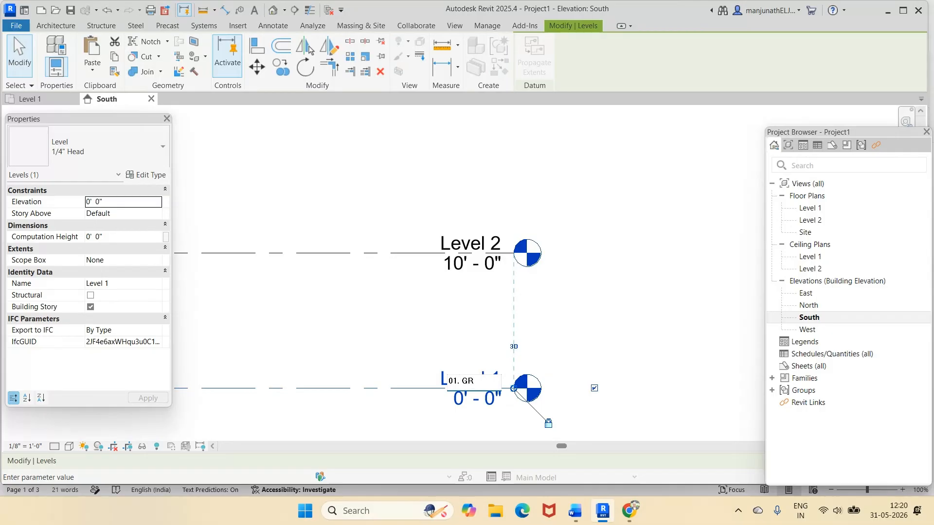
pyautogui.write('OUND FLOOR')
pyautogui.click(619, 310)
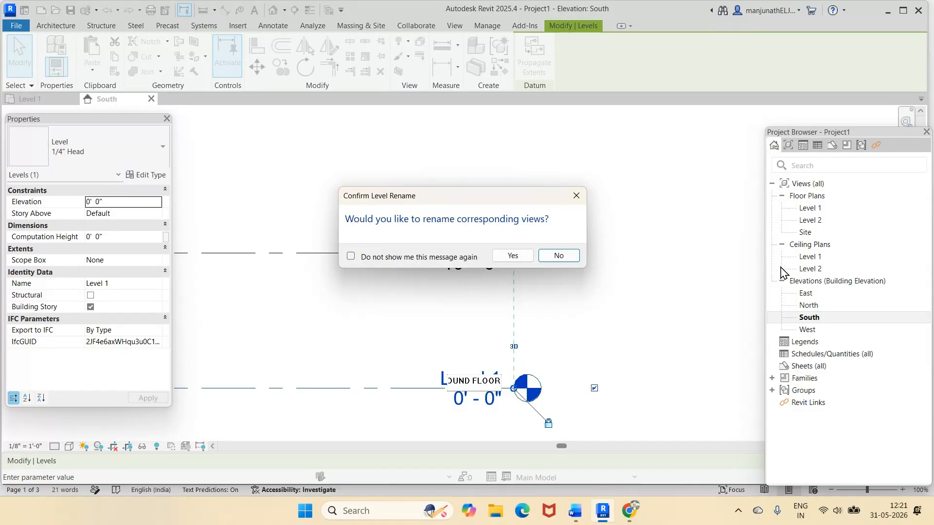
pyautogui.click(512, 256)
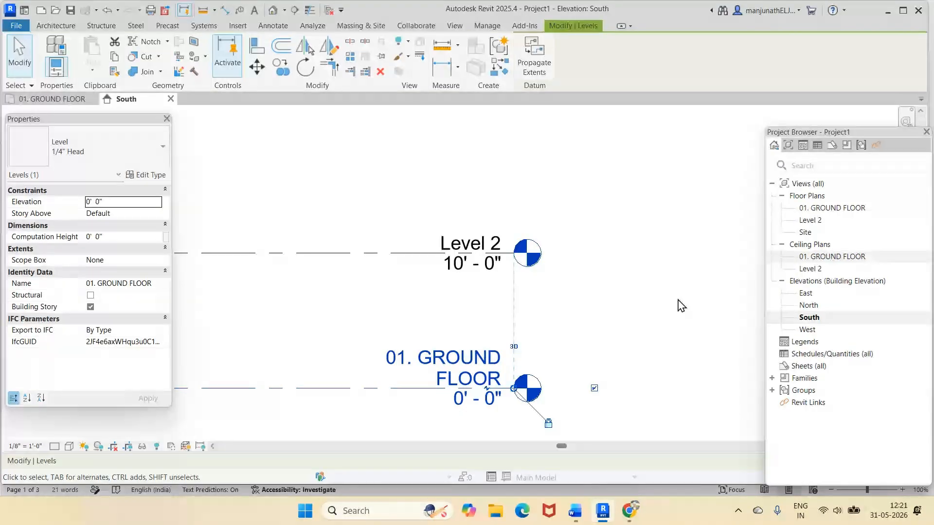
# Step: Rename Level 2 as 02. FIRST FLOOR, including its corresponding views
pyautogui.doubleClick(460, 243)
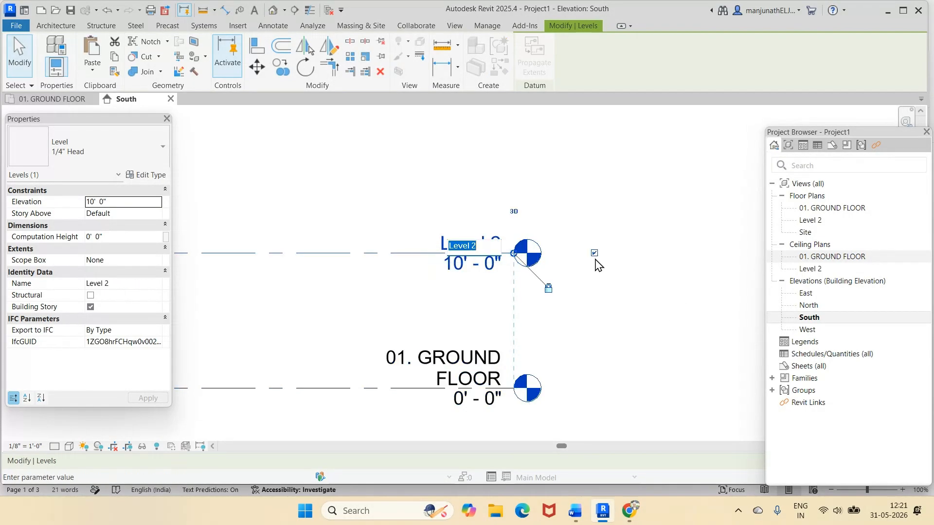
pyautogui.write('02. FIRST FLOOR')
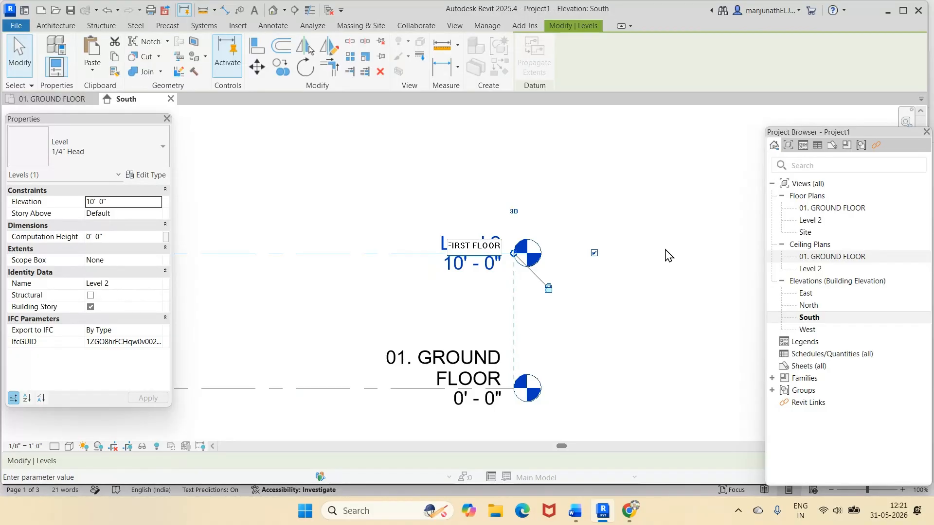
pyautogui.press('Return')
pyautogui.click(504, 261)
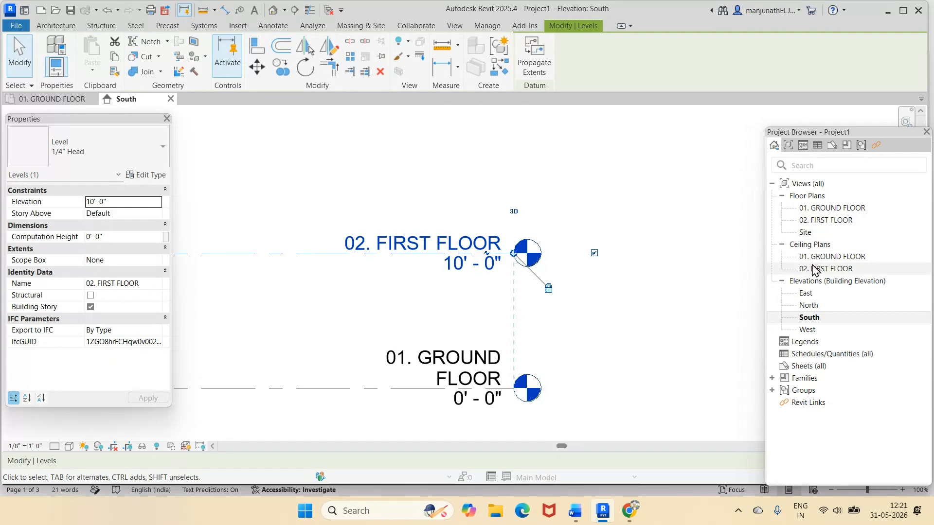
pyautogui.click(698, 225)
# Step: Set the elevation of the 02. FIRST FLOOR level to 20' 0"
pyautogui.scroll(2, 698, 225)
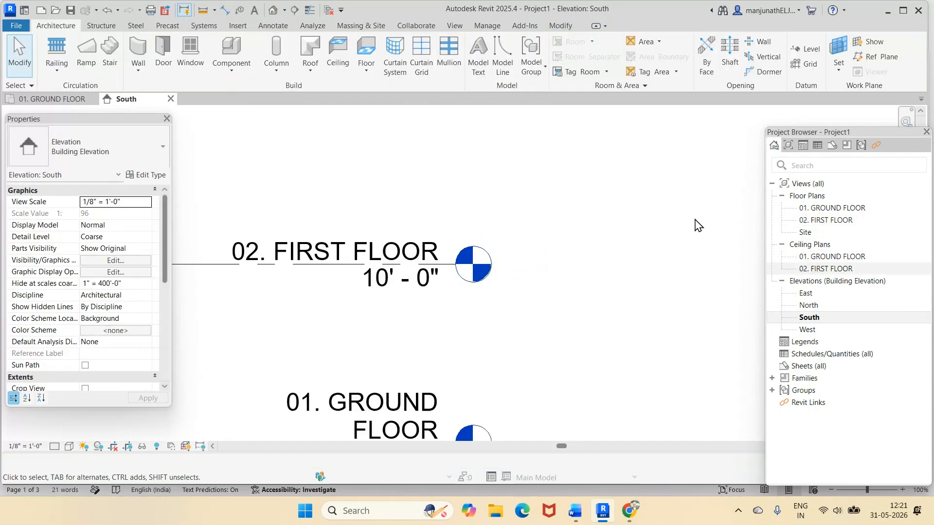
pyautogui.scroll(-2, 698, 225)
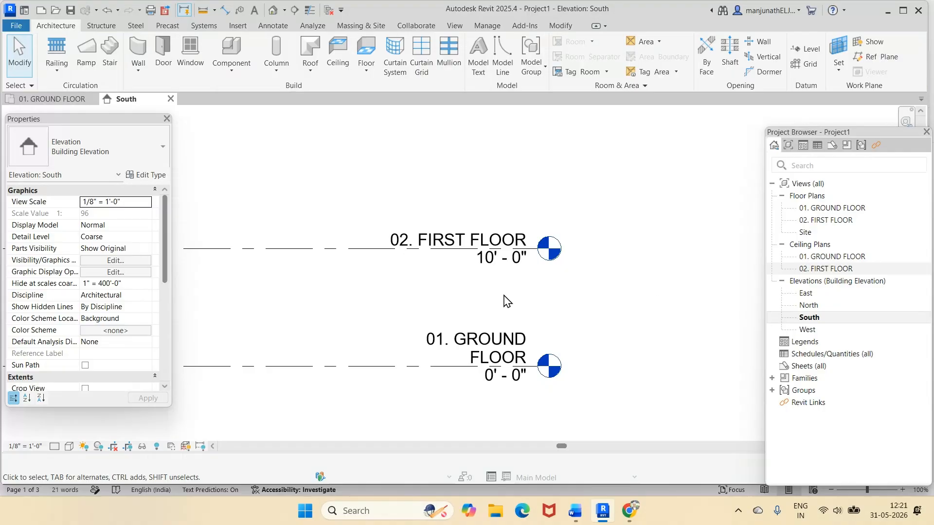
pyautogui.click(493, 269)
pyautogui.click(493, 265)
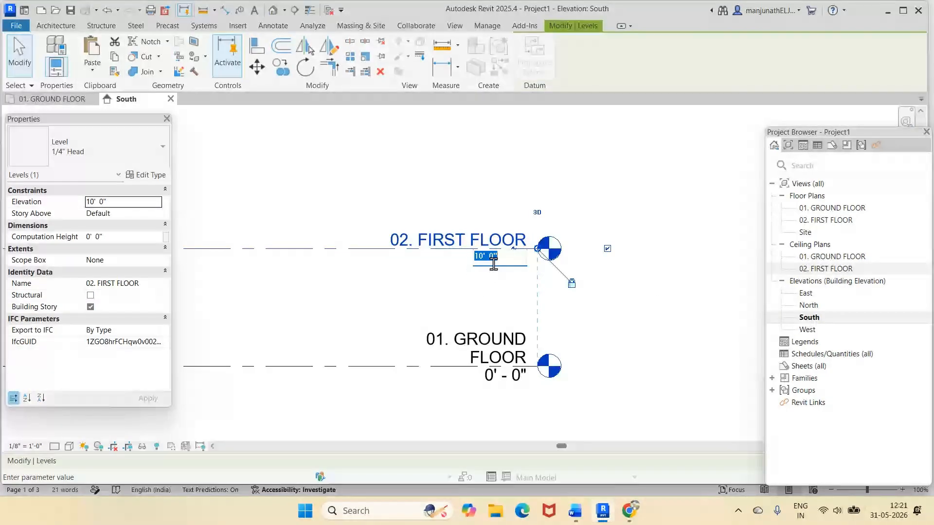
pyautogui.write('20')
pyautogui.press('Return')
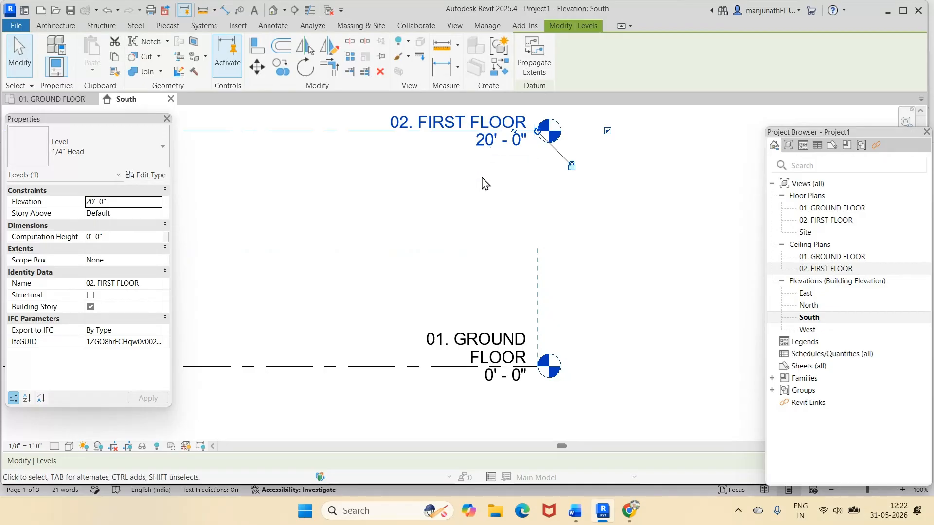
# Step: Set the elevation of the 02. FIRST FLOOR level to 10' 0"
pyautogui.click(492, 145)
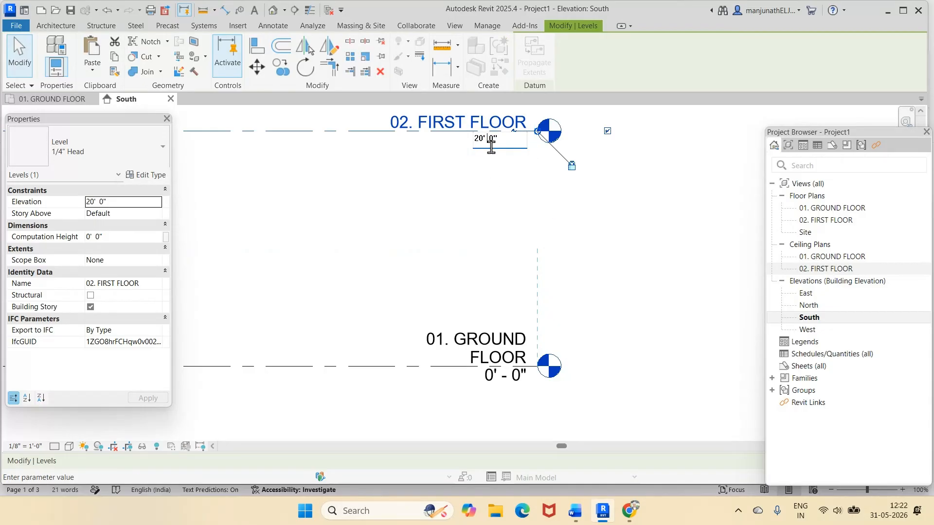
pyautogui.moveTo(510, 140); pyautogui.dragTo(444, 135)
pyautogui.write('10')
pyautogui.press('Return')
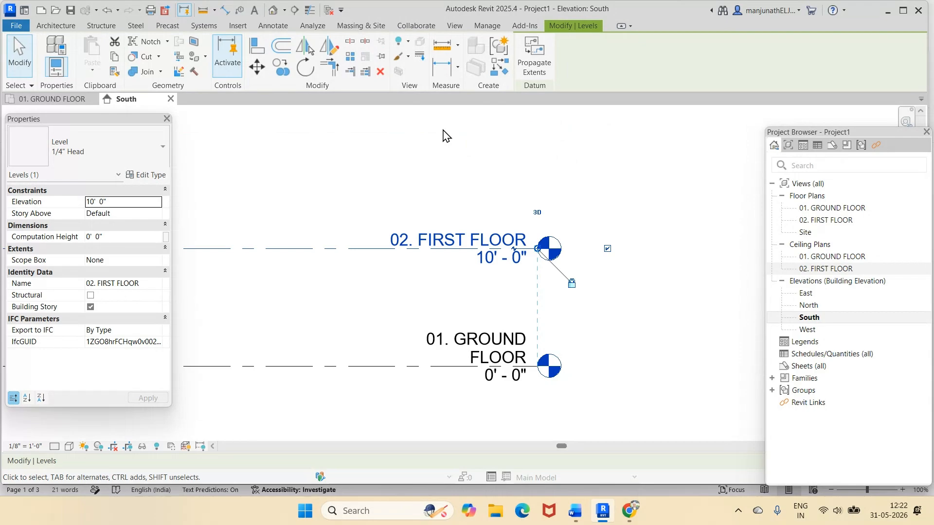
pyautogui.click(640, 199)
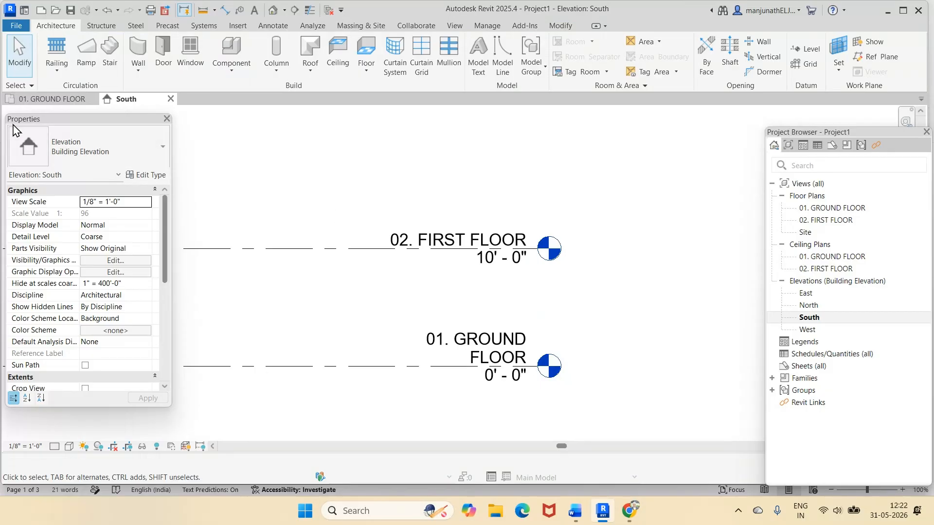
# Step: In the 01. GROUND FLOOR plan, set up WALL 9" walls with height up to 02. FIRST FLOOR and location line Finish Face: Interior
pyautogui.click(49, 99)
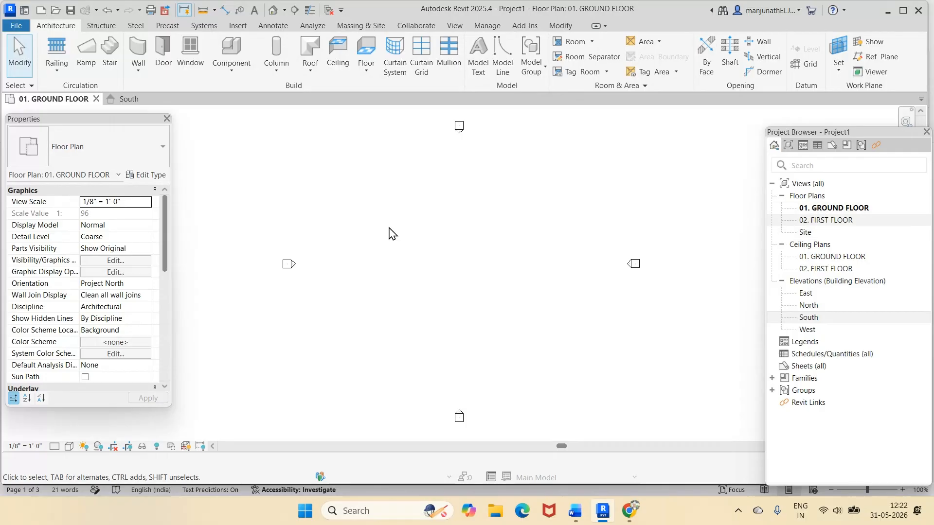
pyautogui.click(138, 51)
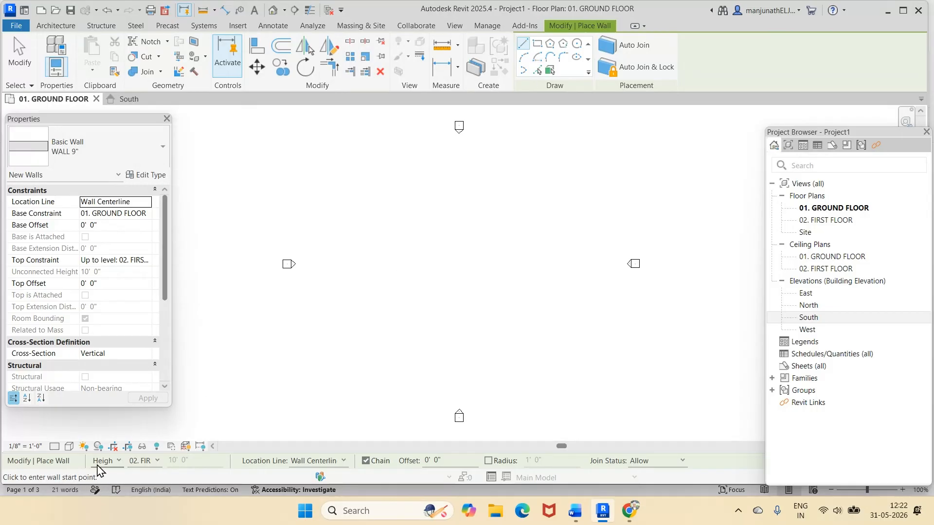
pyautogui.click(158, 462)
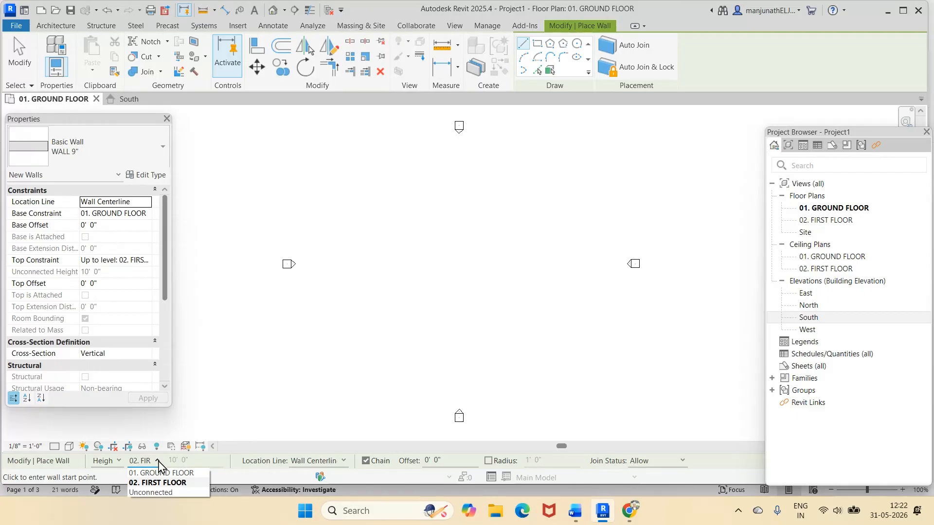
pyautogui.click(155, 484)
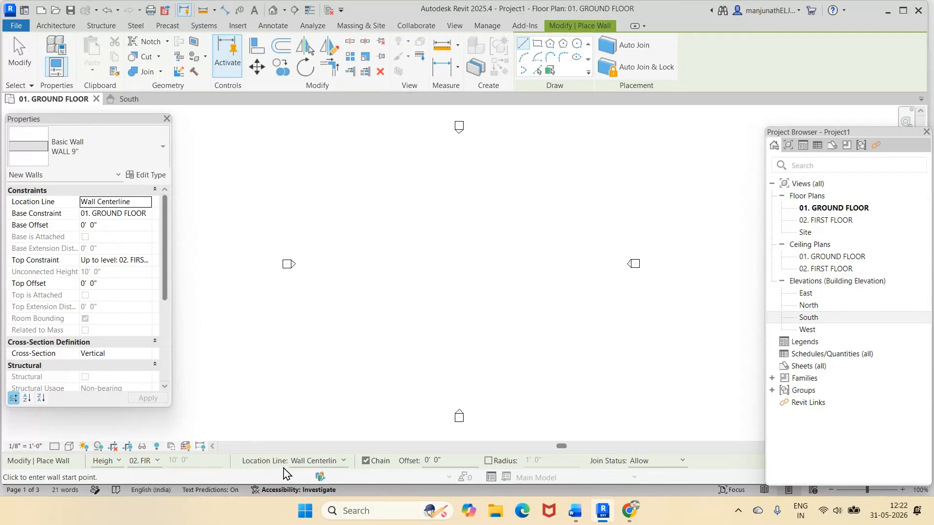
pyautogui.click(303, 463)
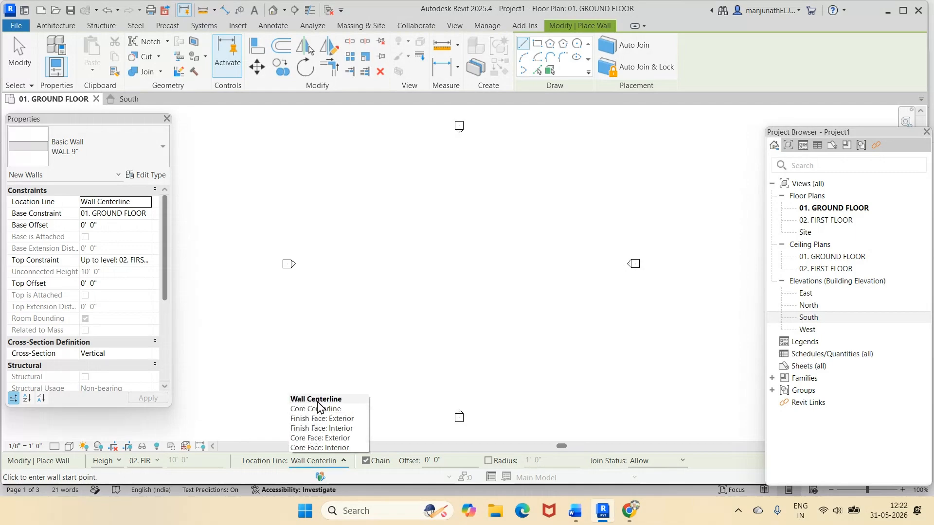
pyautogui.click(320, 429)
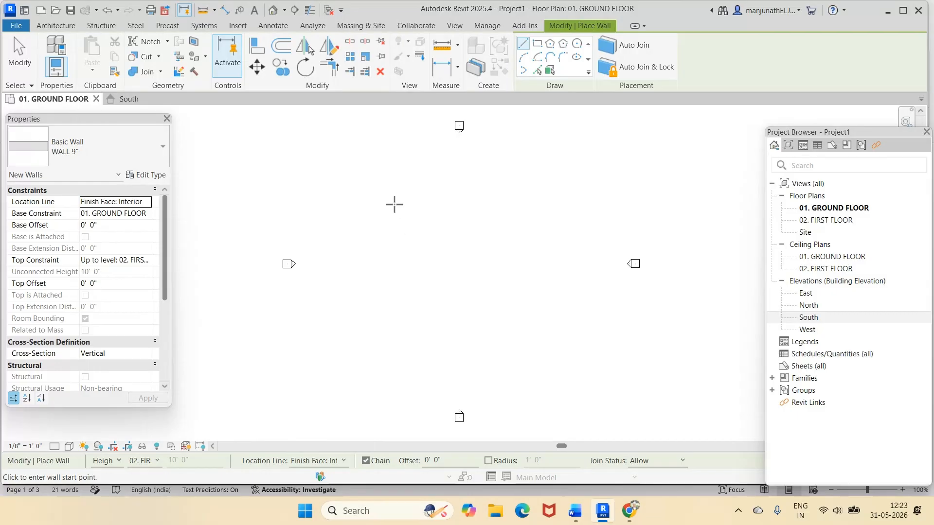
pyautogui.click(387, 180)
pyautogui.scroll(1, 388, 277)
pyautogui.scroll(2, 388, 278)
pyautogui.scroll(-3, 385, 274)
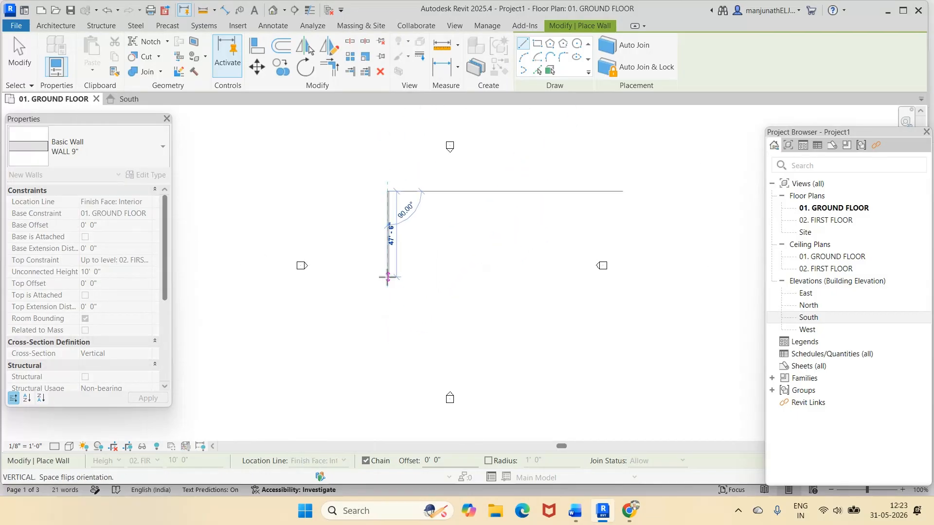
pyautogui.scroll(1, 386, 230)
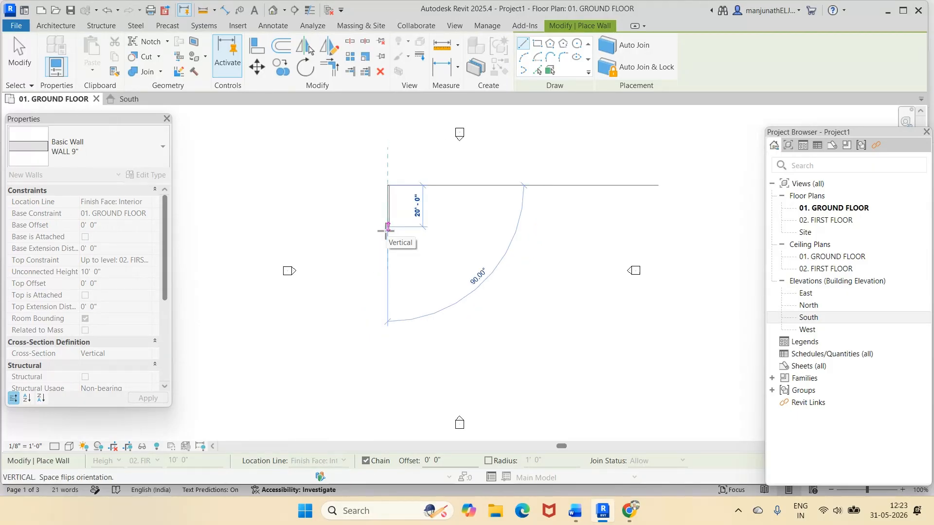
pyautogui.scroll(2, 387, 231)
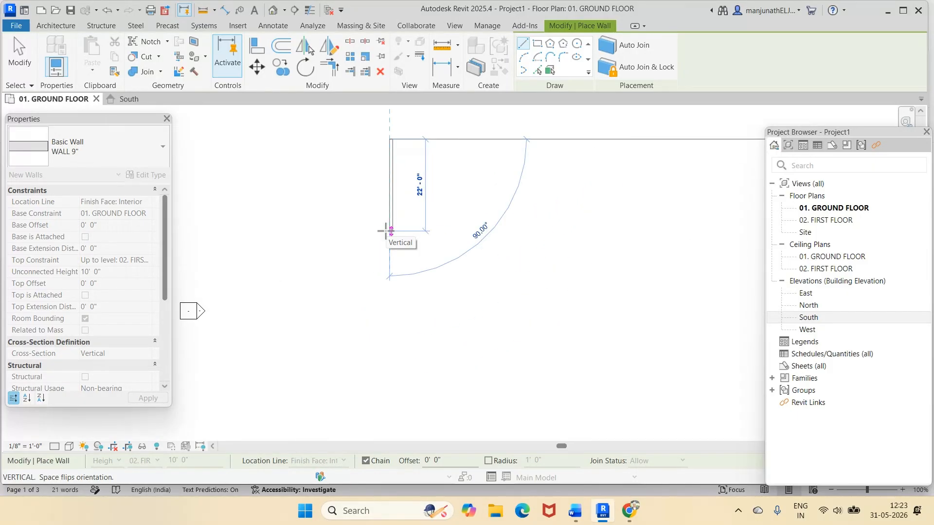
pyautogui.scroll(1, 386, 231)
pyautogui.scroll(-2, 386, 232)
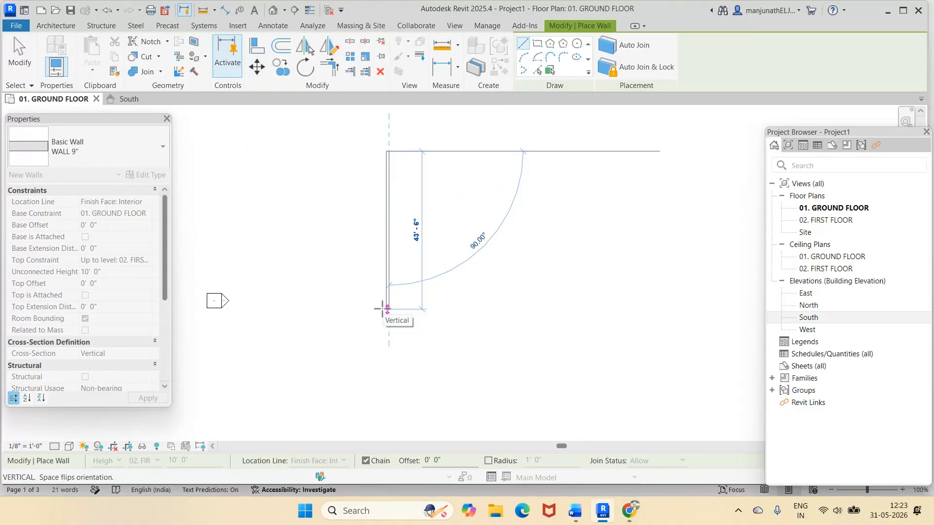
pyautogui.press('Escape')
# Step: Draw a rectangular room of 9" walls about 17' wide and 27' 6" long between the elevation markers
pyautogui.click(538, 45)
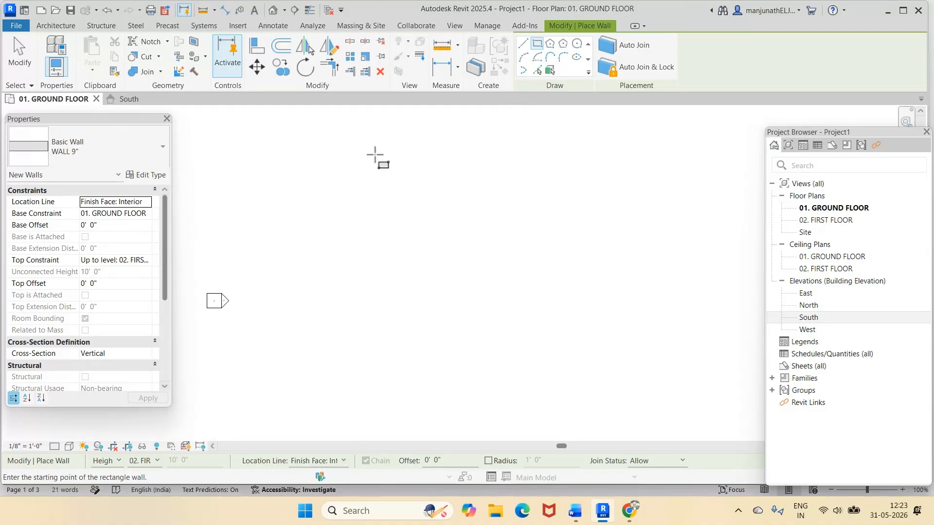
pyautogui.click(389, 139)
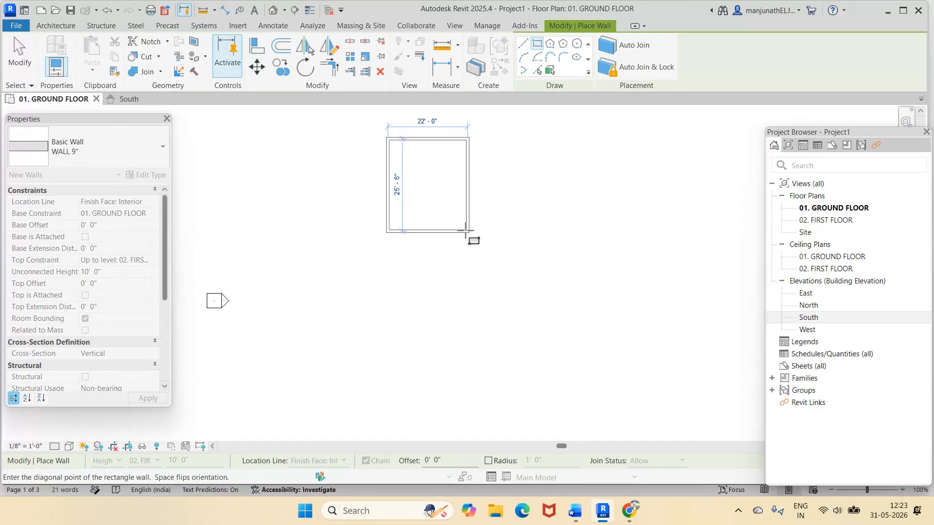
pyautogui.click(448, 237)
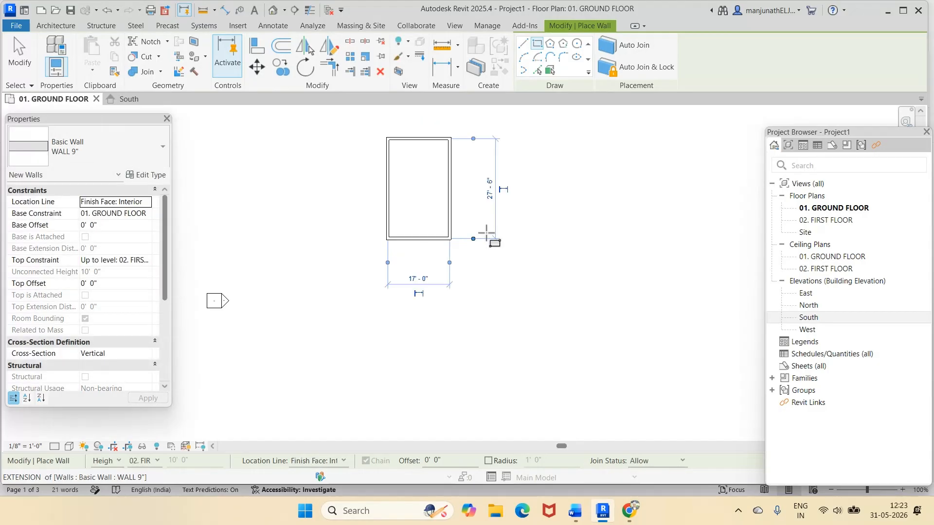
pyautogui.scroll(1, 559, 221)
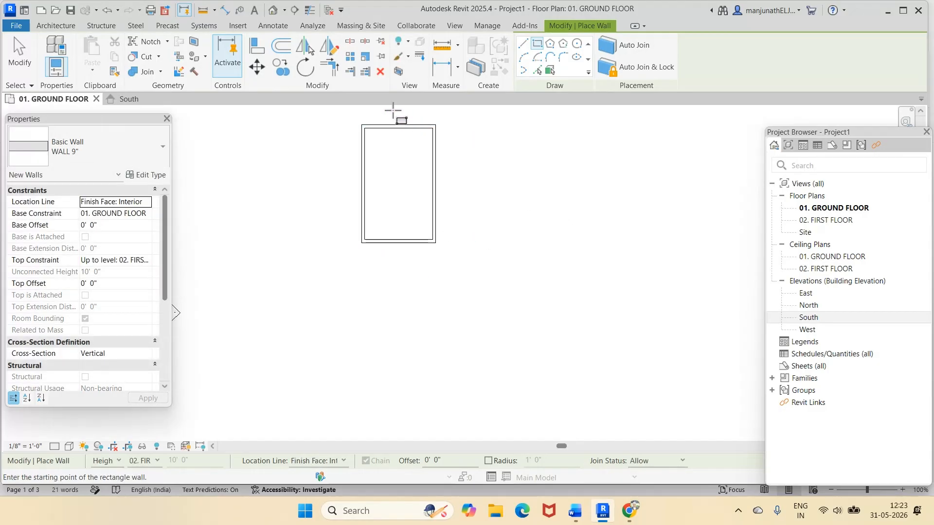
pyautogui.scroll(4, 380, 119)
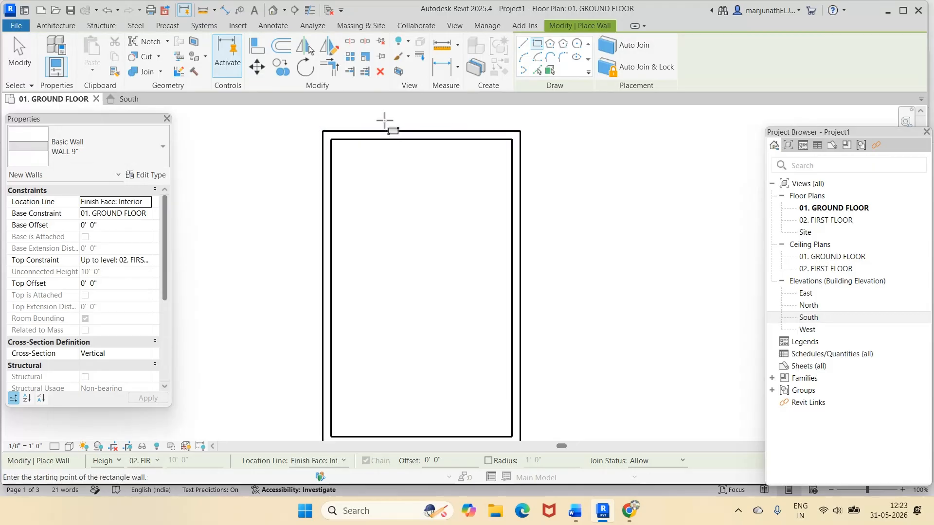
pyautogui.click(20, 55)
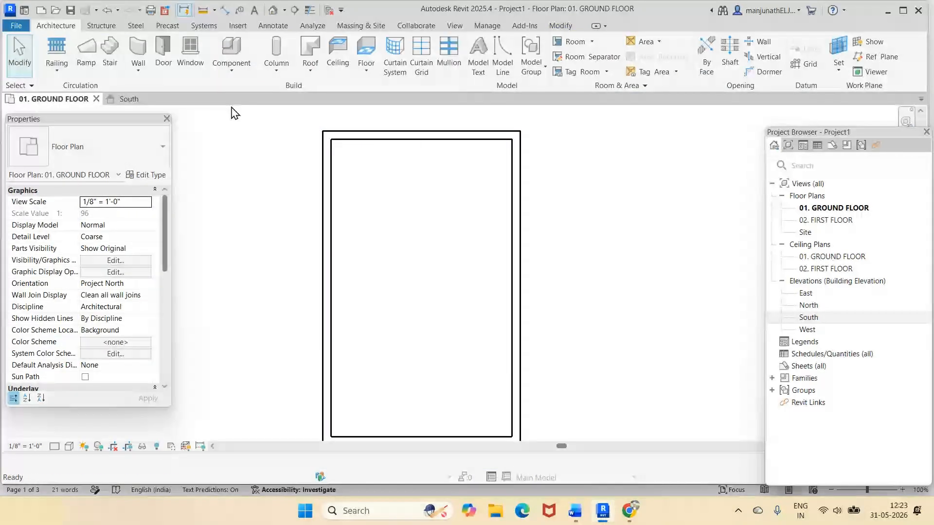
# Step: Make the temporary width dimension between the room's two long side walls permanent
pyautogui.click(520, 224)
pyautogui.scroll(2, 599, 239)
pyautogui.scroll(-5, 599, 240)
pyautogui.scroll(5, 524, 320)
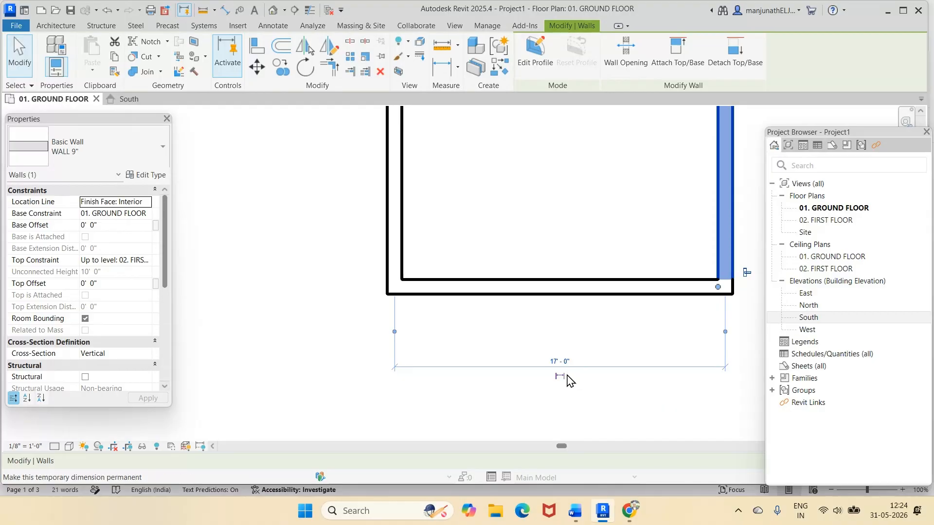
pyautogui.click(559, 377)
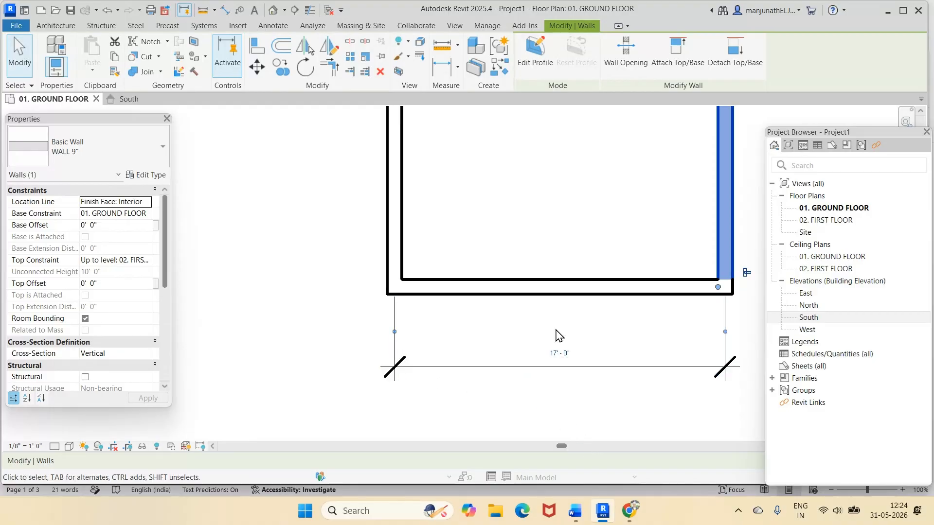
pyautogui.click(561, 360)
pyautogui.click(677, 310)
pyautogui.click(710, 343)
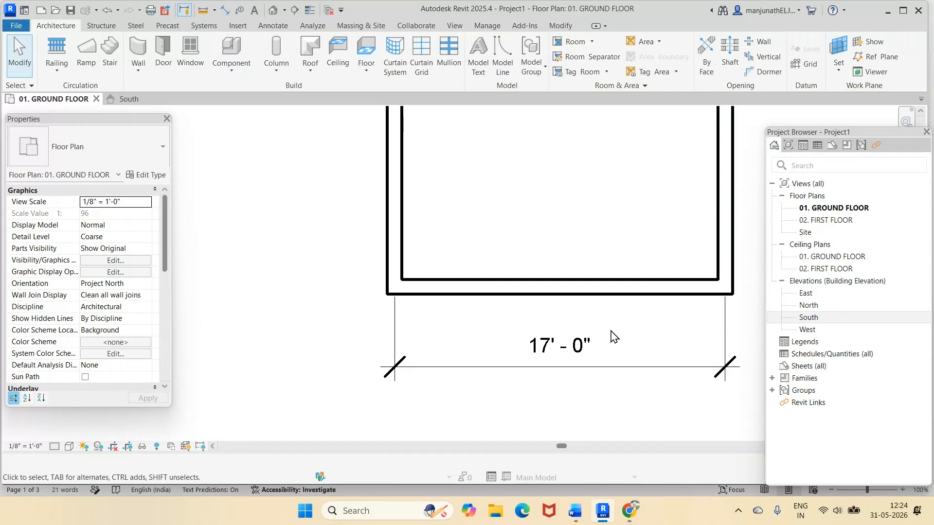
# Step: Cancel the text edit of the permanent width dimension below the room and delete that dimension
pyautogui.click(562, 345)
pyautogui.click(562, 346)
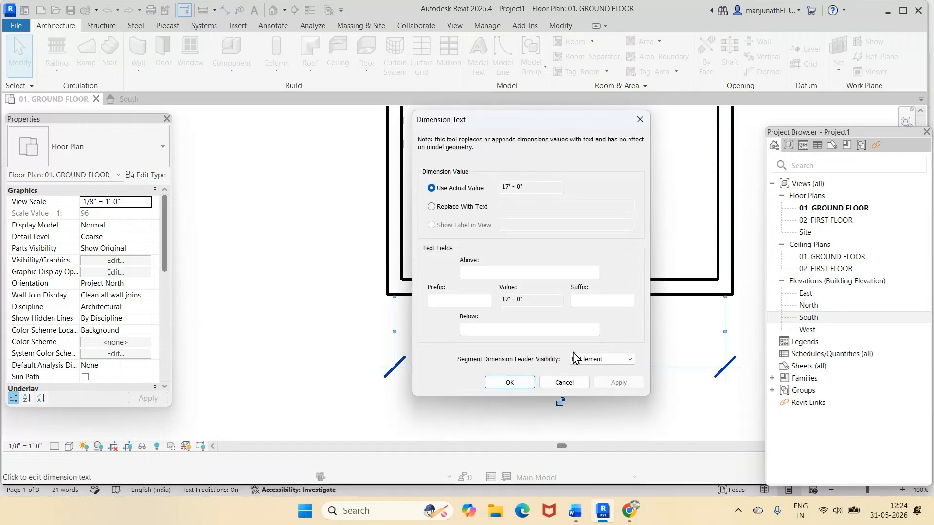
pyautogui.click(564, 382)
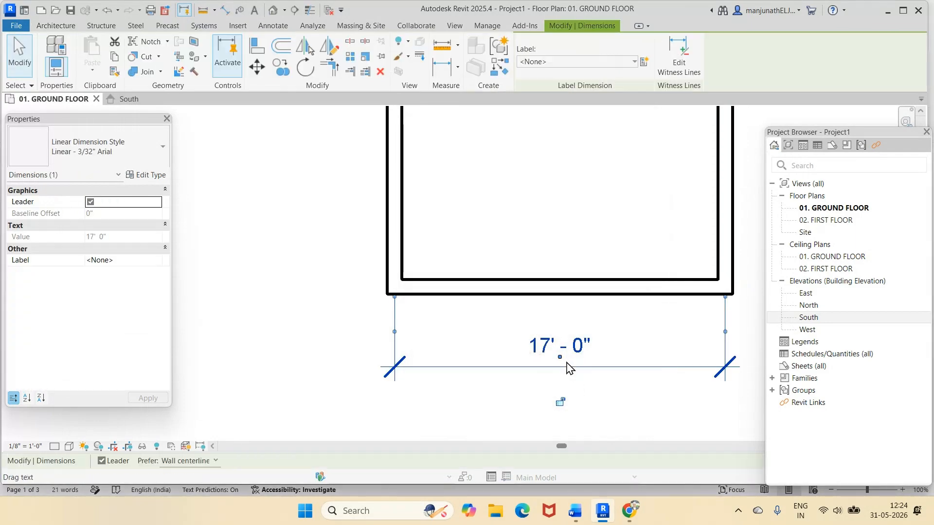
pyautogui.click(581, 357)
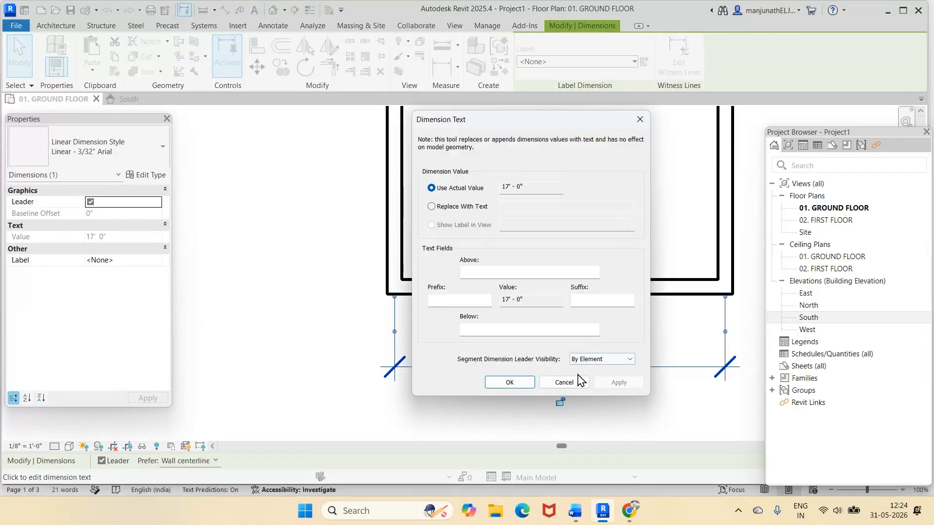
pyautogui.click(565, 383)
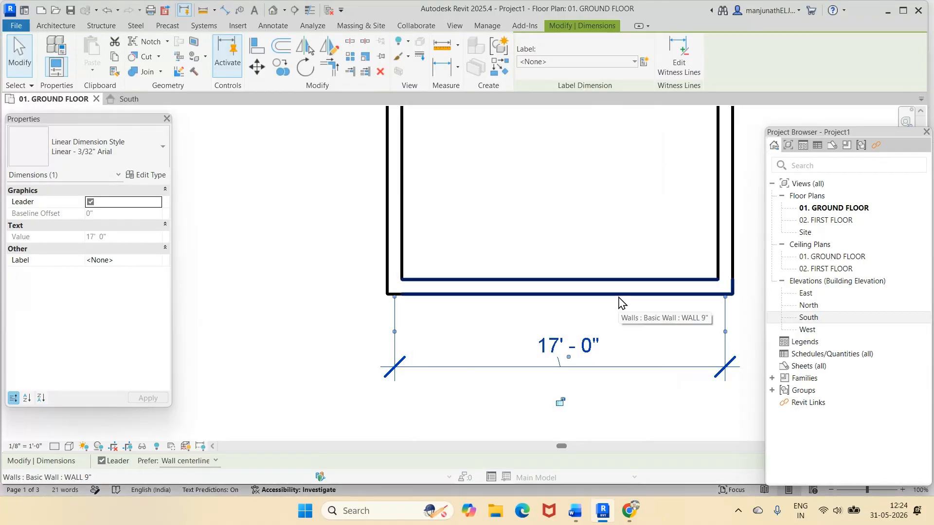
pyautogui.press('Escape')
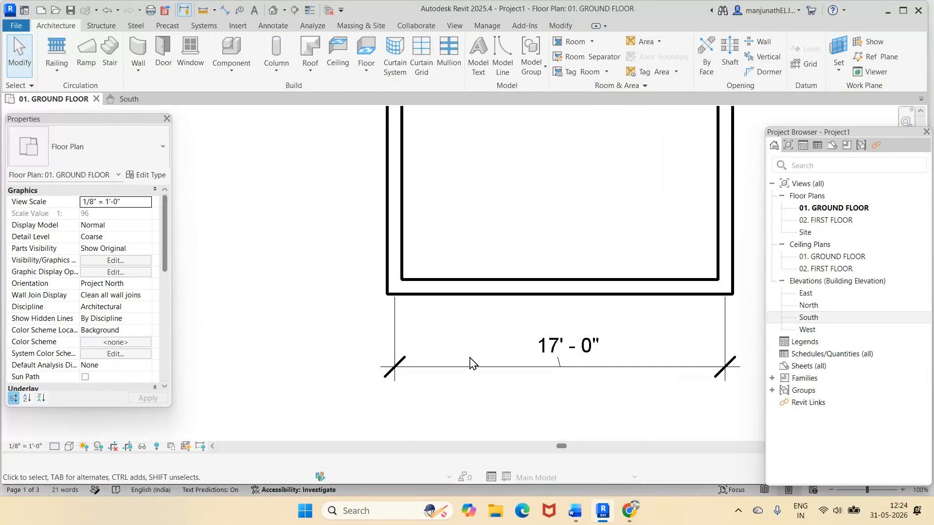
pyautogui.click(485, 373)
pyautogui.press('Delete')
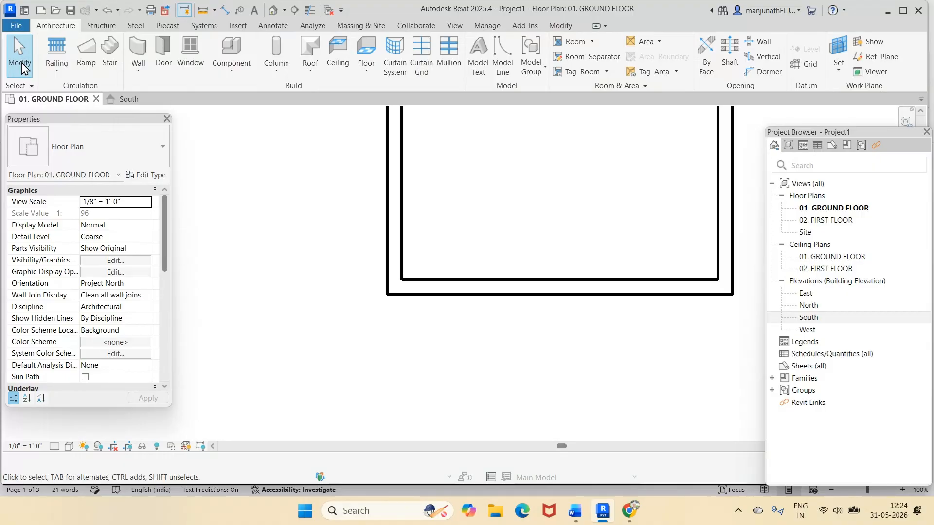
# Step: Move the room's right-hand wall by setting its temporary distance from the left-hand wall to 11' 0"
pyautogui.click(423, 287)
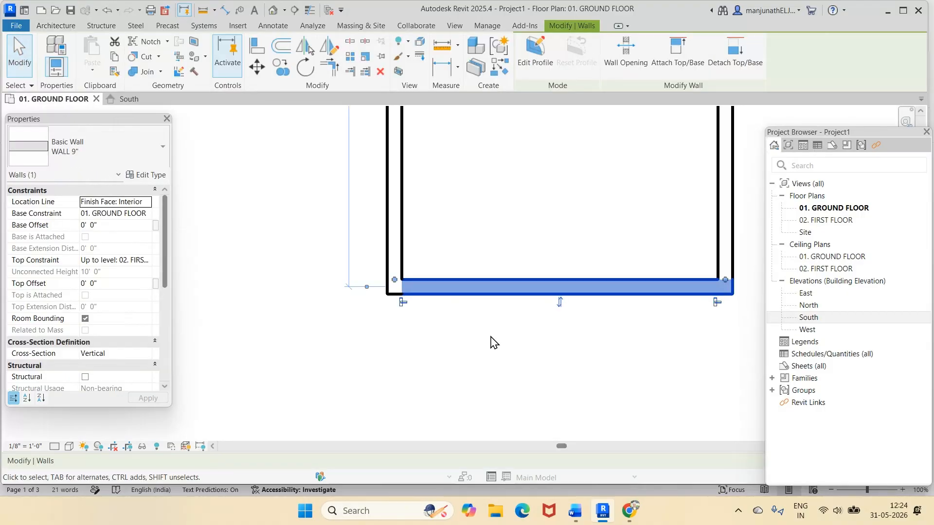
pyautogui.click(492, 340)
pyautogui.click(723, 243)
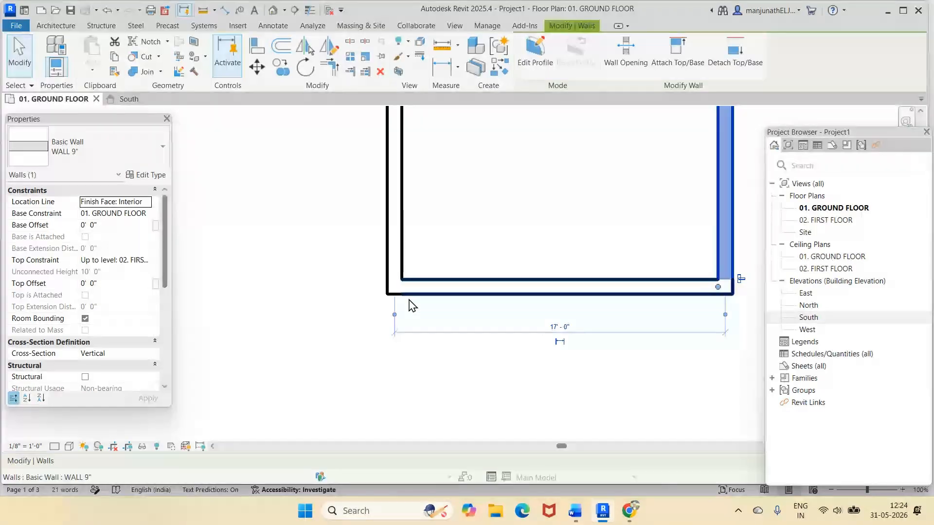
pyautogui.click(551, 331)
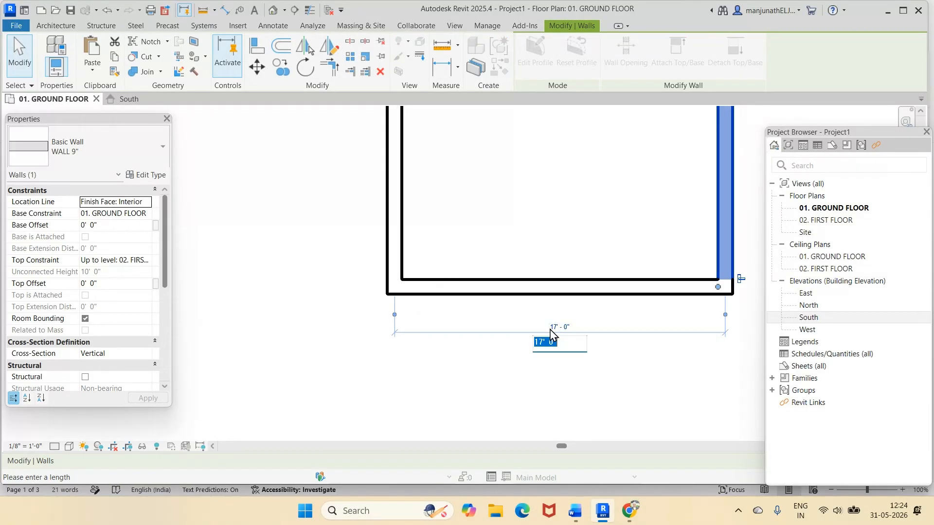
pyautogui.write('11')
pyautogui.press('Return')
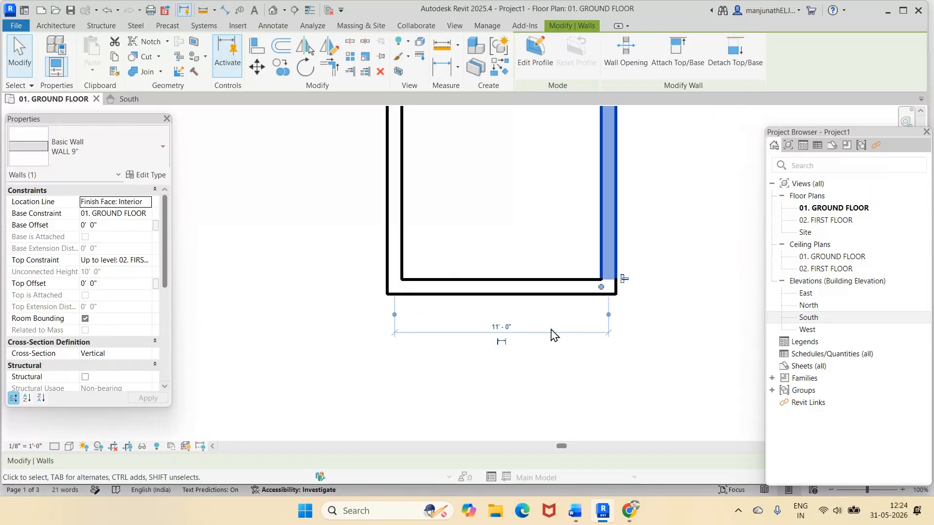
pyautogui.click(670, 247)
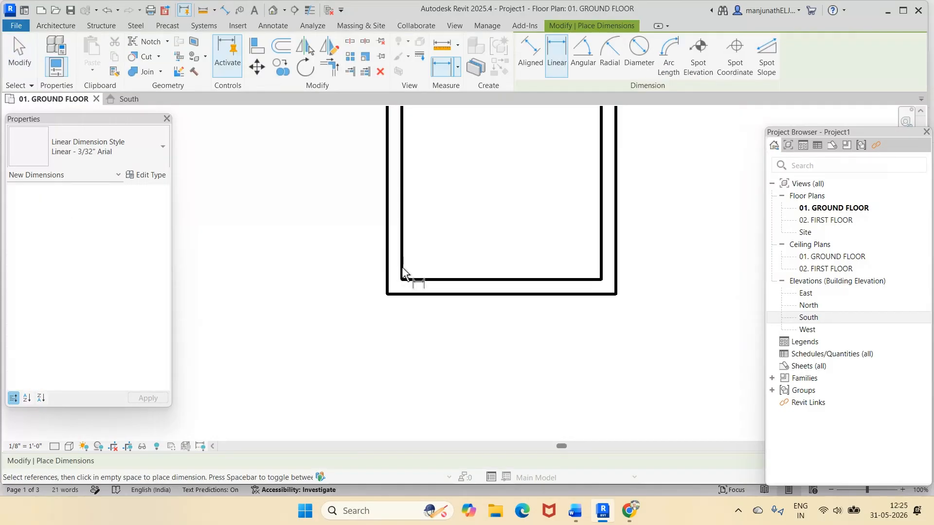
# Step: Add a linear dimension of the room's clear inside width between the inner wall corners, placed below the lower wall
pyautogui.click(602, 280)
pyautogui.click(410, 292)
pyautogui.click(421, 365)
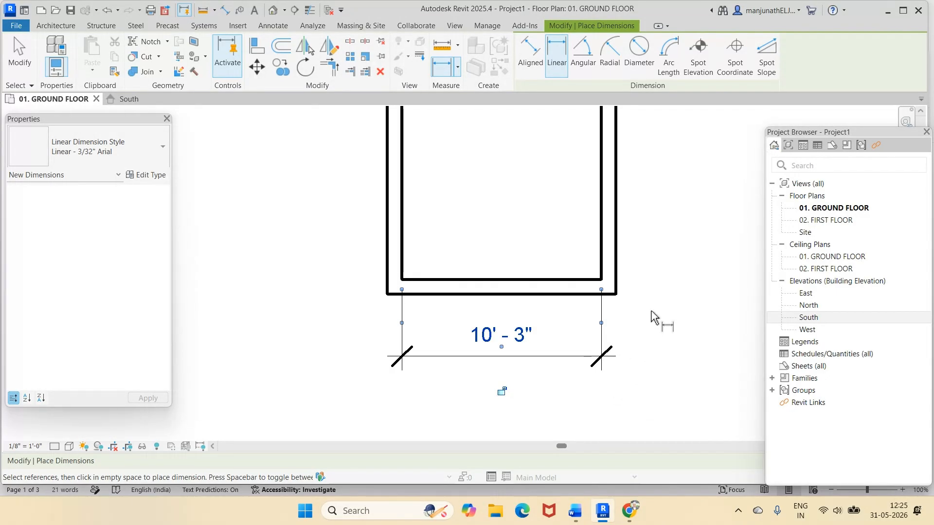
pyautogui.click(20, 54)
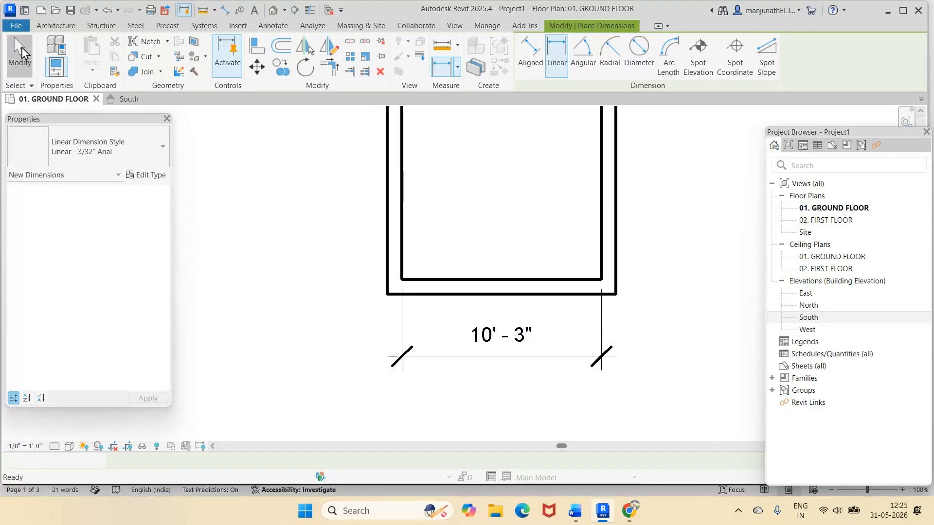
# Step: Move the witness lines of the right-hand wall's temporary dimension to the inner wall faces and set the clear width to 11' 0"
pyautogui.click(619, 274)
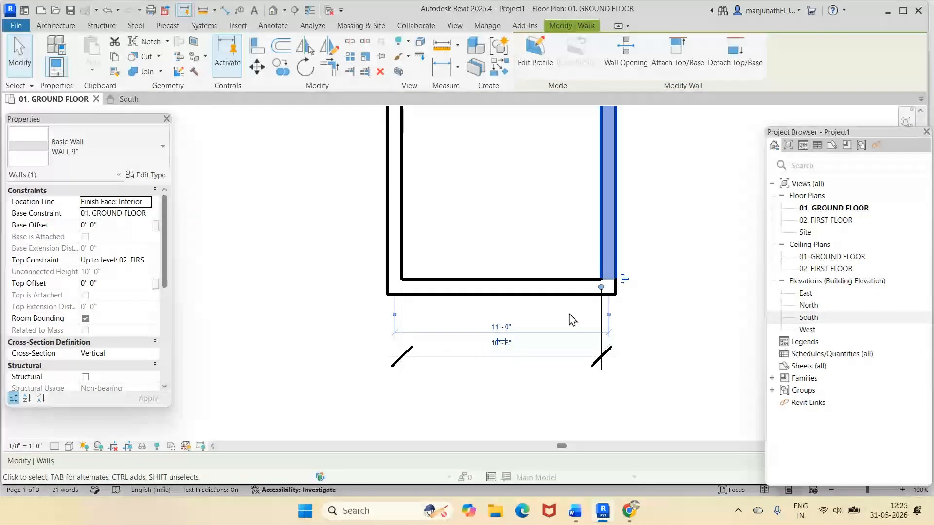
pyautogui.click(395, 314)
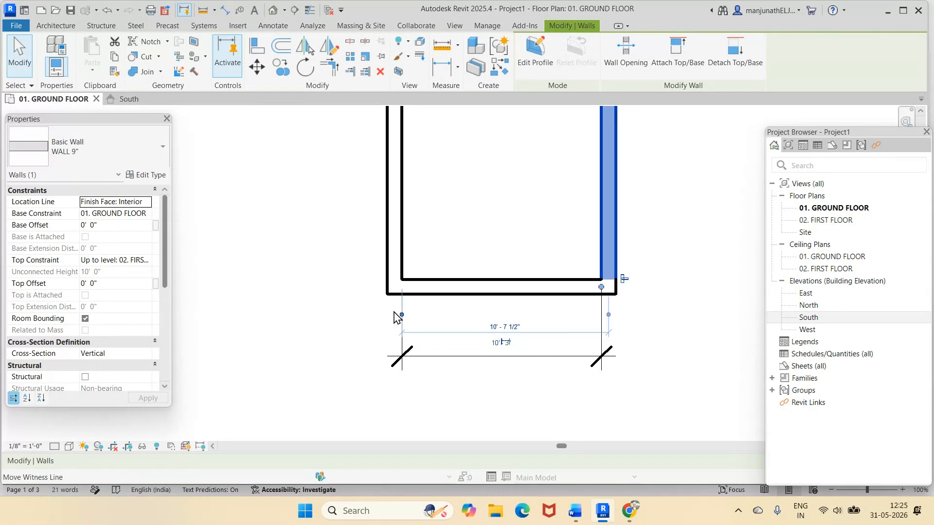
pyautogui.click(609, 315)
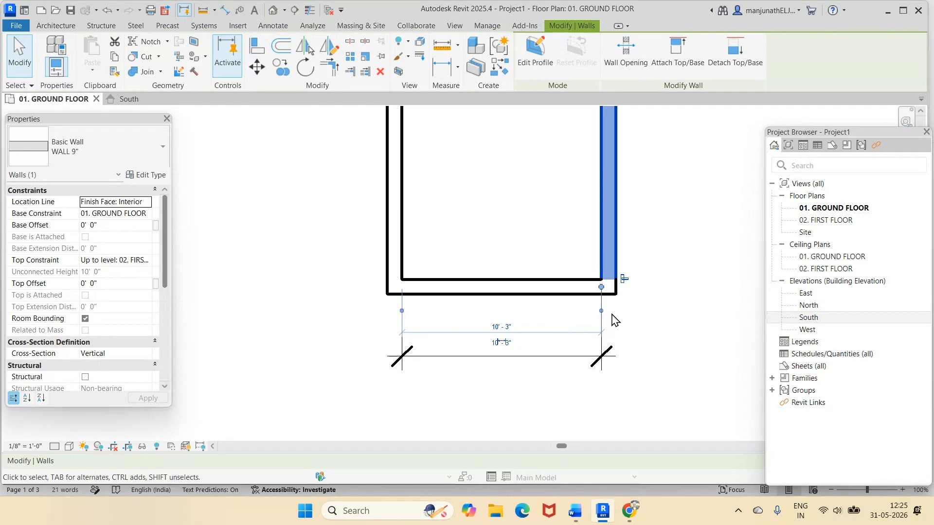
pyautogui.click(516, 330)
pyautogui.write('11')
pyautogui.press('Return')
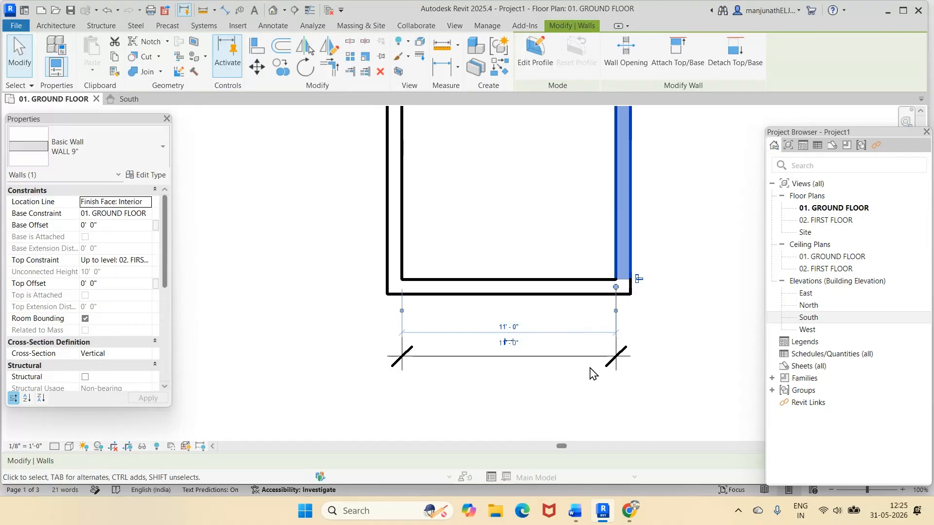
pyautogui.click(617, 399)
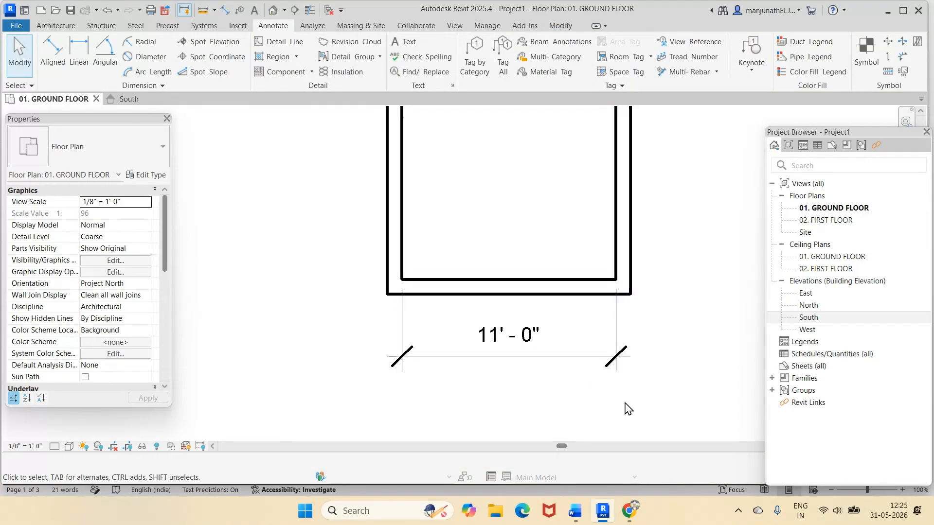
# Step: Undo the 11' 0" clear width change and the linear dimension placed below the room
pyautogui.click(576, 358)
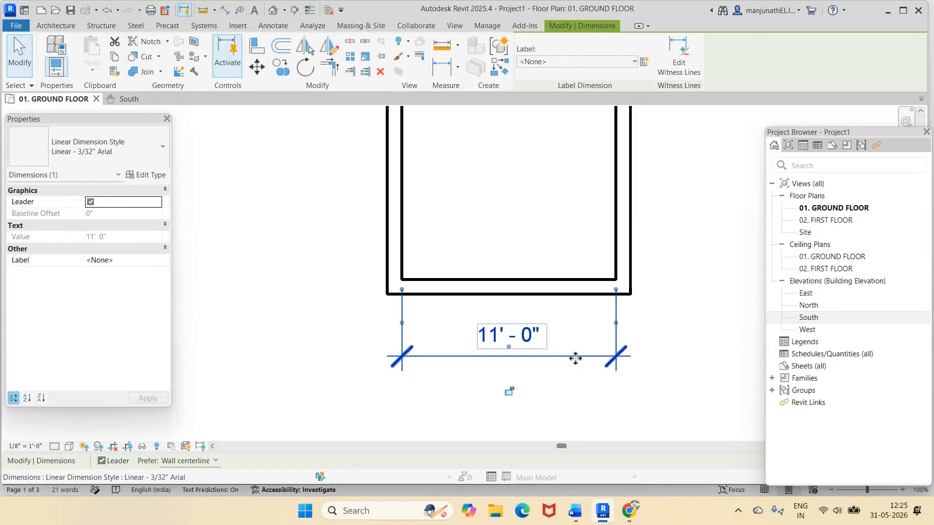
pyautogui.hotkey('ctrl', 'z')
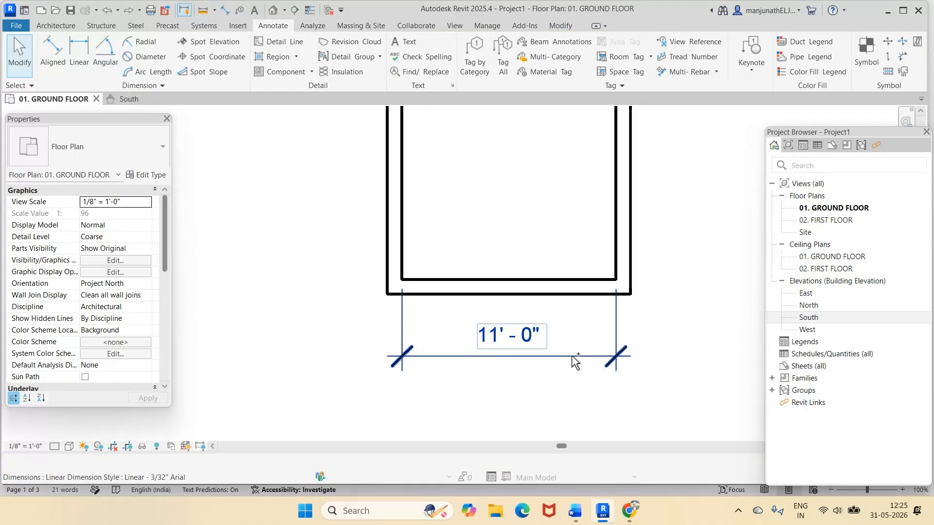
pyautogui.hotkey('ctrl', 'z')
pyautogui.scroll(2, 598, 355)
pyautogui.scroll(-5, 598, 355)
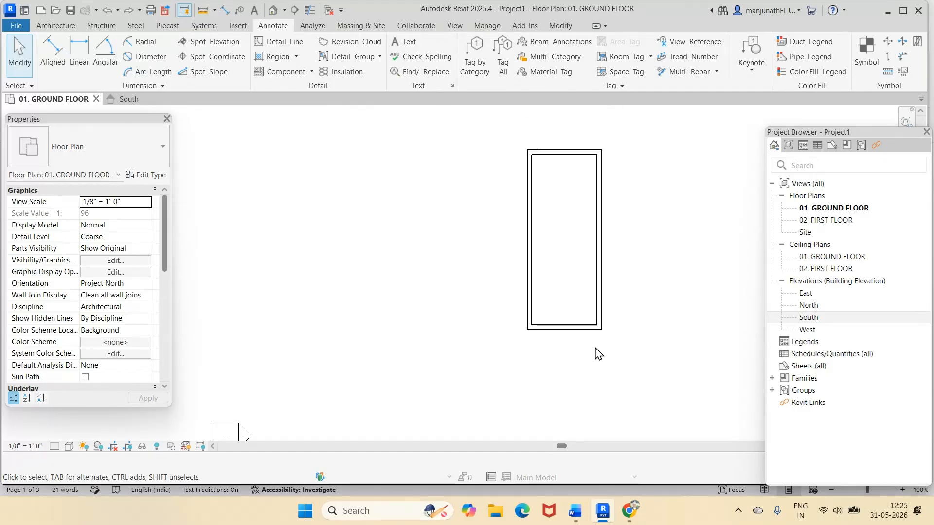
pyautogui.scroll(2, 676, 297)
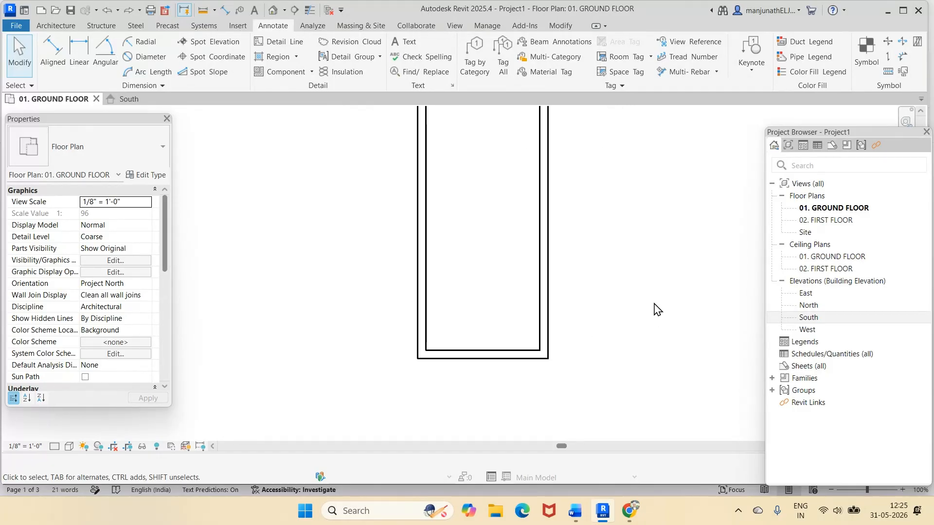
# Step: Undo the earlier width edits and the permanent dimension, continuing until the room's walls are removed from the plan
pyautogui.click(544, 336)
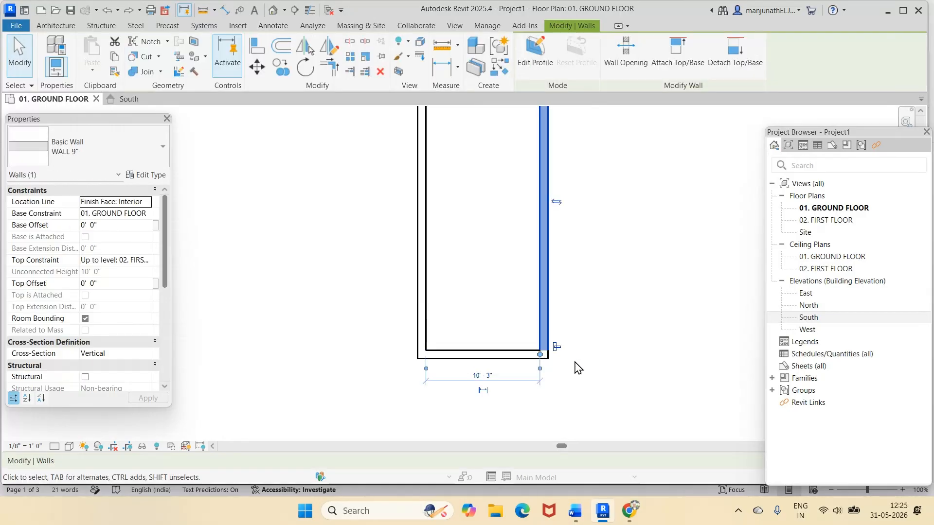
pyautogui.press('Escape')
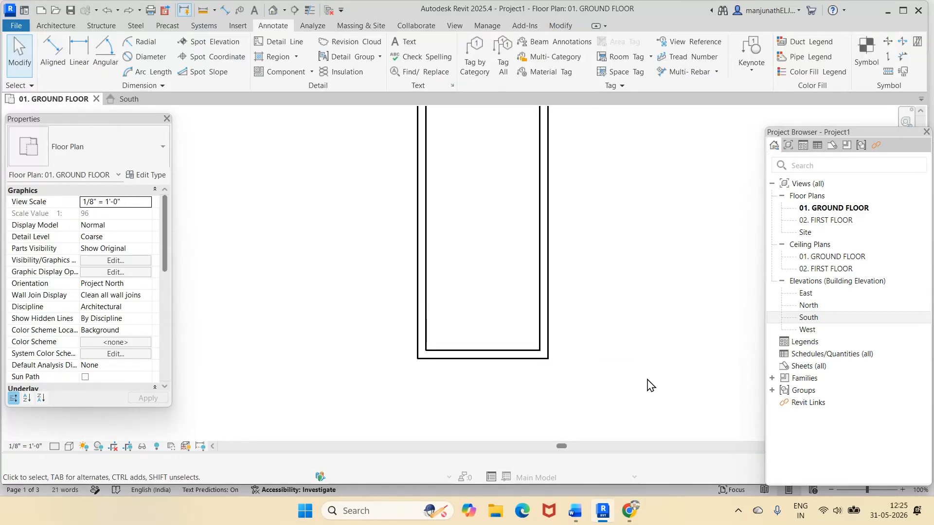
pyautogui.hotkey('ctrl', 'z')
pyautogui.hotkey('ctrl', 'z')
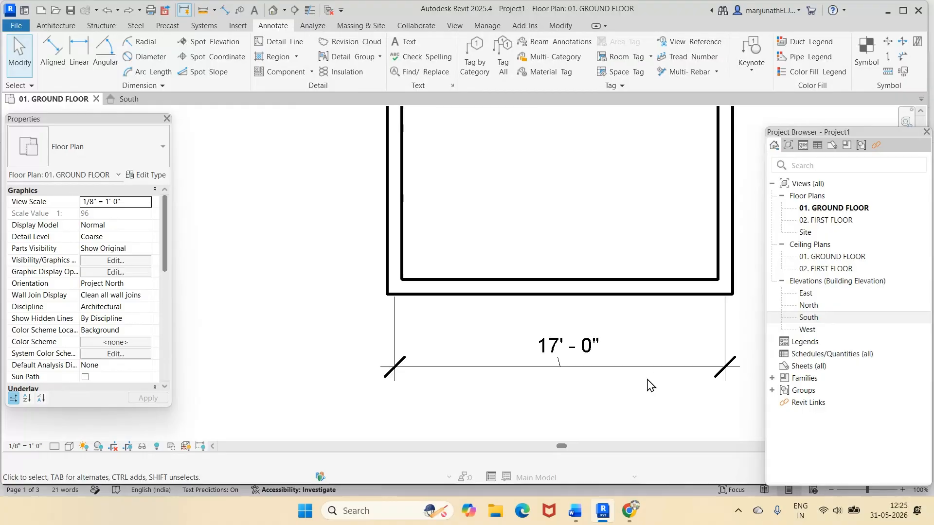
pyautogui.hotkey('ctrl', 'z')
pyautogui.hotkey('ctrl', 'z')
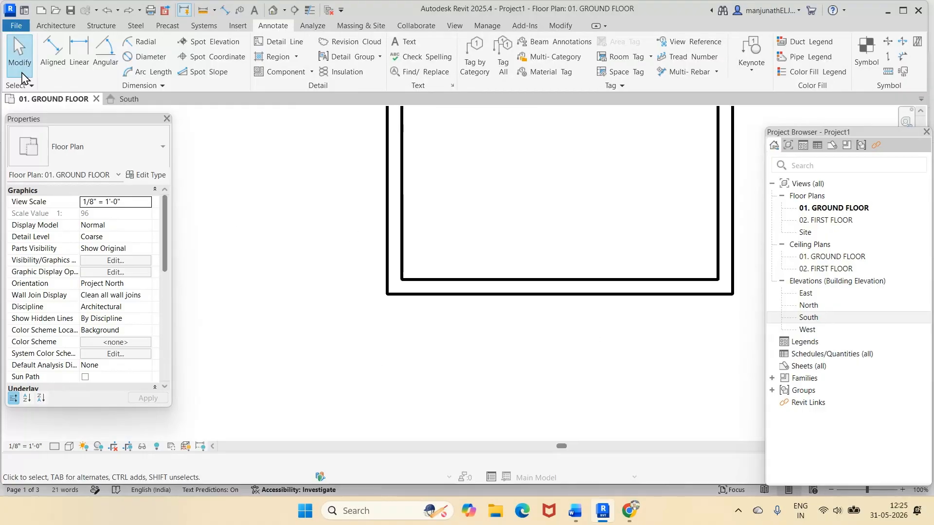
pyautogui.click(721, 253)
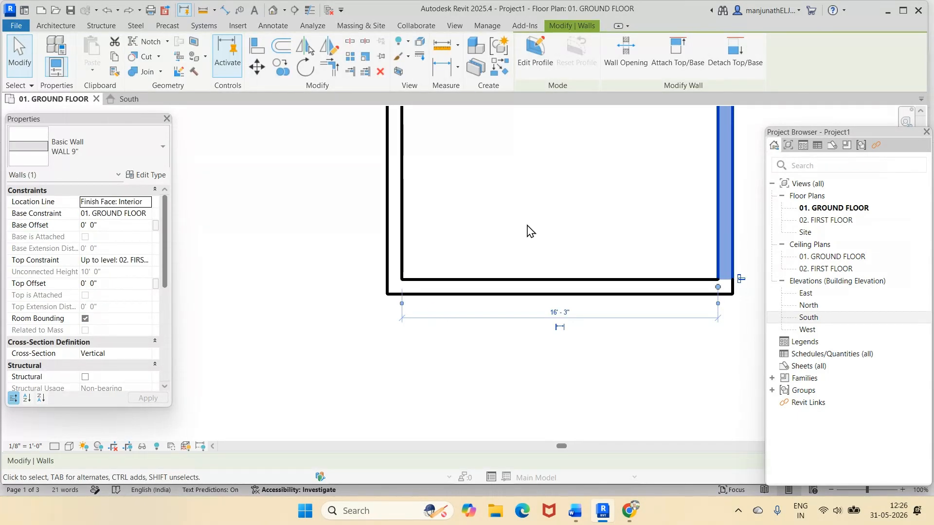
pyautogui.press('Escape')
pyautogui.hotkey('ctrl', 'z')
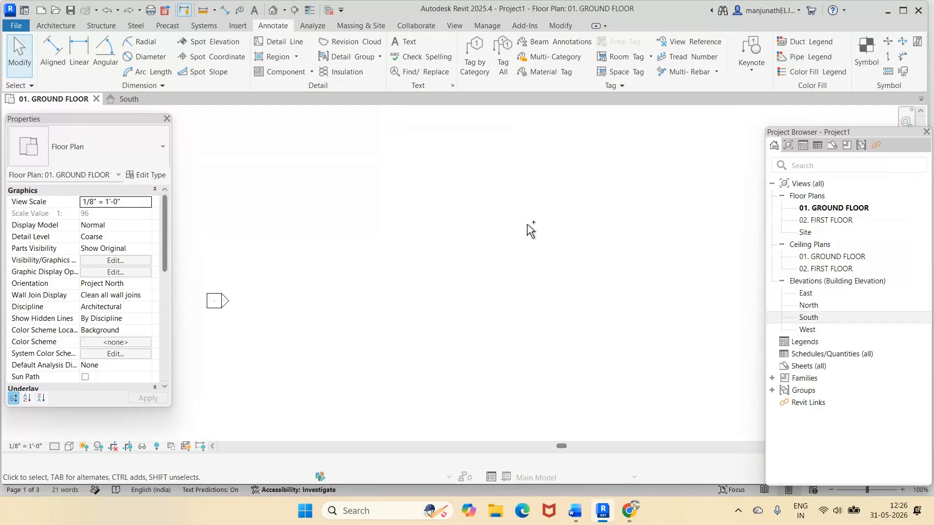
# Step: Draw a rectangular room with WALL 9" walls between the elevation markers, about 44' wide and 60' long, and end the wall command
pyautogui.press('z')
pyautogui.press('f')
pyautogui.scroll(1, 530, 230)
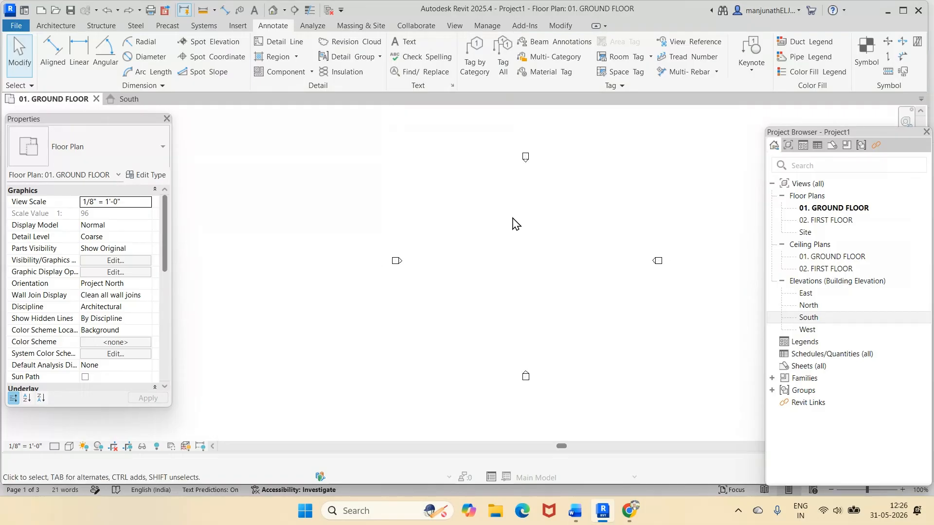
pyautogui.click(55, 27)
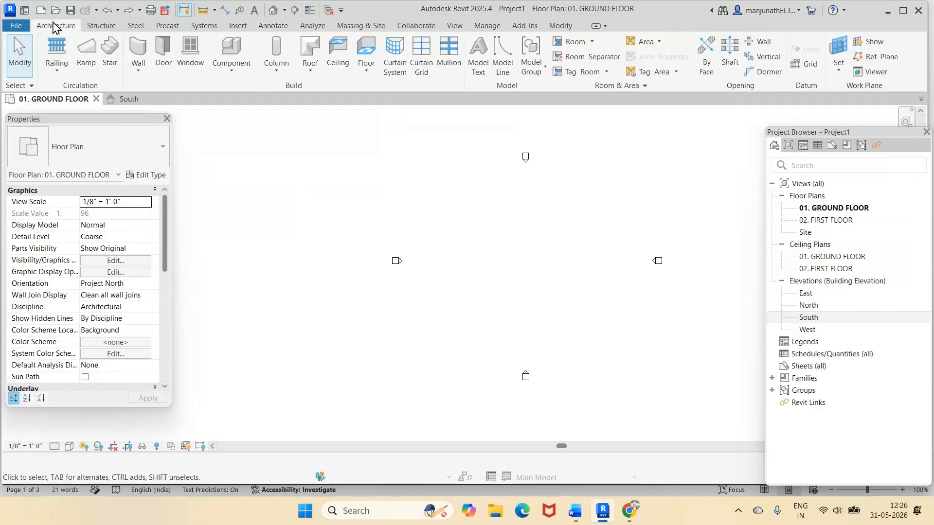
pyautogui.click(138, 53)
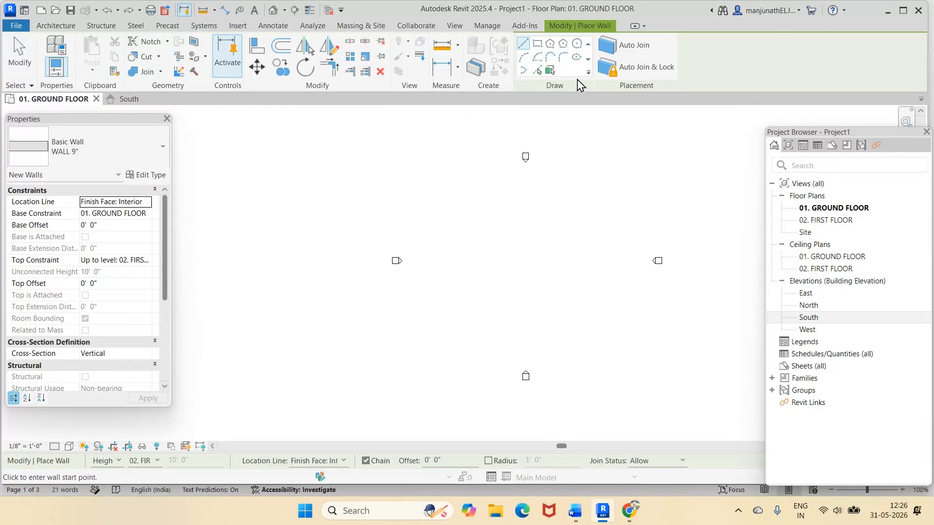
pyautogui.click(537, 43)
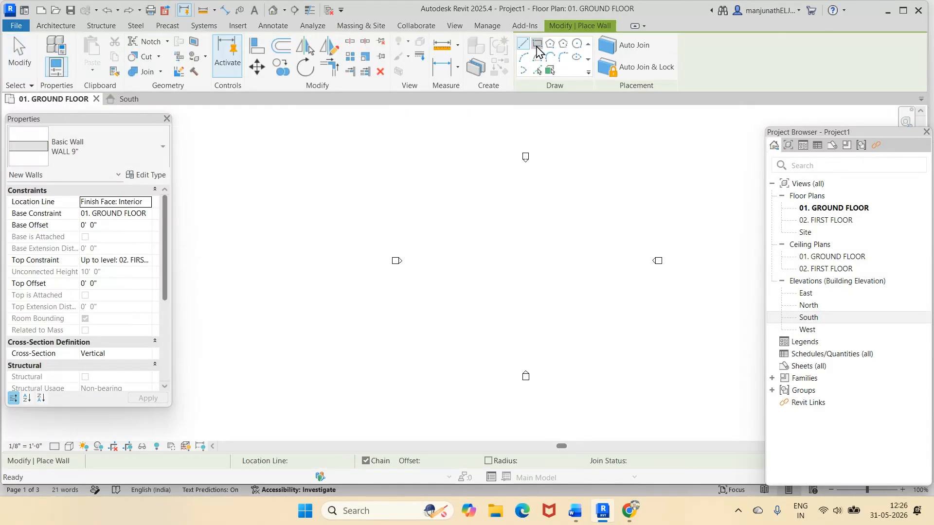
pyautogui.click(467, 190)
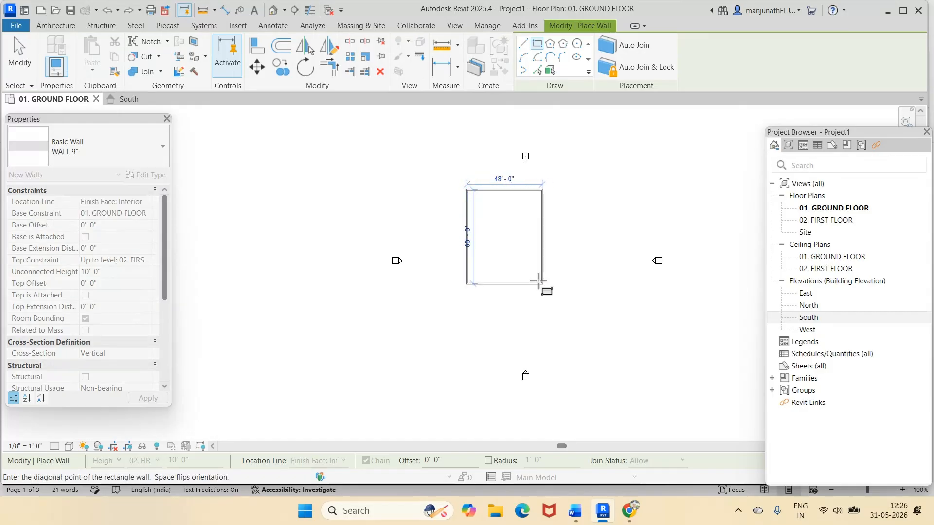
pyautogui.click(537, 284)
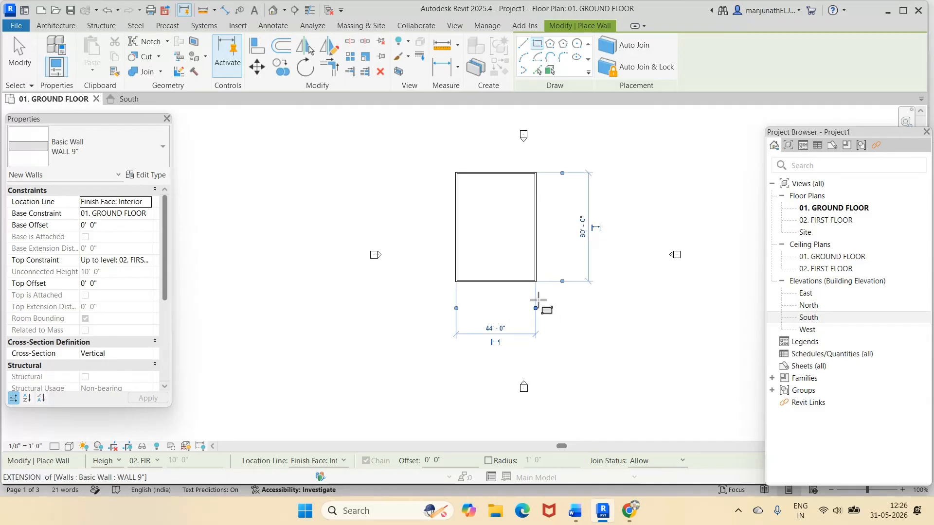
pyautogui.scroll(4, 540, 304)
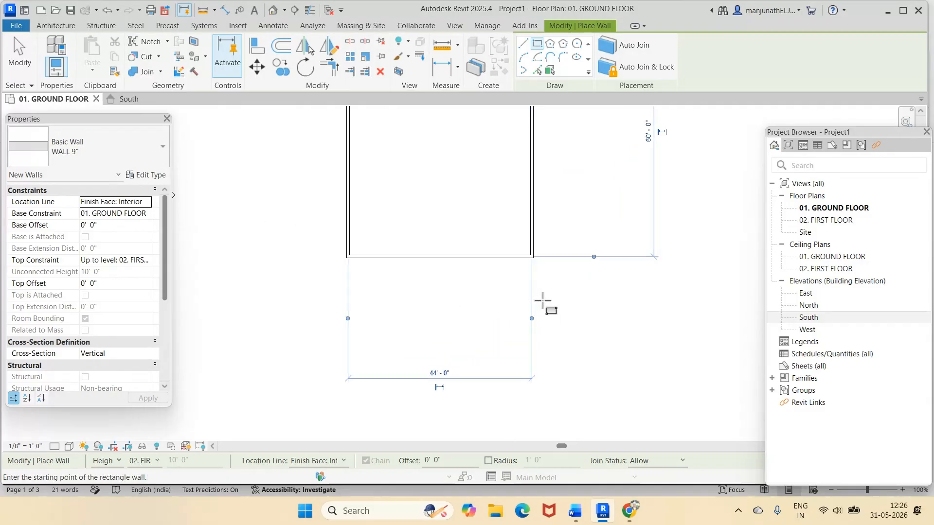
pyautogui.press('Escape')
pyautogui.click(20, 54)
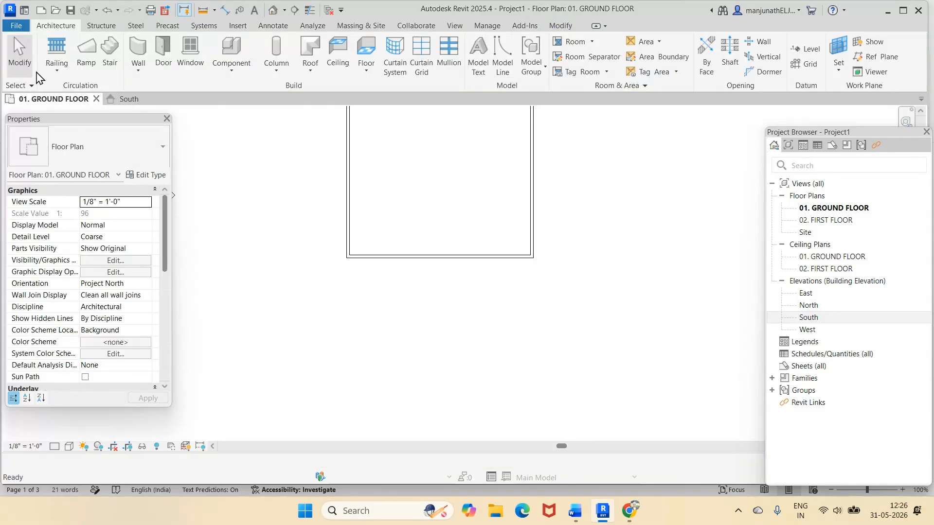
# Step: Examine which wall references the lower wall's temporary dimension measures from at the room's upper and lower corners
pyautogui.click(341, 264)
pyautogui.scroll(-5, 330, 215)
pyautogui.scroll(3, 336, 164)
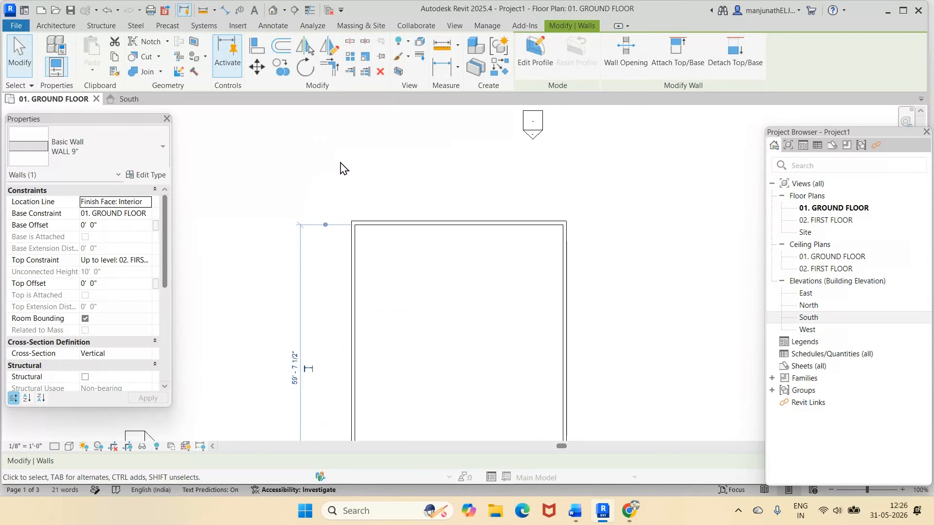
pyautogui.scroll(3, 358, 232)
pyautogui.scroll(-6, 369, 253)
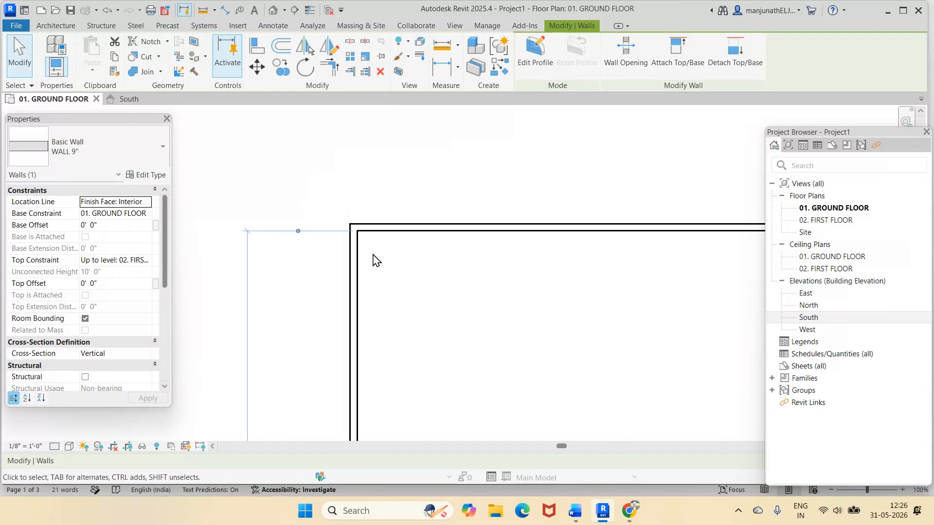
pyautogui.scroll(5, 370, 355)
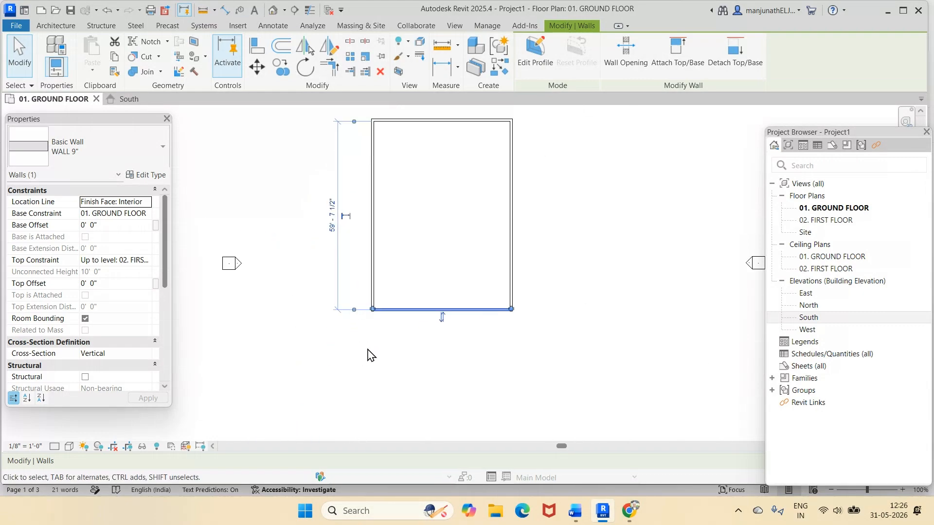
pyautogui.scroll(2, 381, 246)
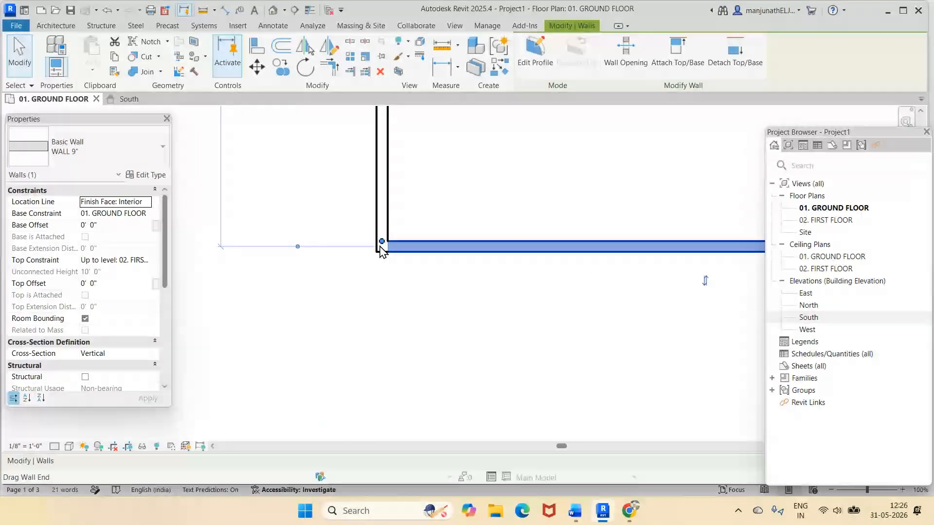
pyautogui.click(450, 202)
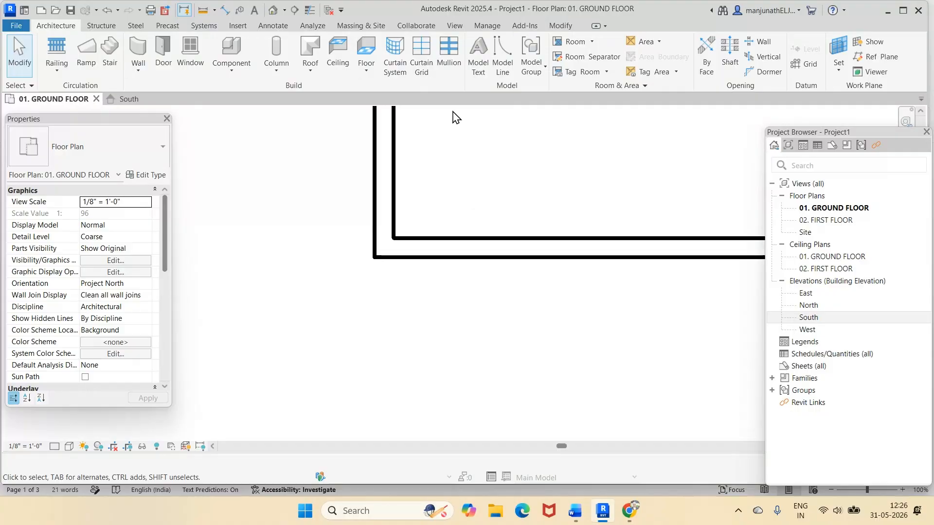
# Step: Set the project's temporary dimensions to measure walls from their faces
pyautogui.click(454, 26)
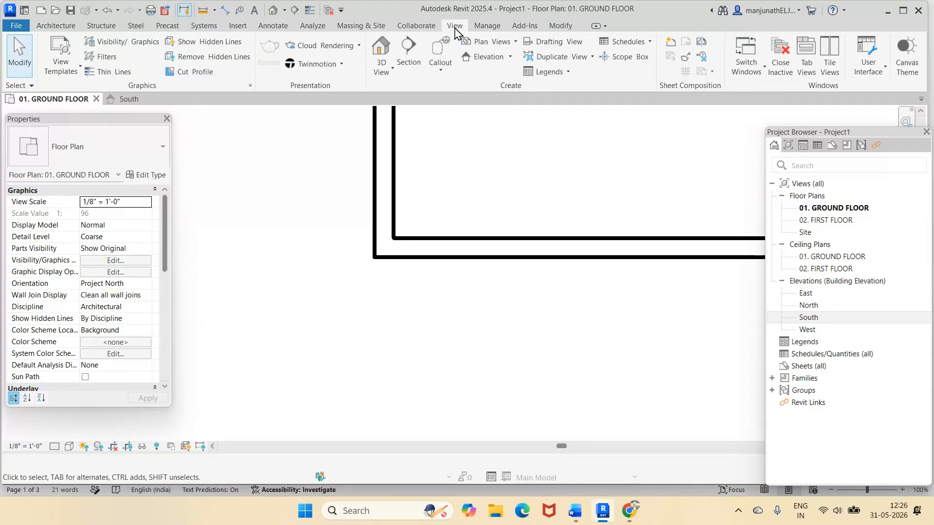
pyautogui.click(496, 27)
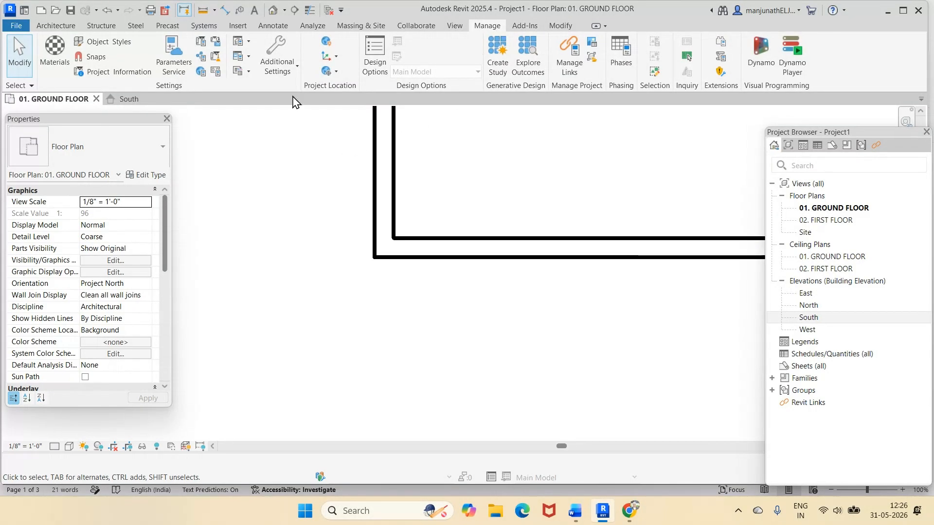
pyautogui.click(298, 68)
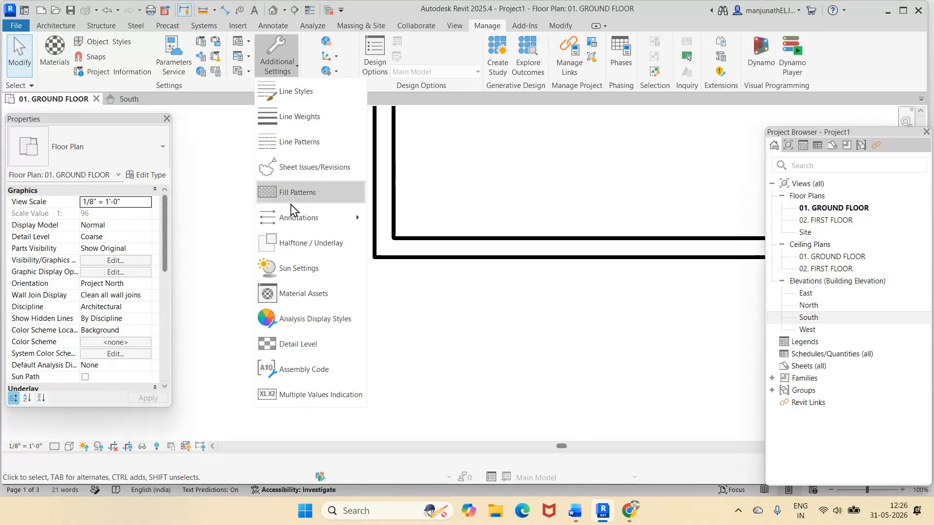
pyautogui.moveTo(293, 223)
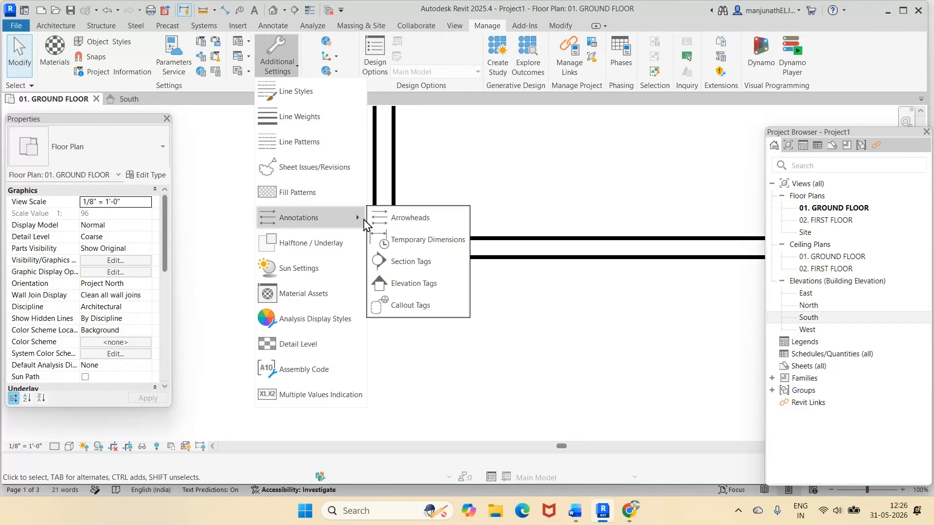
pyautogui.moveTo(362, 220)
pyautogui.click(392, 239)
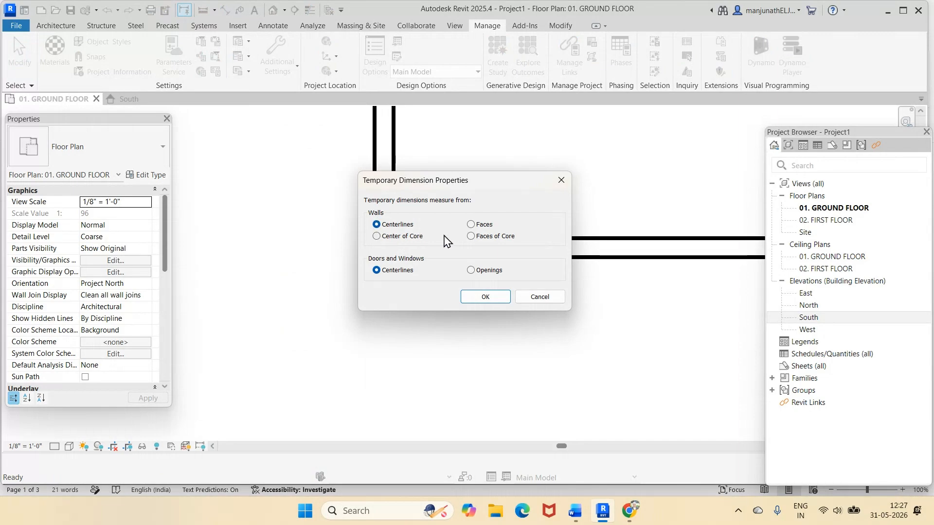
pyautogui.click(485, 294)
# Step: Select the room's lower wall to check its temporary dimension to the upper wall
pyautogui.scroll(3, 486, 307)
pyautogui.scroll(-5, 486, 306)
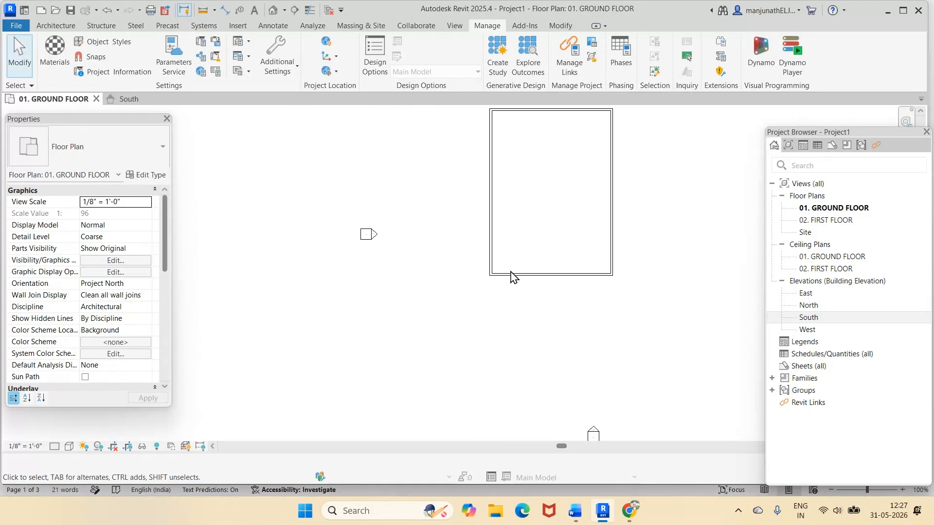
pyautogui.scroll(2, 536, 262)
pyautogui.click(522, 288)
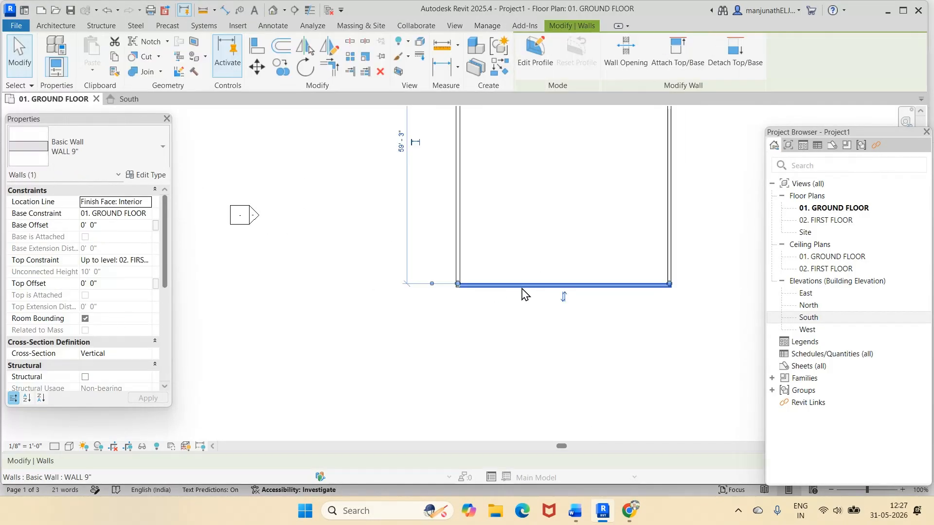
# Step: Inspect where both ends of the selected lower wall's temporary dimension attach at the room's lower and upper corners
pyautogui.scroll(3, 442, 286)
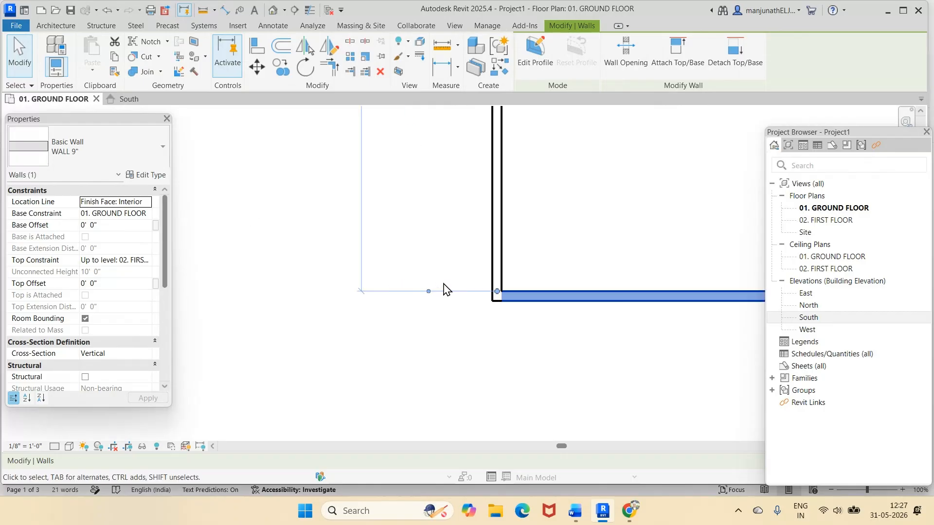
pyautogui.scroll(1, 483, 315)
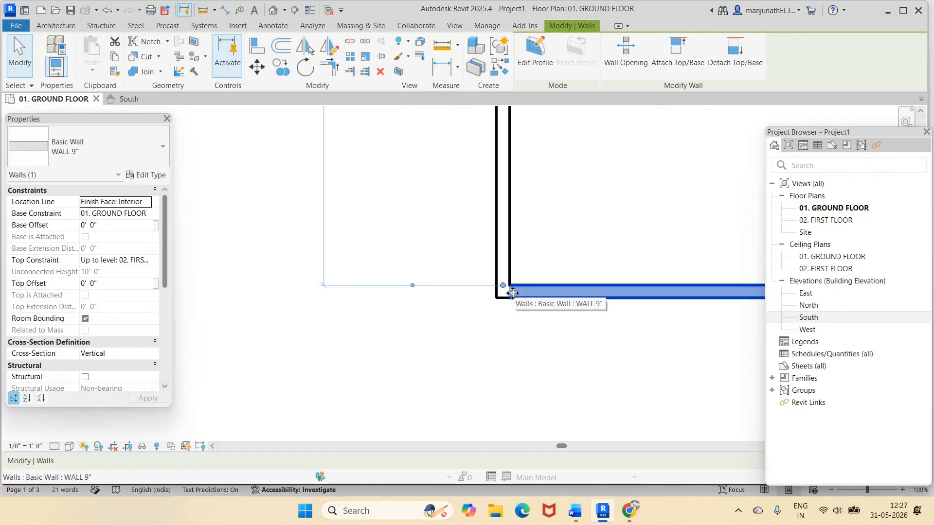
pyautogui.scroll(-4, 513, 295)
pyautogui.scroll(1, 523, 229)
pyautogui.scroll(2, 523, 229)
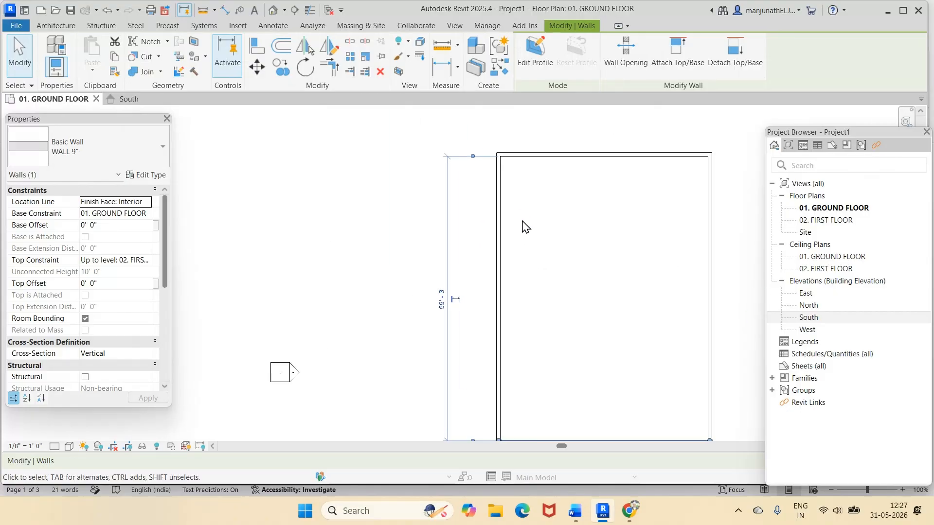
pyautogui.scroll(3, 517, 141)
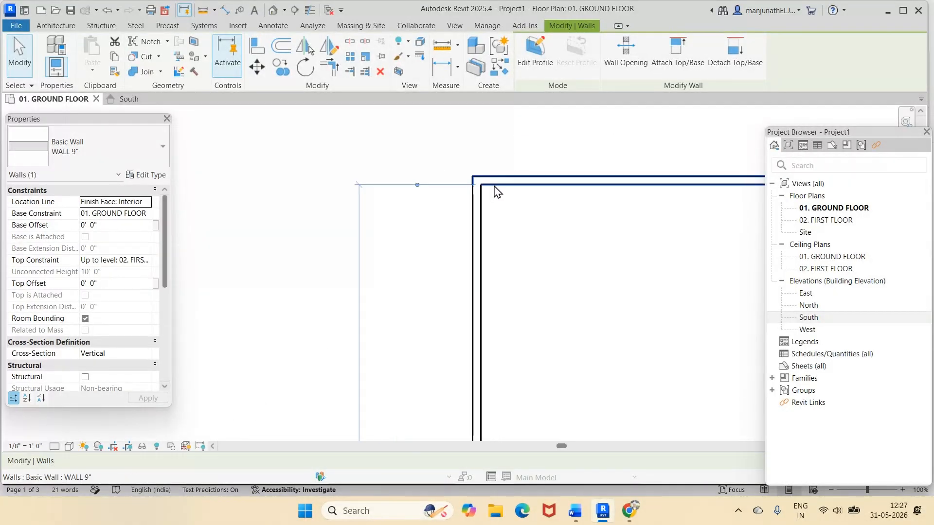
pyautogui.scroll(-3, 517, 233)
pyautogui.scroll(-2, 517, 234)
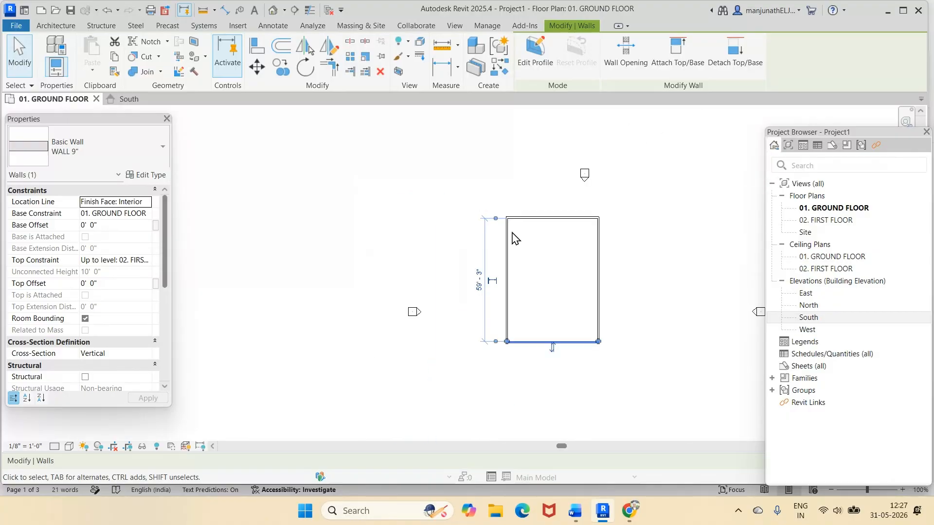
# Step: Set the lower wall's temporary dimension to the upper wall to 16' and deselect the wall
pyautogui.click(480, 280)
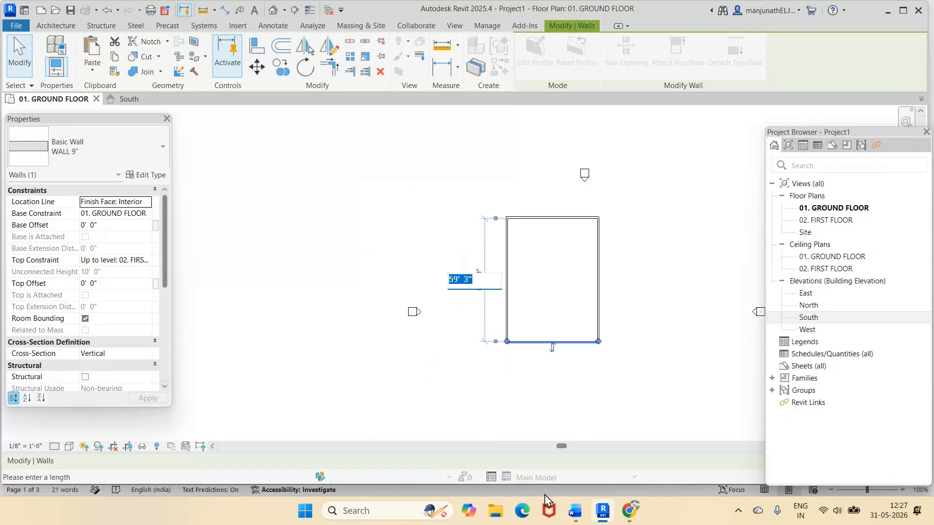
pyautogui.write('16')
pyautogui.press('Return')
pyautogui.scroll(5, 511, 132)
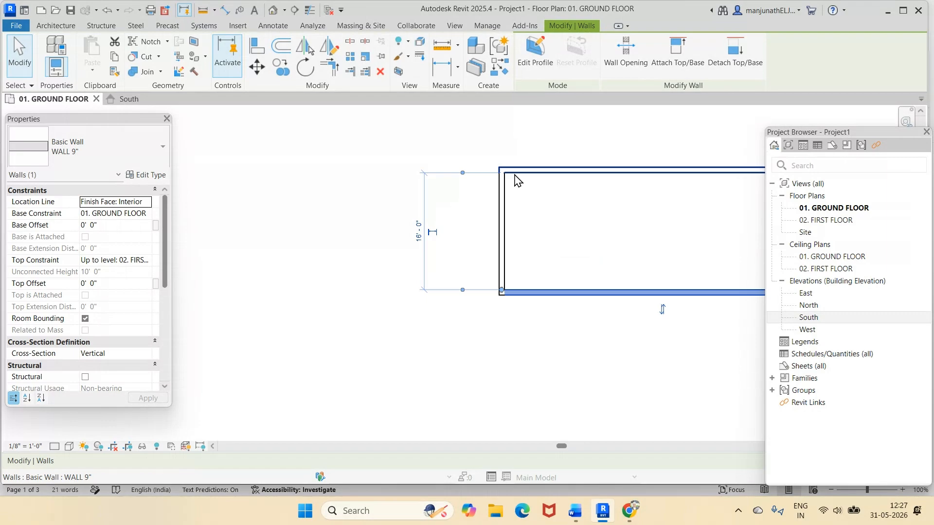
pyautogui.click(577, 251)
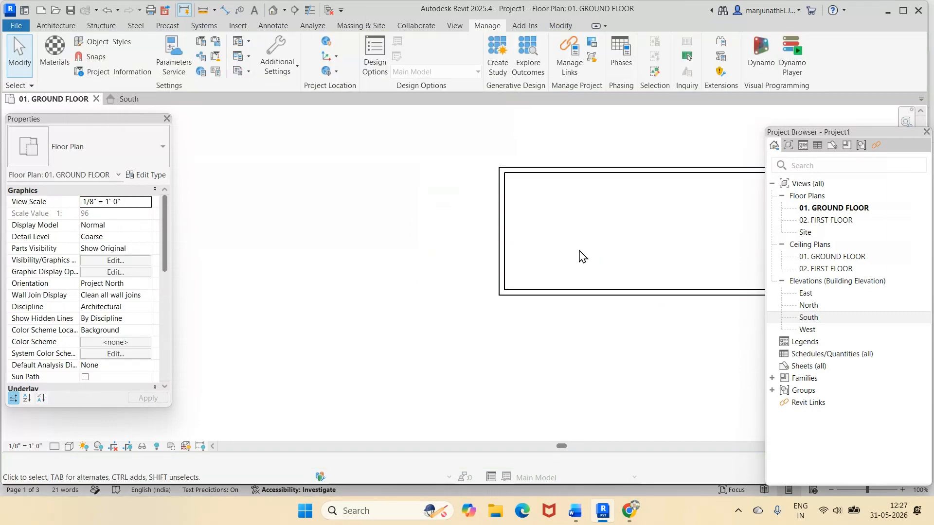
# Step: Add an aligned dimension referencing Wall faces between the inner faces of the upper and lower walls, placed left of the room
pyautogui.click(272, 26)
pyautogui.click(53, 53)
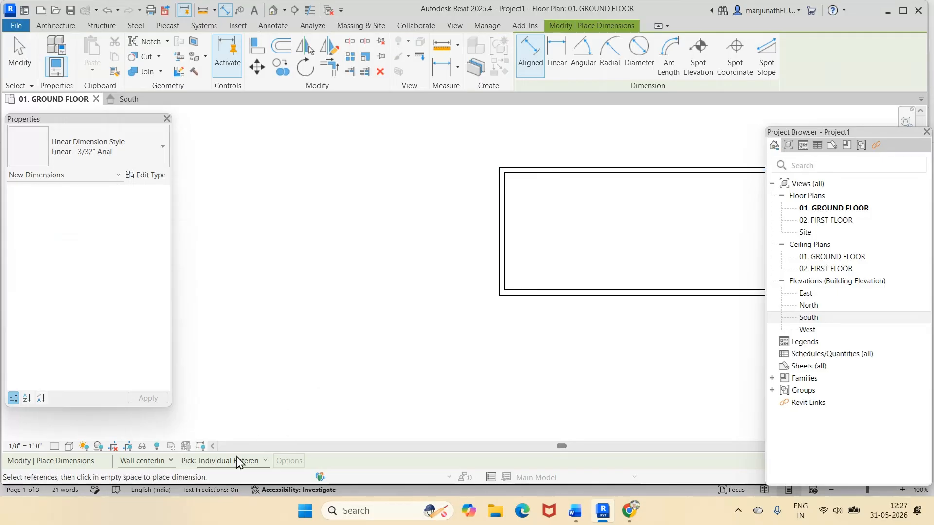
pyautogui.click(171, 461)
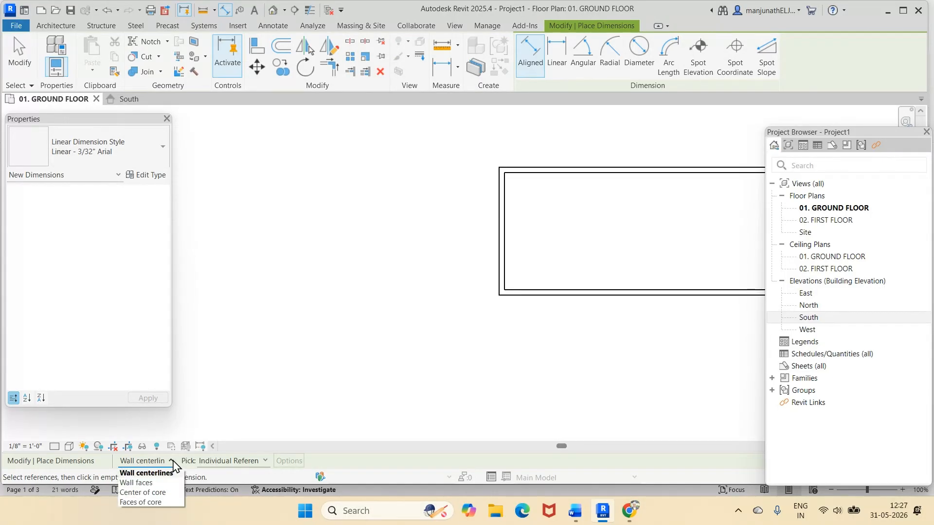
pyautogui.click(146, 483)
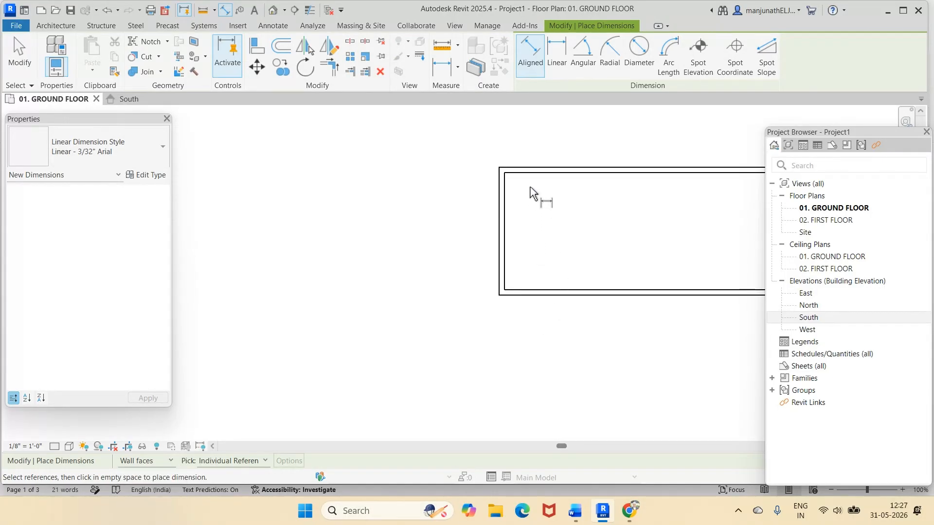
pyautogui.click(536, 173)
pyautogui.click(535, 291)
pyautogui.click(463, 257)
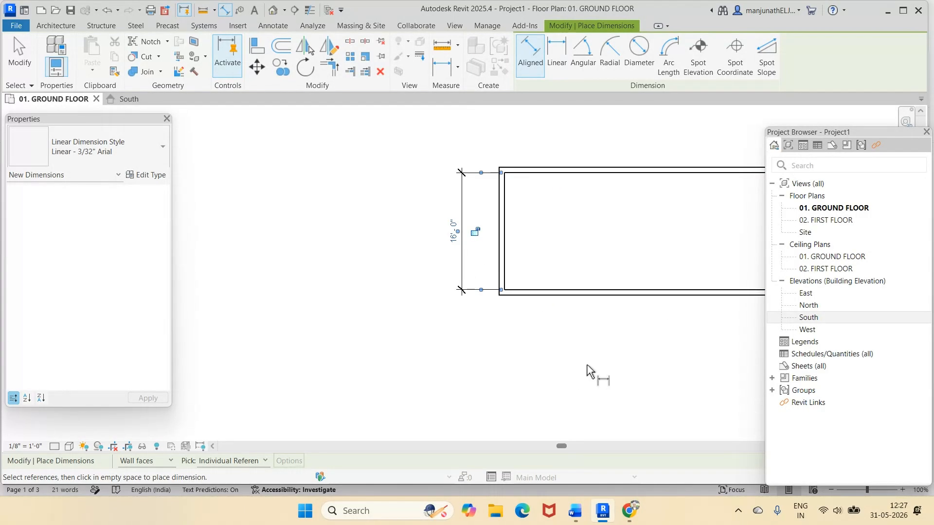
# Step: Add an aligned dimension between the inner faces of the left and right walls above the room, and end the dimension command
pyautogui.scroll(2, 592, 368)
pyautogui.scroll(-5, 598, 365)
pyautogui.scroll(2, 723, 282)
pyautogui.scroll(2, 724, 282)
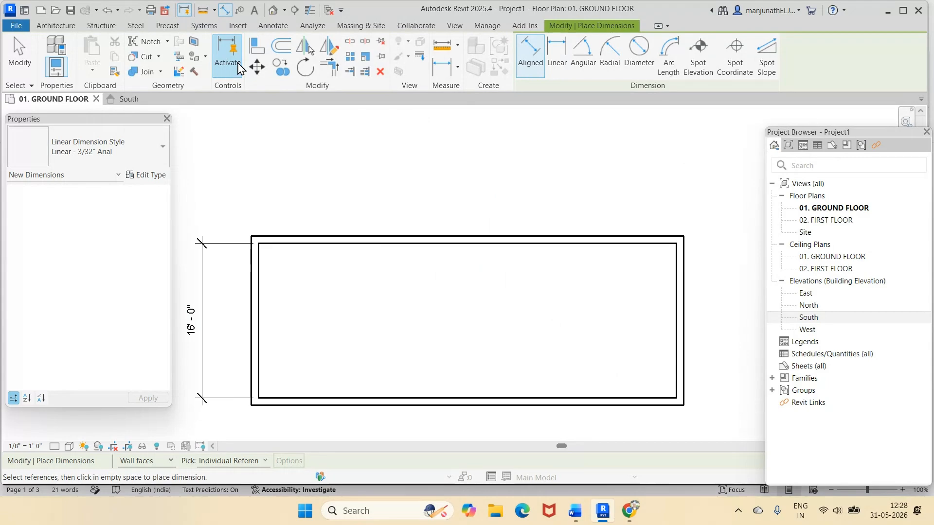
pyautogui.click(261, 284)
pyautogui.click(679, 274)
pyautogui.click(608, 200)
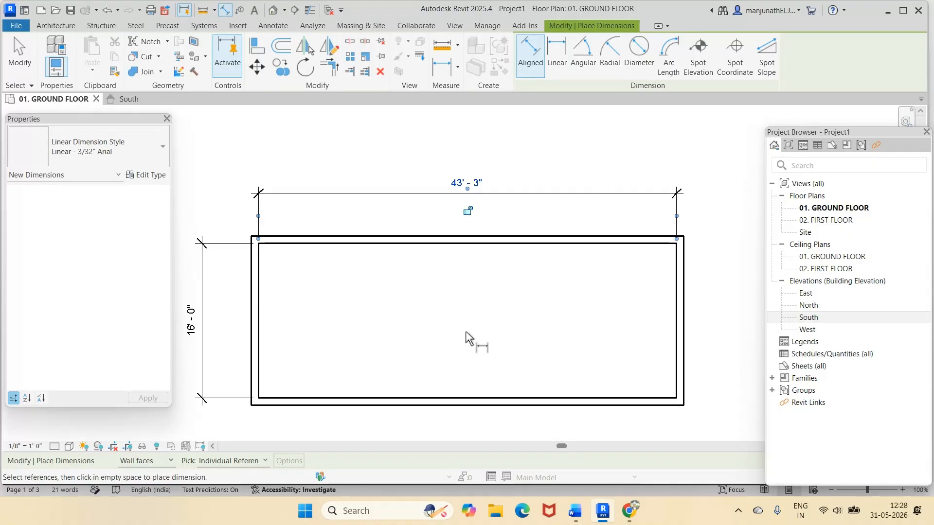
pyautogui.press('Escape')
pyautogui.click(20, 55)
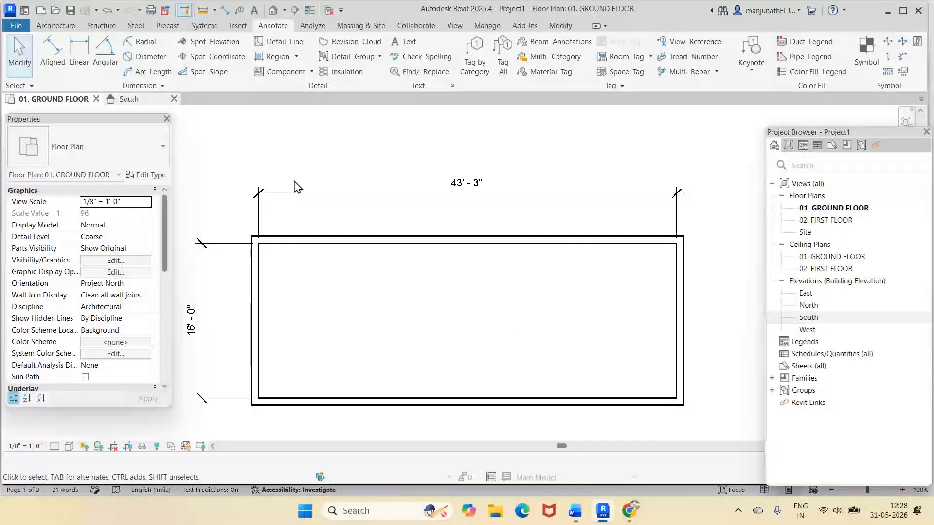
# Step: Set the room's inner width to 11' by repositioning its right wall, and deselect the wall
pyautogui.click(680, 326)
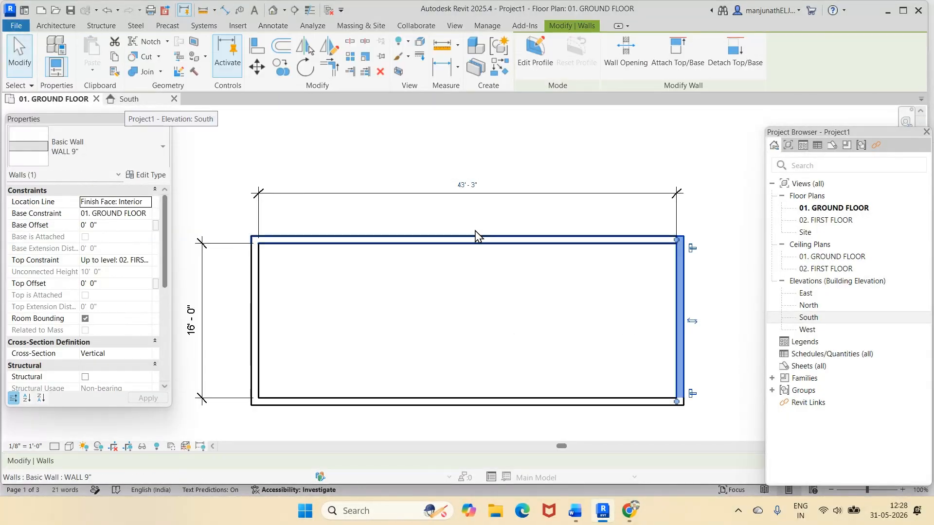
pyautogui.click(468, 190)
pyautogui.write('11')
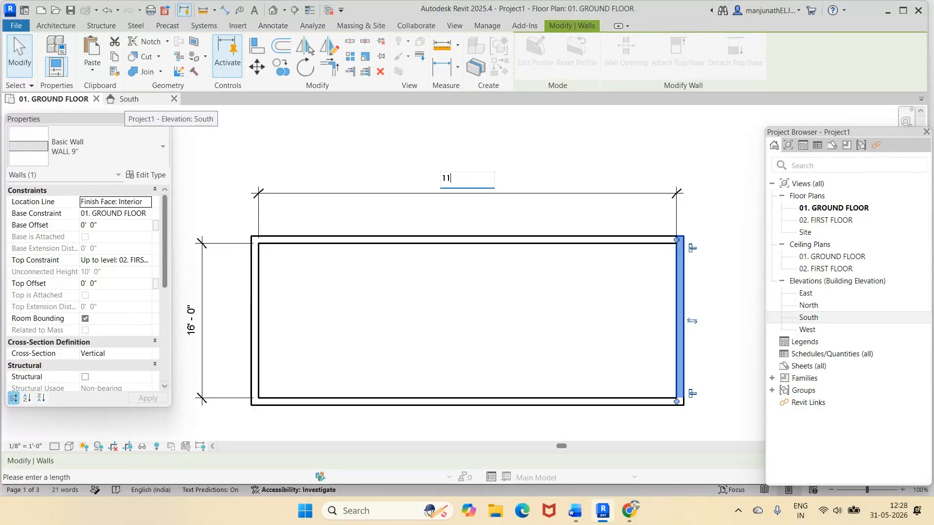
pyautogui.press('Return')
pyautogui.click(434, 243)
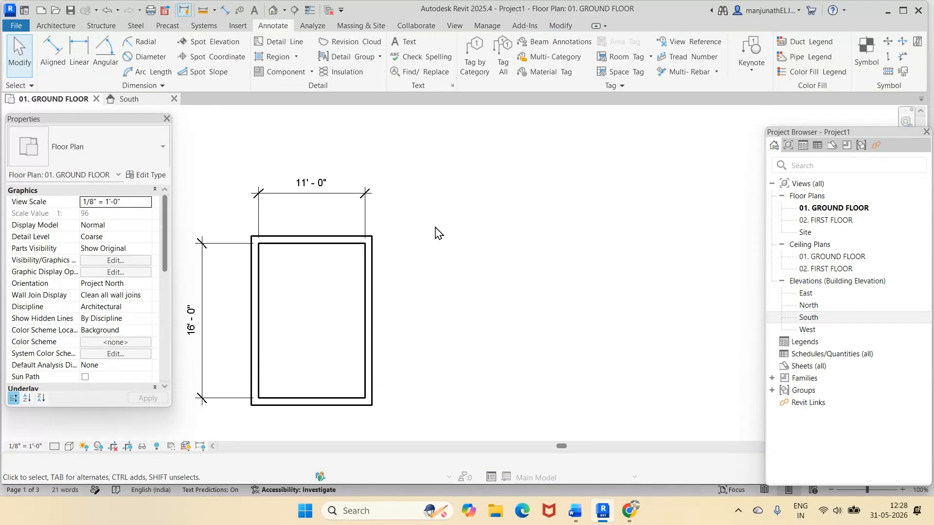
pyautogui.scroll(1, 523, 316)
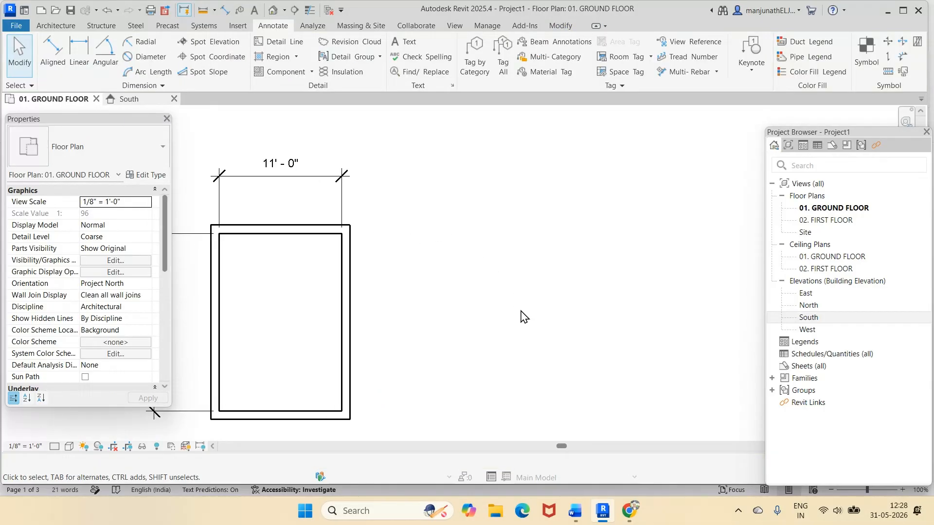
pyautogui.scroll(-1, 474, 296)
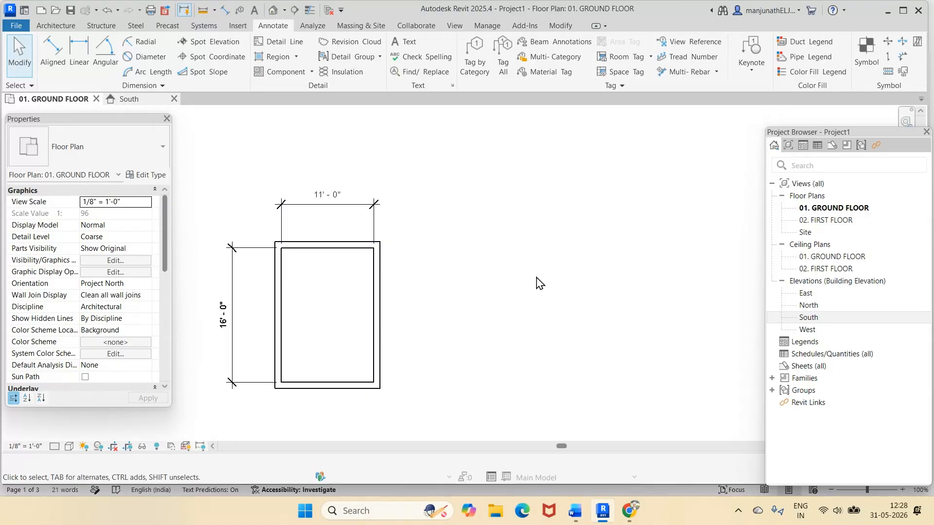
# Step: Display the room in the default 3D view with the Shaded visual style, and return to the 01. GROUND FLOOR plan
pyautogui.click(273, 10)
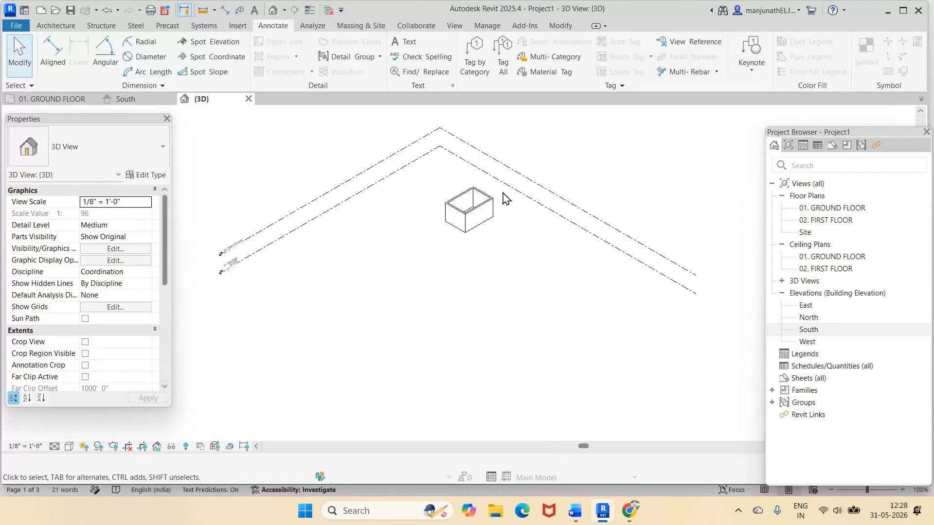
pyautogui.scroll(5, 506, 197)
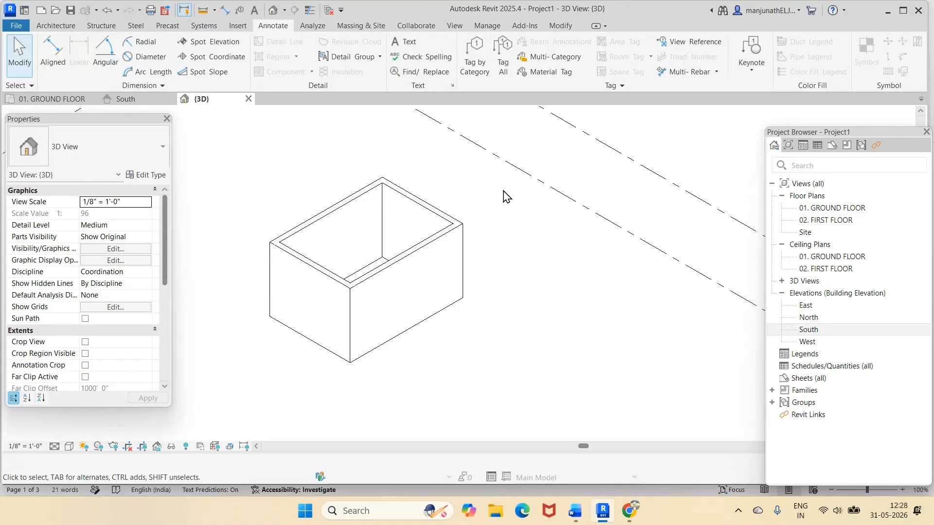
pyautogui.click(69, 446)
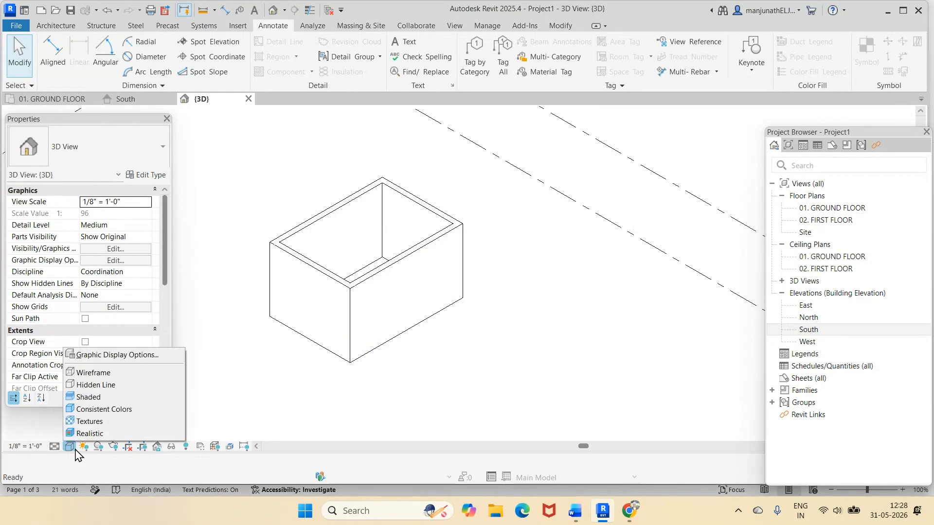
pyautogui.click(92, 398)
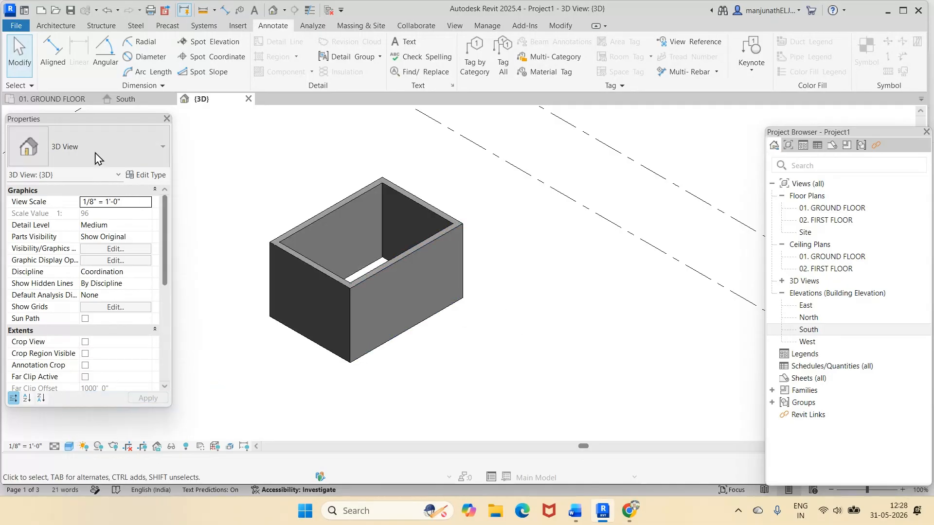
pyautogui.click(58, 99)
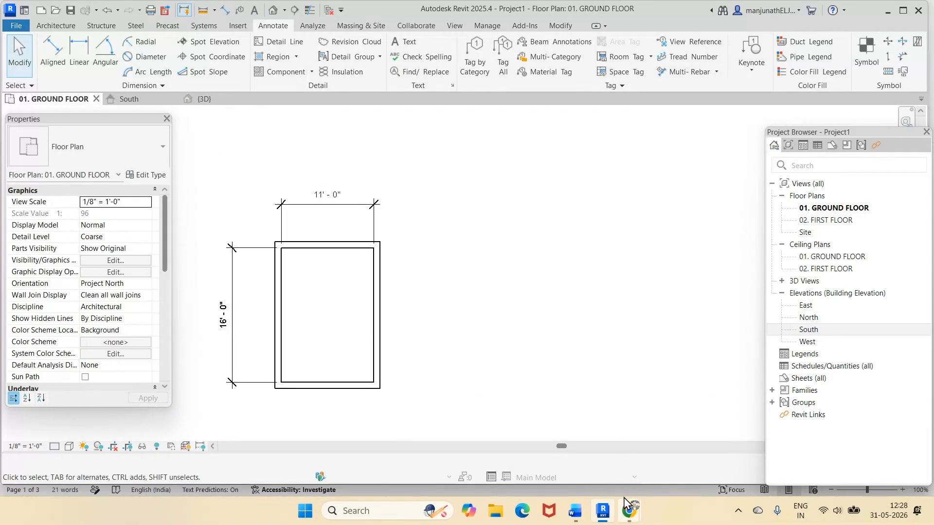
# Step: Check the toilet and bath beside the bedroom in the Word floor plan, and return to Revit
pyautogui.moveTo(630, 514)
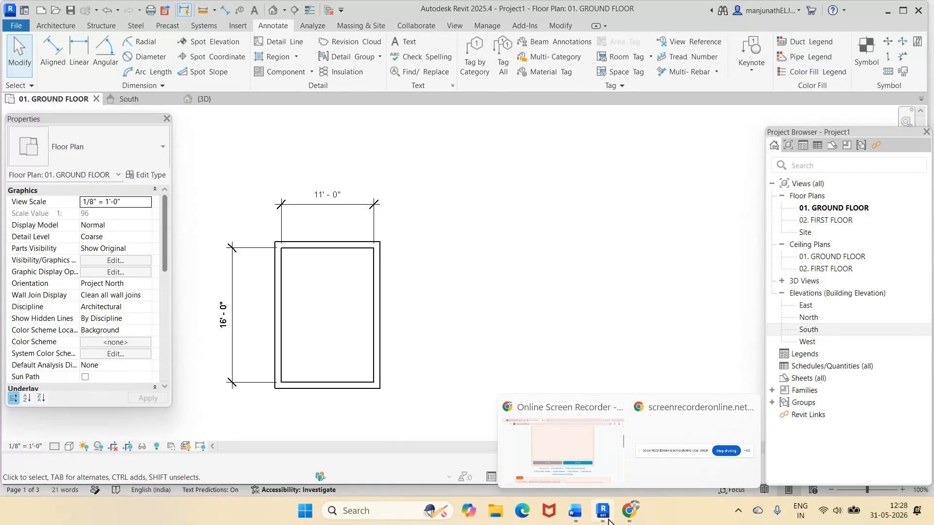
pyautogui.click(575, 511)
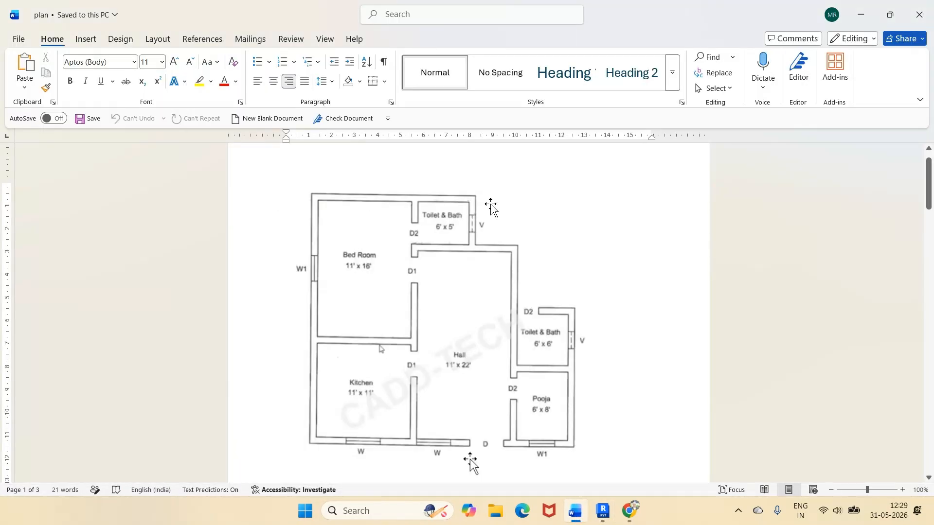
pyautogui.click(603, 511)
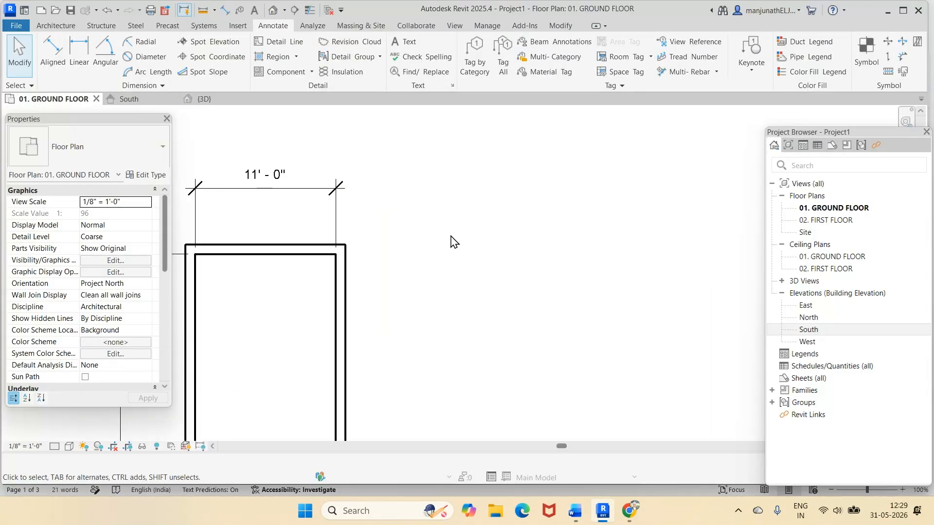
pyautogui.scroll(-2, 397, 252)
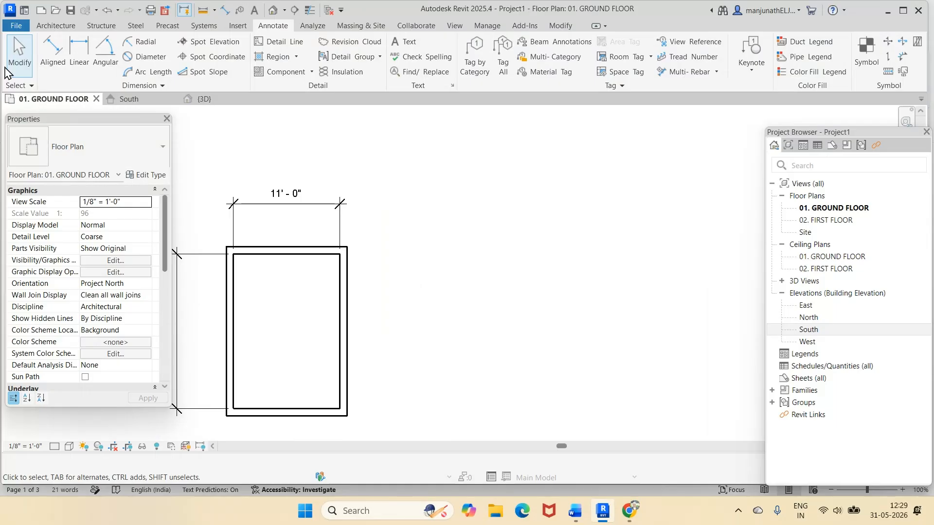
pyautogui.click(343, 290)
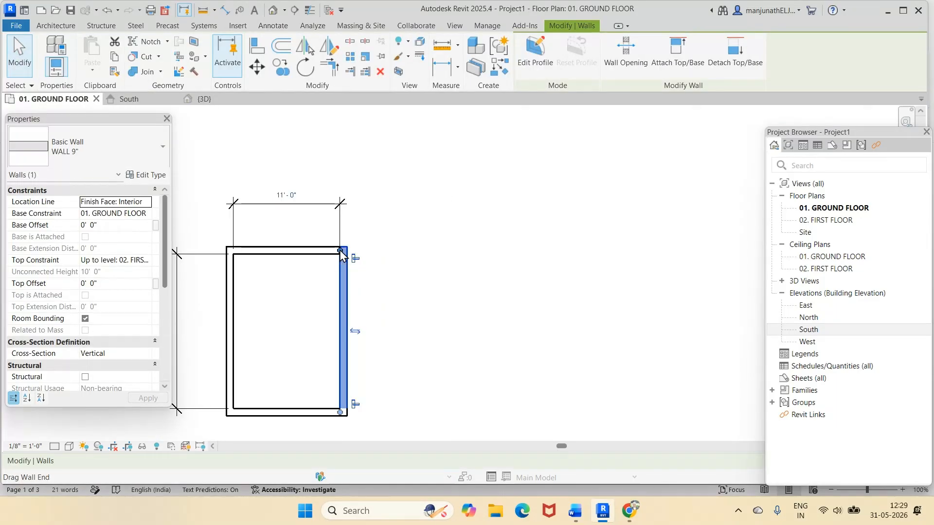
pyautogui.moveTo(342, 254)
pyautogui.mouseDown()
pyautogui.moveTo(396, 246)
pyautogui.moveTo(342, 251)
pyautogui.mouseUp()
pyautogui.click(423, 275)
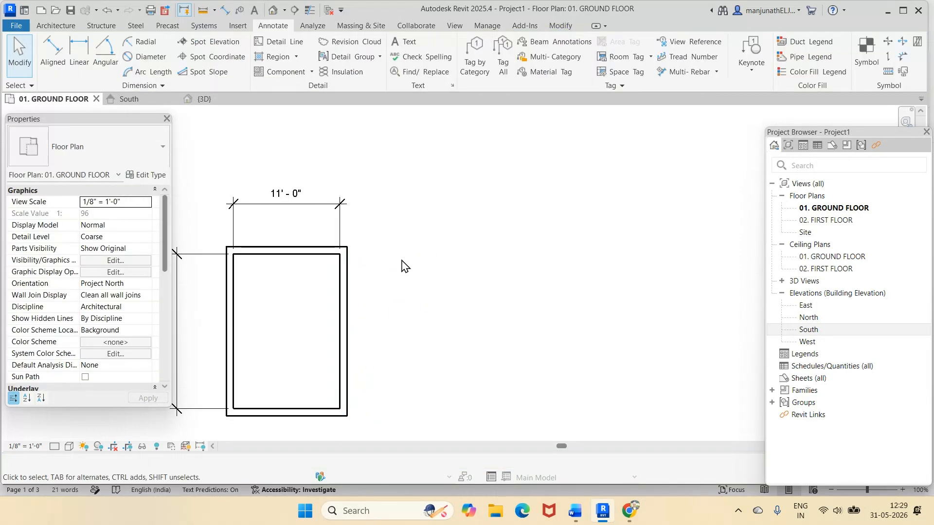
# Step: Stretch the upper wall's right end horizontally past the room's right corner to roughly double the room's width, and deselect it
pyautogui.scroll(1, 379, 250)
pyautogui.scroll(1, 378, 250)
pyautogui.click(279, 263)
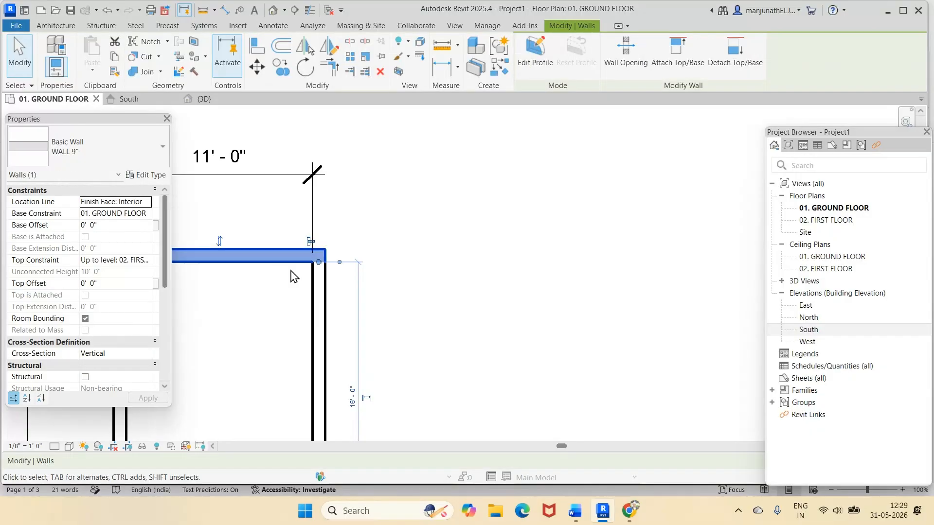
pyautogui.moveTo(320, 267)
pyautogui.mouseDown()
pyautogui.moveTo(462, 260)
pyautogui.moveTo(564, 275)
pyautogui.moveTo(581, 263)
pyautogui.mouseUp()
pyautogui.click(586, 327)
pyautogui.scroll(1, 428, 340)
pyautogui.scroll(-5, 433, 336)
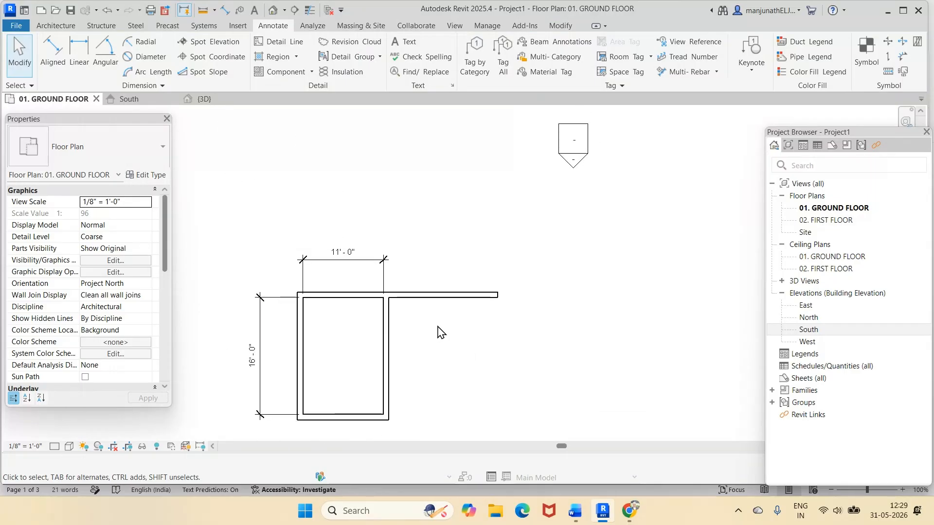
pyautogui.scroll(1, 463, 382)
pyautogui.scroll(1, 463, 381)
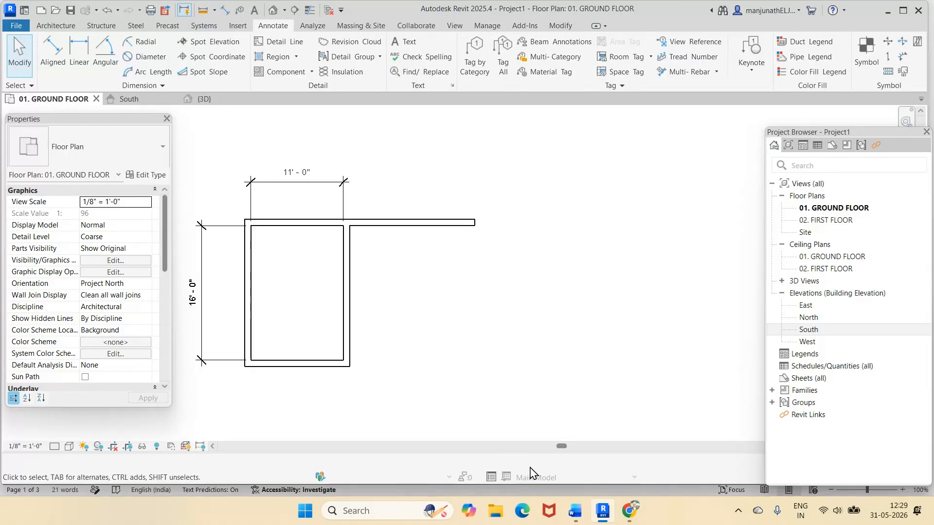
# Step: Check the toilet and bath's size in the Word floor plan, and in Revit offset a copy of the bedroom's right wall 6' outward
pyautogui.click(575, 511)
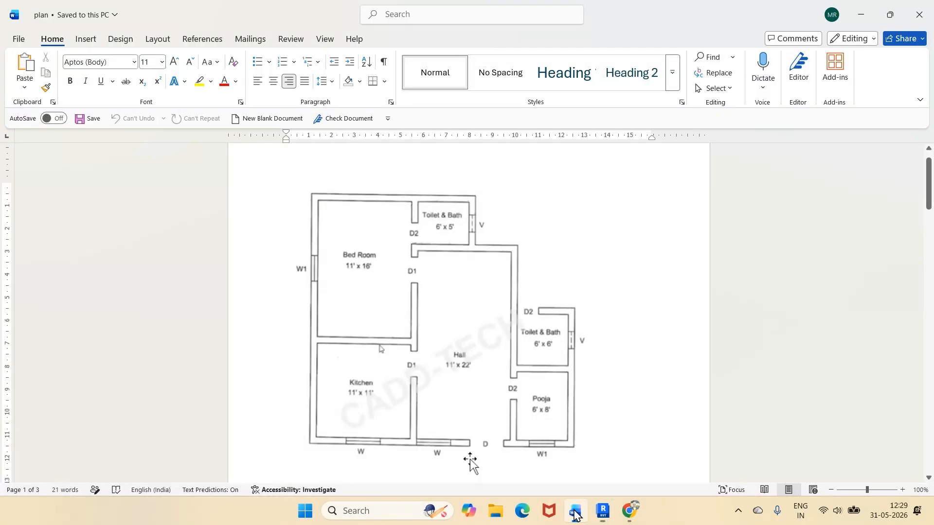
pyautogui.click(604, 511)
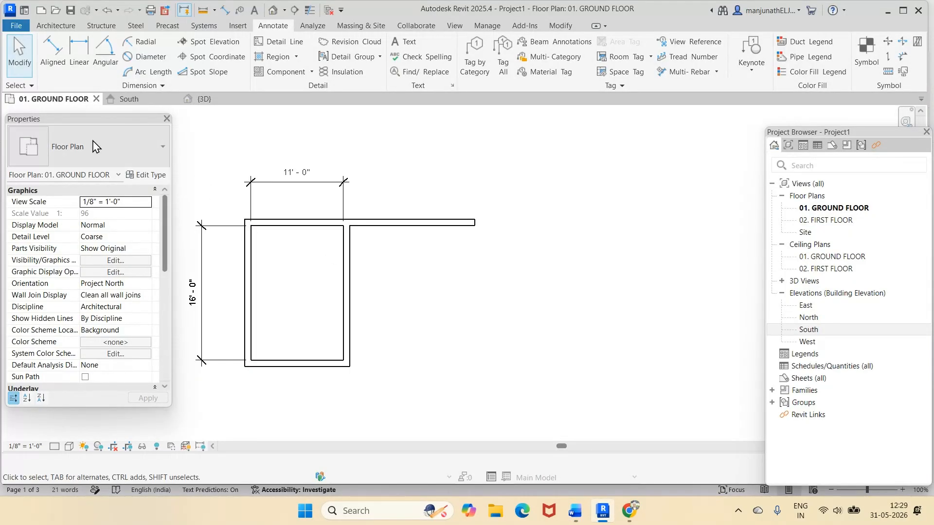
pyautogui.click(49, 26)
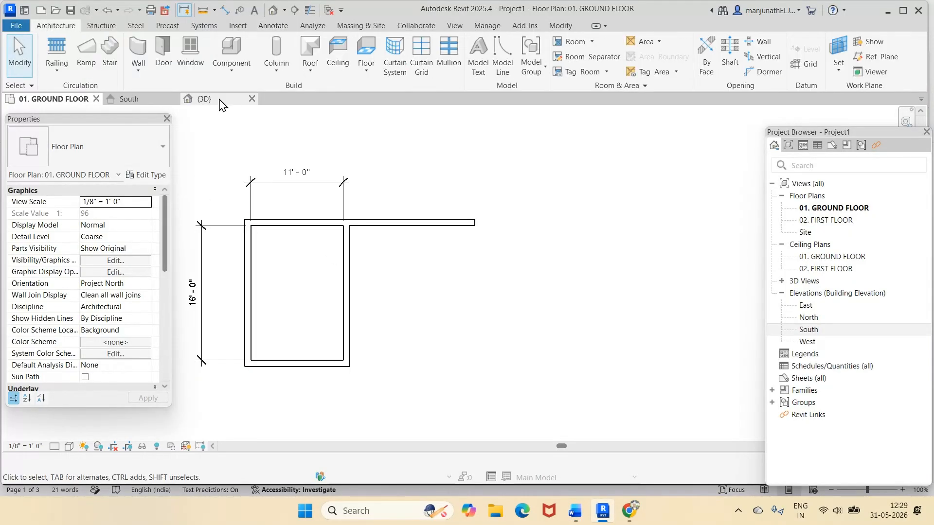
pyautogui.click(550, 26)
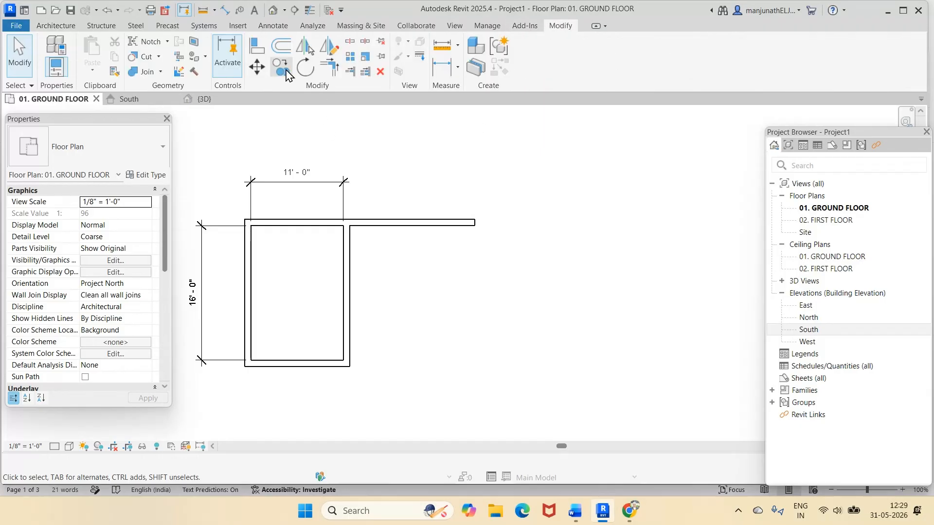
pyautogui.click(282, 47)
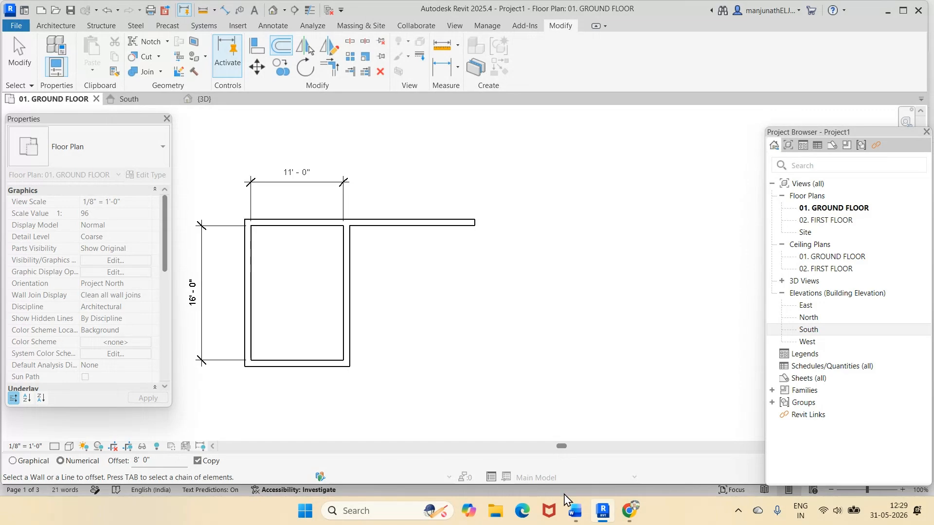
pyautogui.click(576, 452)
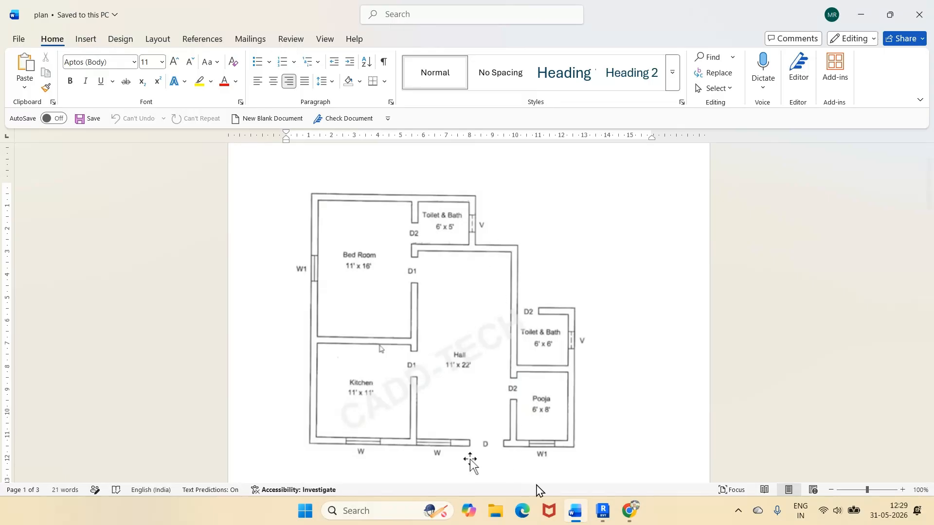
pyautogui.click(588, 486)
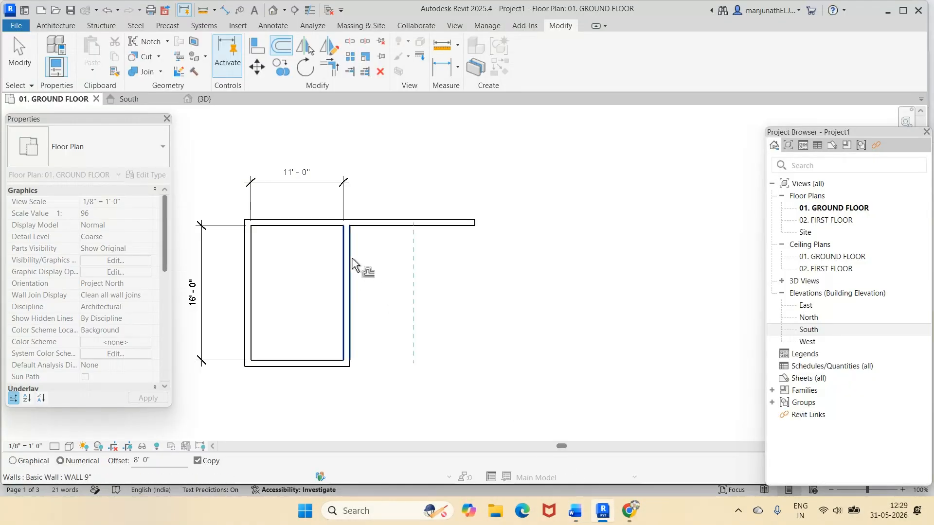
pyautogui.moveTo(155, 462); pyautogui.dragTo(109, 461)
pyautogui.write('6')
pyautogui.press('Return')
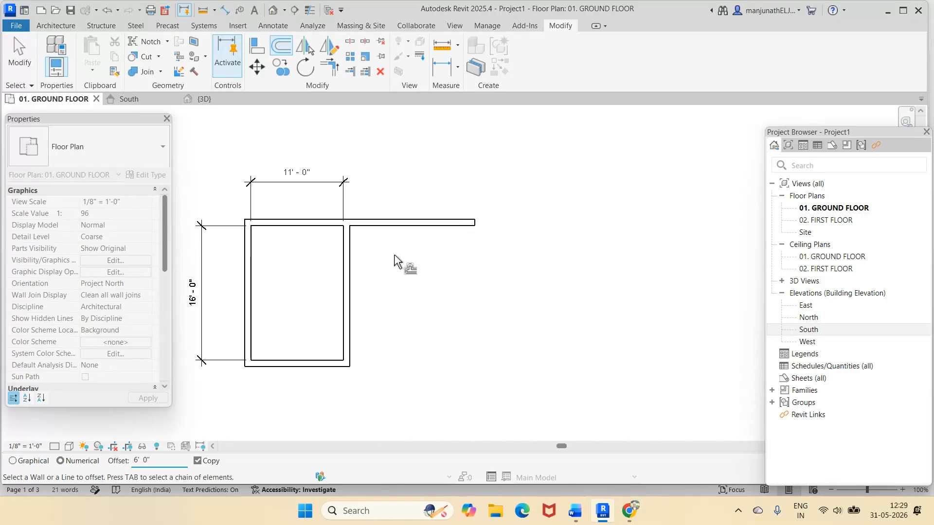
pyautogui.click(350, 248)
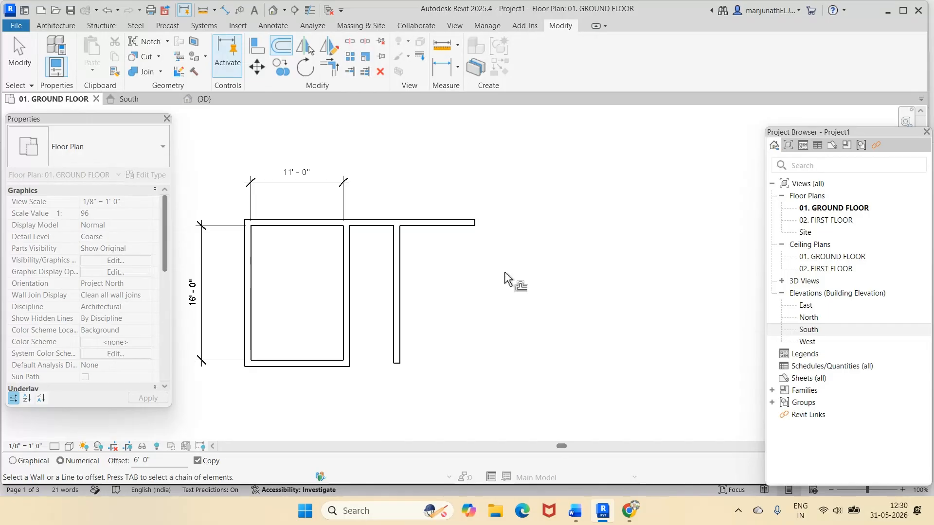
pyautogui.press('Escape')
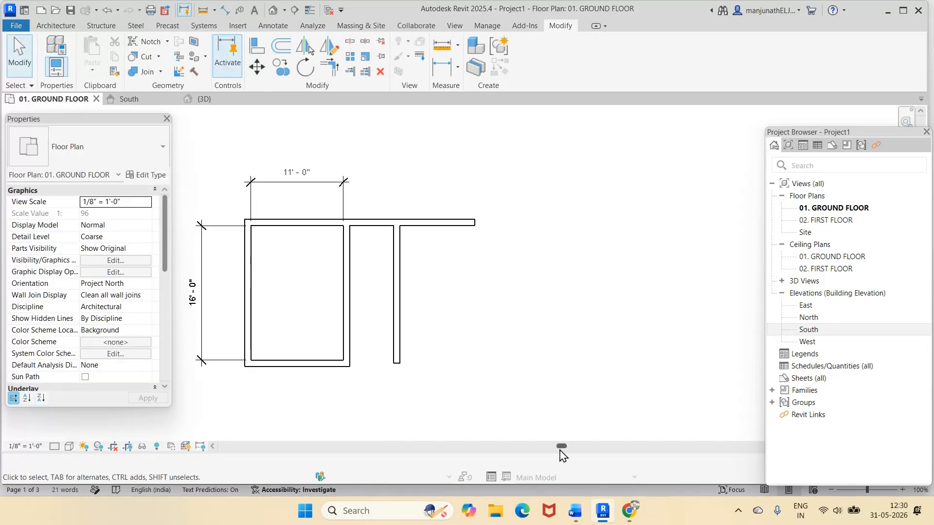
# Step: Check the toilet and bath's lower wall in the Word plan, and in Revit offset a copy of the upper wall 5' downward
pyautogui.click(575, 511)
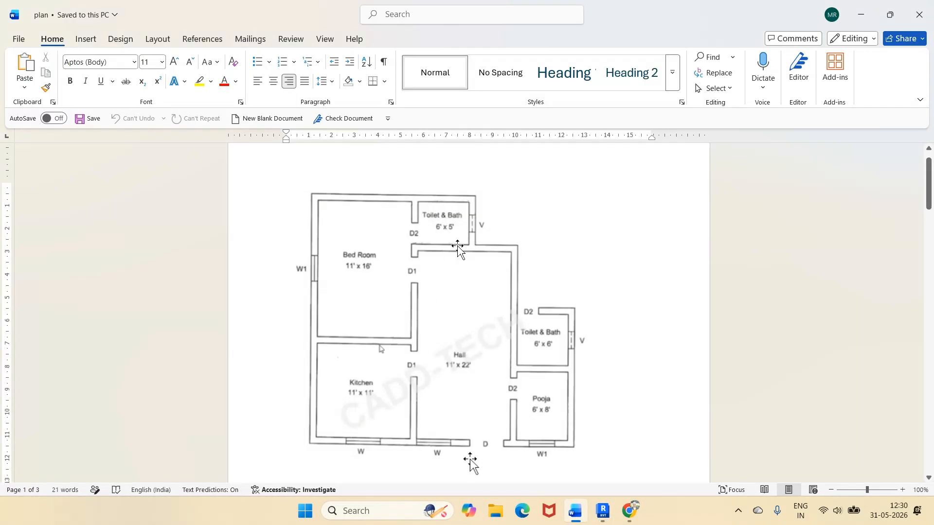
pyautogui.click(603, 510)
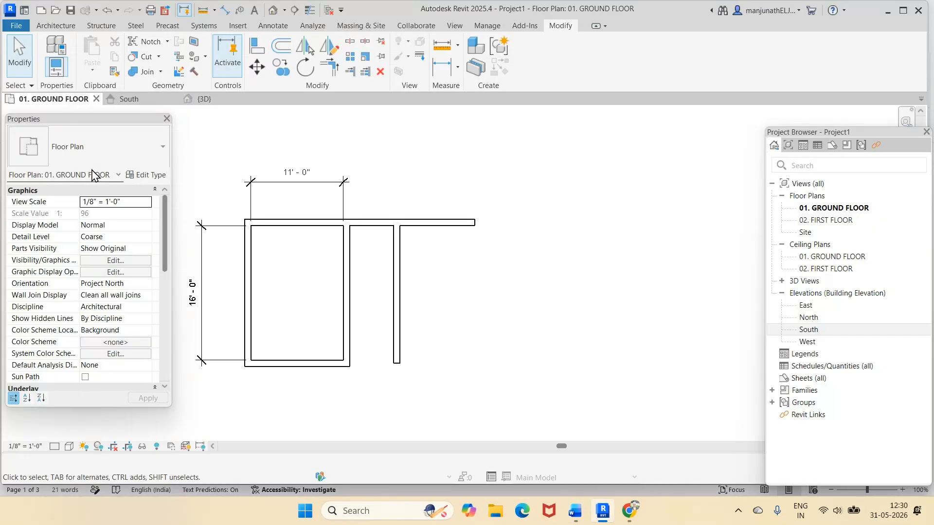
pyautogui.click(281, 46)
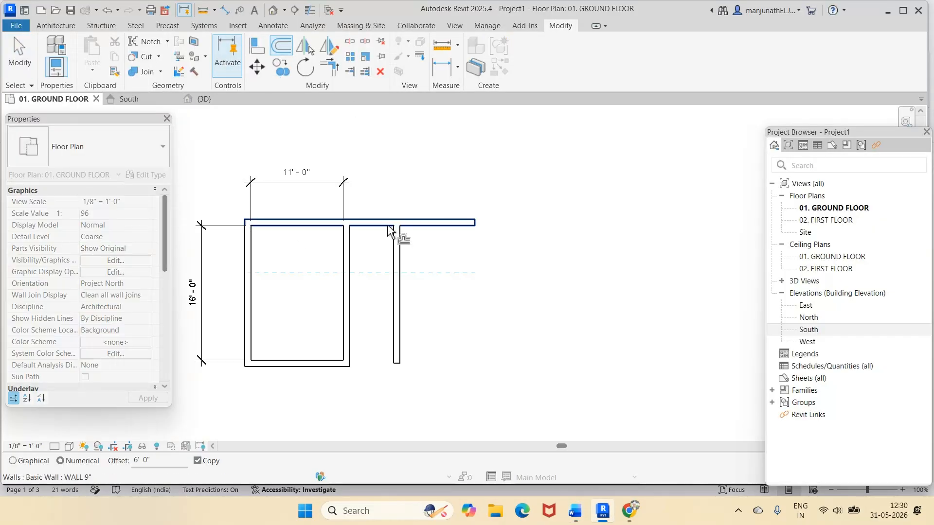
pyautogui.moveTo(169, 460); pyautogui.dragTo(102, 460)
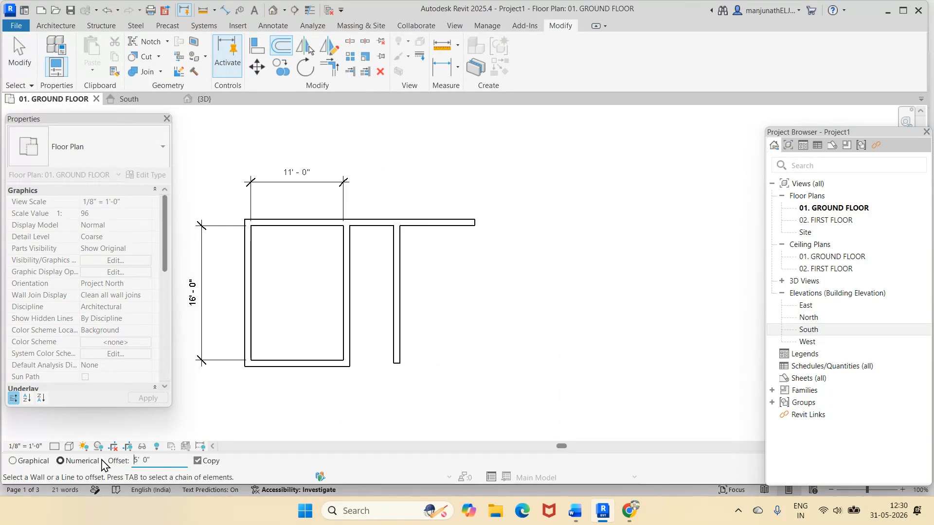
pyautogui.click(373, 233)
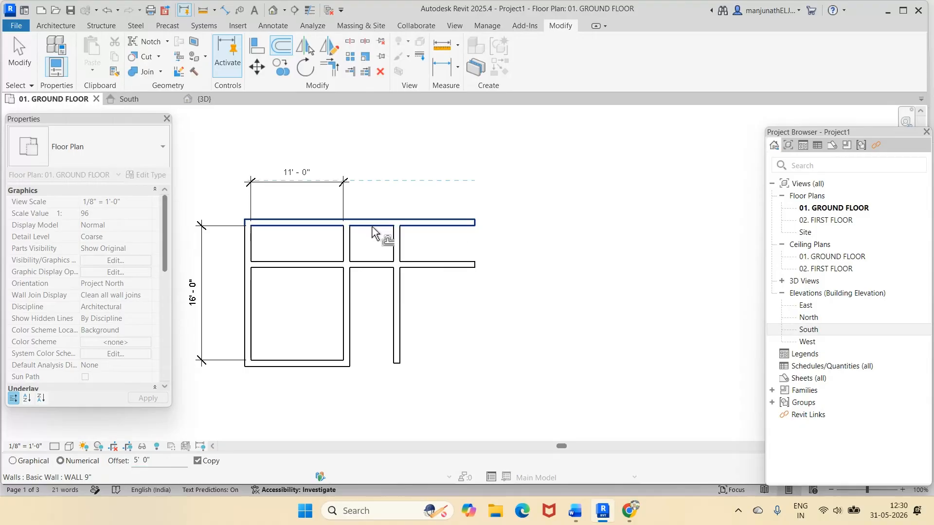
pyautogui.press('Escape')
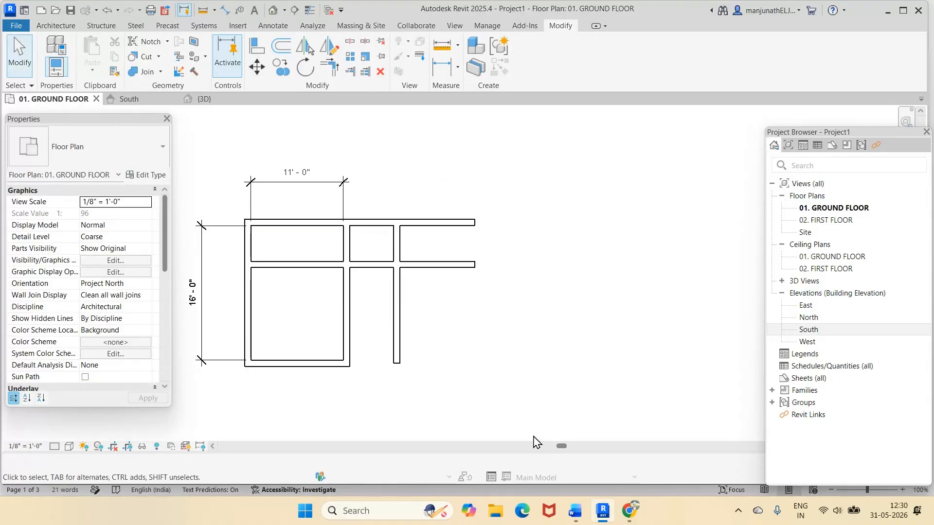
# Step: Compare with the Word plan, try to trim the bedroom's right wall and the toilet's lower wall in Revit into a corner, and undo it
pyautogui.click(575, 511)
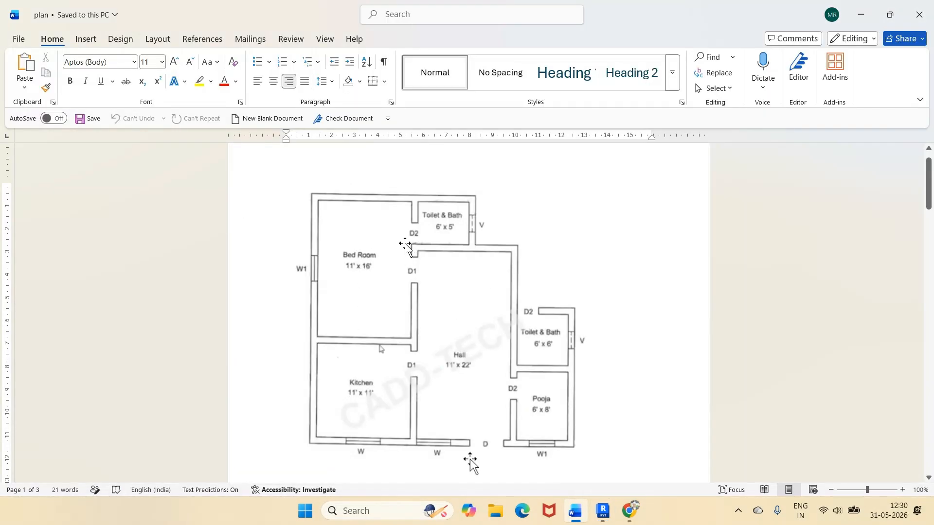
pyautogui.click(602, 511)
pyautogui.scroll(3, 360, 252)
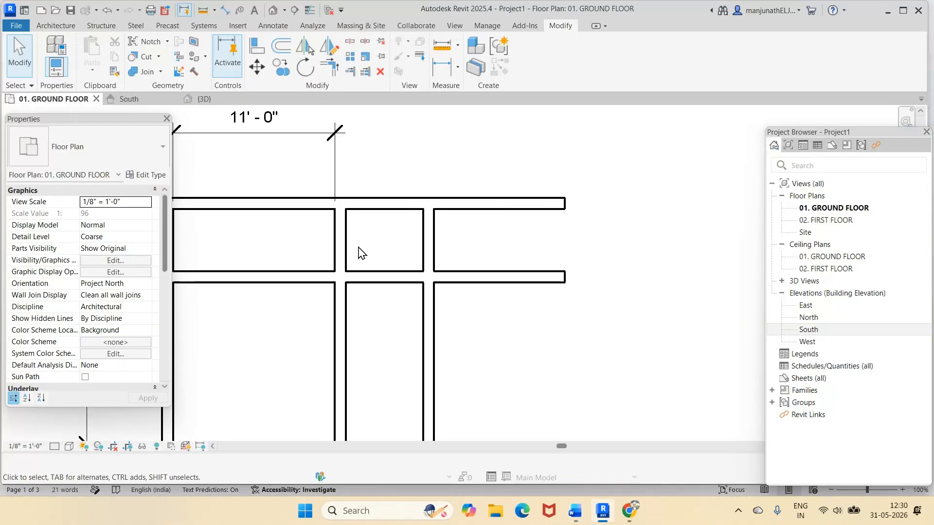
pyautogui.click(330, 70)
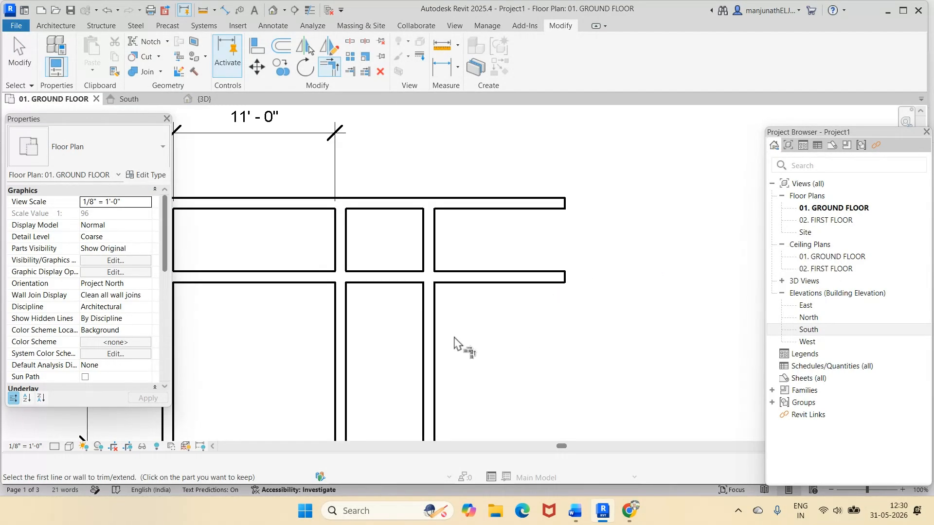
pyautogui.click(341, 357)
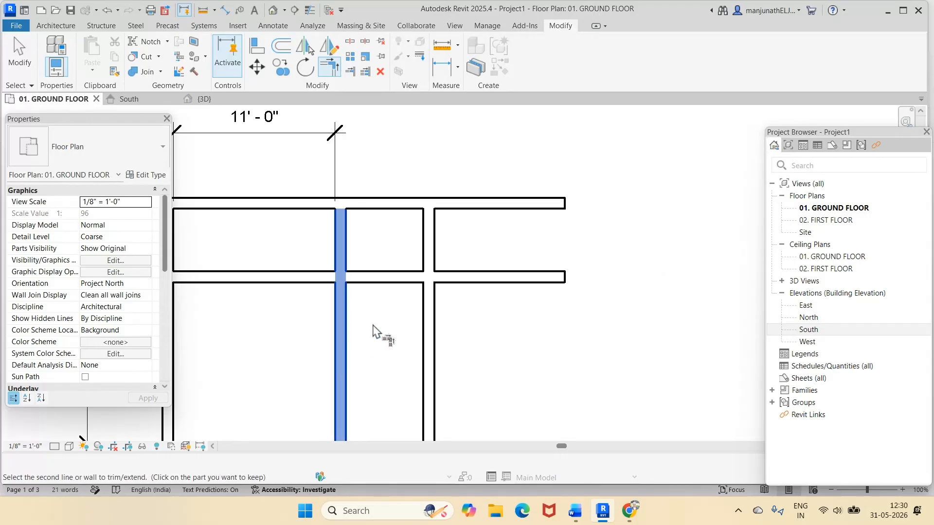
pyautogui.click(393, 278)
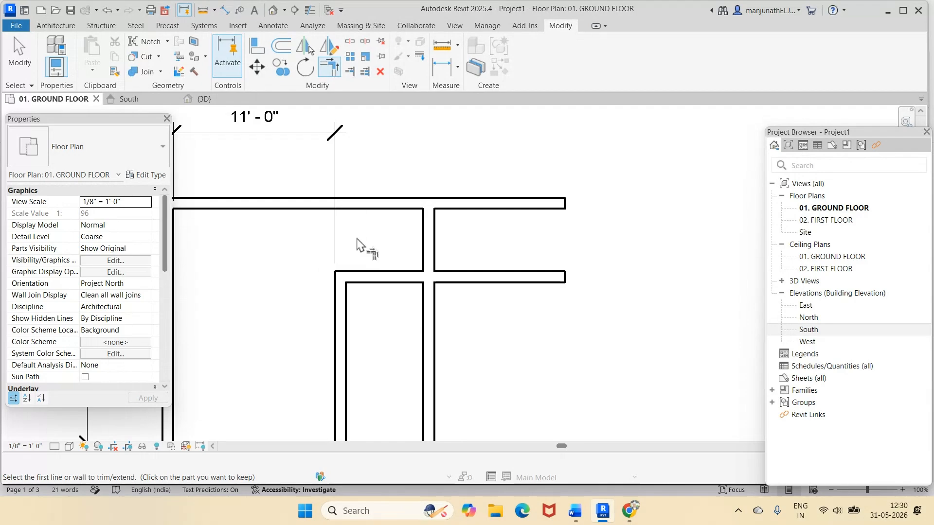
pyautogui.press('Escape')
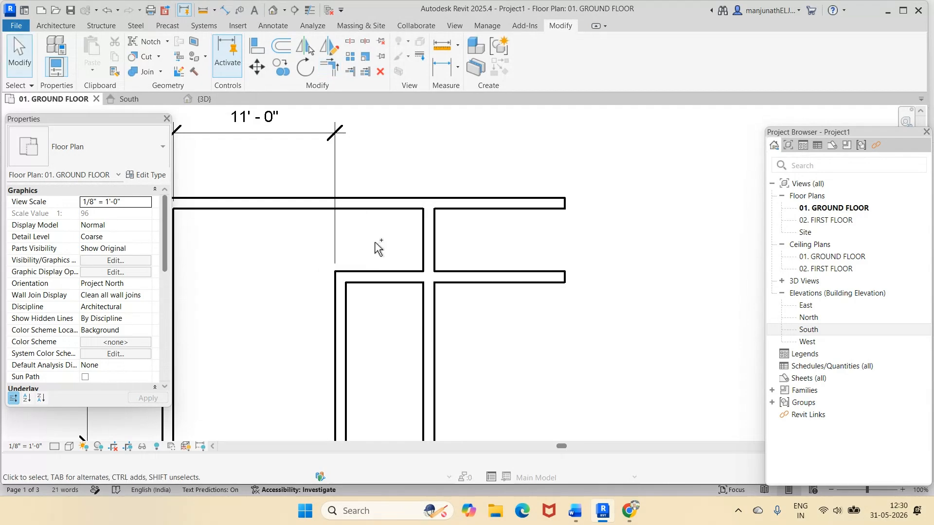
pyautogui.hotkey('ctrl', 'z')
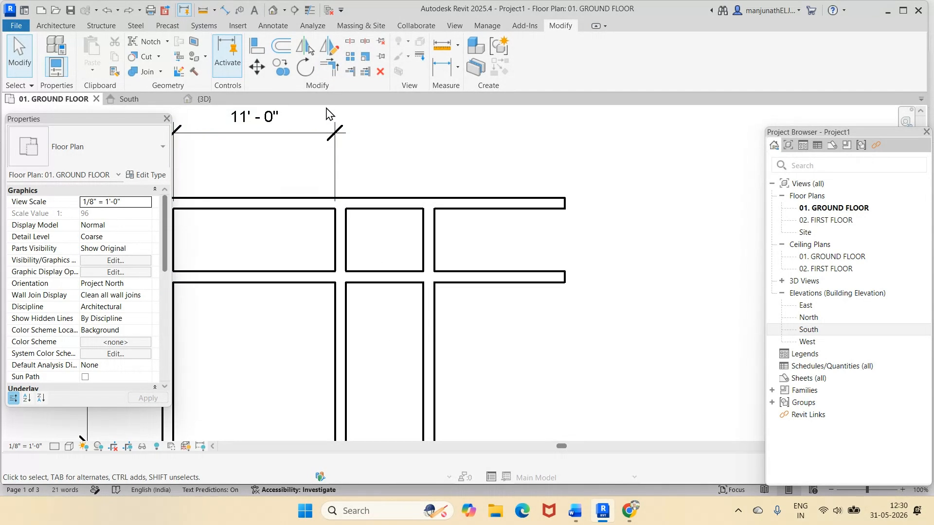
# Step: Try to trim the toilet's lower wall with Trim/Extend Single Element, using the bedroom's right wall as boundary, and undo it
pyautogui.click(350, 72)
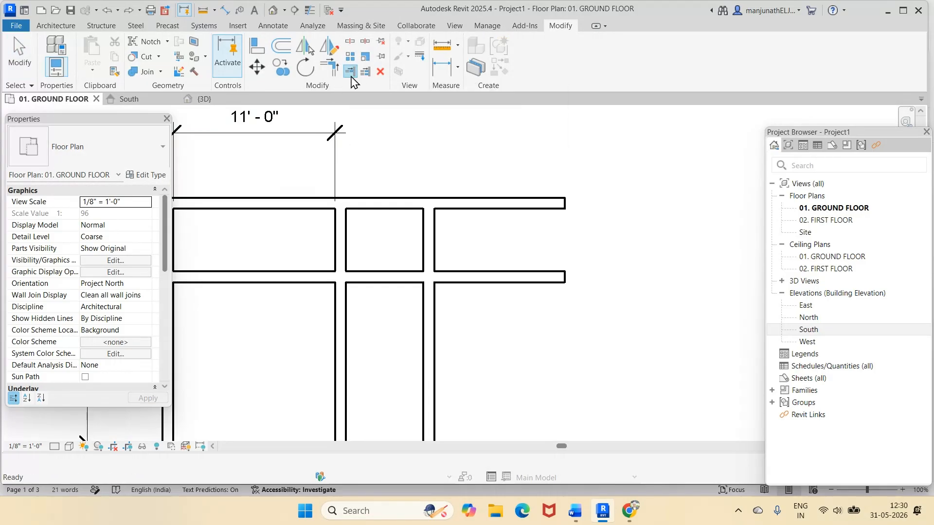
pyautogui.click(343, 311)
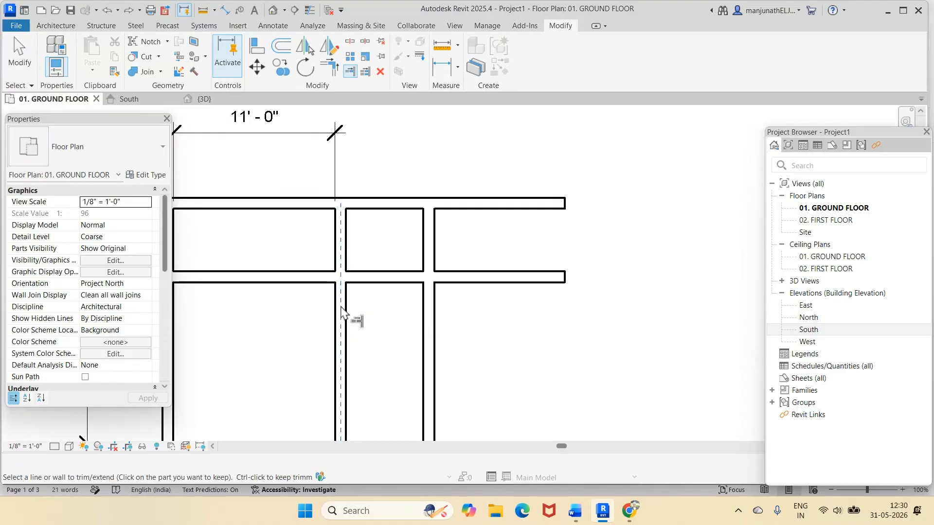
pyautogui.click(379, 280)
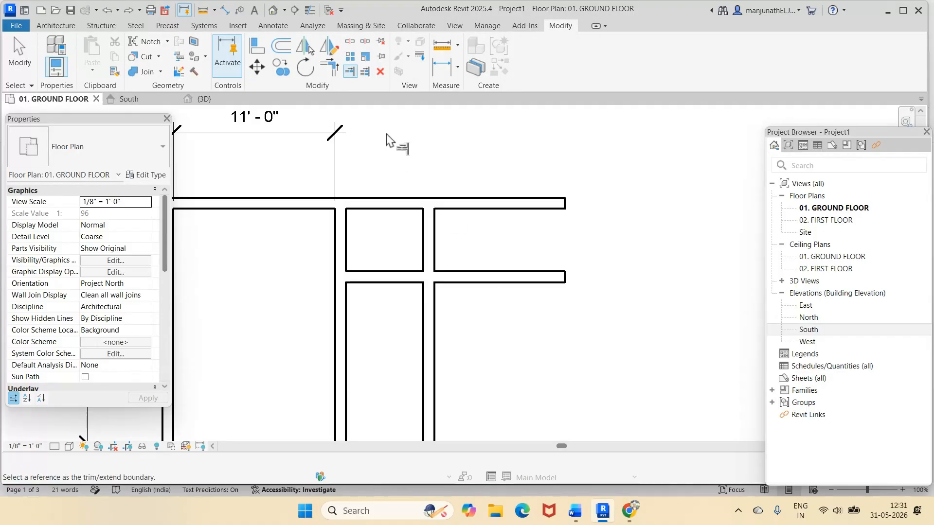
pyautogui.hotkey('ctrl', 'z')
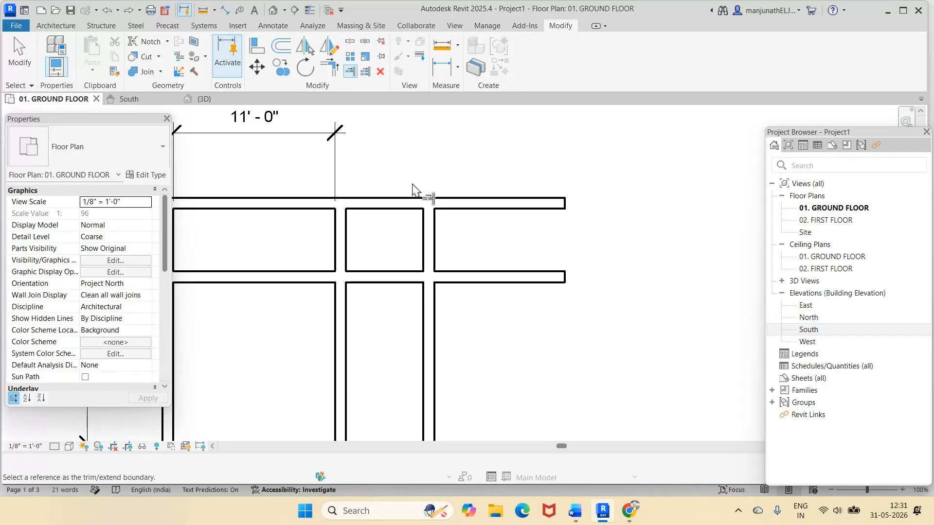
# Step: Trim the toilet's lower wall and the bedroom's right wall to a corner, keeping the wall parts right of and below their intersection
pyautogui.click(329, 69)
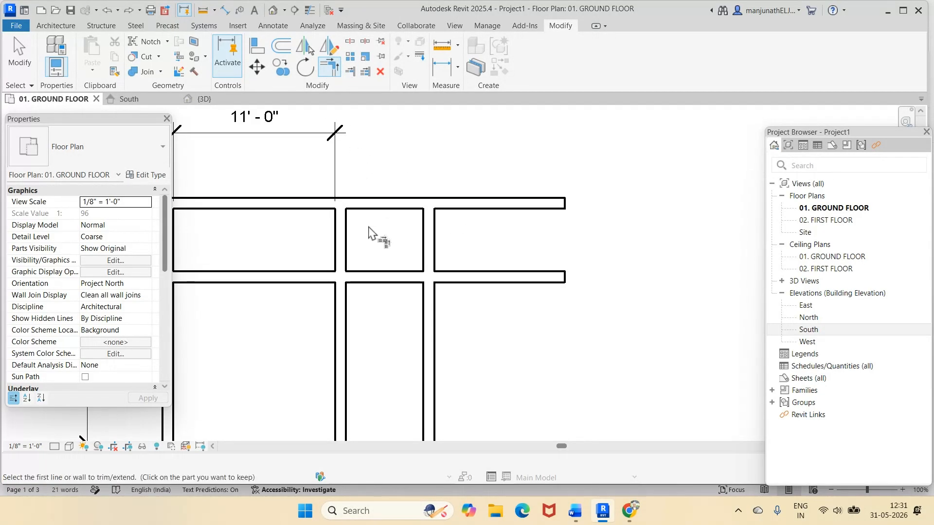
pyautogui.click(366, 281)
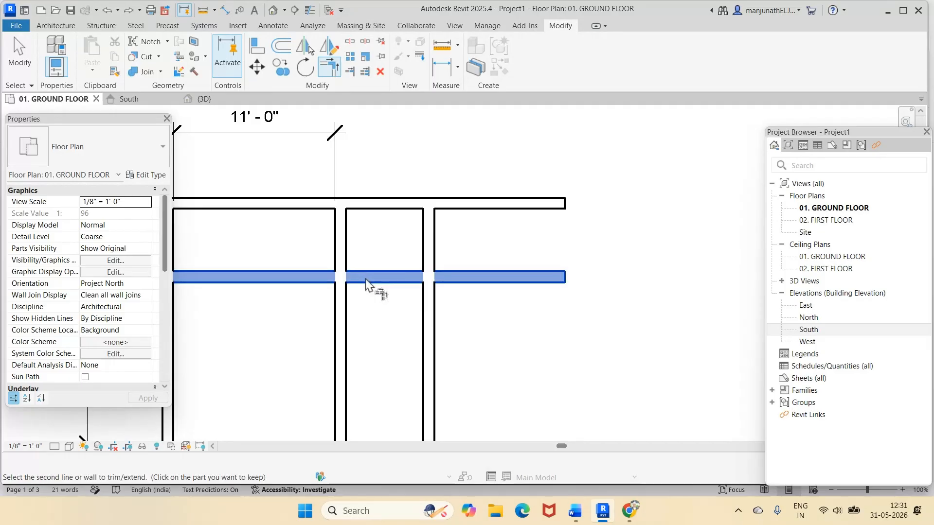
pyautogui.click(340, 335)
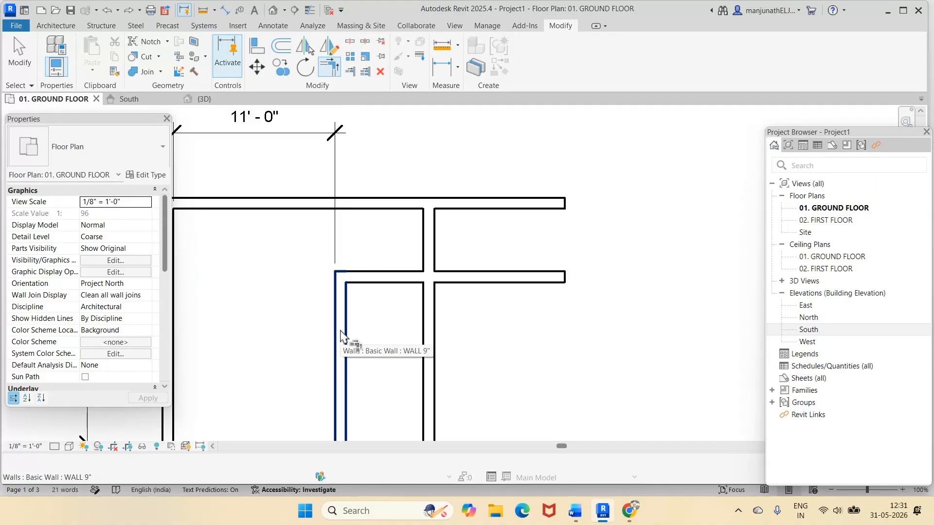
# Step: Try to trim the upper wall with Trim/Extend Single Element, using the bedroom's right wall as boundary, and undo it
pyautogui.click(350, 71)
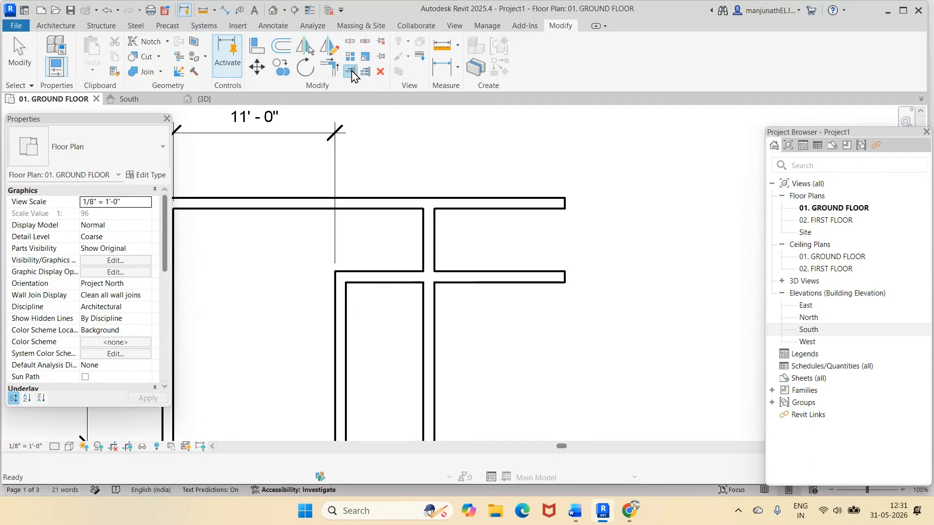
pyautogui.click(343, 296)
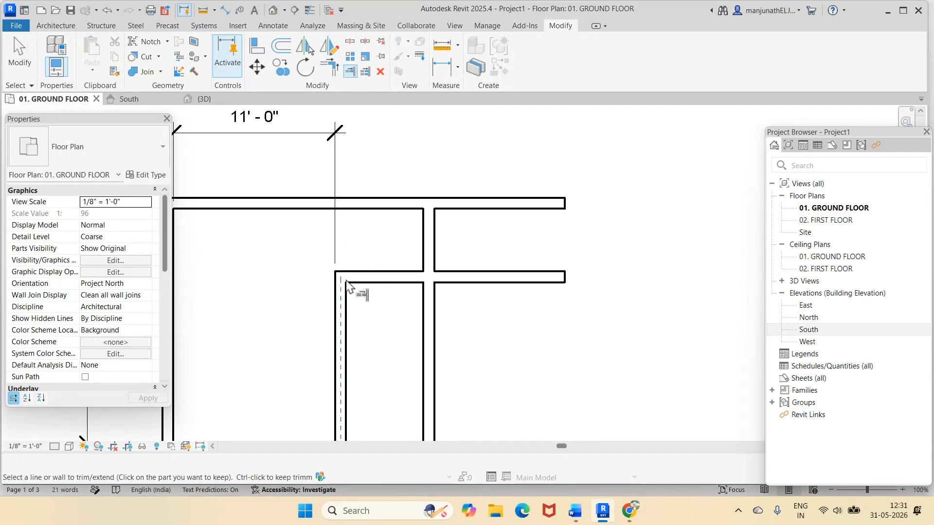
pyautogui.click(359, 203)
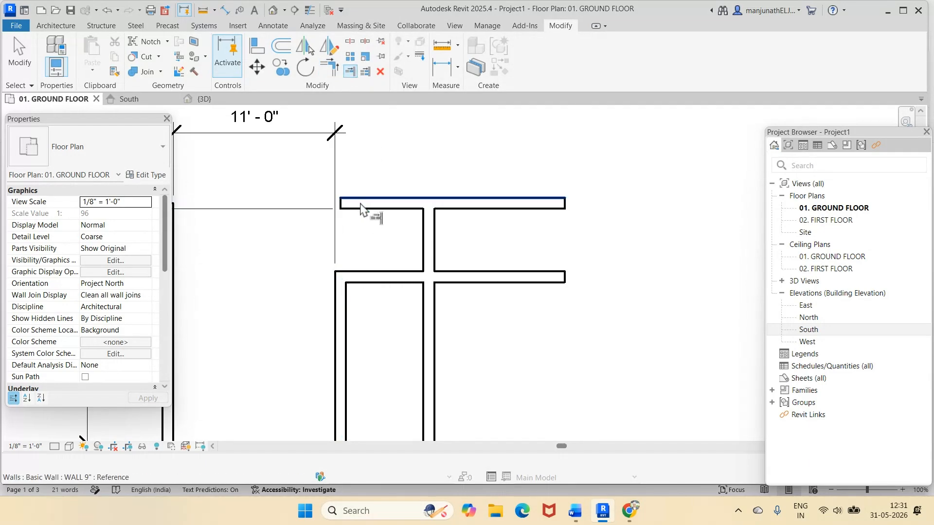
pyautogui.click(350, 276)
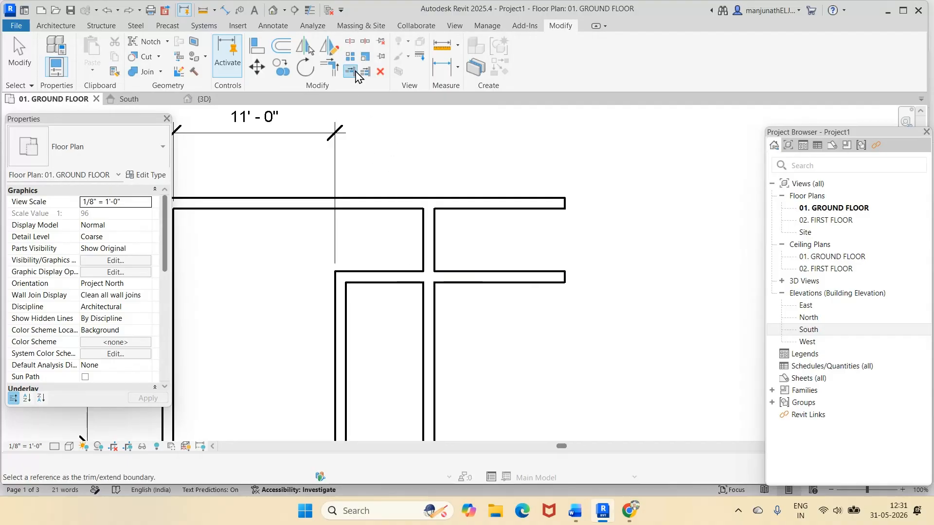
# Step: Extend the bedroom's right wall up to the upper wall, and trim the upper wall's overhang beyond the toilet's right wall
pyautogui.click(346, 208)
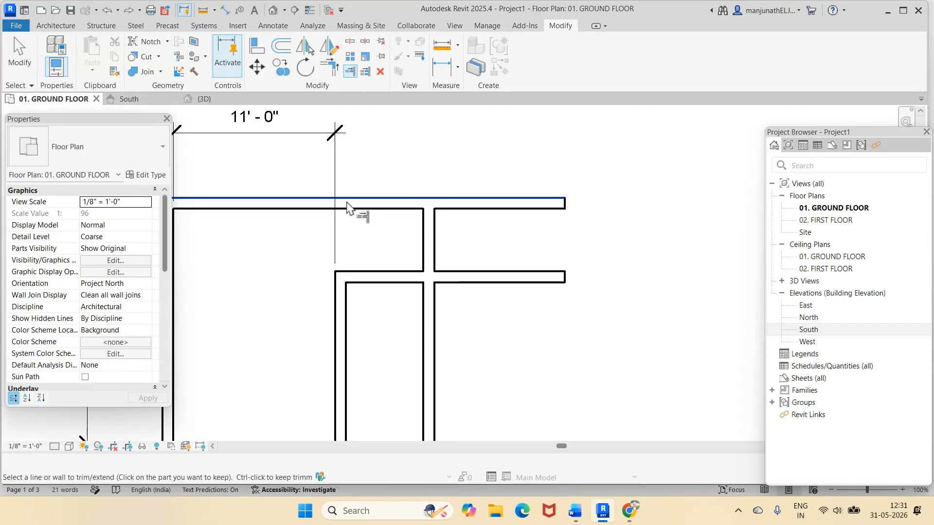
pyautogui.click(342, 301)
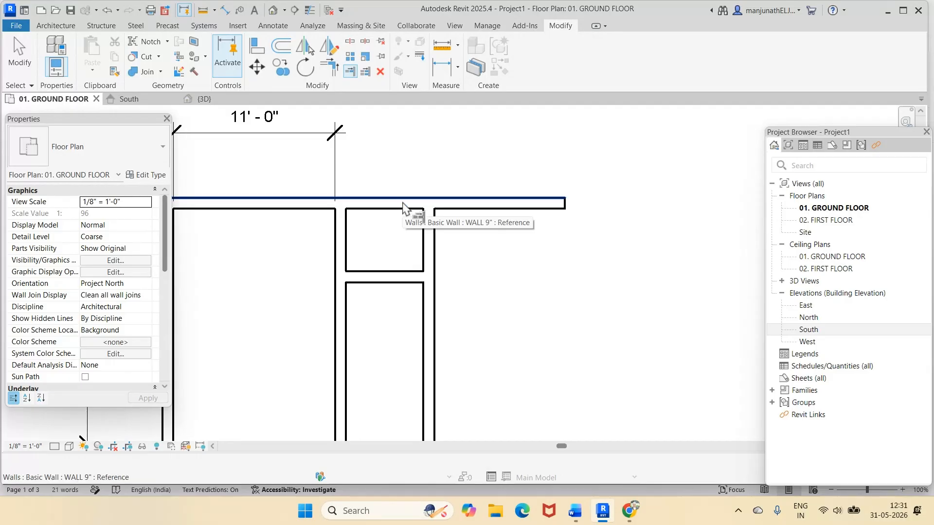
pyautogui.click(366, 71)
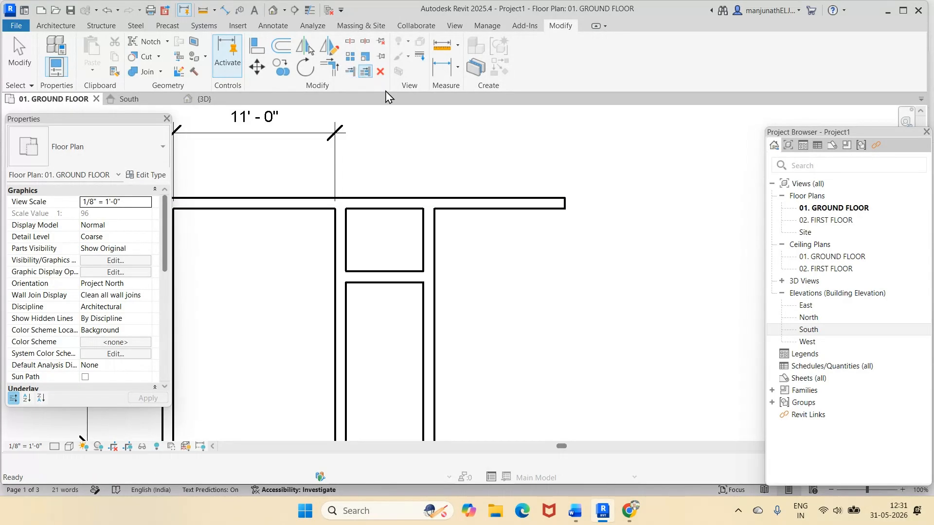
pyautogui.click(431, 241)
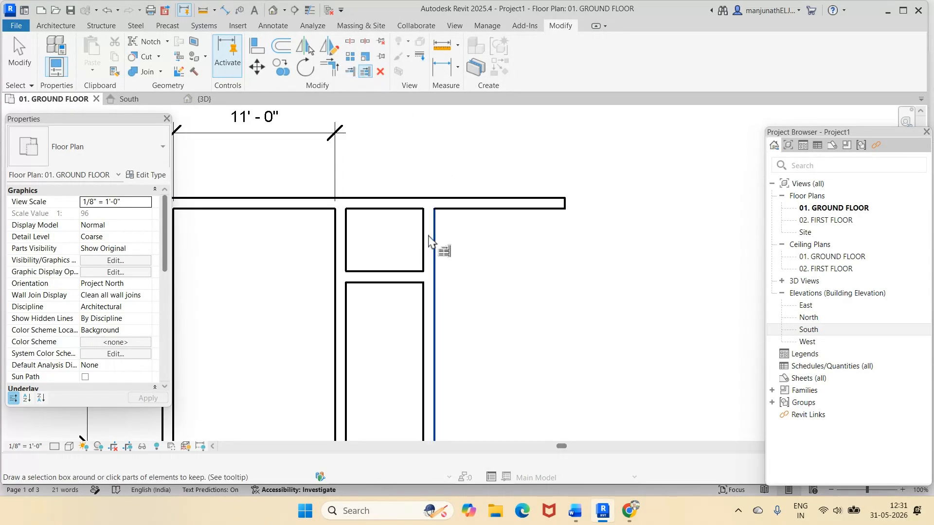
pyautogui.click(408, 205)
pyautogui.scroll(1, 486, 254)
pyautogui.scroll(-3, 486, 254)
pyautogui.press('Escape')
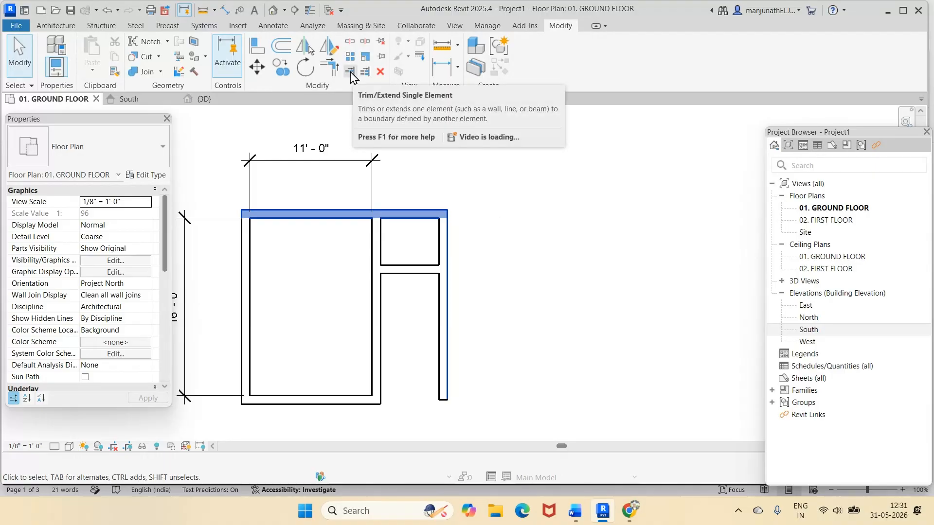
# Step: Trim the toilet's right and lower walls to a corner, removing their excess lengths beyond the toilet
pyautogui.click(329, 67)
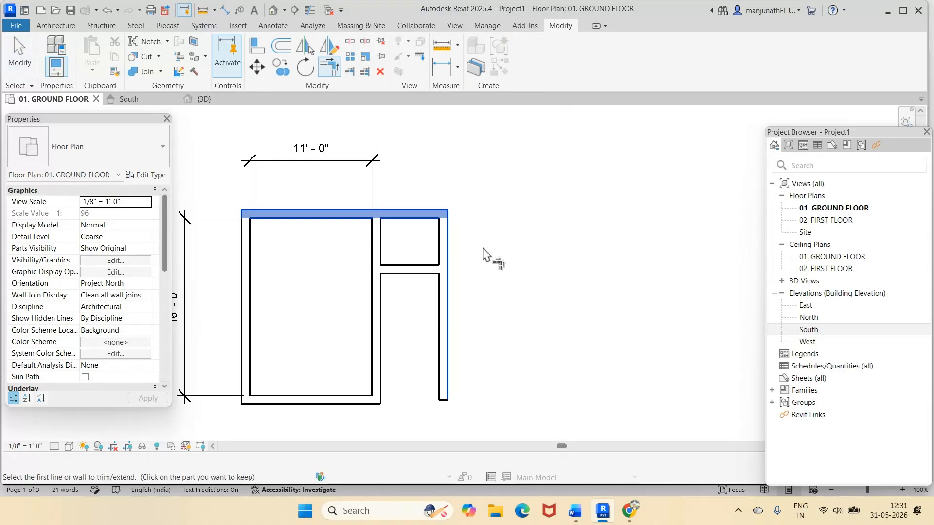
pyautogui.click(446, 258)
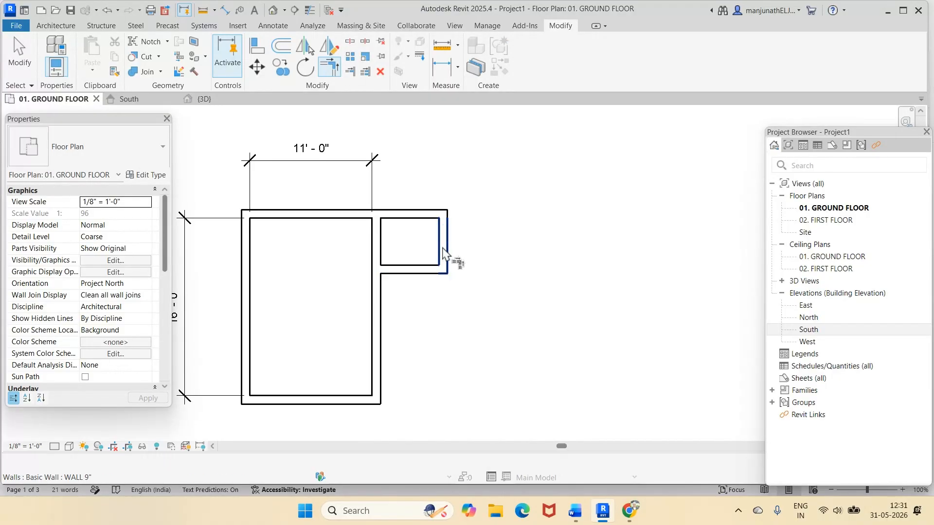
pyautogui.scroll(2, 443, 253)
pyautogui.scroll(-3, 465, 241)
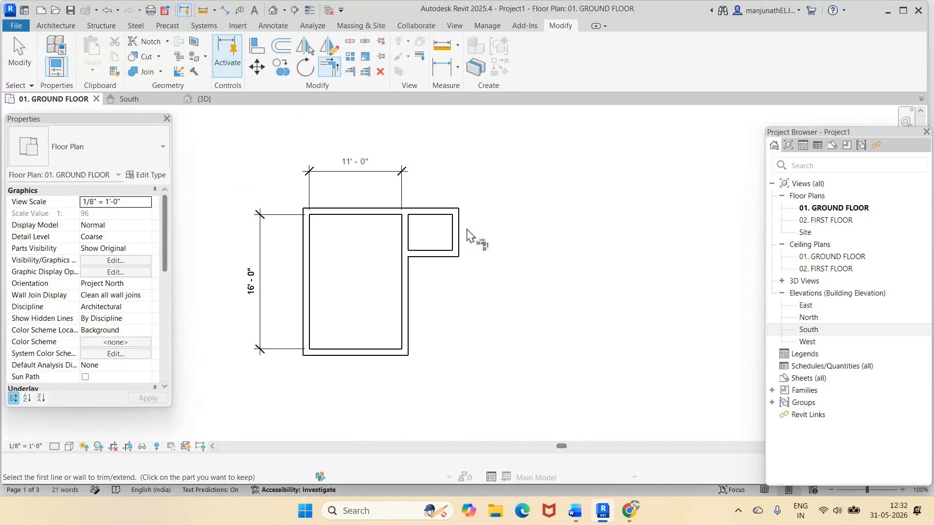
pyautogui.scroll(2, 471, 230)
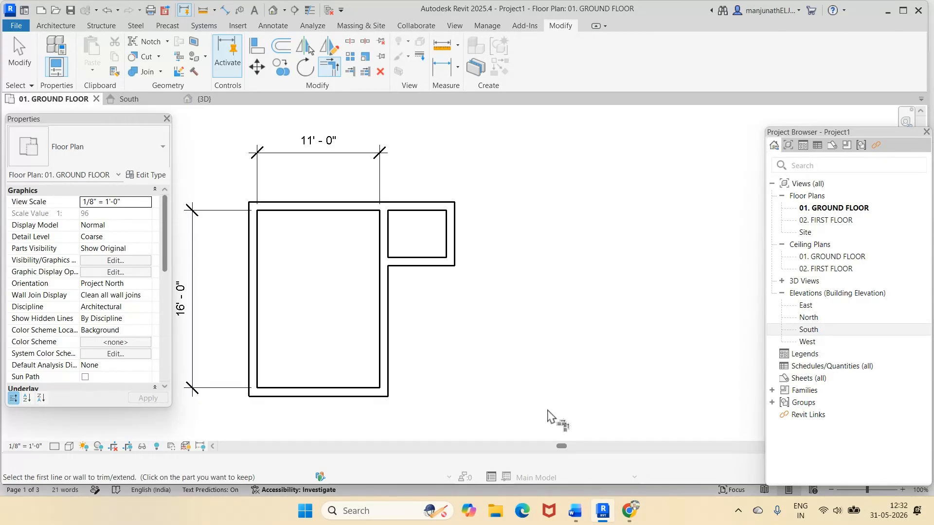
# Step: Check the toilet in the Word plan, and dimension its inside width in Revit, in line with the bedroom's width dimension
pyautogui.moveTo(603, 518)
pyautogui.click(576, 512)
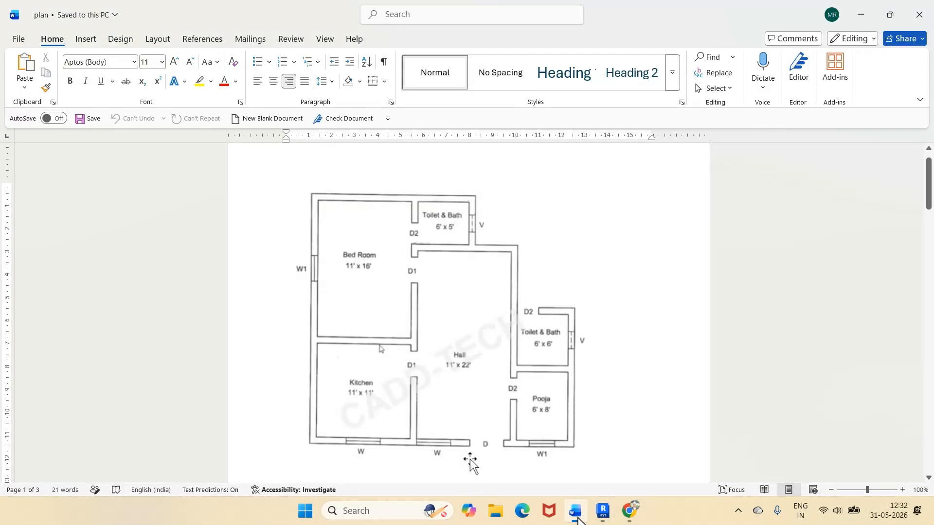
pyautogui.click(603, 511)
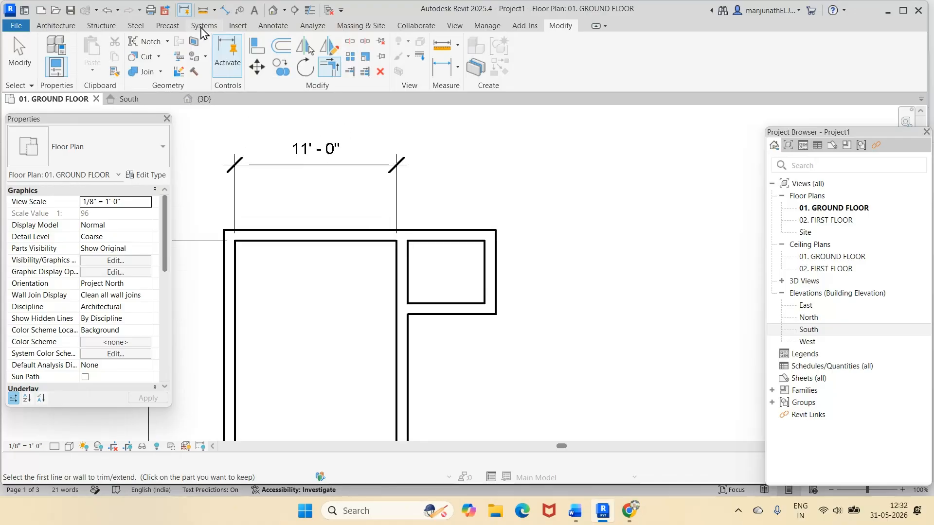
pyautogui.click(285, 28)
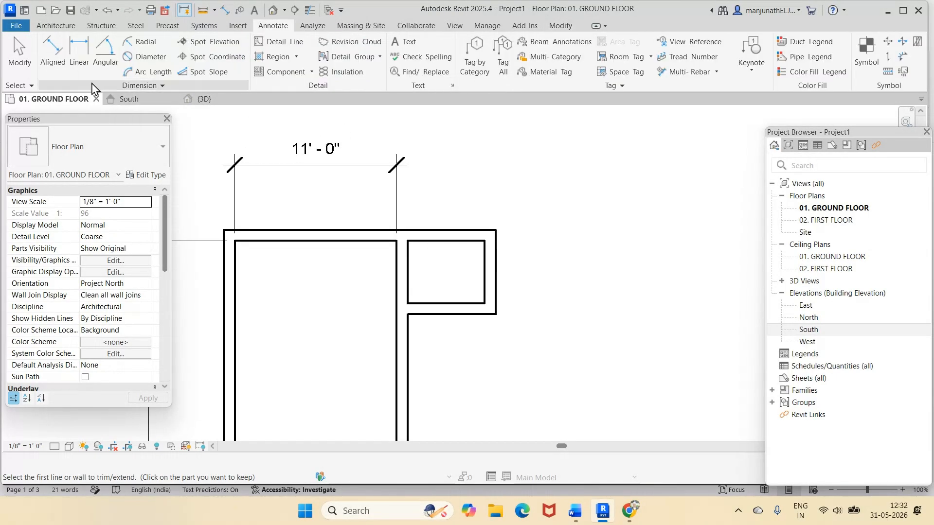
pyautogui.click(55, 51)
pyautogui.click(409, 249)
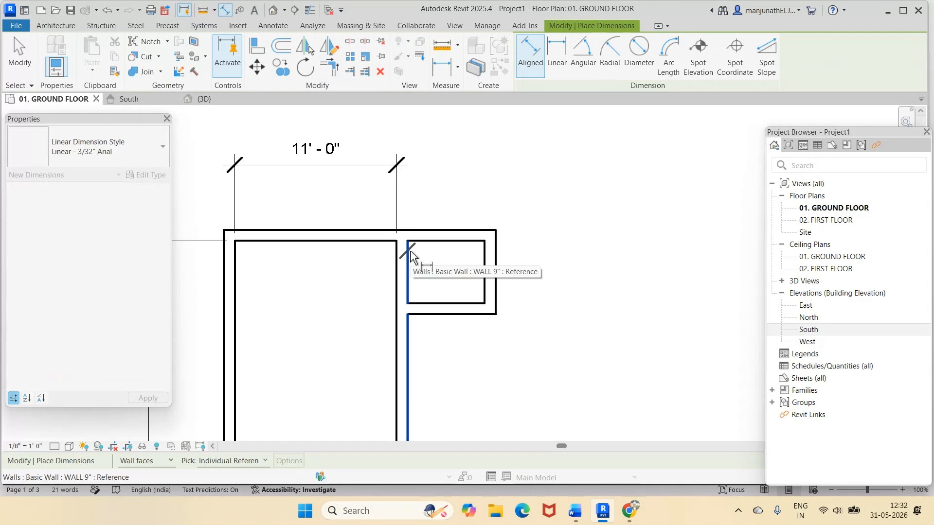
pyautogui.click(486, 249)
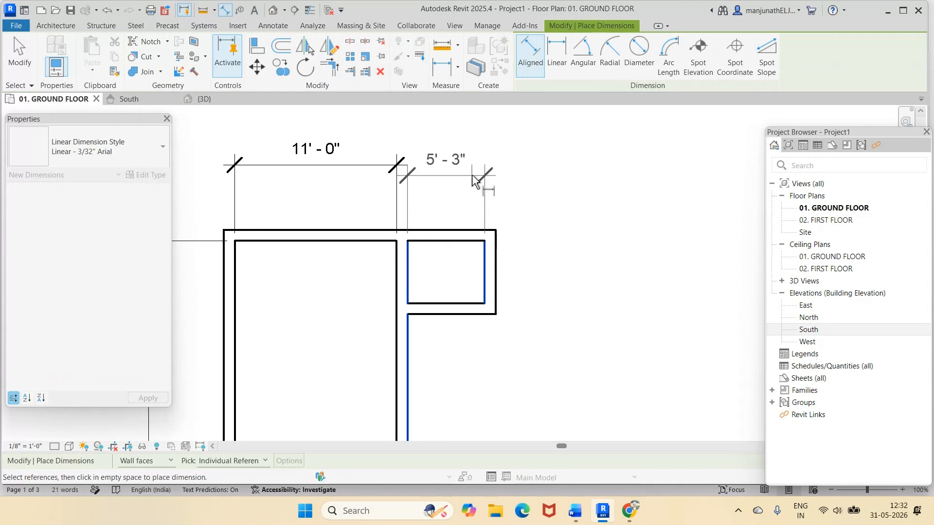
pyautogui.click(481, 172)
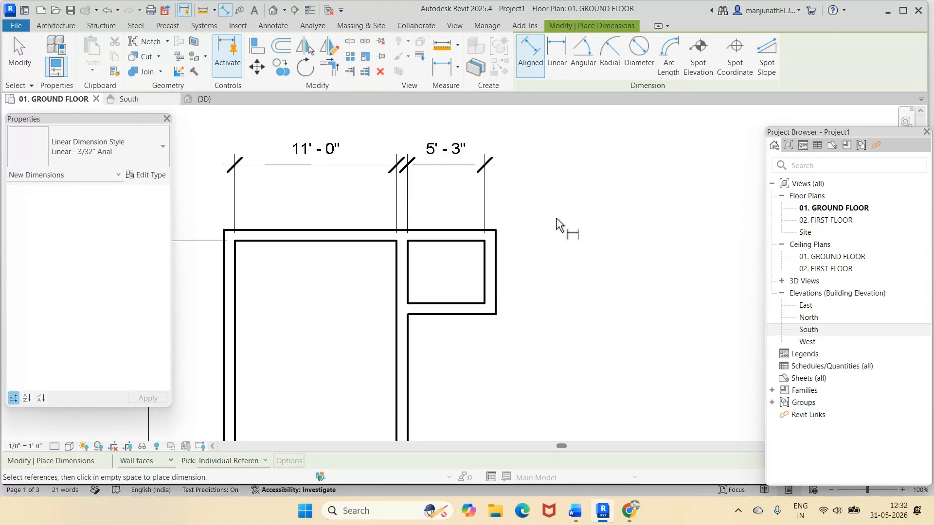
# Step: Set the toilet's inside width to 6' by repositioning its right wall
pyautogui.click(20, 55)
pyautogui.click(489, 274)
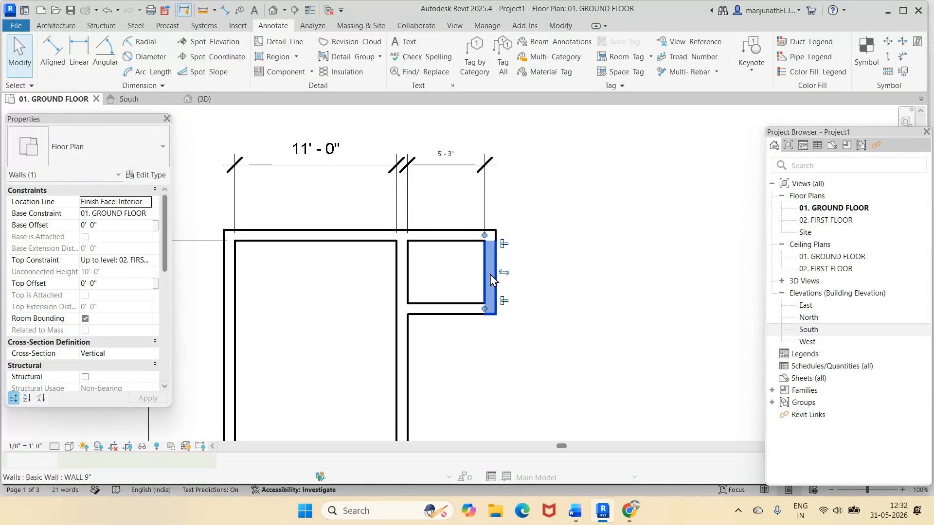
pyautogui.click(449, 155)
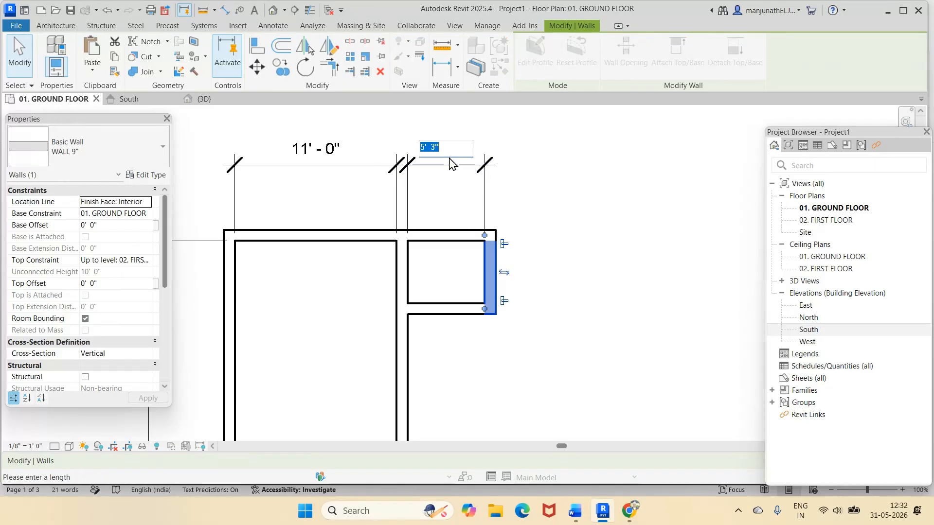
pyautogui.write('6')
pyautogui.press('Return')
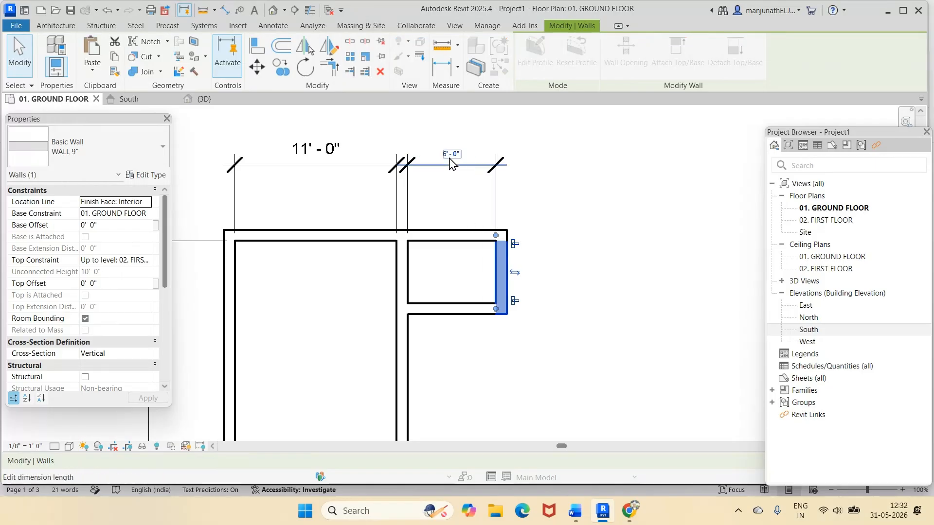
pyautogui.click(592, 208)
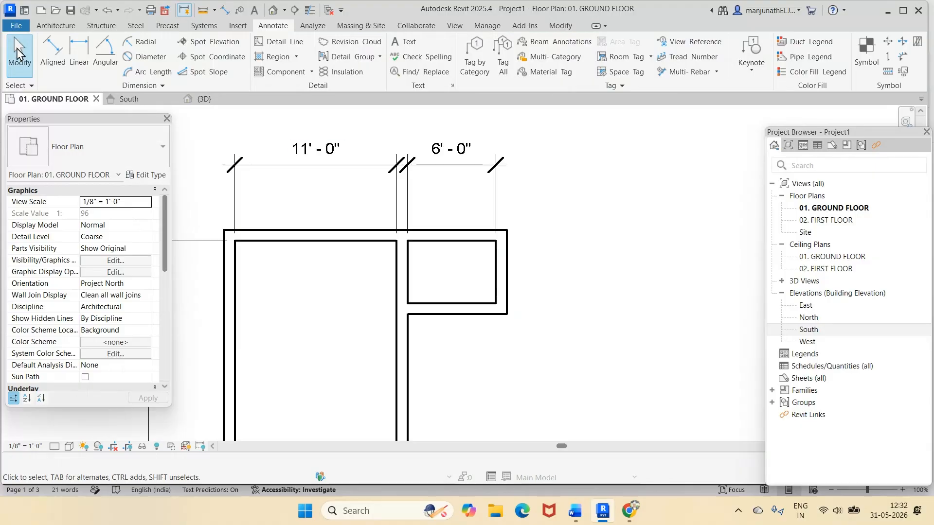
# Step: Set the toilet's inside depth to 5' by repositioning its lower wall, and make that temporary dimension permanent
pyautogui.click(461, 314)
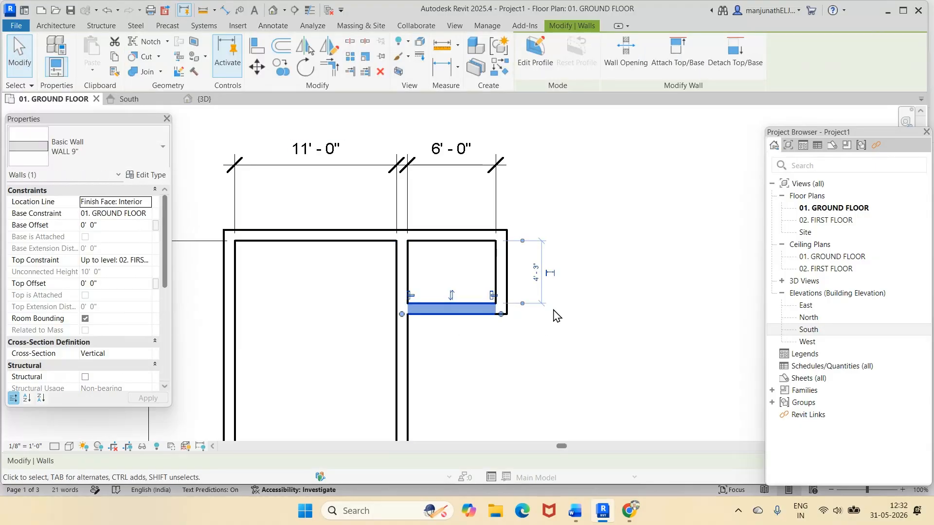
pyautogui.click(535, 273)
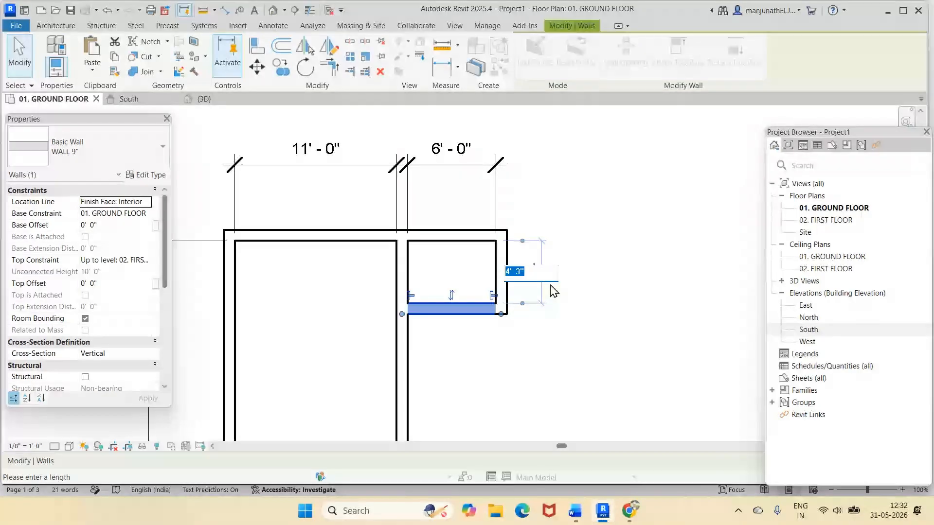
pyautogui.press('Return')
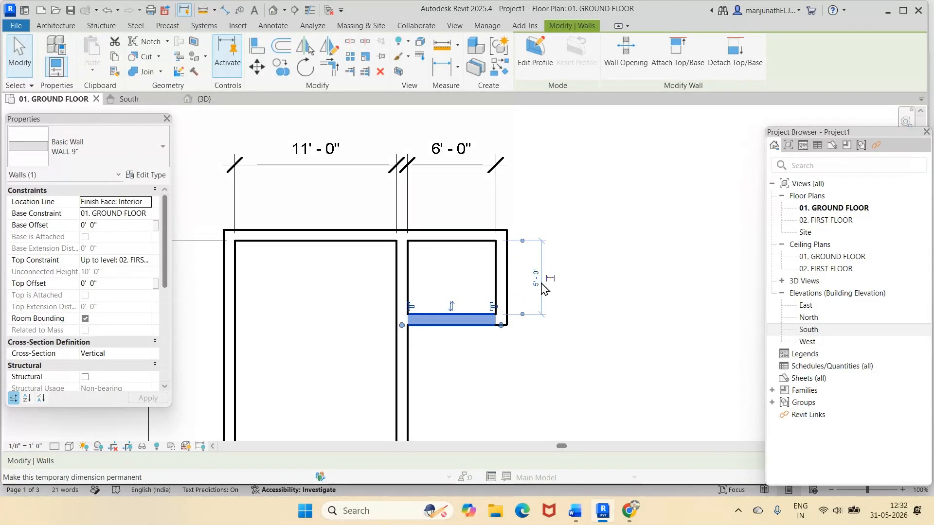
pyautogui.click(550, 279)
pyautogui.click(594, 294)
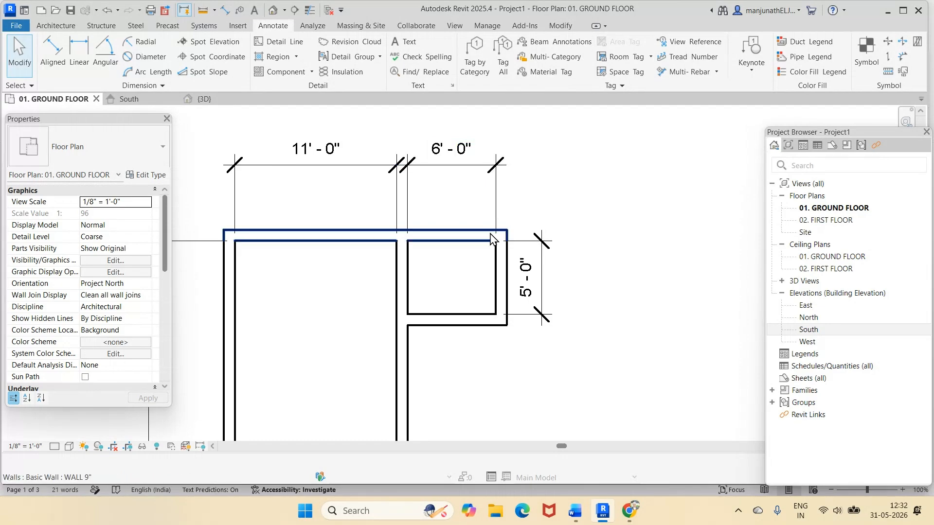
# Step: Inspect the bedroom and toilet walls in the 3D view, and return to the 01. GROUND FLOOR plan
pyautogui.scroll(3, 543, 288)
pyautogui.scroll(-4, 543, 288)
pyautogui.scroll(-5, 542, 288)
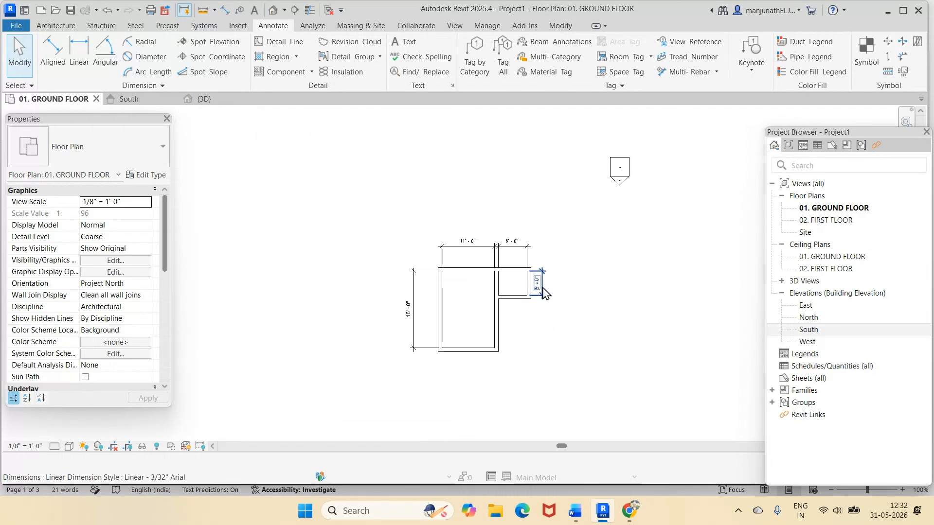
pyautogui.click(209, 103)
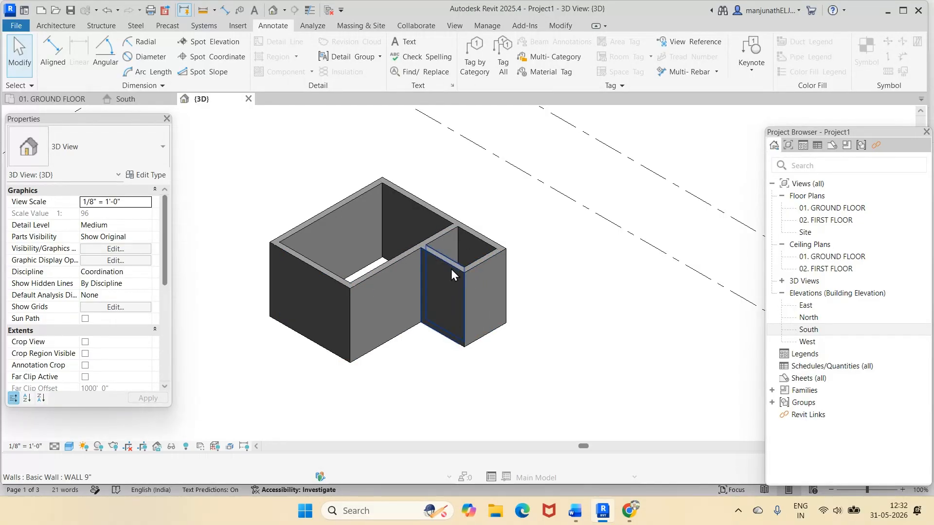
pyautogui.click(52, 99)
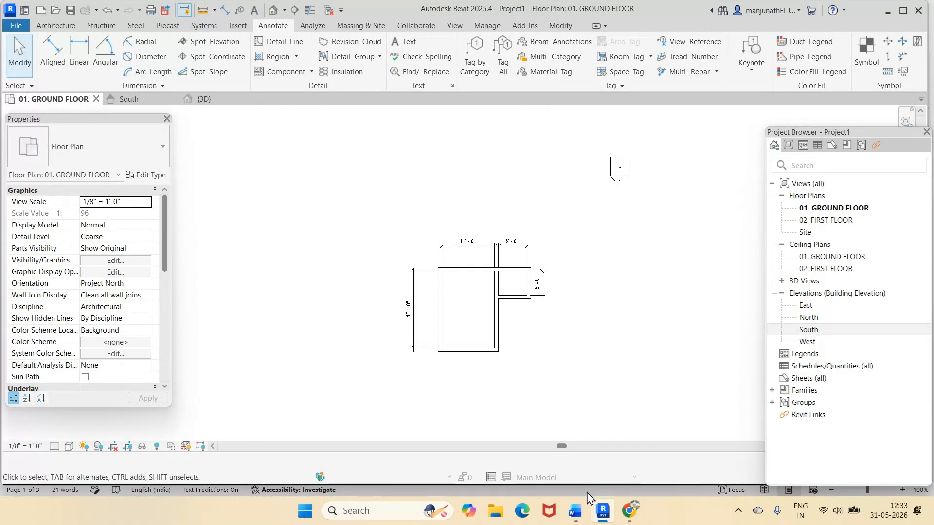
# Step: Check the kitchen in the Word plan, and draw a horizontal WALL 9" about 31' long below the bedroom in Revit
pyautogui.moveTo(608, 520)
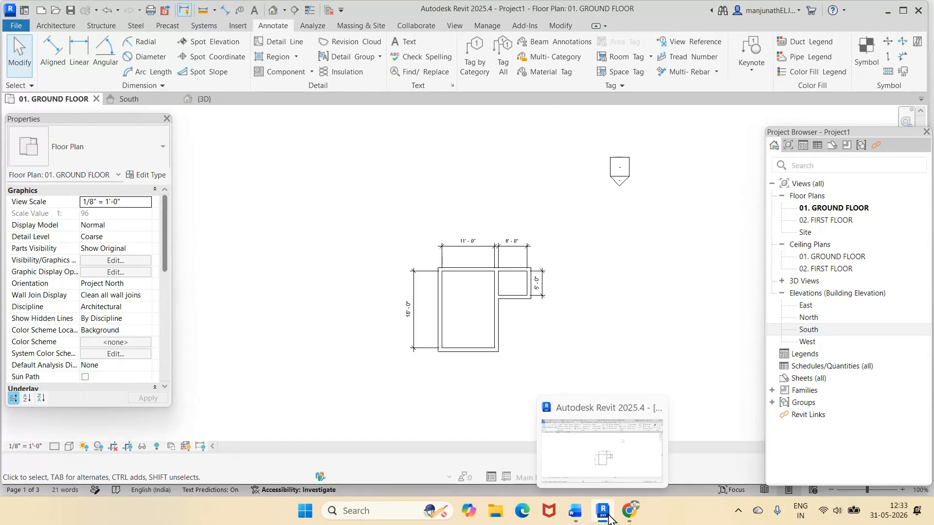
pyautogui.click(576, 511)
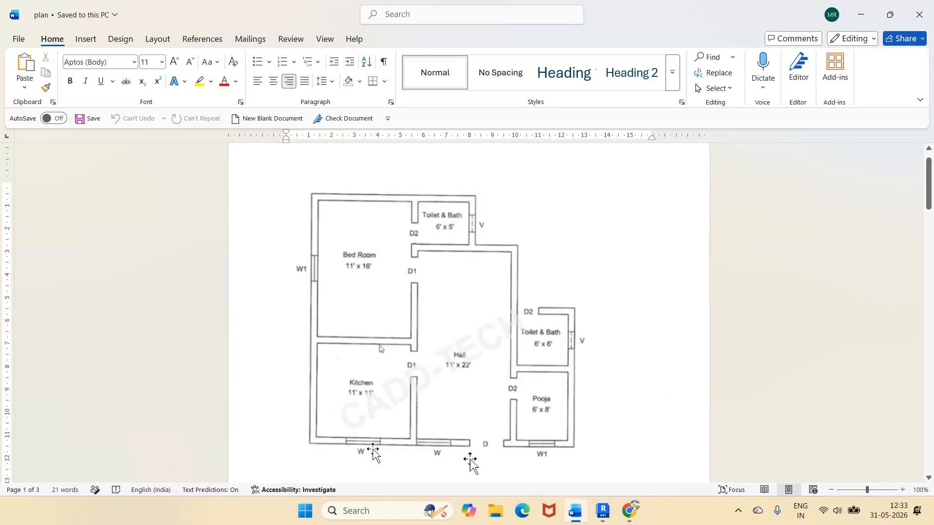
pyautogui.click(604, 512)
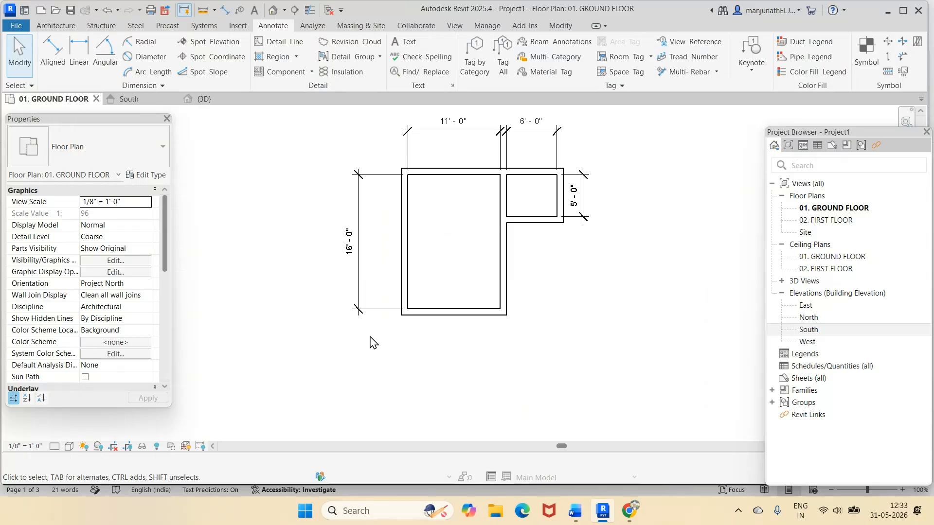
pyautogui.click(67, 26)
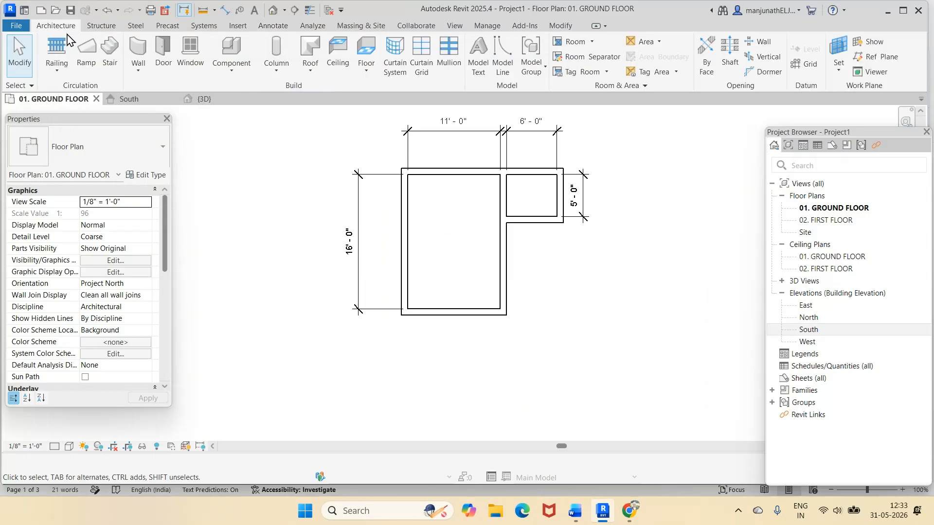
pyautogui.click(139, 55)
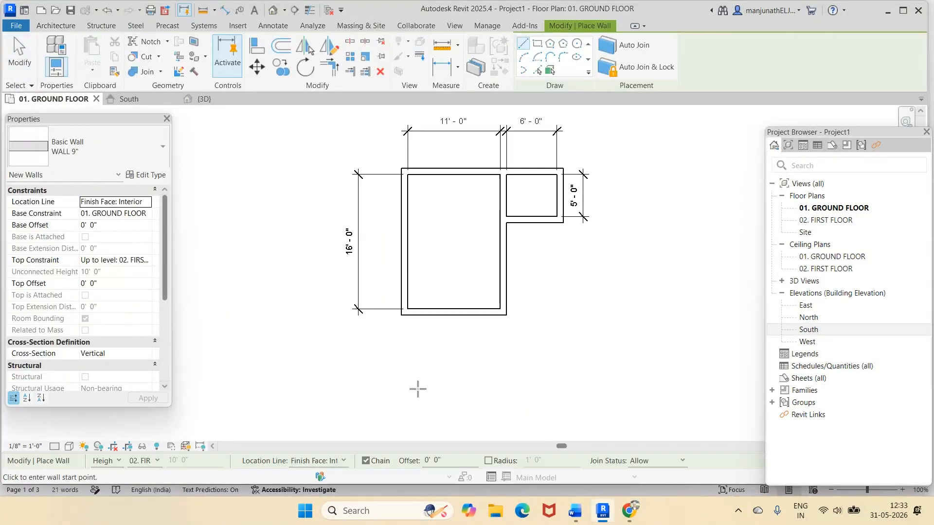
pyautogui.click(353, 382)
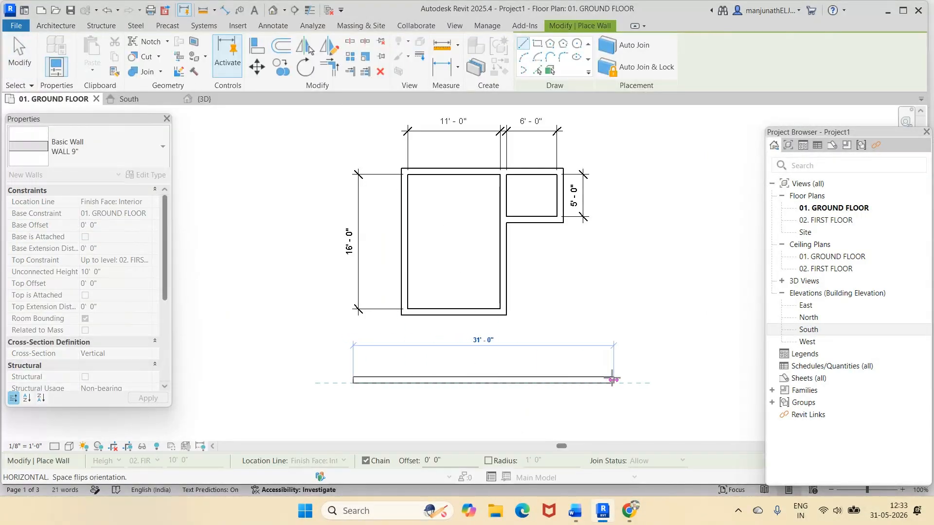
pyautogui.press('Escape')
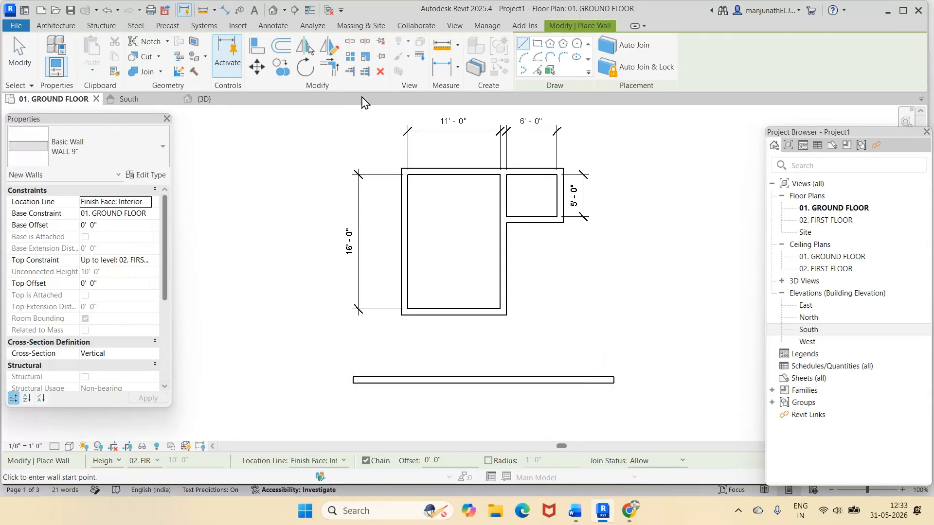
pyautogui.press('Escape')
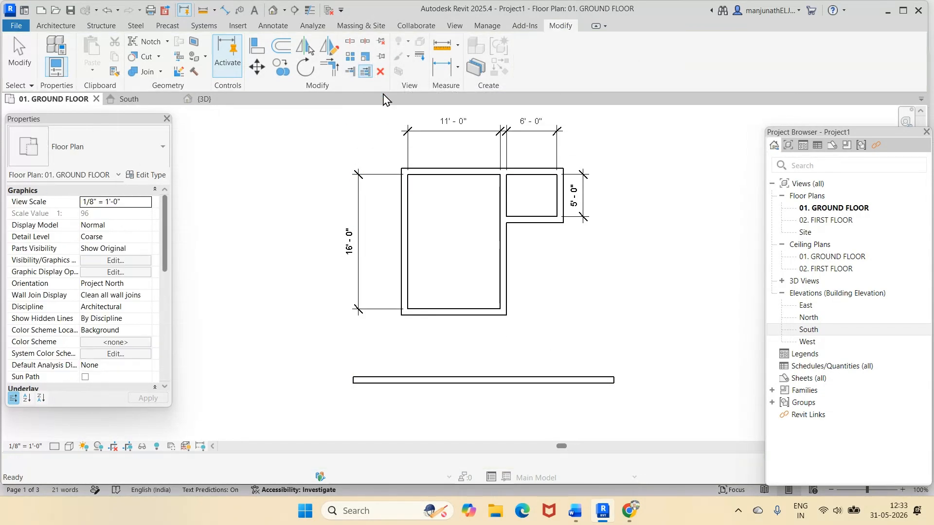
# Step: Extend the bedroom's left and right walls down to the new horizontal wall to enclose the kitchen
pyautogui.click(407, 300)
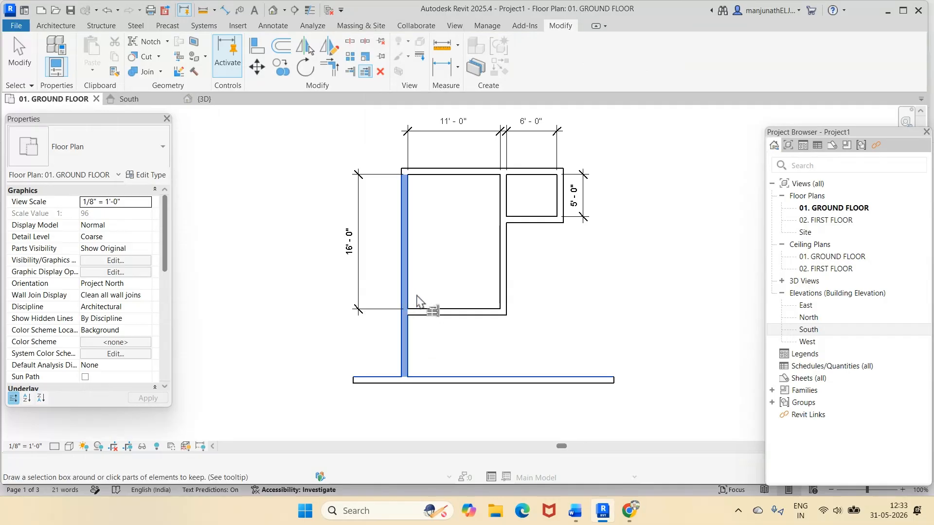
pyautogui.click(508, 303)
pyautogui.click(608, 311)
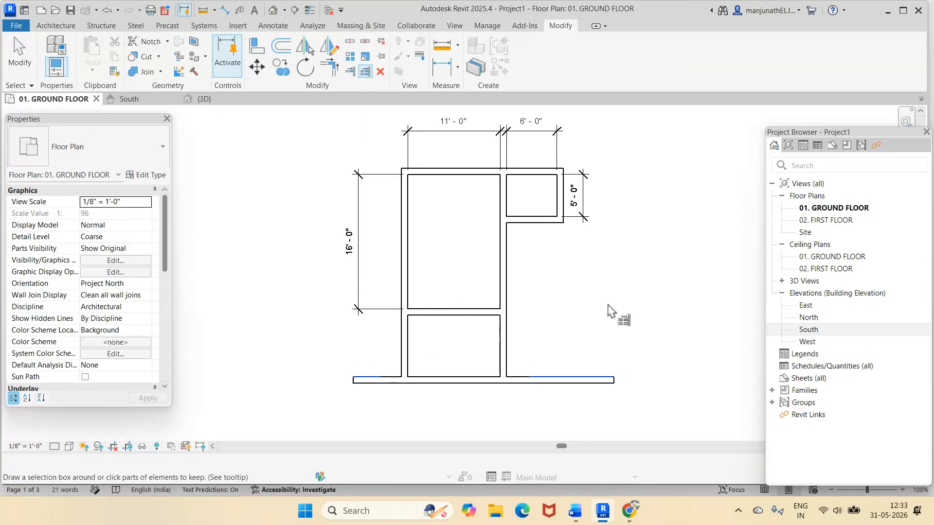
# Step: Check the kitchen's corner in the Word plan, and trim the lower wall's overhang back to the kitchen's left wall in Revit
pyautogui.click(575, 512)
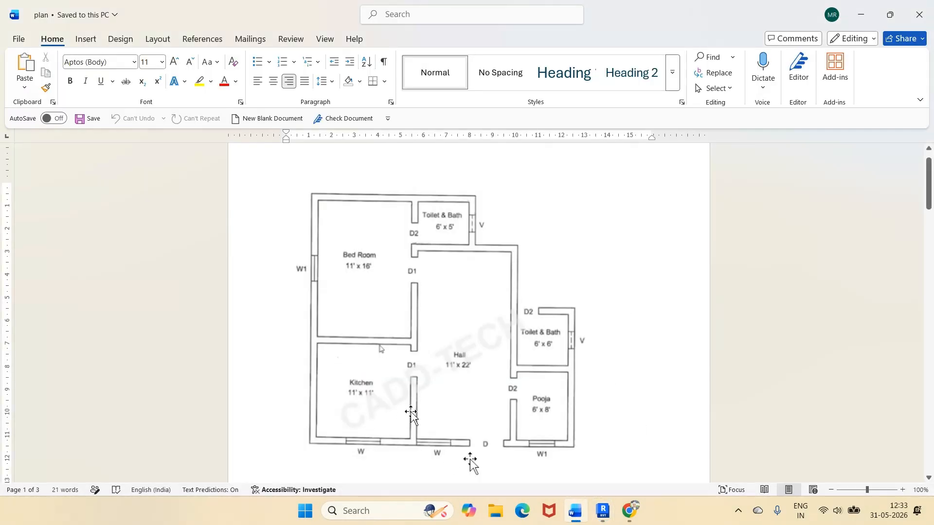
pyautogui.click(602, 511)
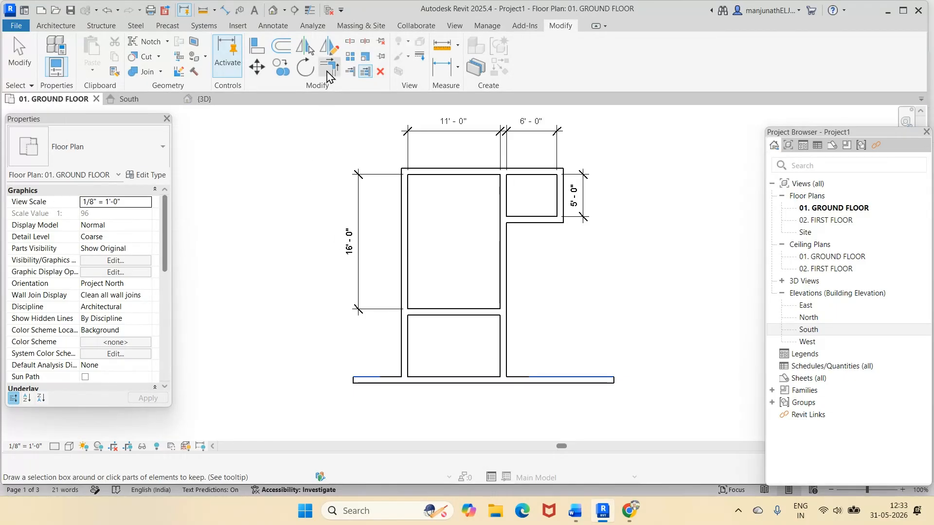
pyautogui.click(350, 72)
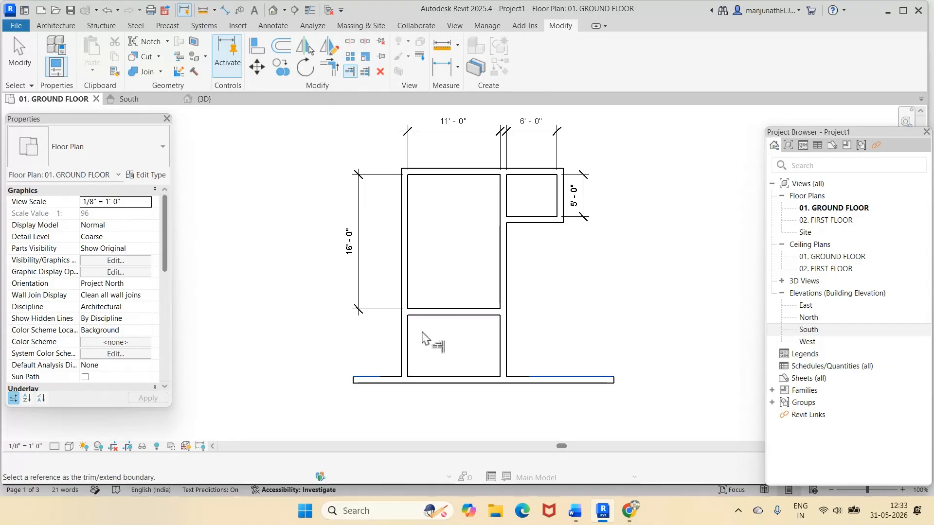
pyautogui.click(407, 363)
pyautogui.click(430, 381)
# Step: Add an aligned dimension for the kitchen's inside depth, placed outside the left wall in line with the bedroom's 16' dimension
pyautogui.click(273, 26)
pyautogui.click(51, 51)
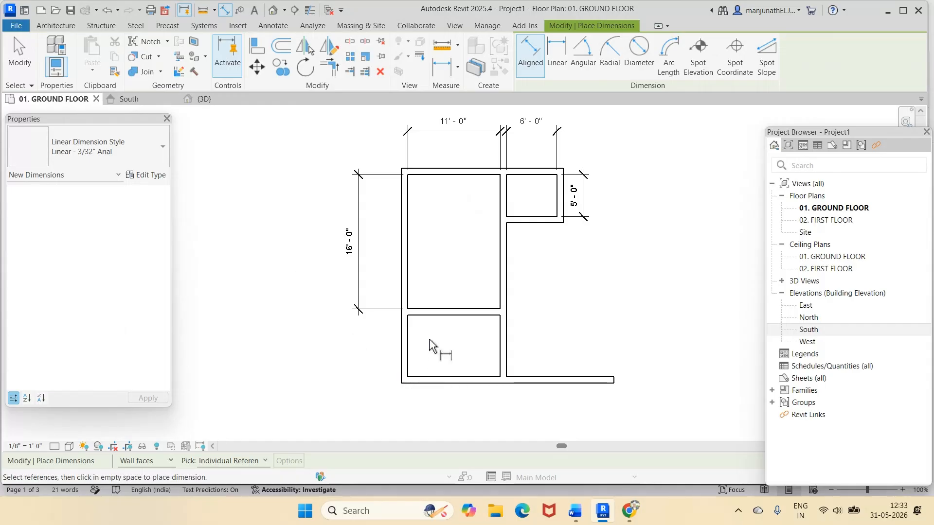
pyautogui.click(431, 316)
pyautogui.click(427, 383)
pyautogui.click(360, 382)
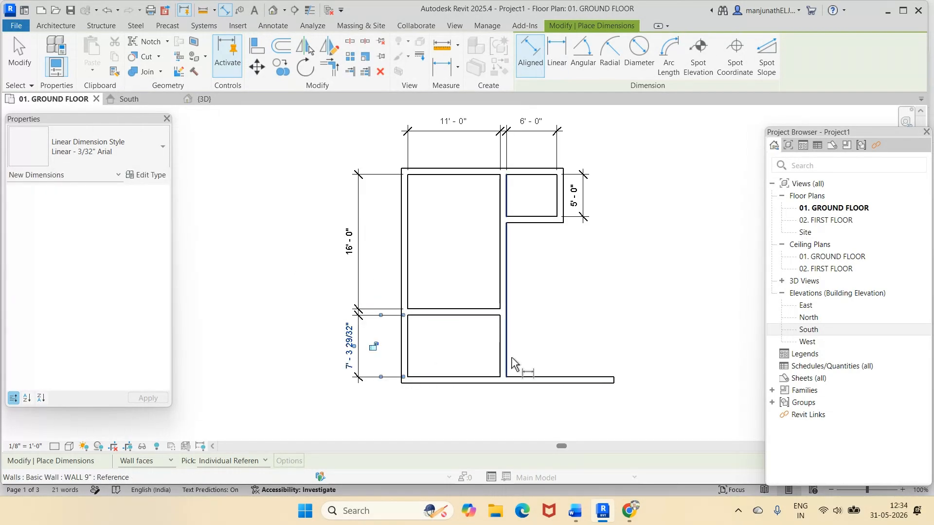
pyautogui.click(627, 327)
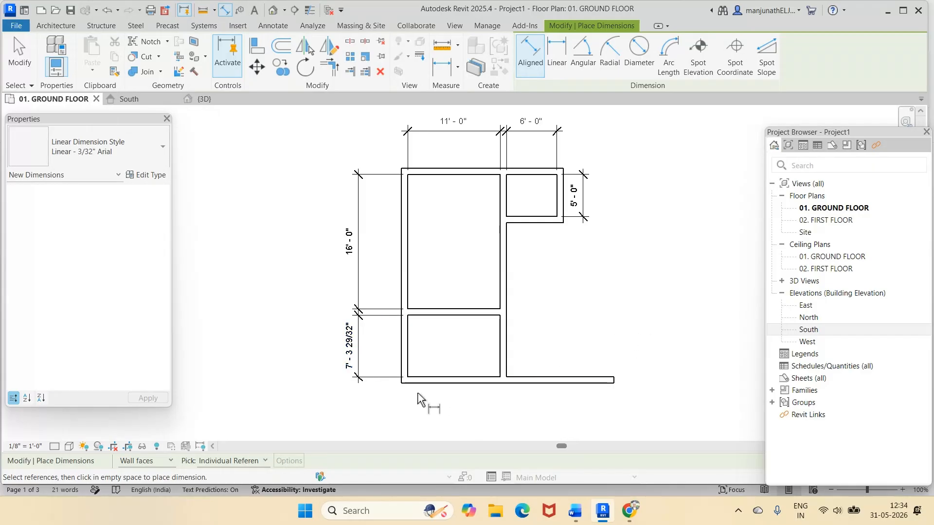
pyautogui.click(421, 378)
pyautogui.press('Escape')
pyautogui.press('Escape')
# Step: Set the kitchen's inside depth to 11' by repositioning its lower wall
pyautogui.click(464, 380)
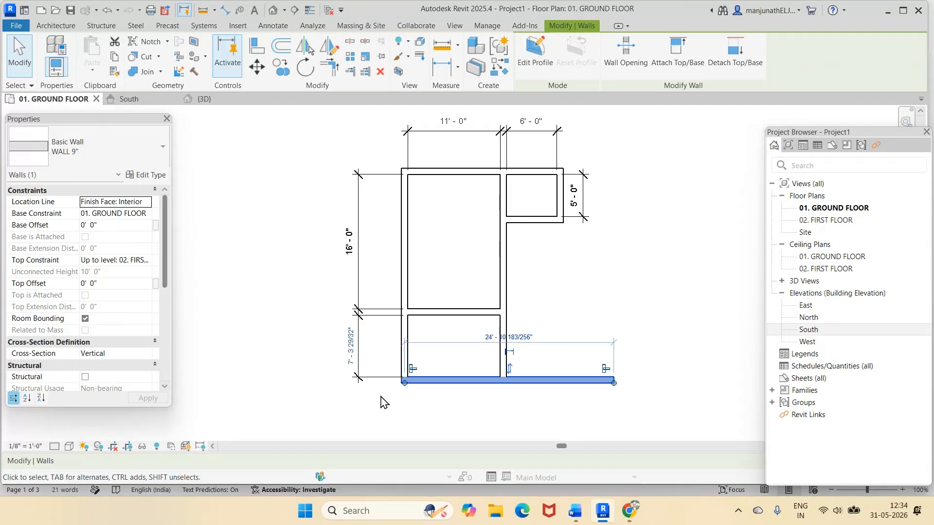
pyautogui.click(353, 364)
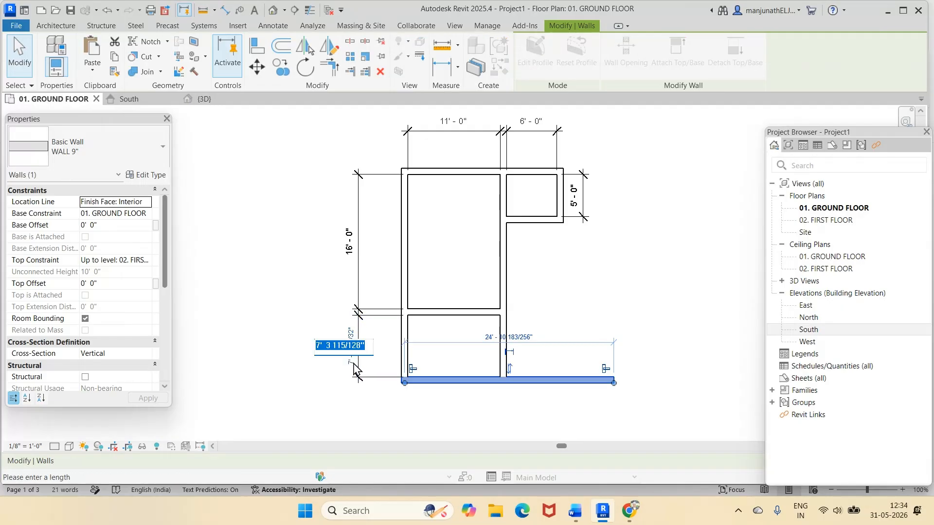
pyautogui.click(574, 513)
pyautogui.click(574, 515)
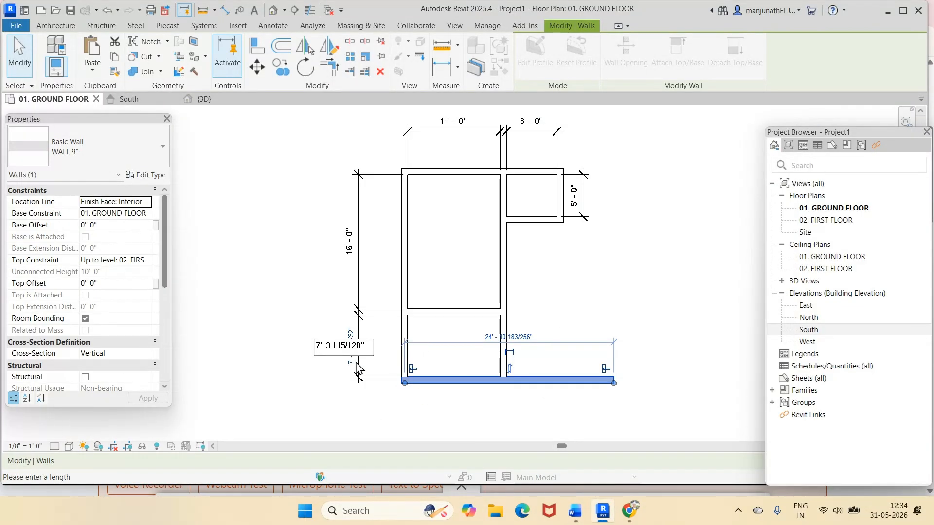
pyautogui.moveTo(363, 347); pyautogui.dragTo(272, 332)
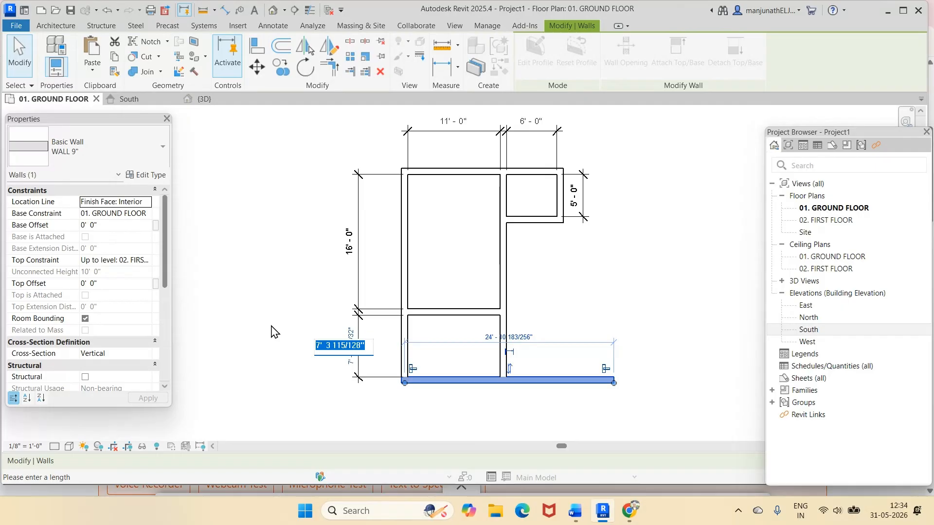
pyautogui.write('11')
pyautogui.press('Return')
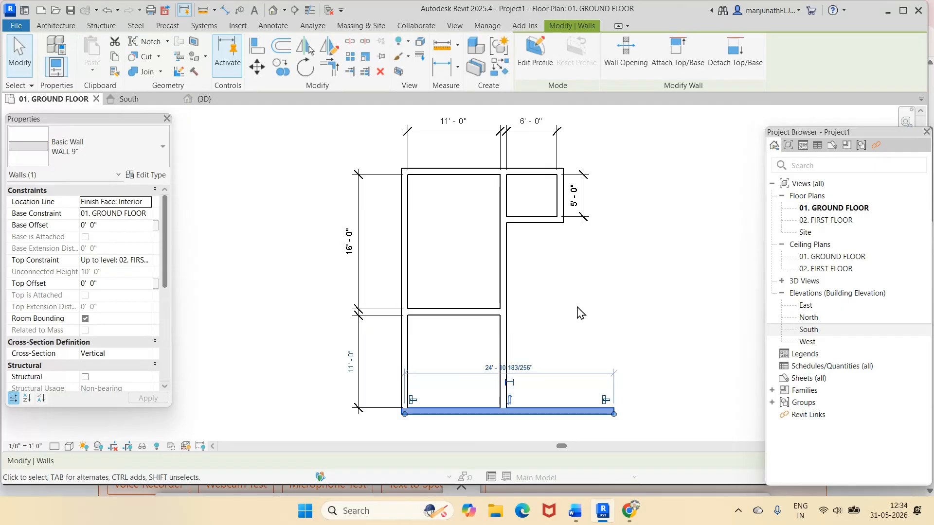
pyautogui.click(605, 316)
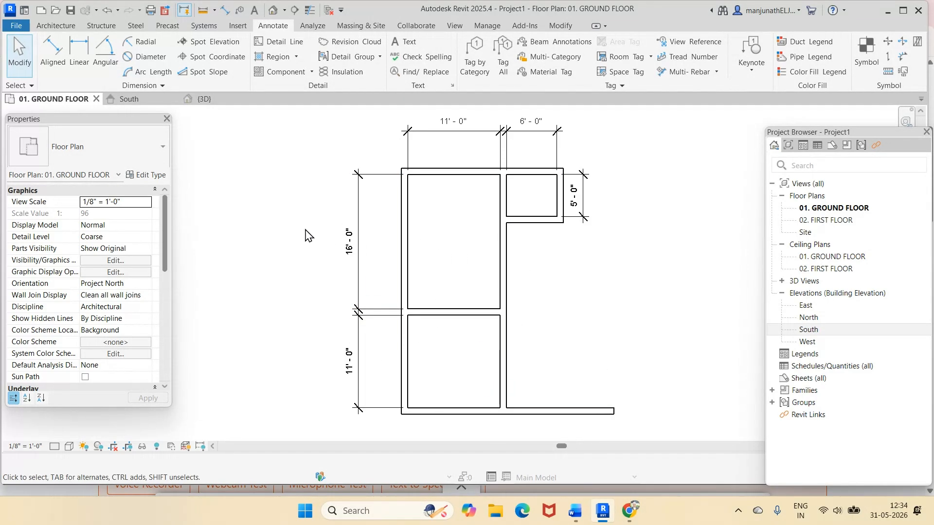
# Step: Inspect the kitchen walls in the 3D view, and check the hall layout in the Word plan
pyautogui.click(202, 99)
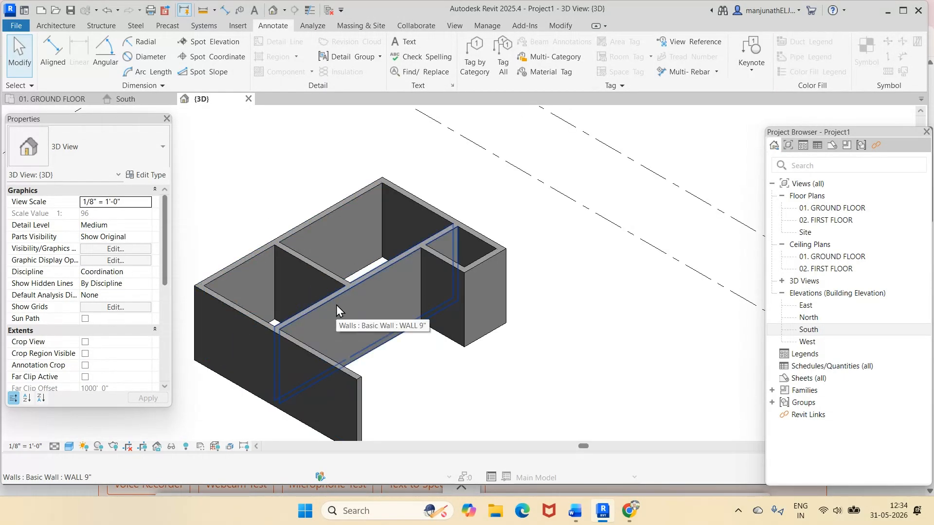
pyautogui.click(54, 100)
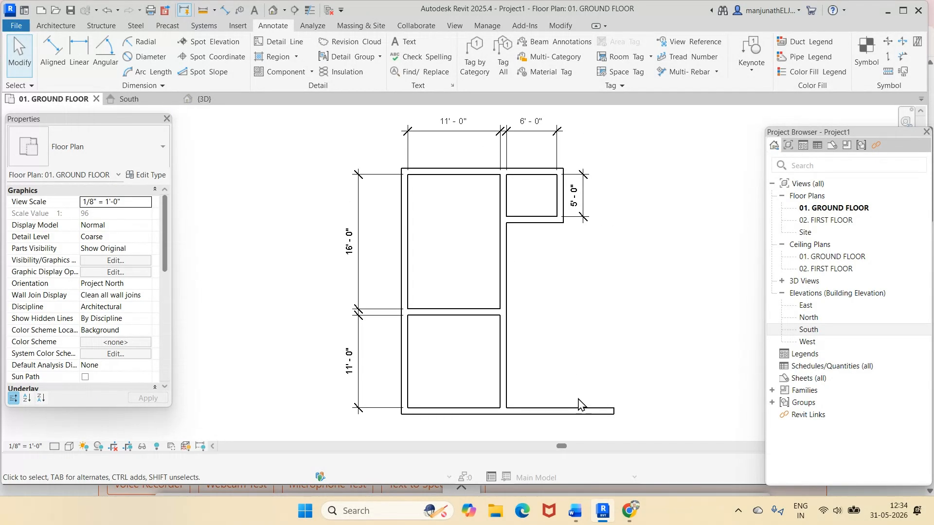
pyautogui.click(577, 513)
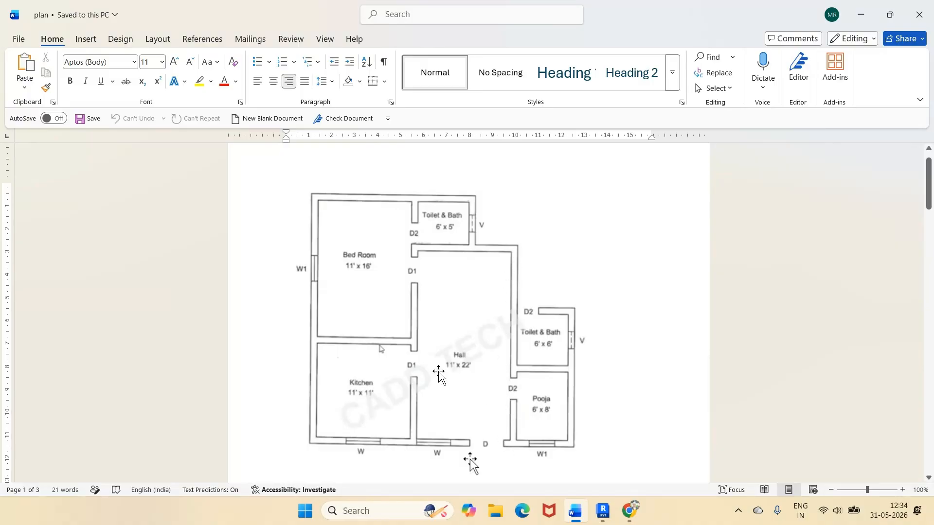
pyautogui.click(603, 511)
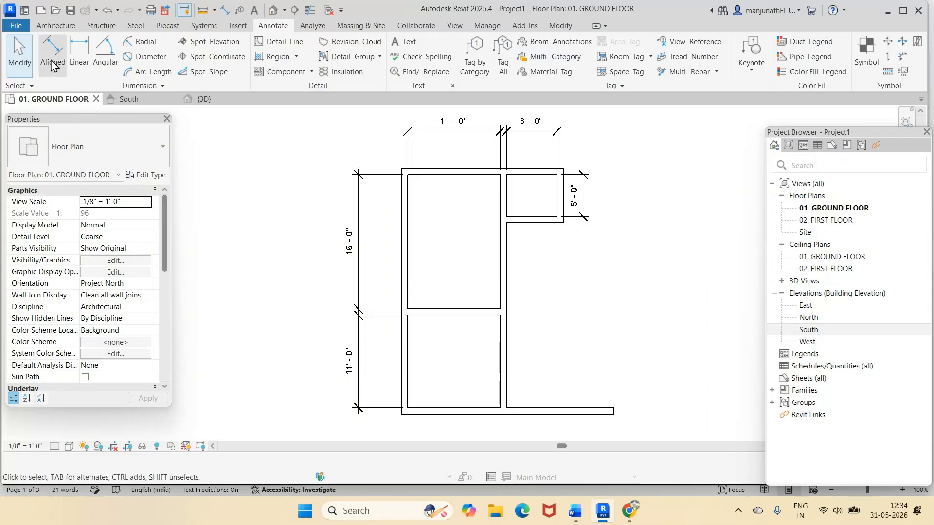
# Step: Draw a vertical WALL 9" about 30'-6" long beyond the toilet for the hall's right side, and view it in 3D
pyautogui.click(56, 25)
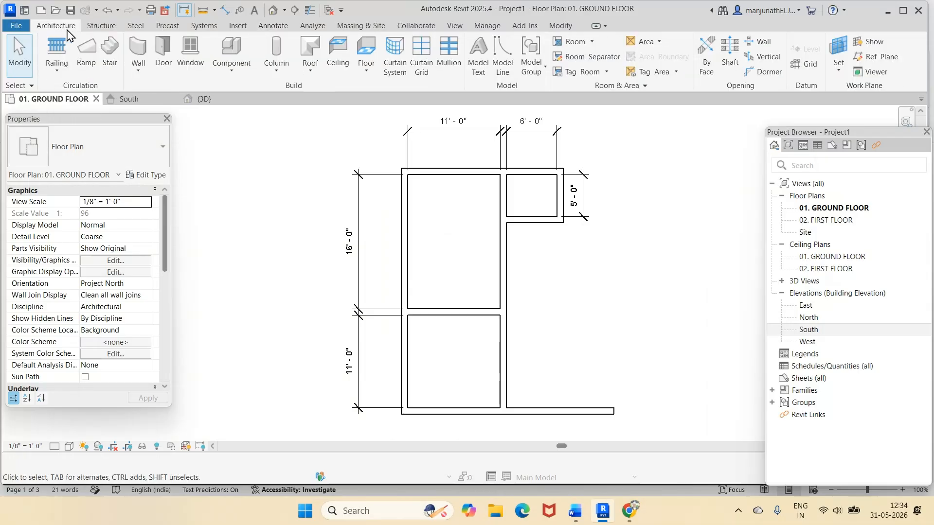
pyautogui.click(138, 52)
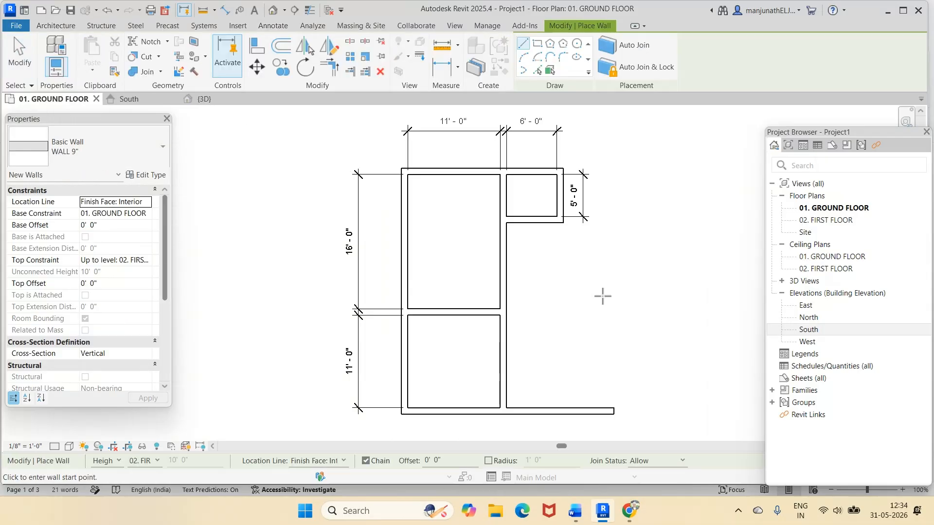
pyautogui.click(646, 174)
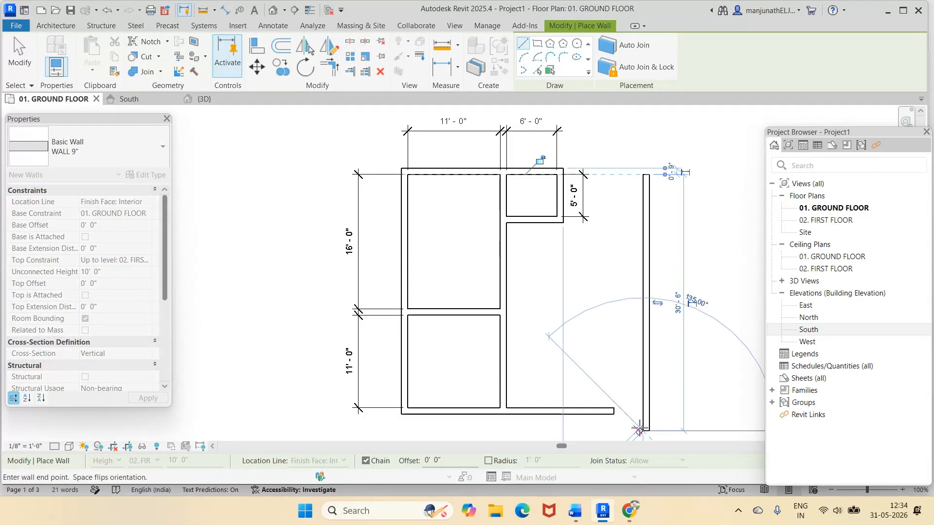
pyautogui.click(638, 430)
pyautogui.press('Escape')
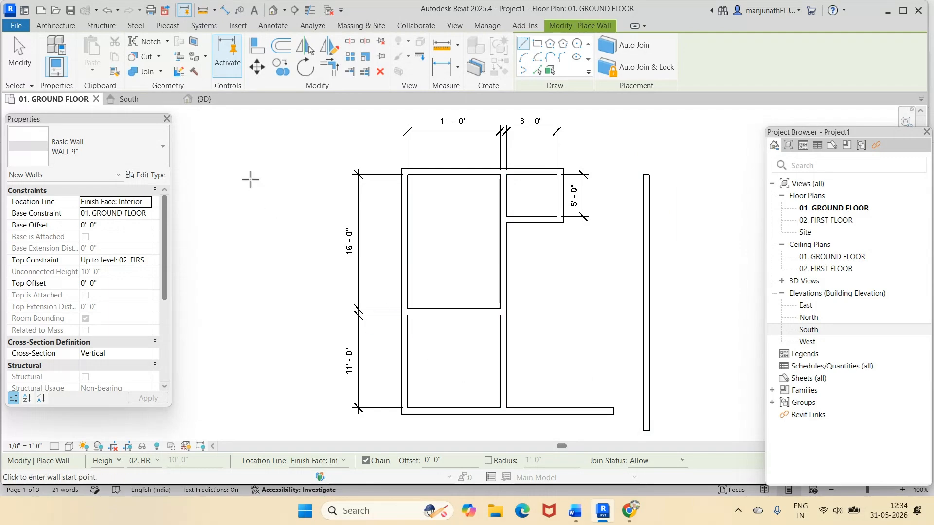
pyautogui.click(204, 99)
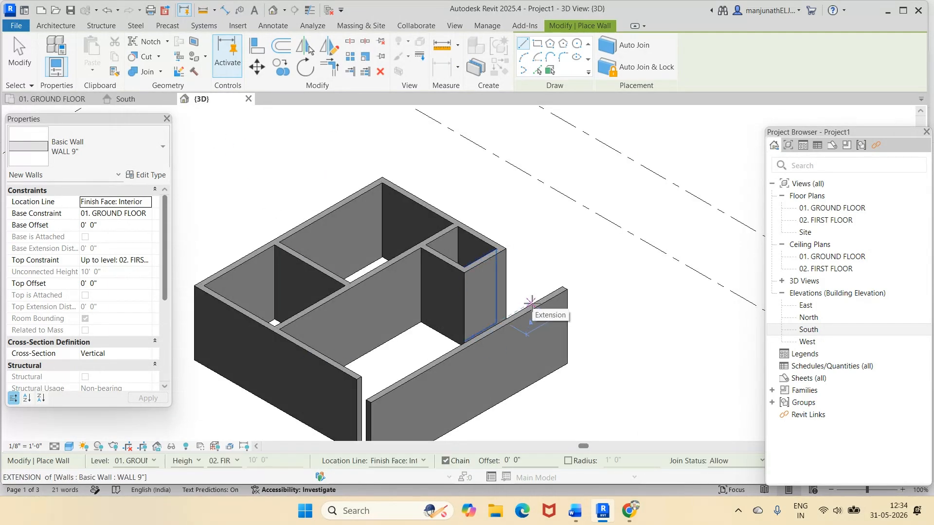
pyautogui.click(71, 100)
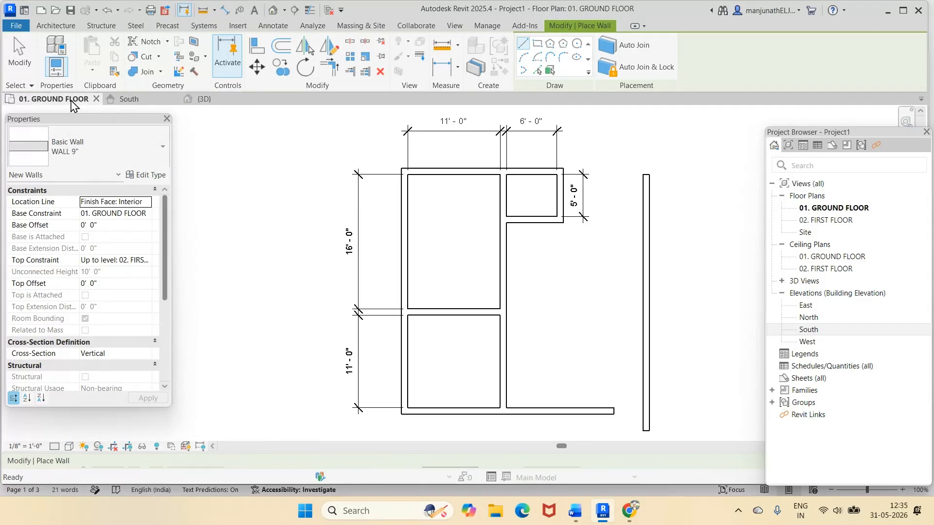
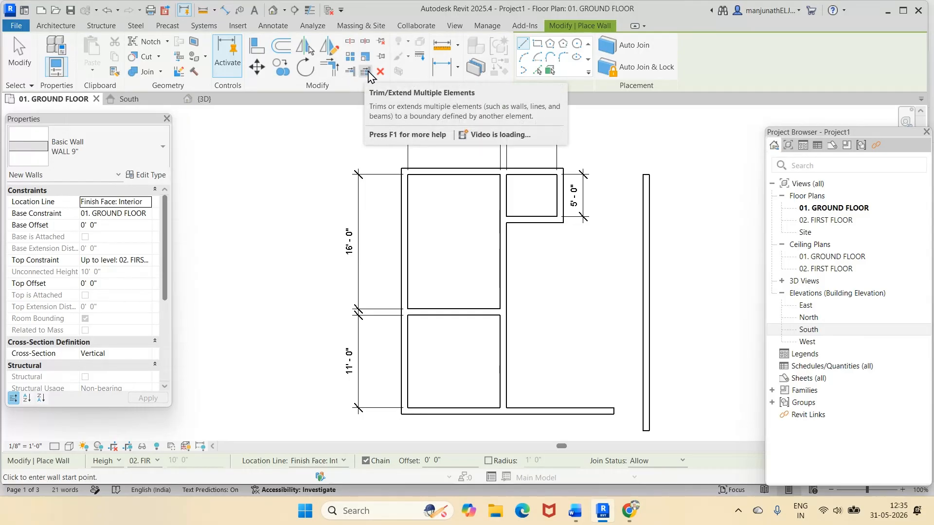
# Step: Extend the kitchen's lower wall and the toilet's lower wall to the hall's new right wall
pyautogui.click(366, 72)
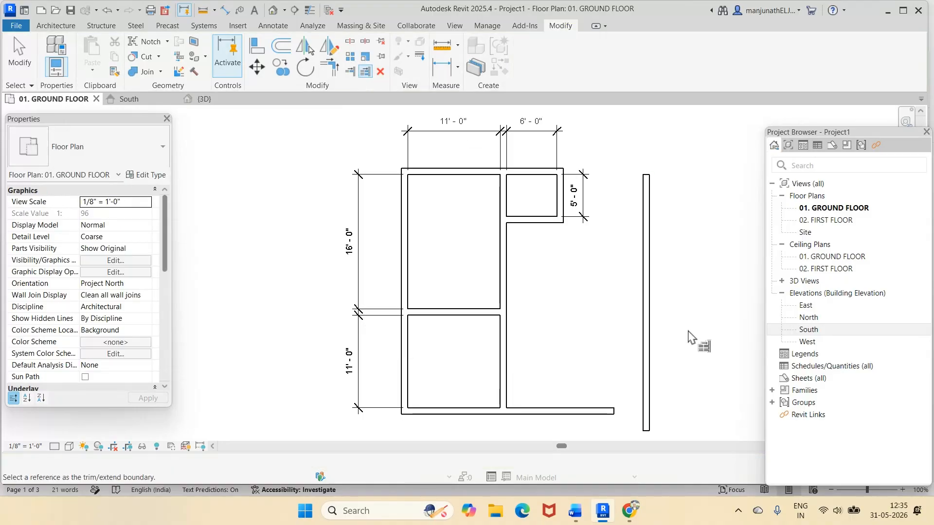
pyautogui.click(647, 369)
pyautogui.click(605, 413)
pyautogui.click(559, 221)
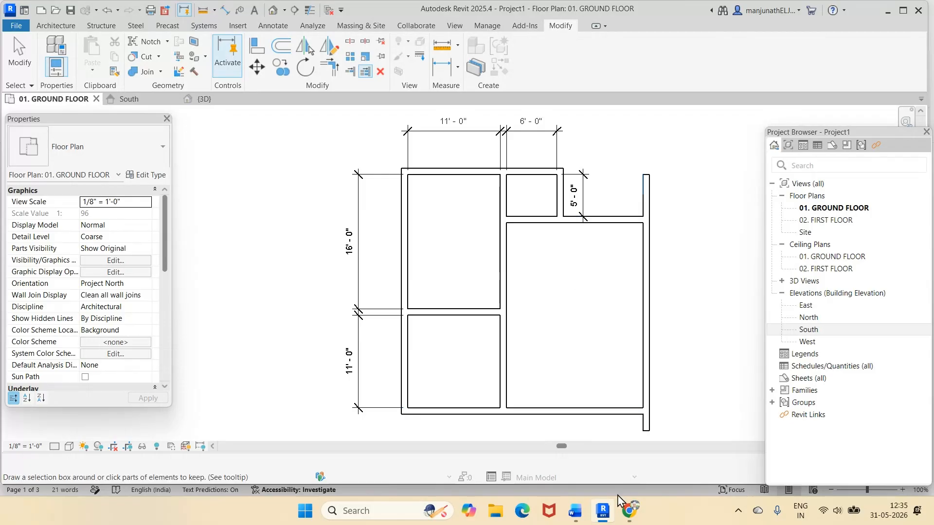
# Step: Trim both overhanging ends of the hall's right wall back to the hall's upper and lower walls
pyautogui.click(579, 515)
pyautogui.click(580, 516)
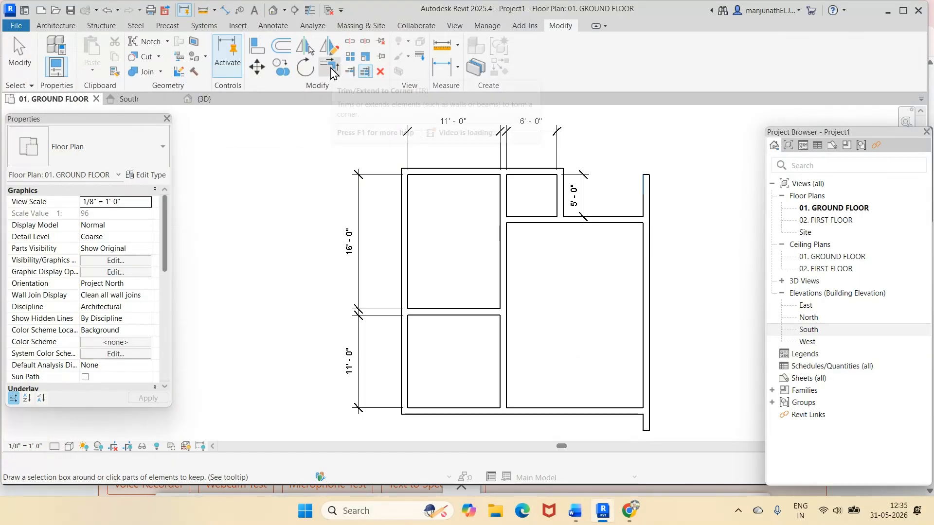
pyautogui.click(350, 71)
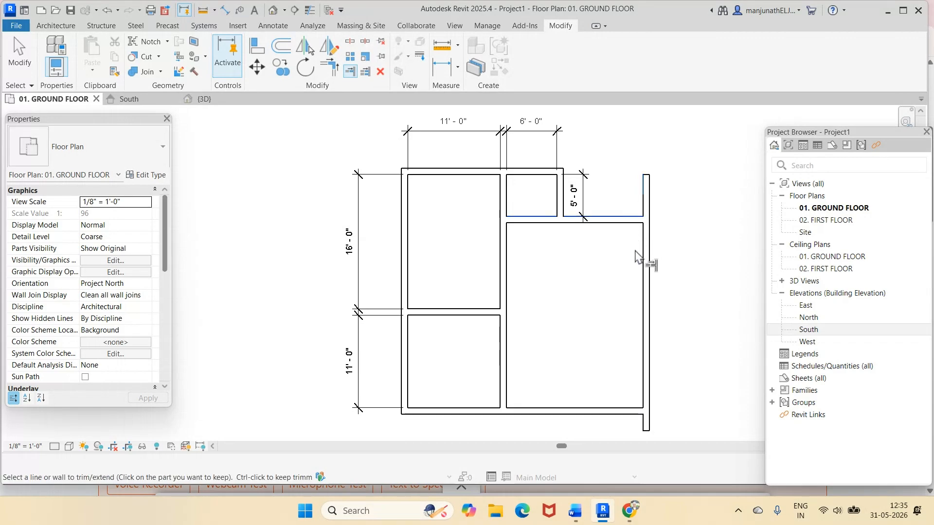
pyautogui.click(647, 266)
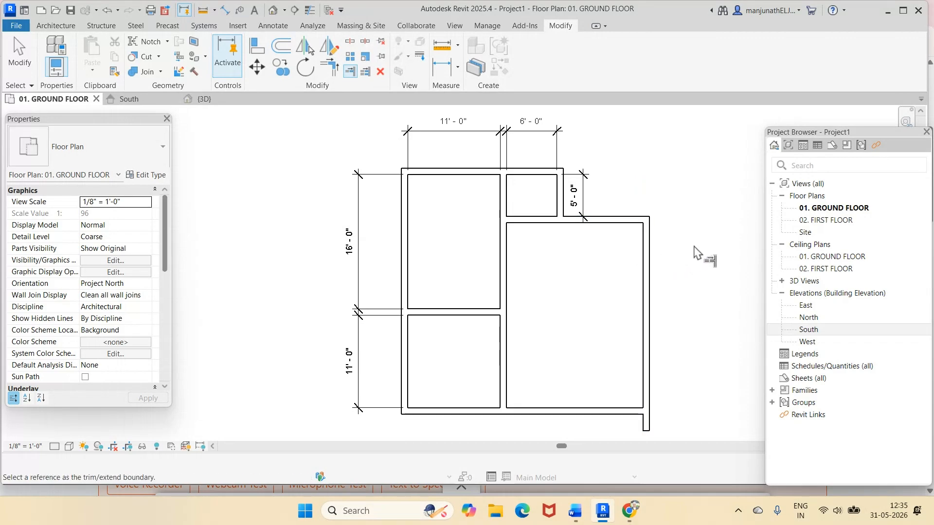
pyautogui.click(614, 414)
pyautogui.click(646, 378)
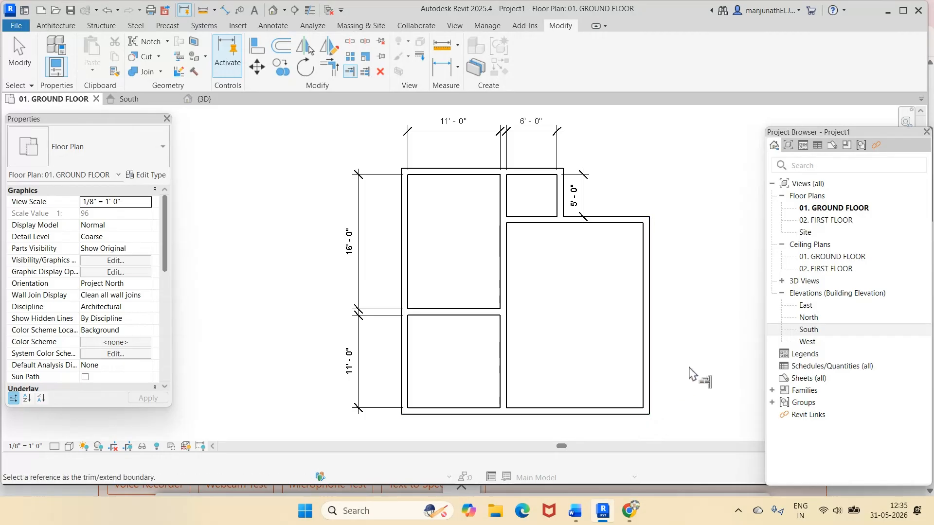
pyautogui.press('Escape')
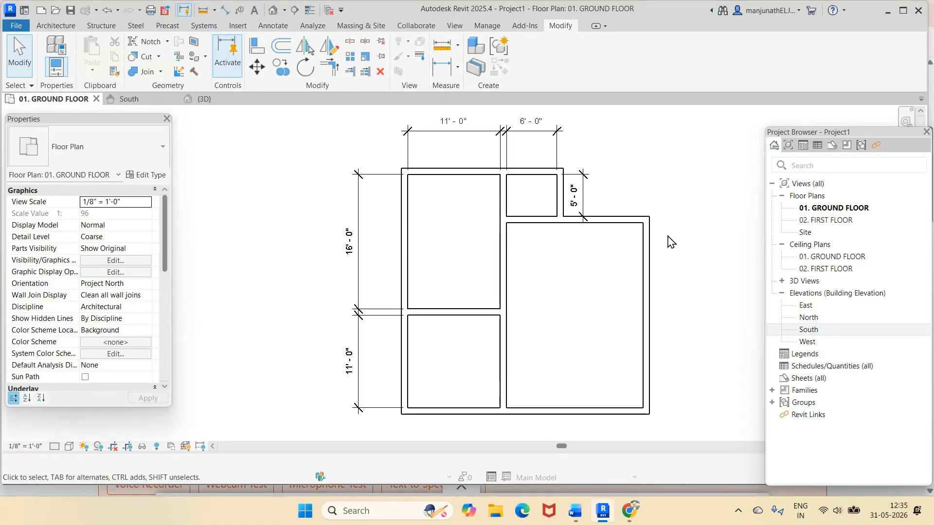
# Step: Compare the hall with the Word plan, and inspect its enclosed walls in Revit's 3D view
pyautogui.click(577, 519)
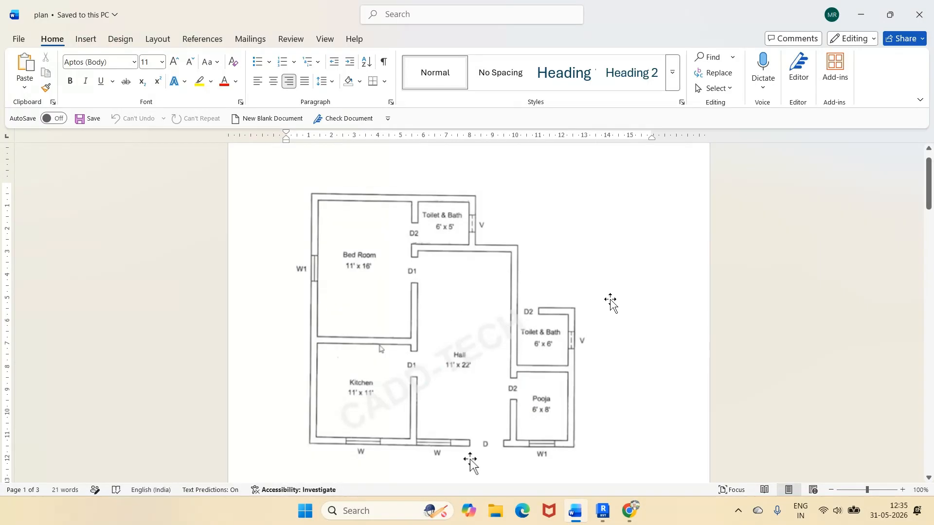
pyautogui.click(603, 517)
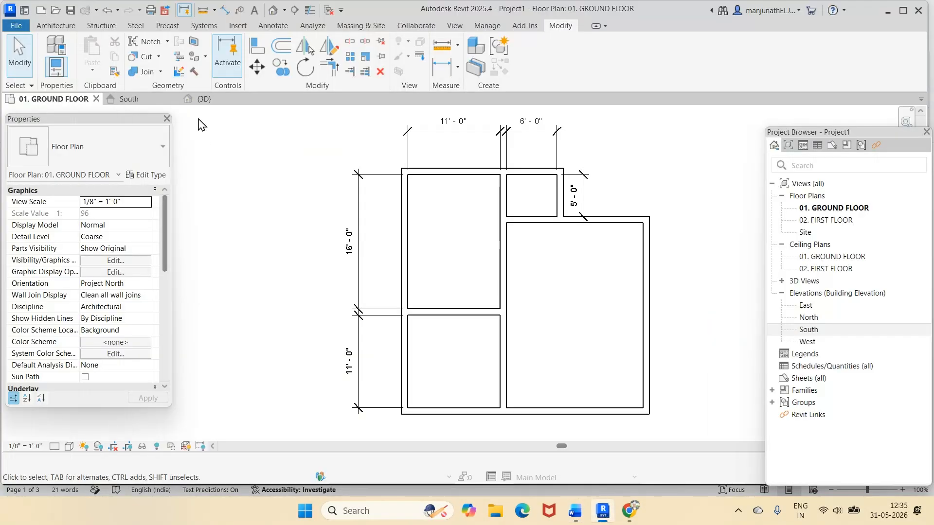
pyautogui.click(202, 99)
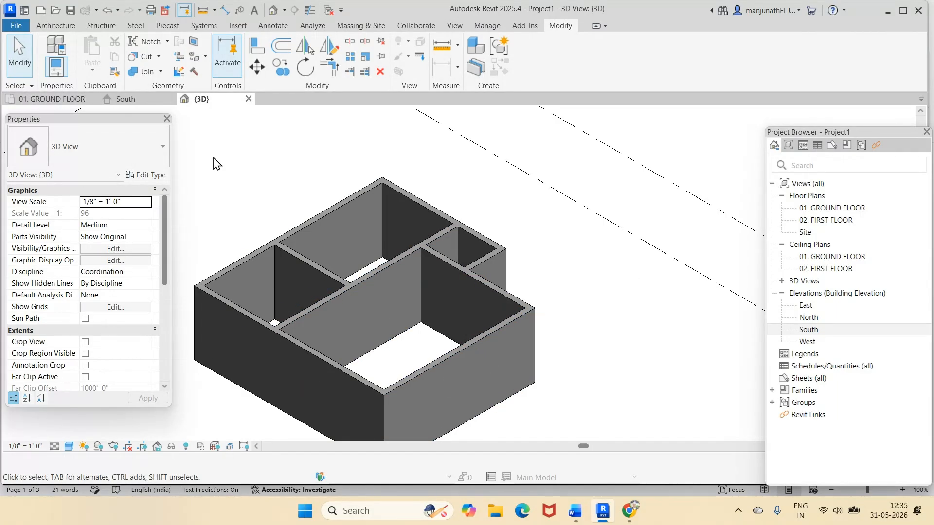
# Step: Dimension the hall's clear width on the 01. GROUND FLOOR plan and check the required size in the Word plan
pyautogui.click(77, 100)
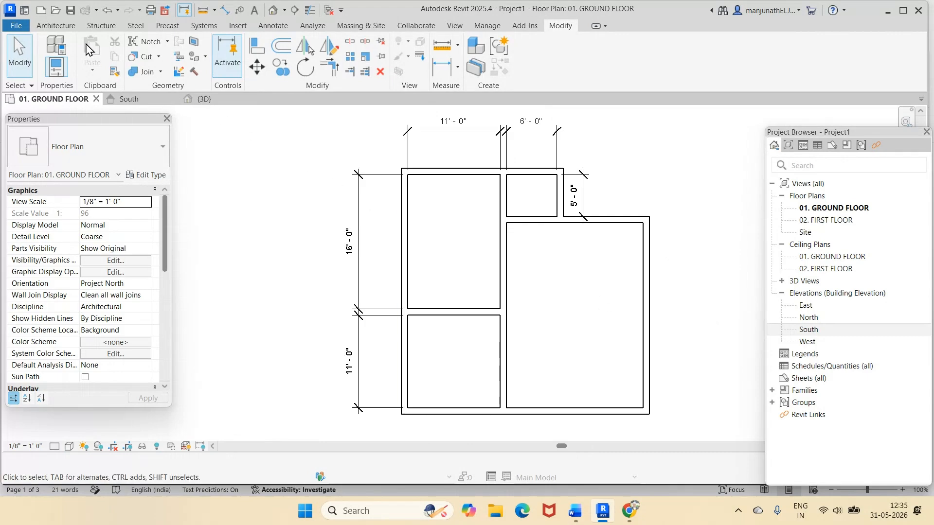
pyautogui.click(275, 26)
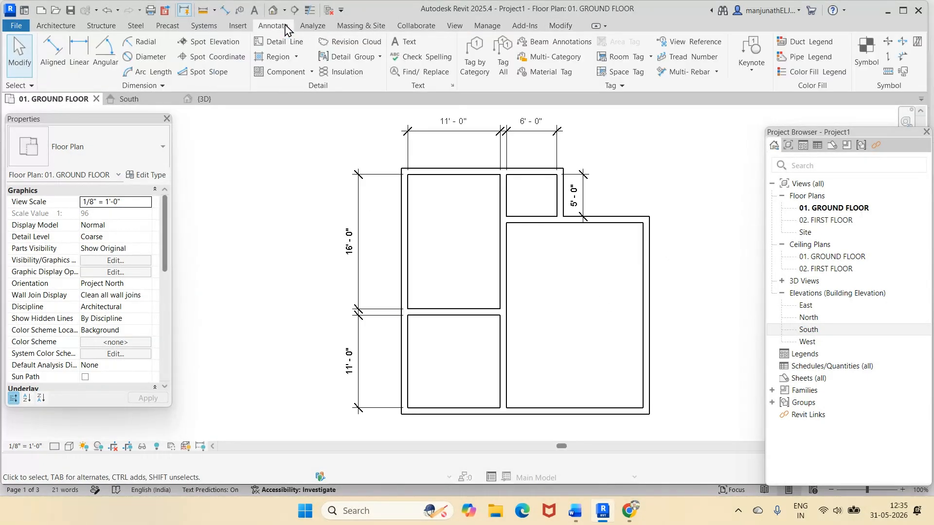
pyautogui.click(53, 51)
pyautogui.click(504, 248)
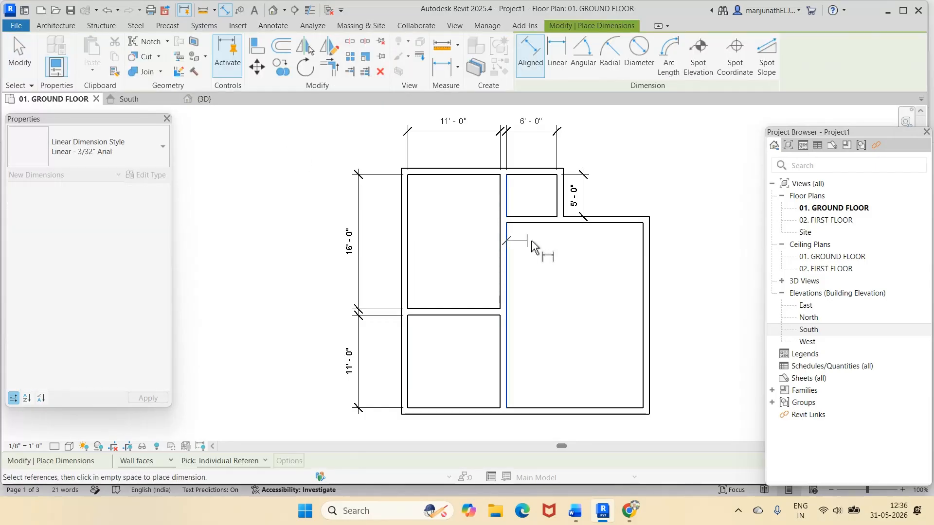
pyautogui.click(641, 253)
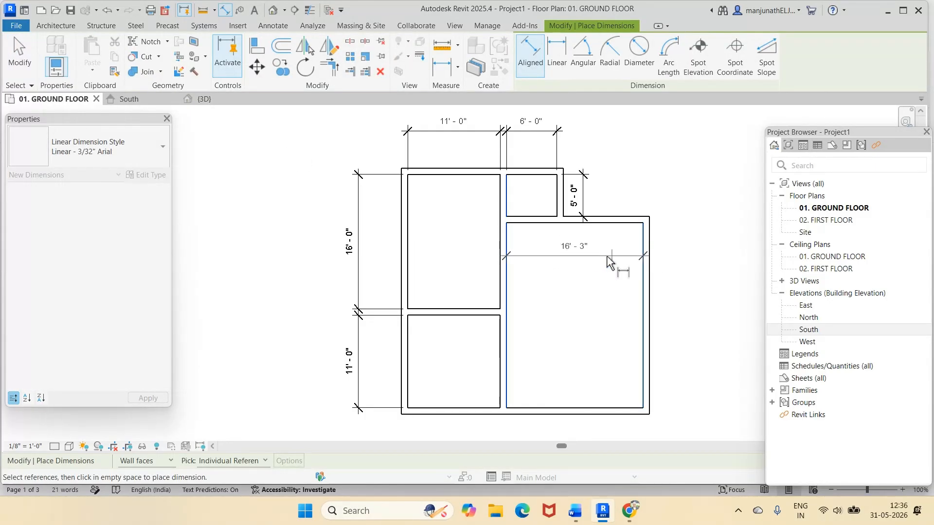
pyautogui.click(591, 255)
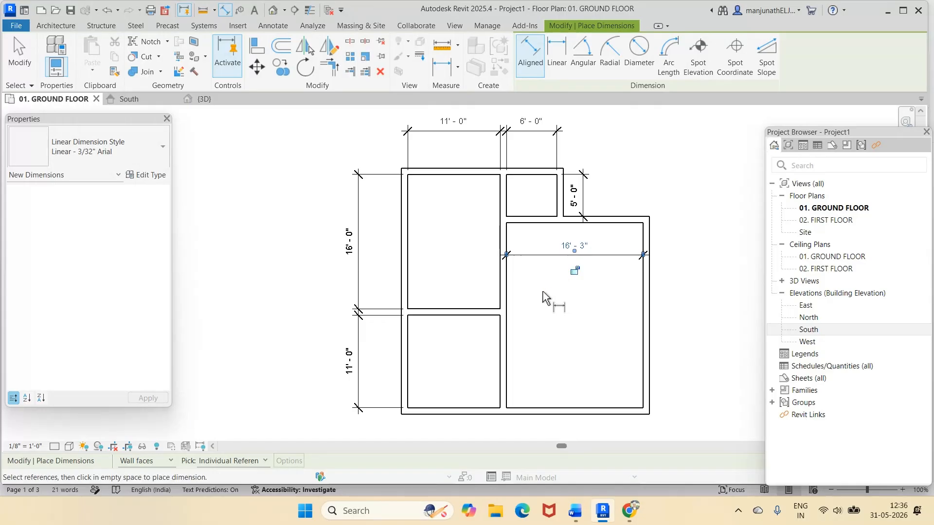
pyautogui.click(576, 511)
pyautogui.click(603, 511)
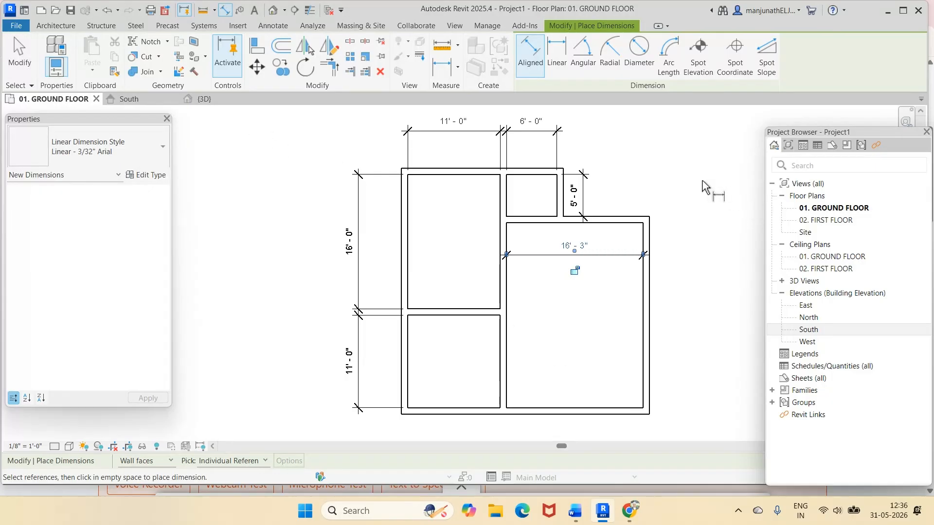
# Step: Set the hall's clear width to 11' by moving its right wall
pyautogui.click(20, 56)
pyautogui.click(646, 243)
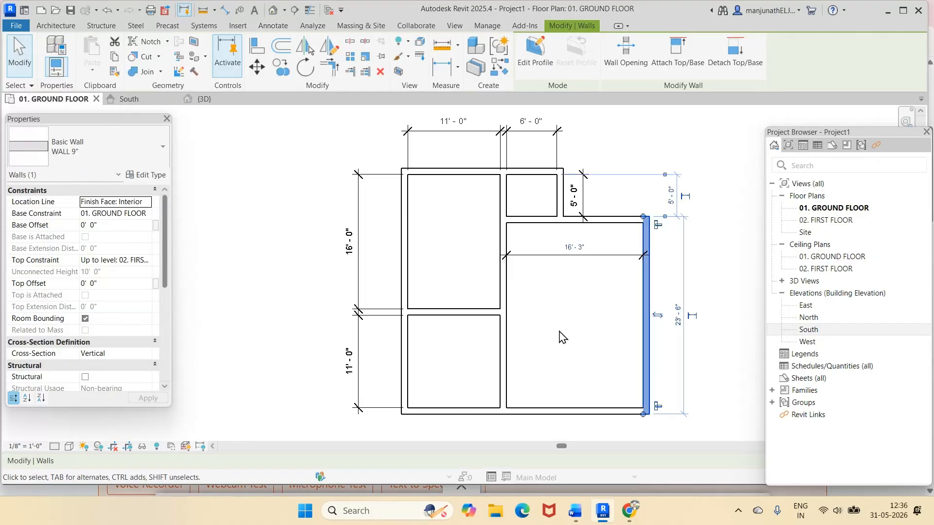
pyautogui.click(574, 248)
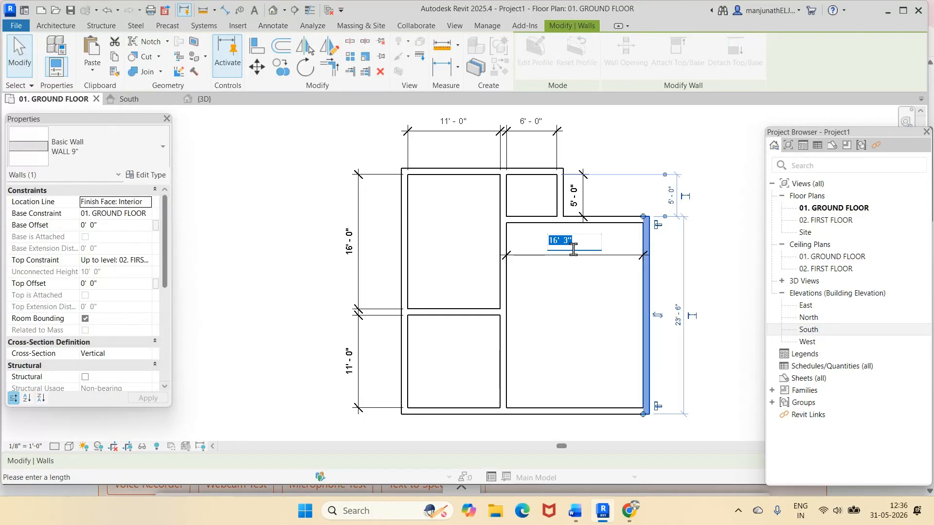
pyautogui.press('Return')
pyautogui.press('Escape')
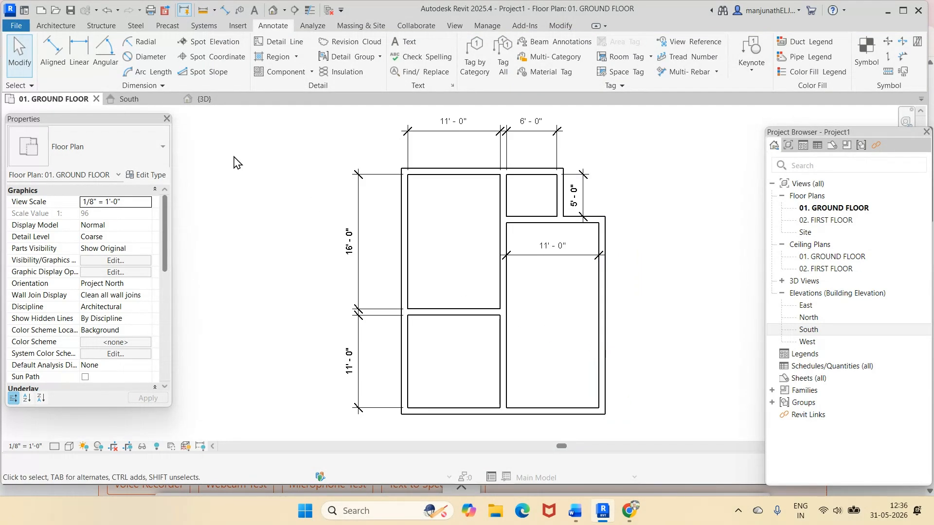
# Step: Dimension the hall's clear length between its upper and lower walls, and compare it with the Word plan
pyautogui.click(53, 51)
pyautogui.click(572, 225)
pyautogui.click(548, 393)
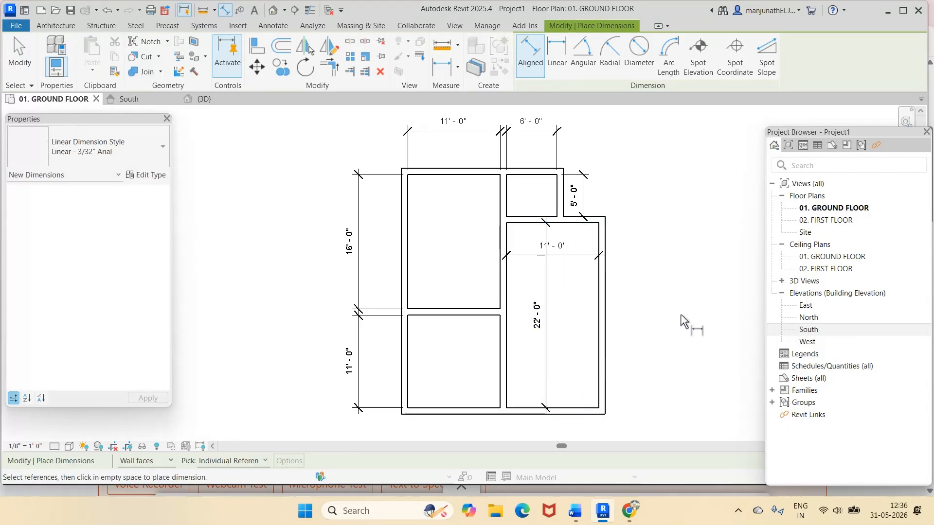
pyautogui.click(577, 514)
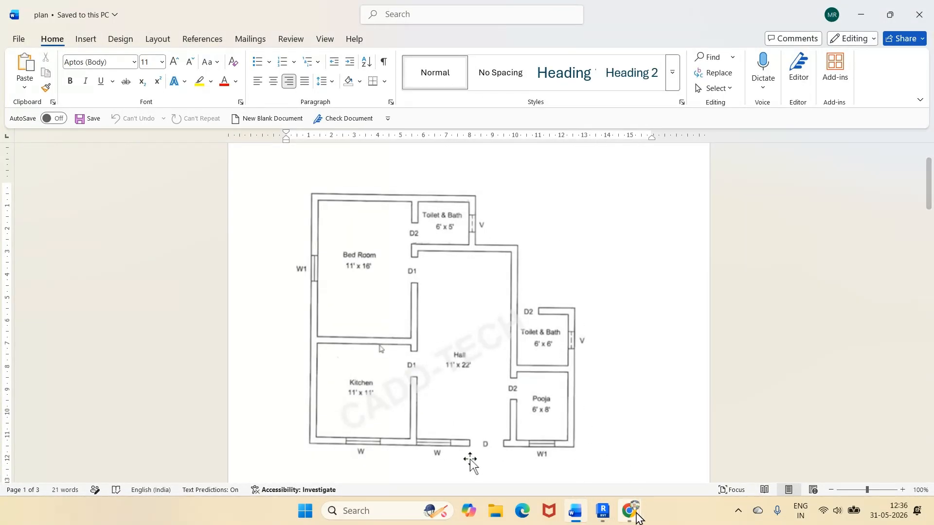
pyautogui.click(603, 511)
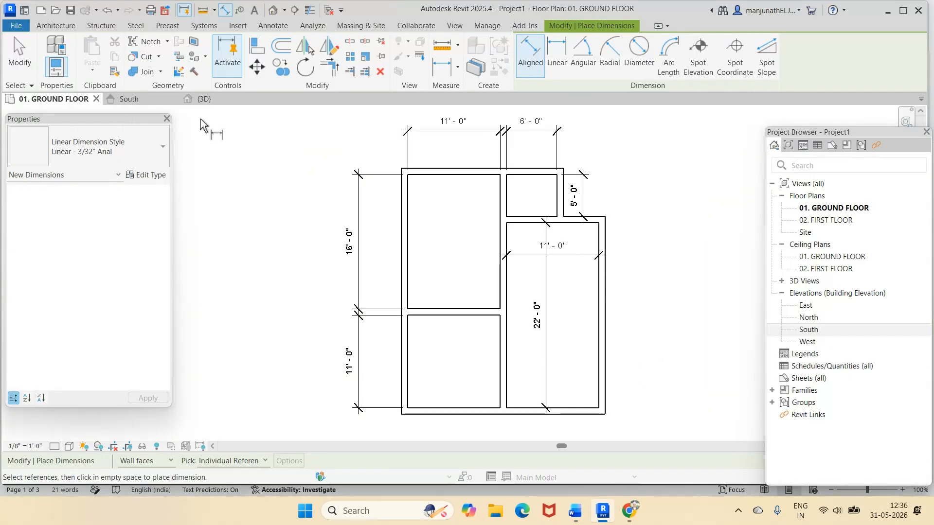
pyautogui.click(22, 61)
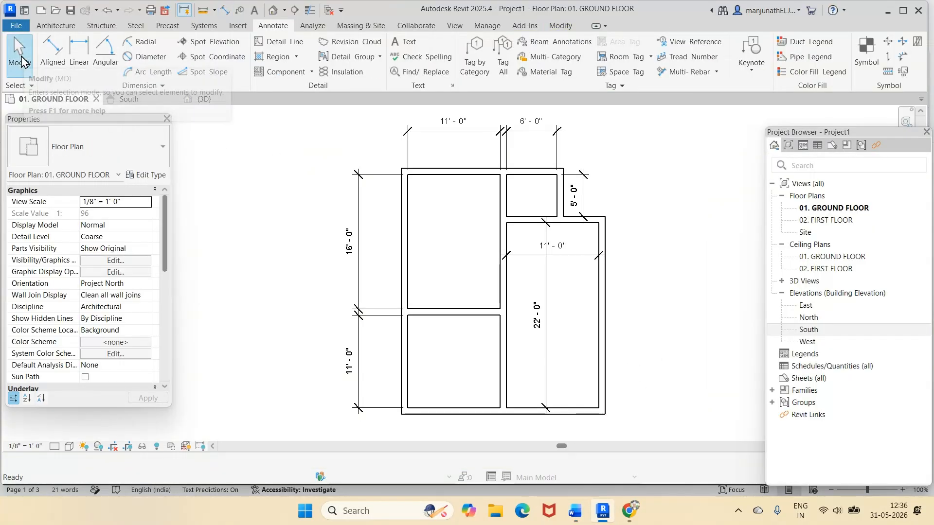
# Step: Draw a free-standing vertical WALL 9" to the right of the hall for the second toilet and pooja room
pyautogui.click(58, 29)
pyautogui.click(138, 53)
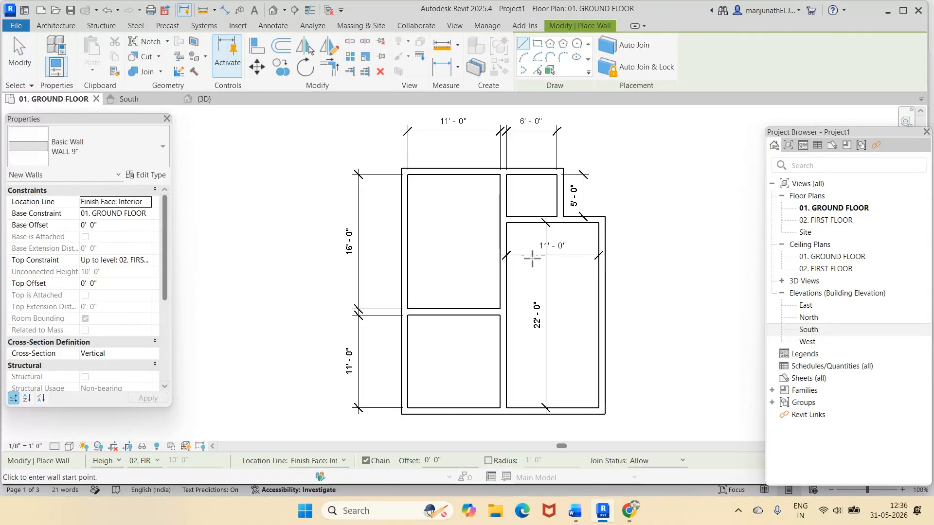
pyautogui.click(687, 259)
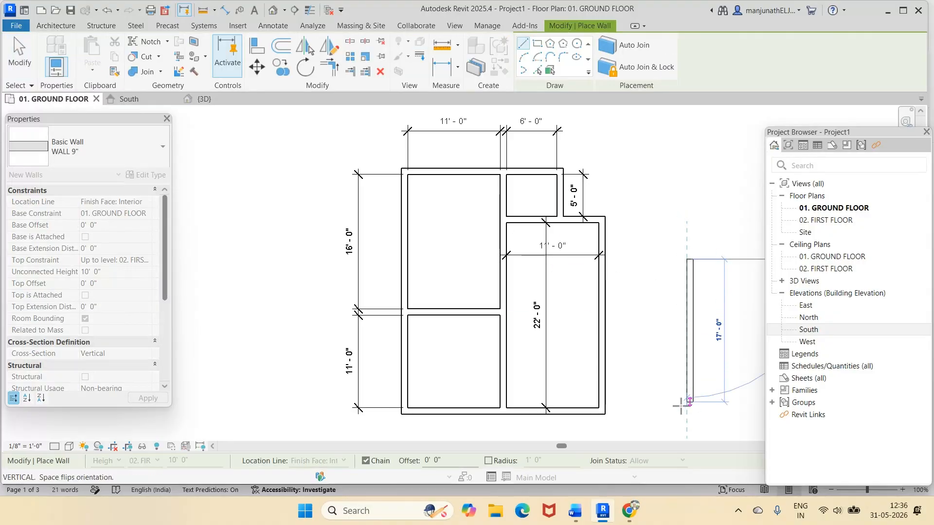
pyautogui.press('Escape')
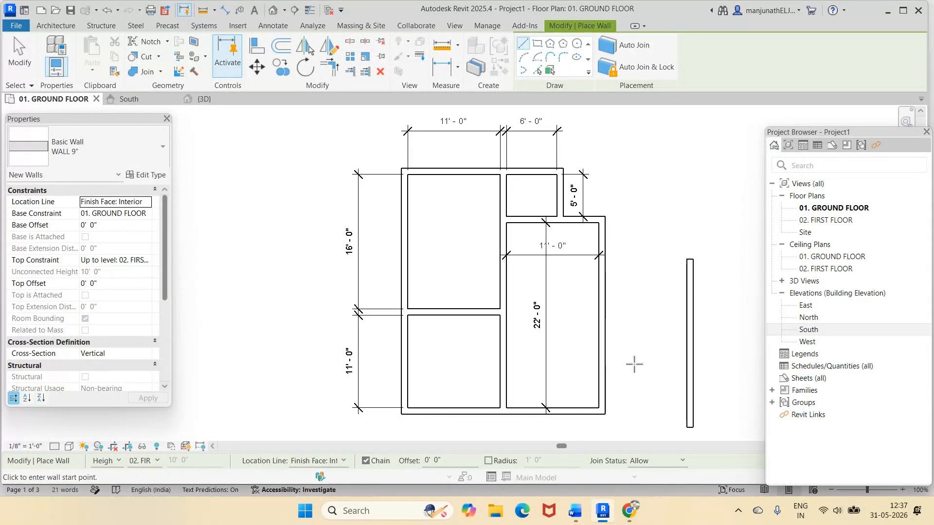
# Step: Draw two horizontal WALL 9" segments from the hall's right wall to the new vertical wall, enclosing the second toilet
pyautogui.click(606, 333)
pyautogui.click(689, 331)
pyautogui.press('Escape')
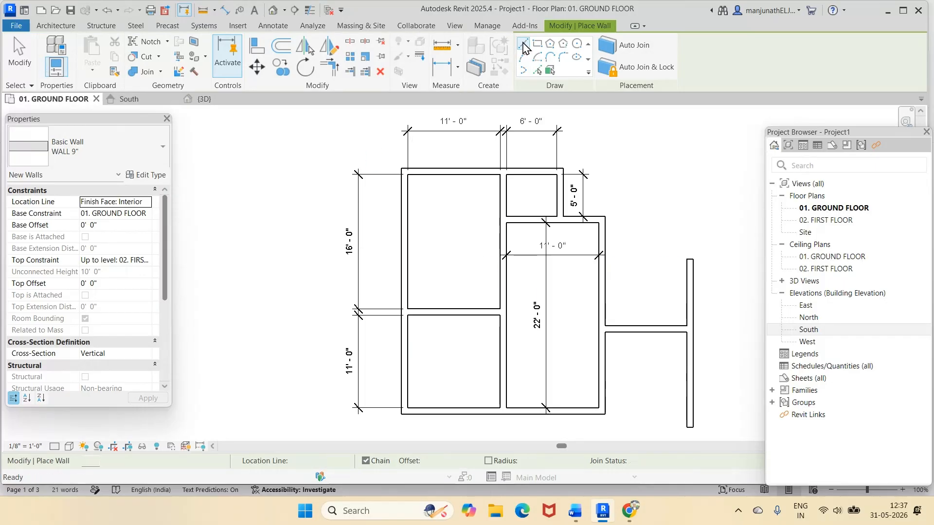
pyautogui.click(605, 271)
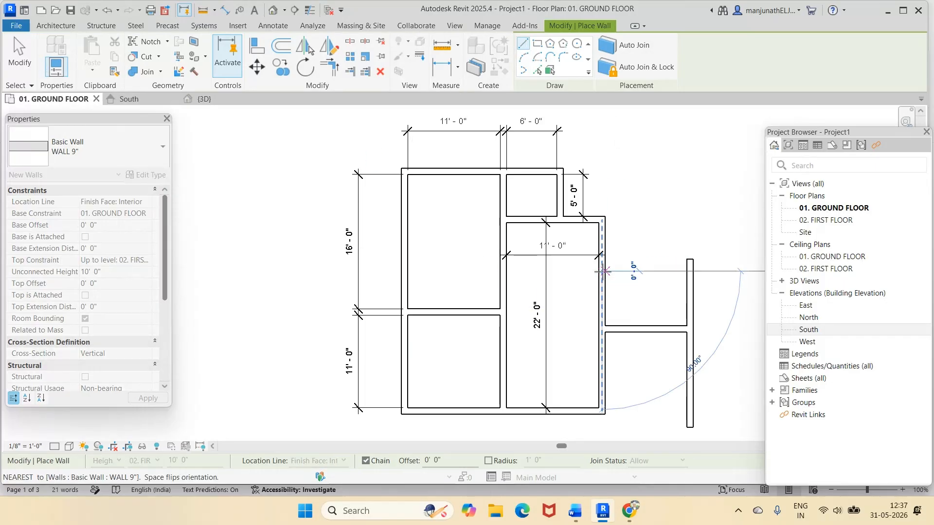
pyautogui.click(691, 271)
pyautogui.press('Escape')
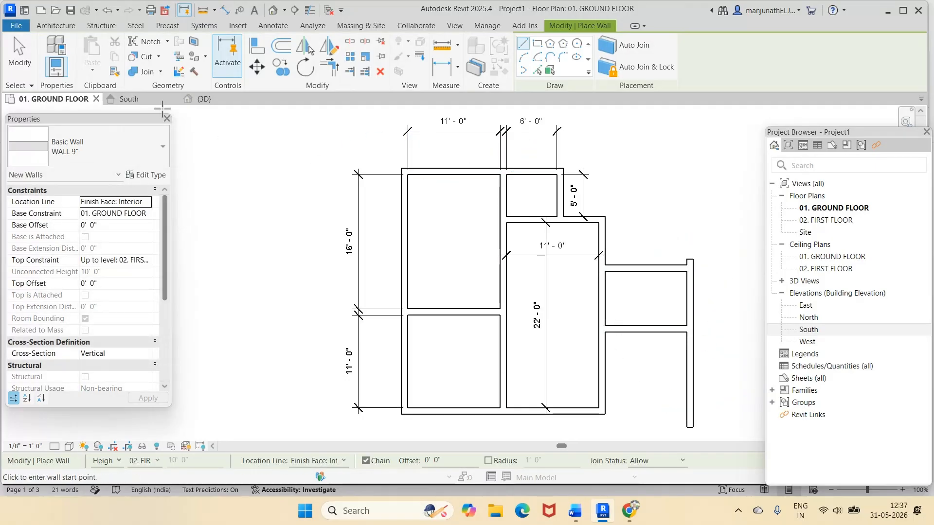
pyautogui.press('Escape')
# Step: Trim the new outer wall into corners with the hall's lower wall and the second toilet's upper wall
pyautogui.click(608, 414)
pyautogui.click(692, 385)
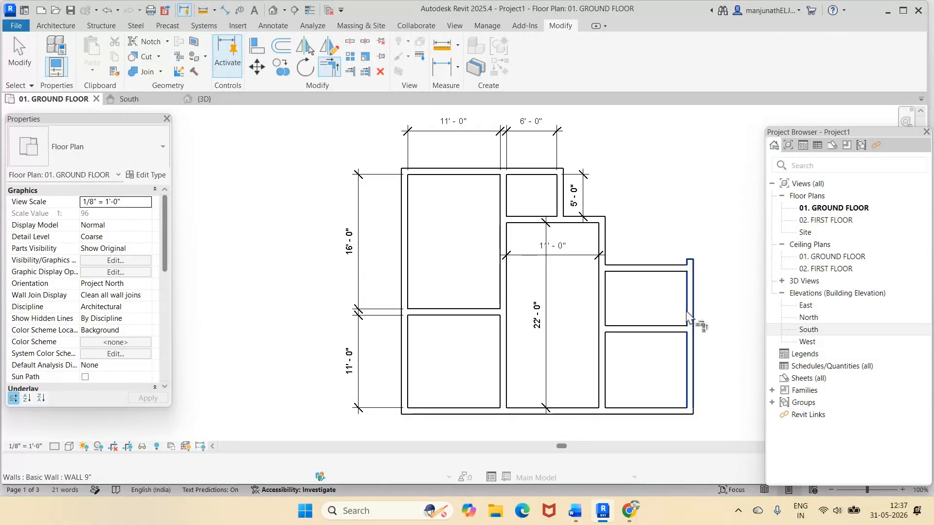
pyautogui.click(677, 267)
pyautogui.click(694, 287)
pyautogui.scroll(2, 715, 257)
pyautogui.scroll(-4, 715, 291)
pyautogui.scroll(2, 720, 352)
pyautogui.scroll(2, 724, 353)
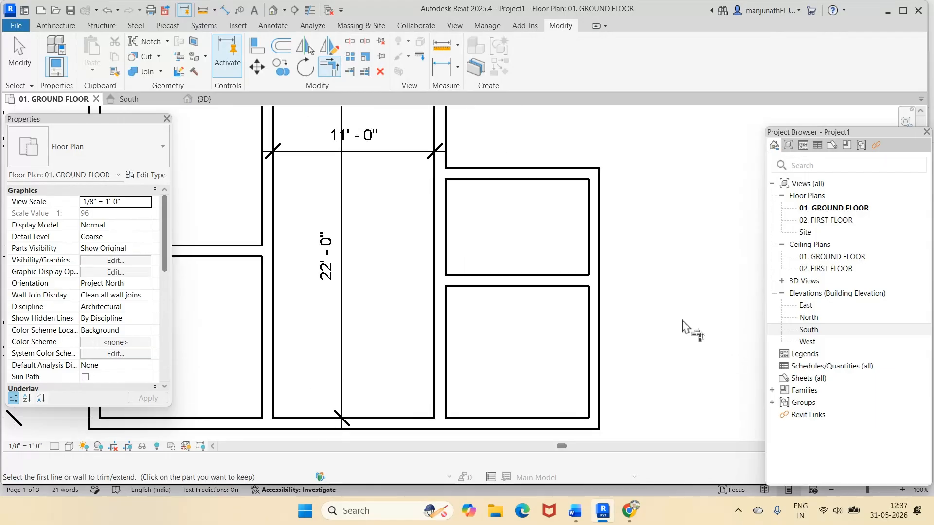
# Step: Check the pooja room's size in the Word plan and dimension its clear width in Revit
pyautogui.click(577, 511)
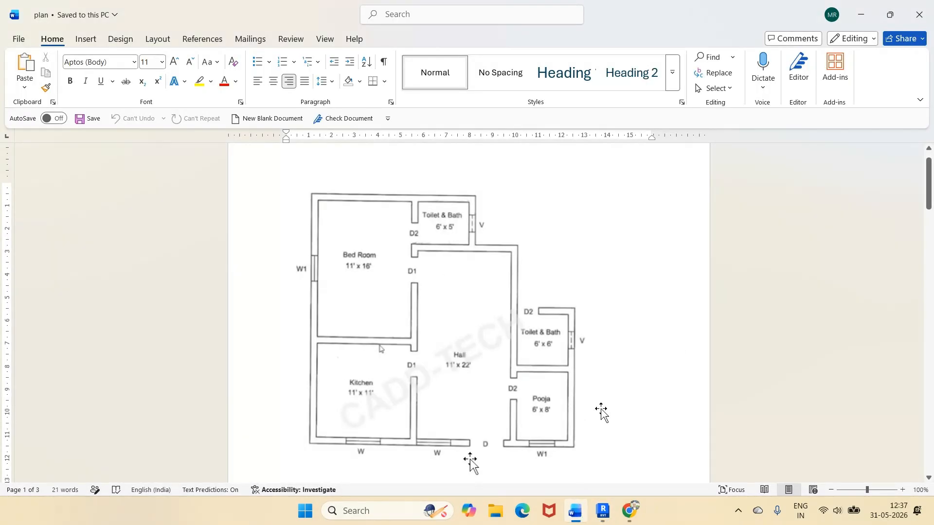
pyautogui.click(603, 511)
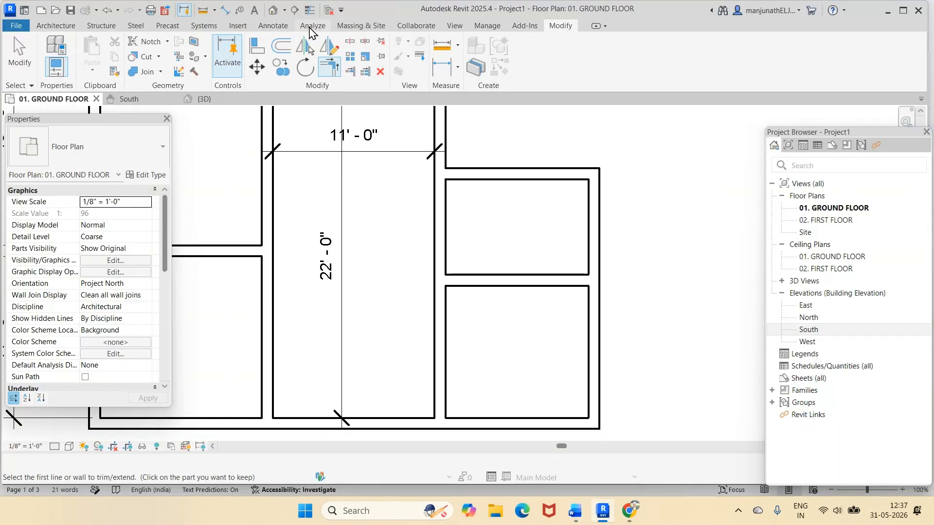
pyautogui.click(277, 27)
pyautogui.click(51, 49)
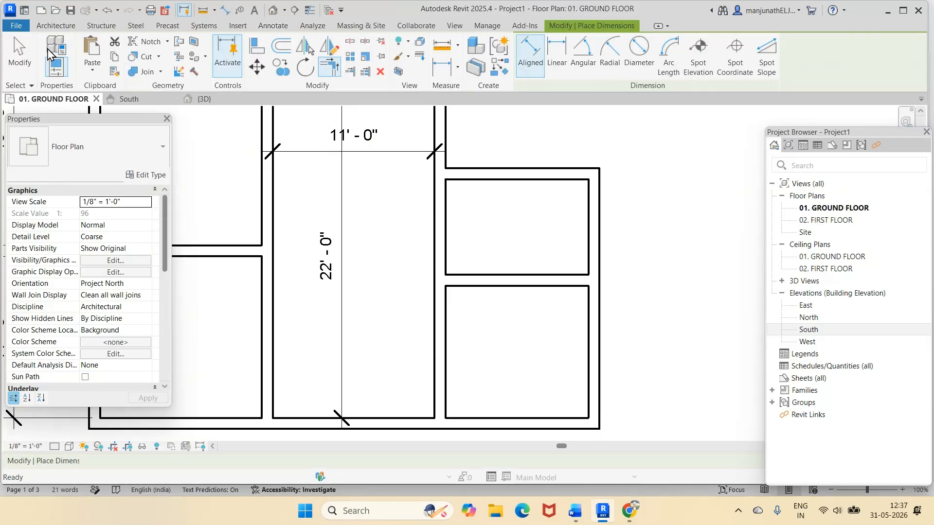
pyautogui.click(450, 408)
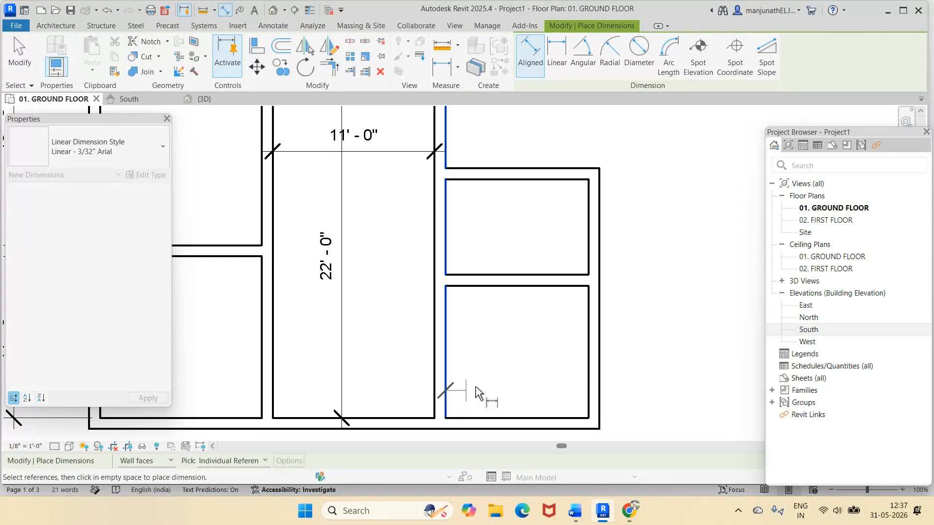
pyautogui.click(588, 387)
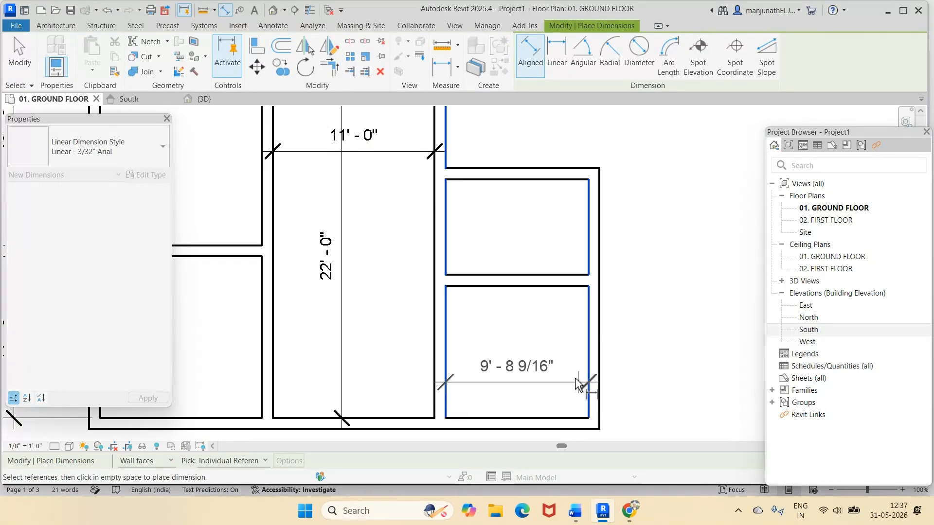
pyautogui.click(577, 376)
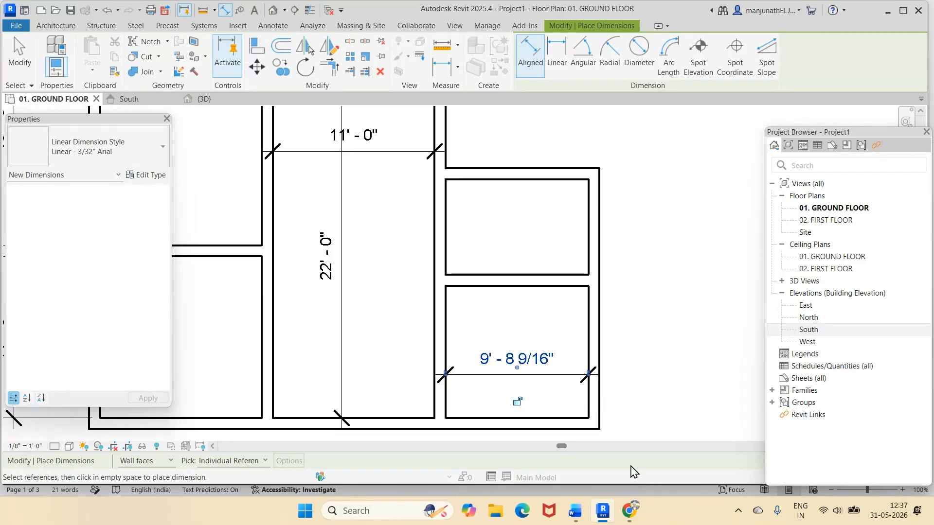
pyautogui.moveTo(578, 517)
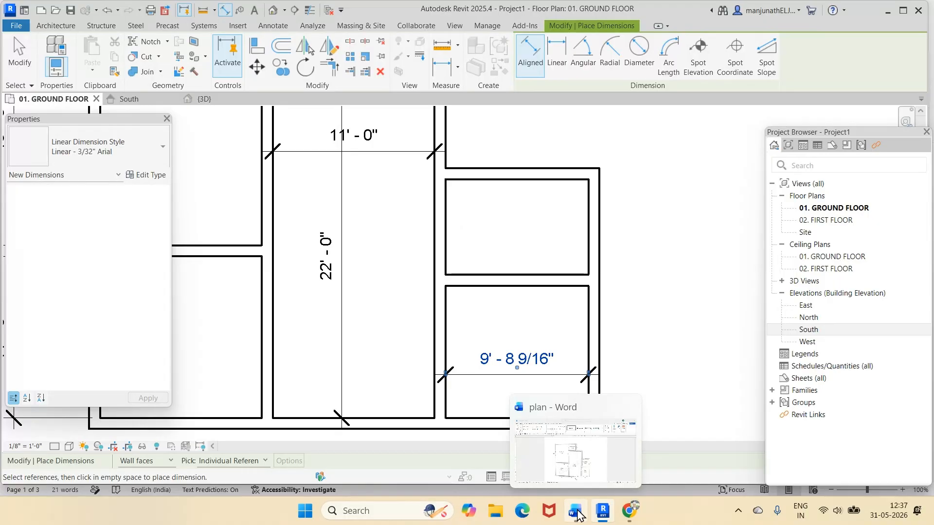
pyautogui.click(577, 513)
pyautogui.click(577, 515)
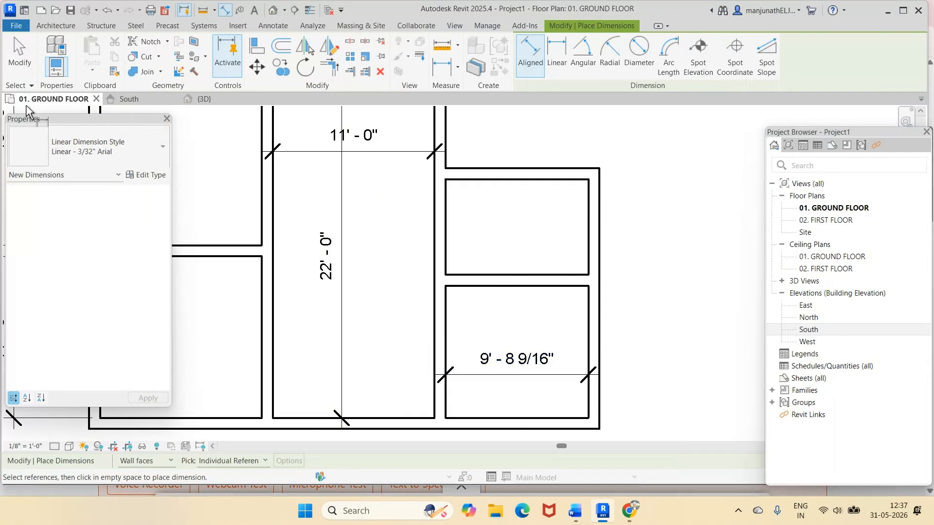
# Step: Set the pooja room's clear width to 6' by moving its outer wall, and check the Word plan again
pyautogui.click(19, 55)
pyautogui.click(590, 340)
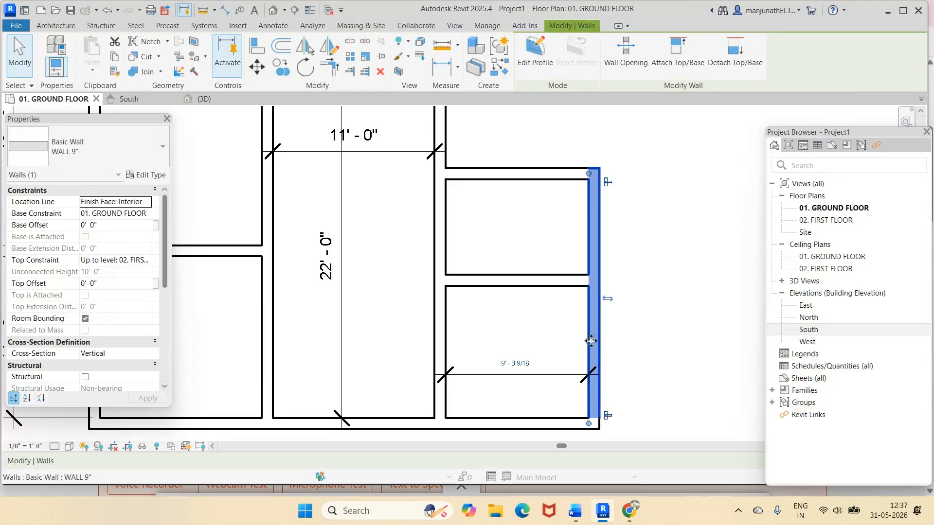
pyautogui.click(526, 372)
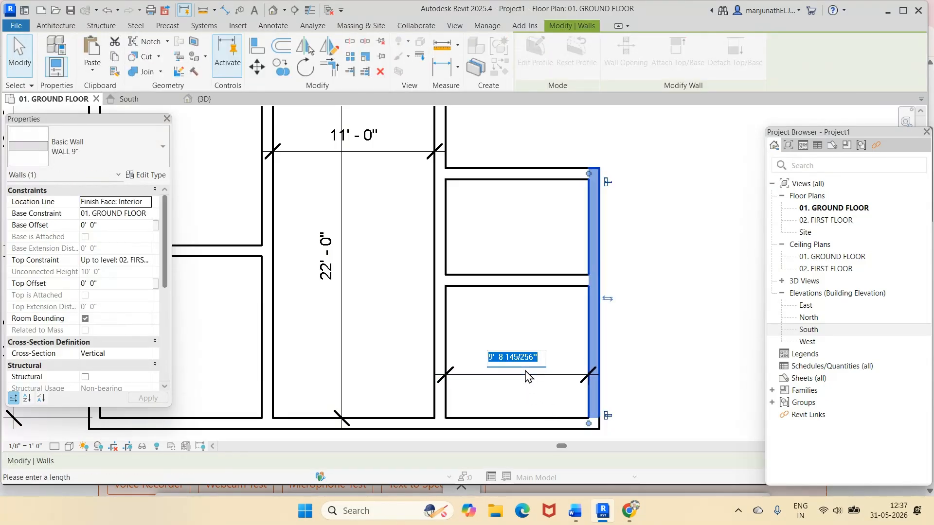
pyautogui.write('6')
pyautogui.press('Return')
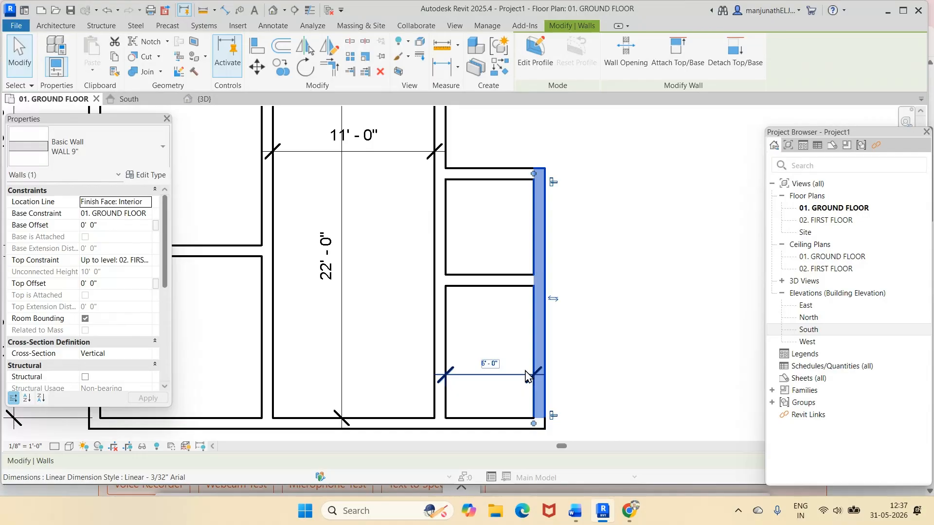
pyautogui.click(639, 342)
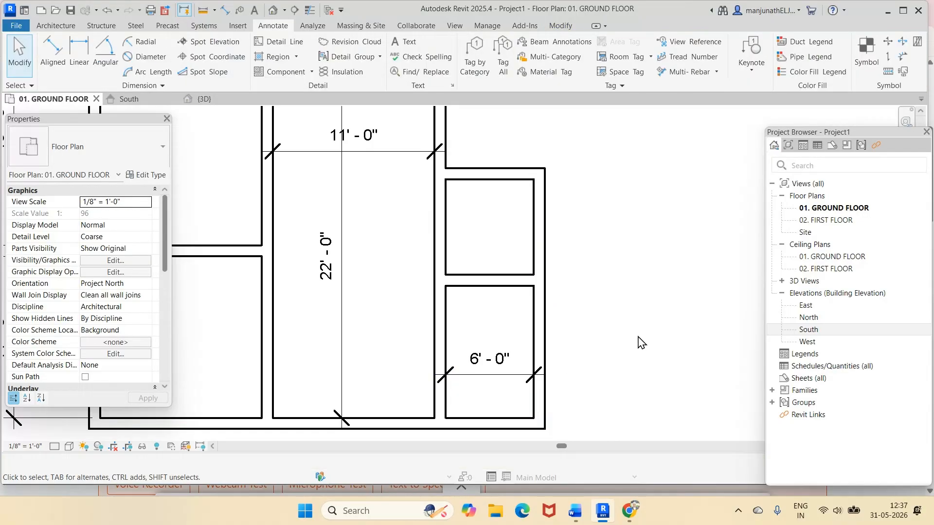
pyautogui.click(575, 511)
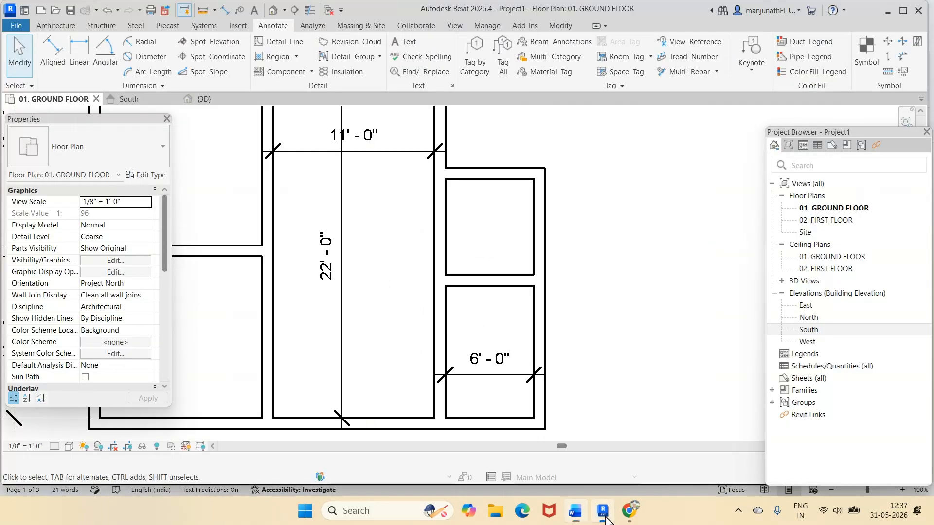
pyautogui.click(603, 511)
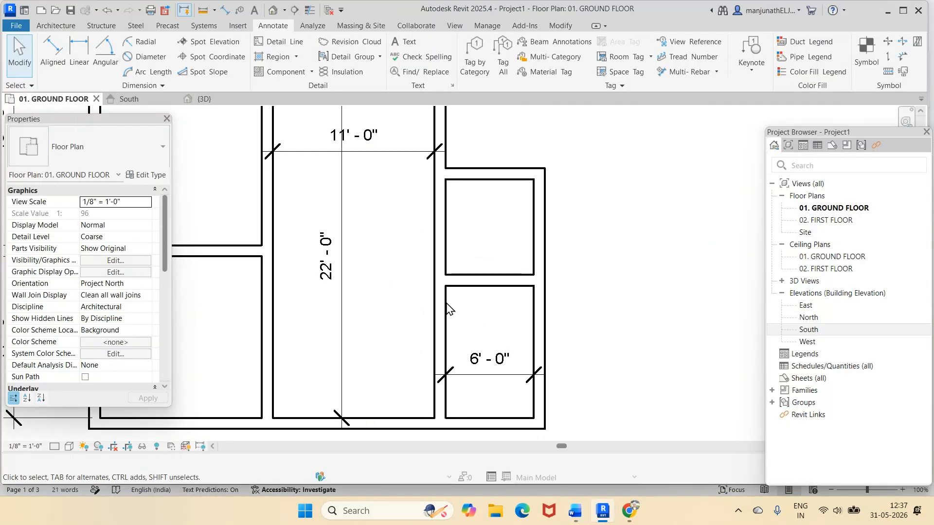
# Step: Set the pooja room's clear length to 8' by moving the wall shared with the second toilet, and keep that dimension permanently
pyautogui.click(533, 282)
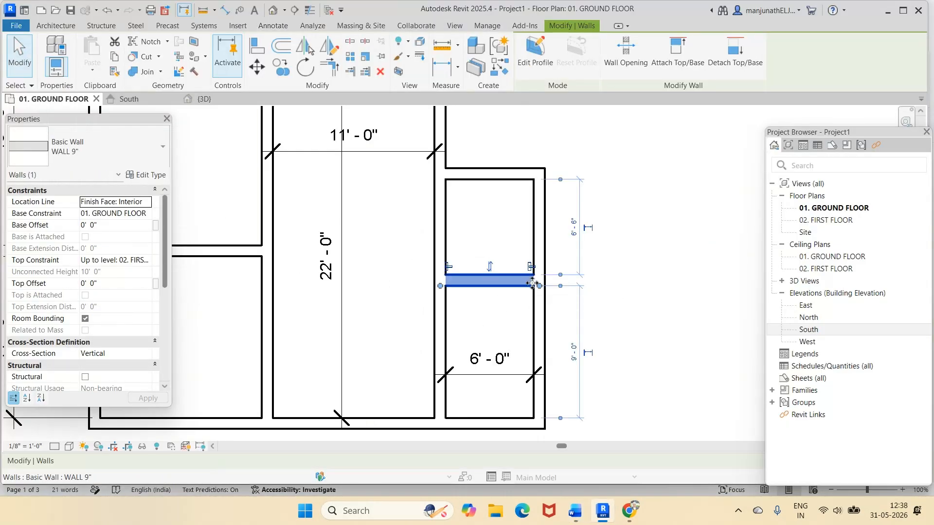
pyautogui.click(577, 366)
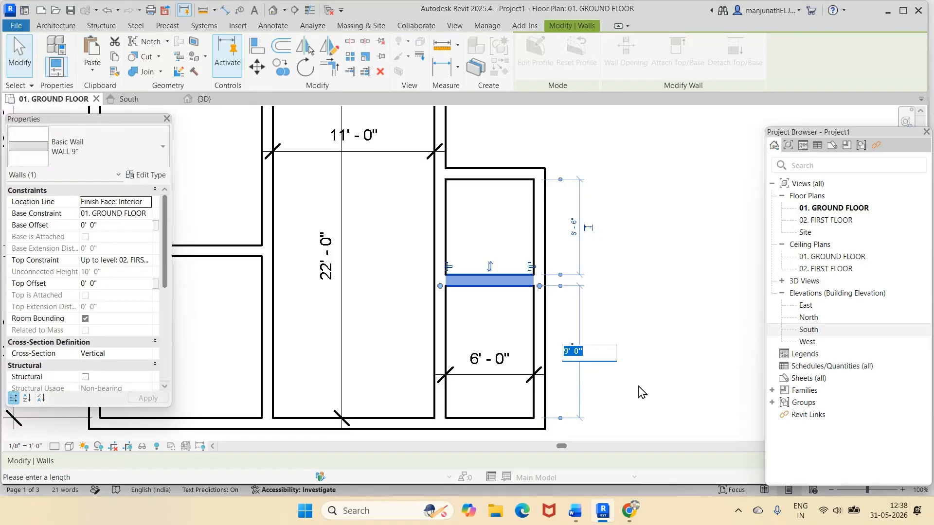
pyautogui.press('Return')
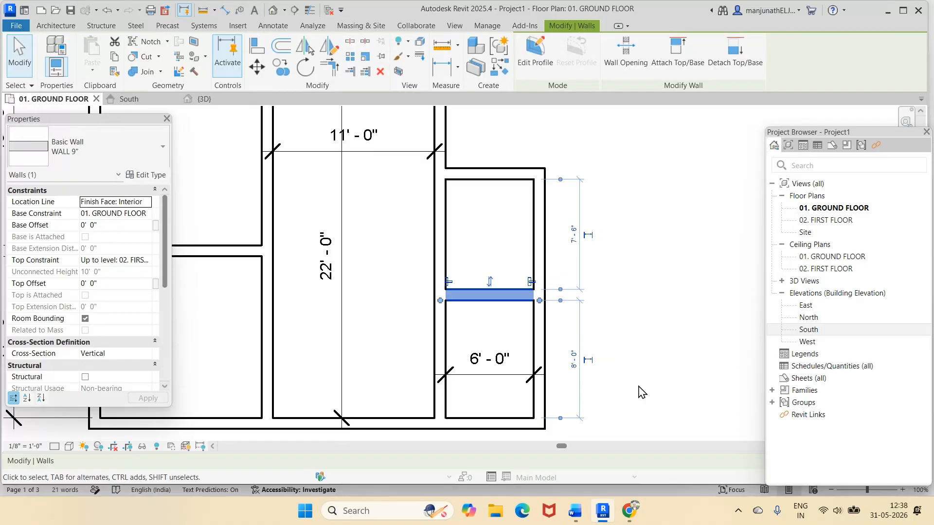
pyautogui.click(590, 362)
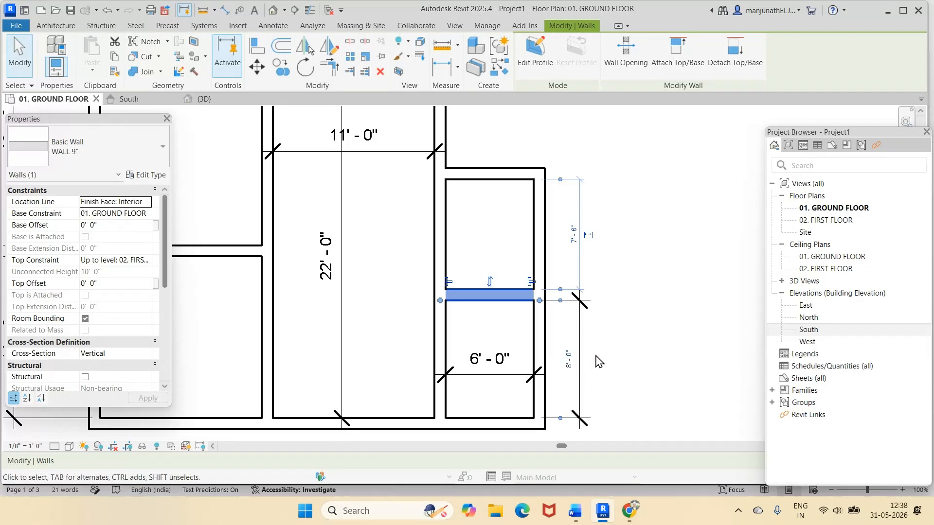
pyautogui.click(617, 350)
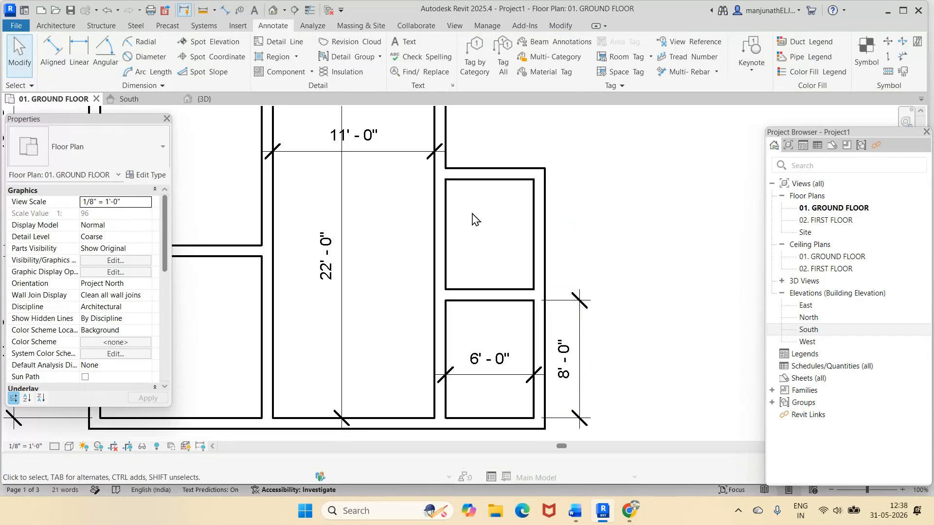
# Step: Check the second toilet's size in the Word plan and dimension its clear length in Revit with an aligned dimension
pyautogui.moveTo(576, 511)
pyautogui.click(574, 452)
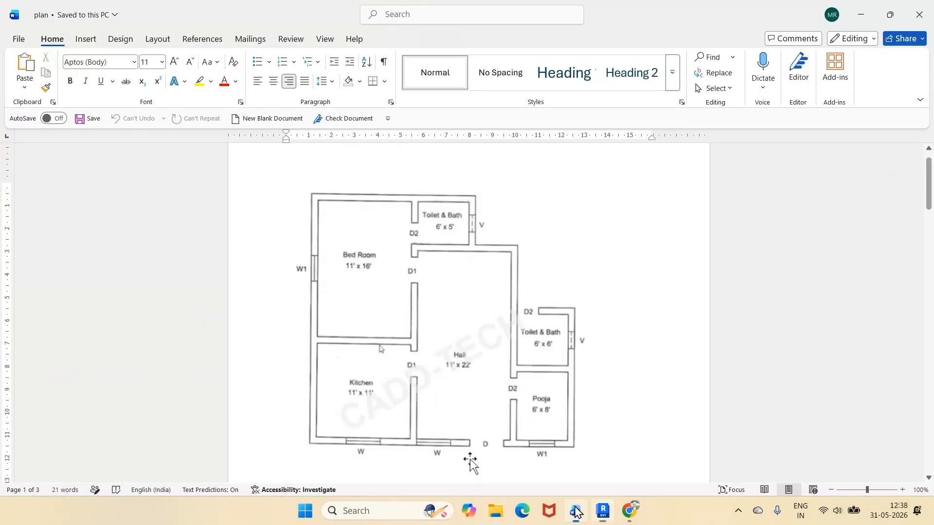
pyautogui.click(604, 510)
pyautogui.click(53, 51)
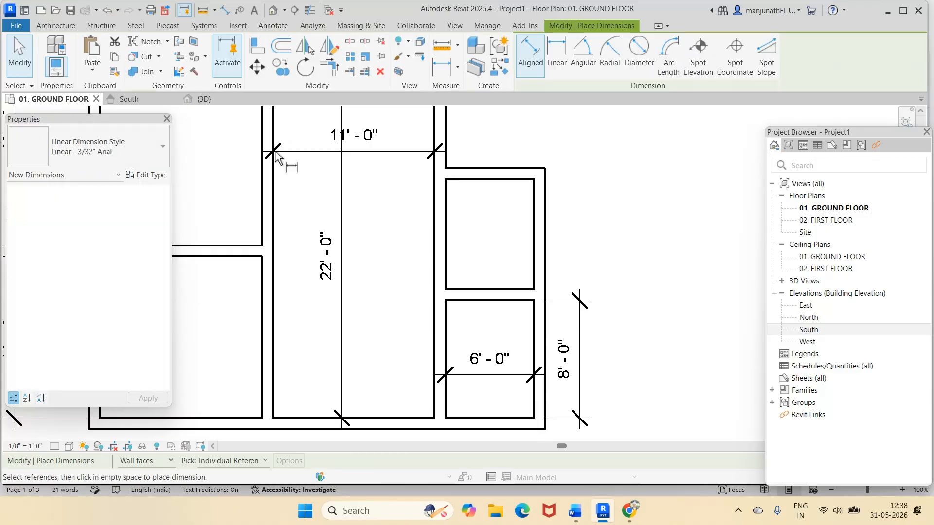
pyautogui.click(519, 189)
pyautogui.click(521, 290)
pyautogui.click(580, 261)
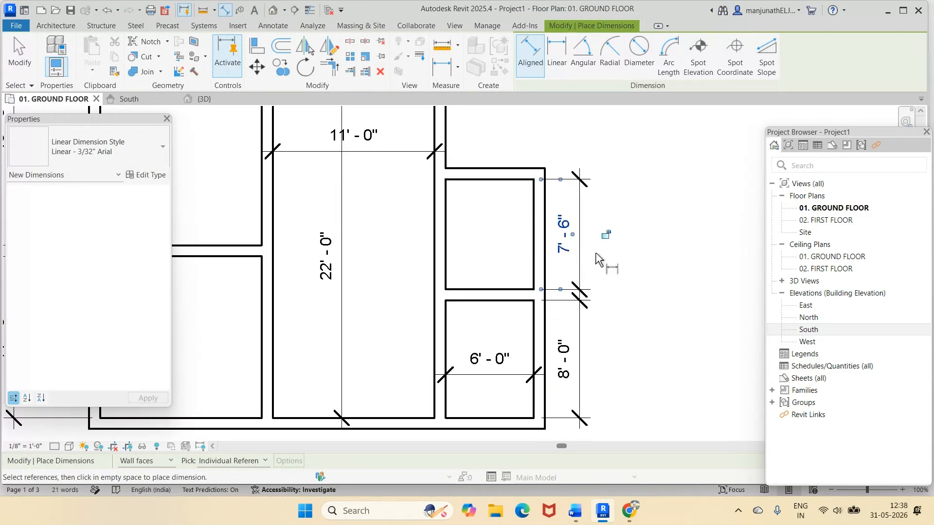
pyautogui.click(573, 131)
pyautogui.click(19, 54)
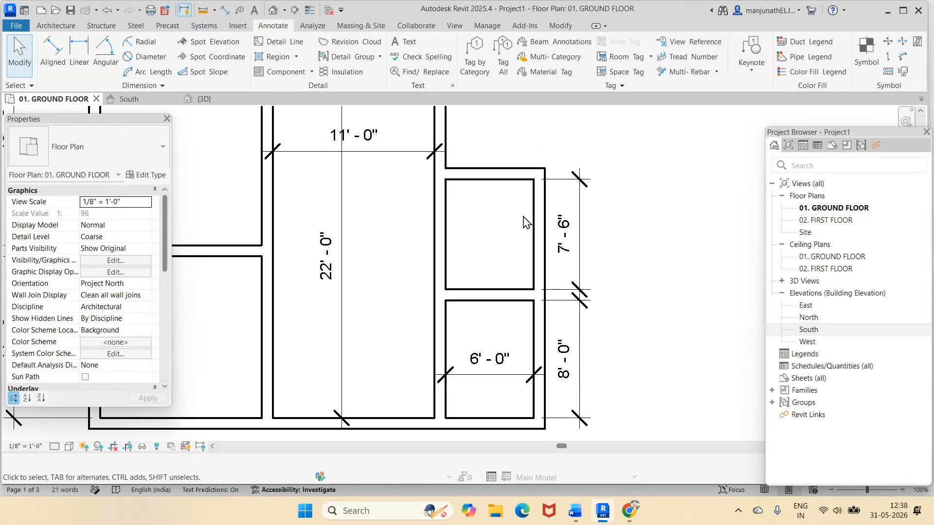
# Step: Set the second toilet's clear length to 6' by moving its upper wall
pyautogui.click(489, 173)
pyautogui.click(566, 234)
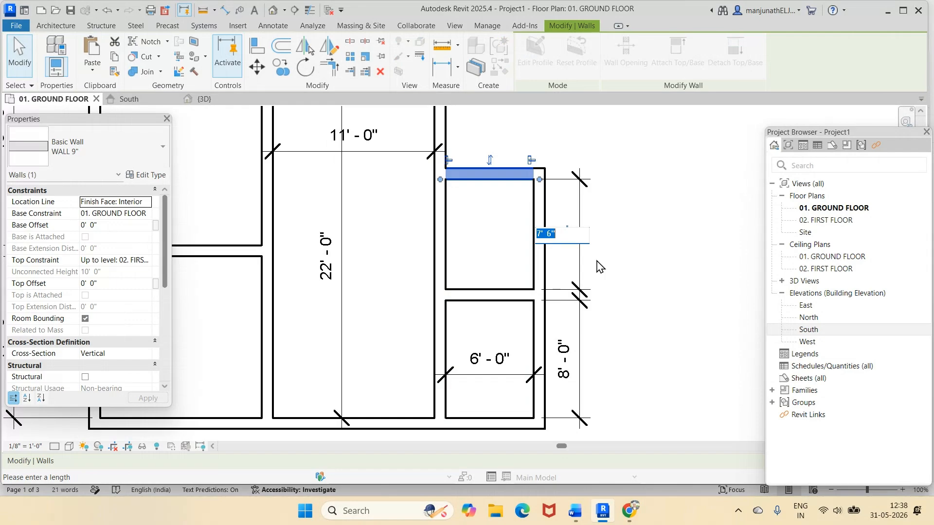
pyautogui.write('6')
pyautogui.press('Return')
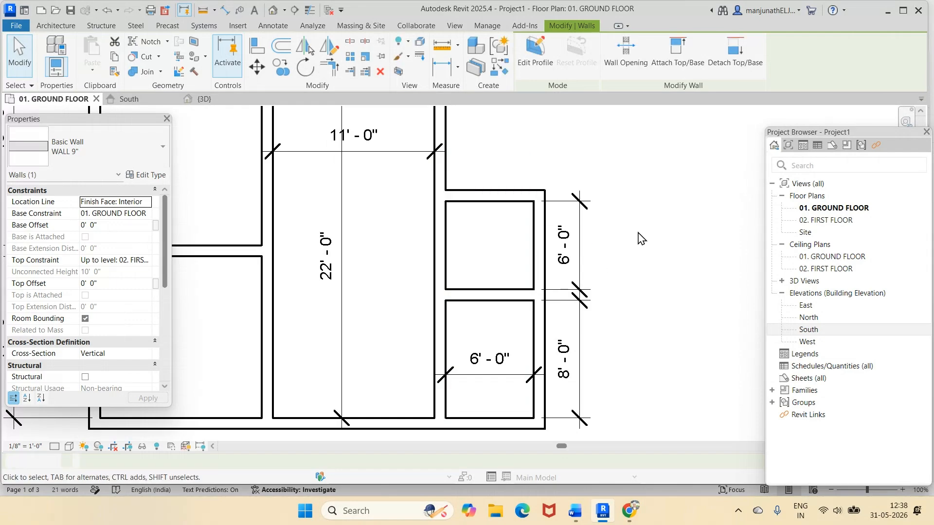
pyautogui.click(639, 236)
# Step: Examine the completed wall layout in the floor plan and the 3D view, and compare it with the Word plan
pyautogui.scroll(2, 650, 236)
pyautogui.scroll(-3, 649, 236)
pyautogui.scroll(4, 641, 230)
pyautogui.scroll(-4, 637, 229)
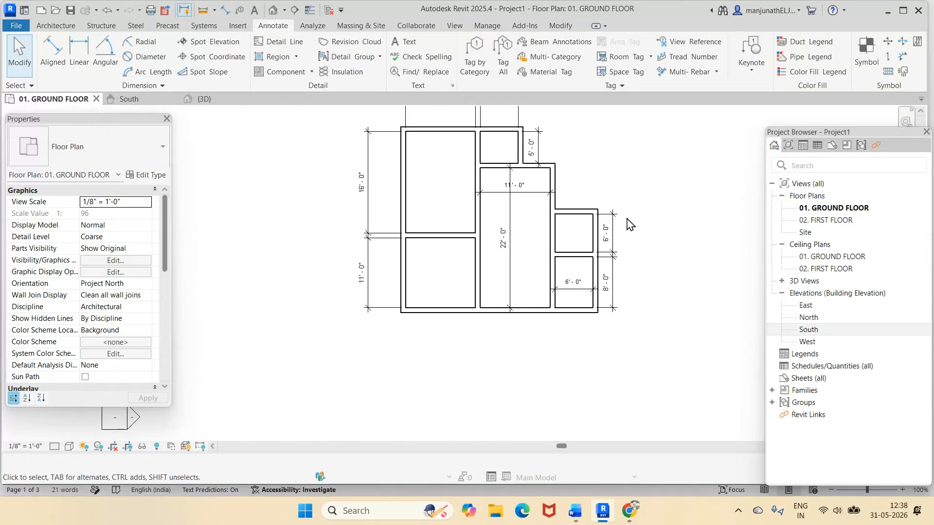
pyautogui.scroll(1, 612, 154)
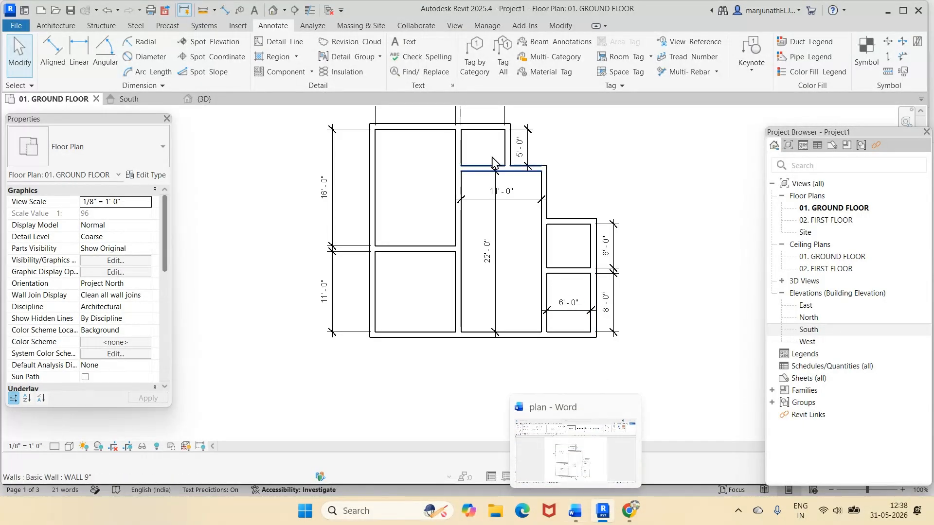
pyautogui.click(203, 99)
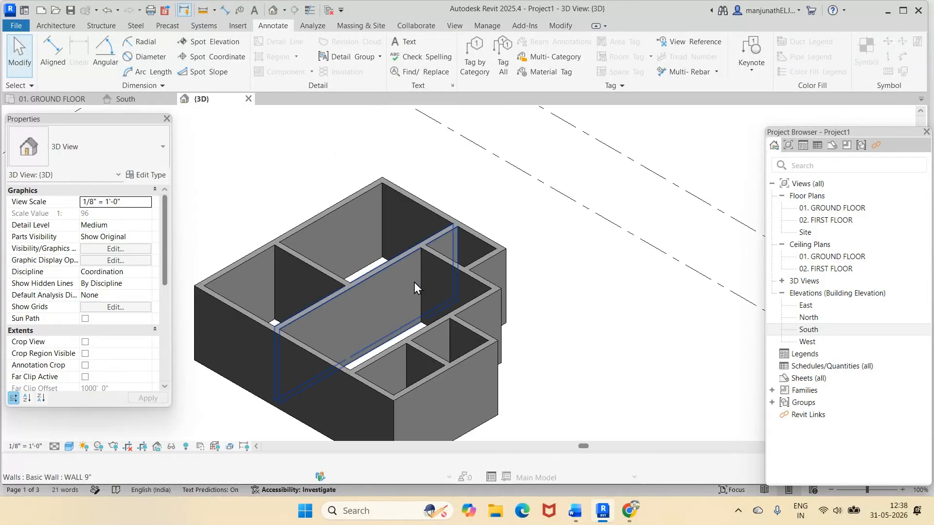
pyautogui.scroll(2, 433, 307)
pyautogui.scroll(-5, 425, 308)
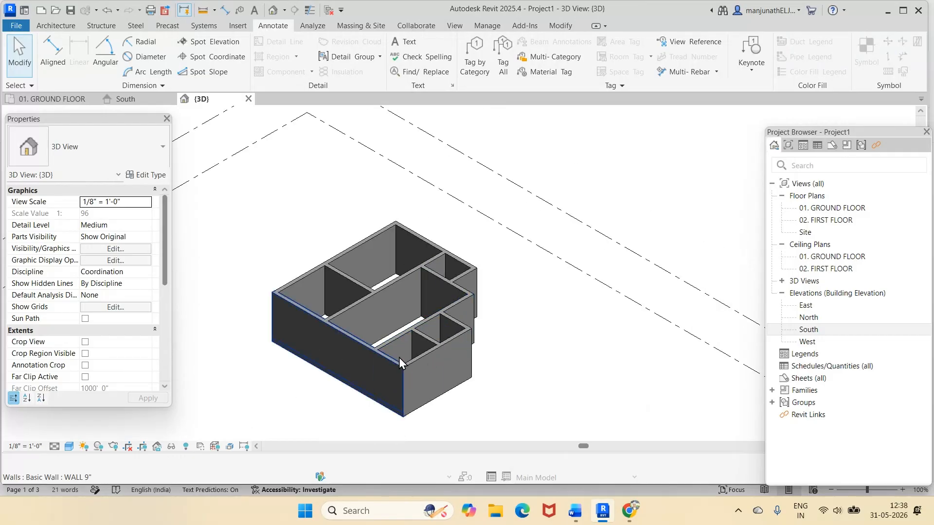
pyautogui.scroll(2, 412, 371)
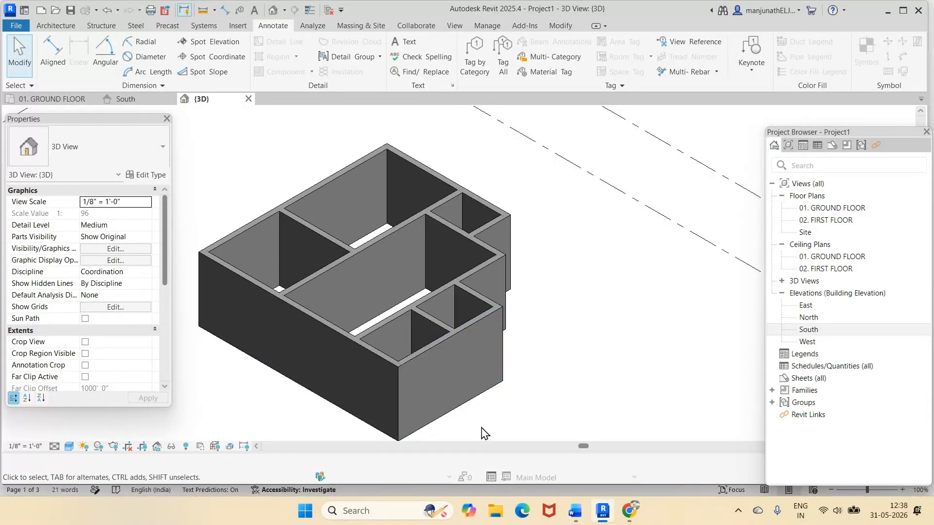
pyautogui.click(572, 514)
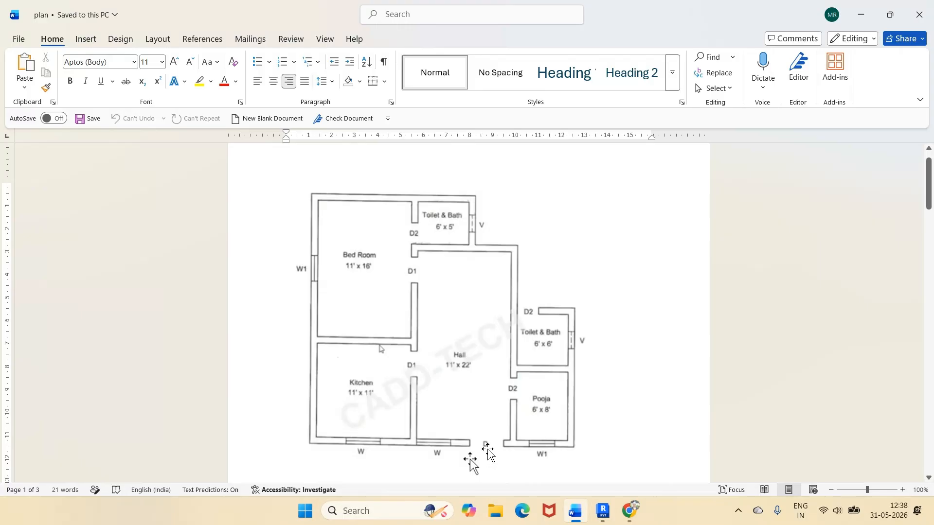
pyautogui.click(603, 510)
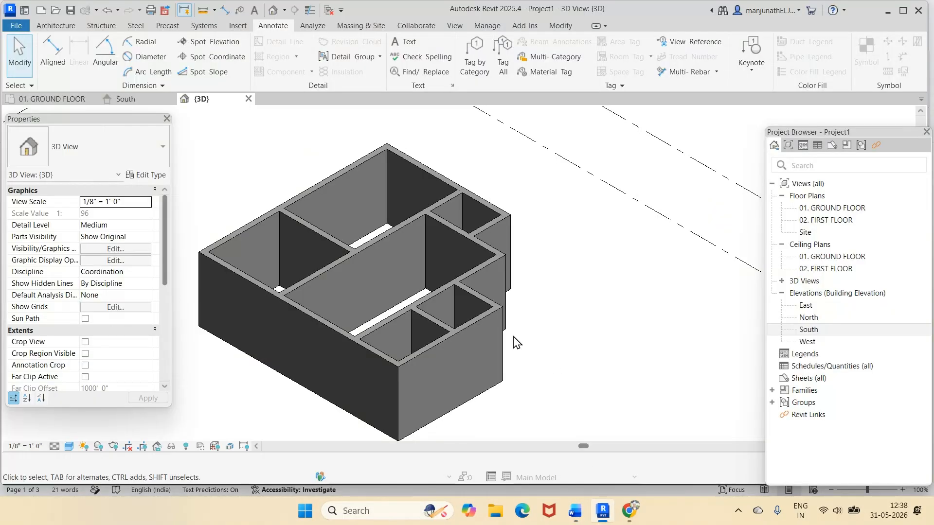
# Step: Start the Door tool in Revit and look up the door sizes listed below the plan in Word
pyautogui.click(56, 26)
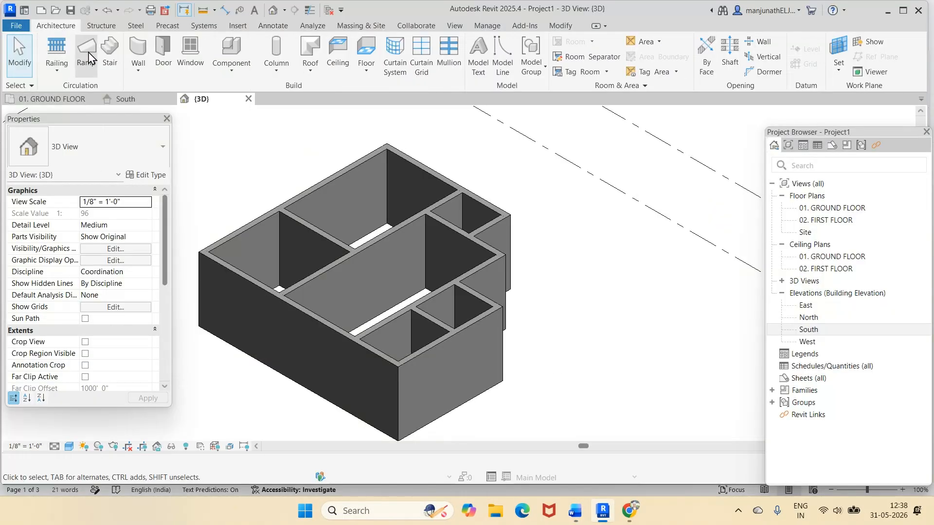
pyautogui.click(163, 53)
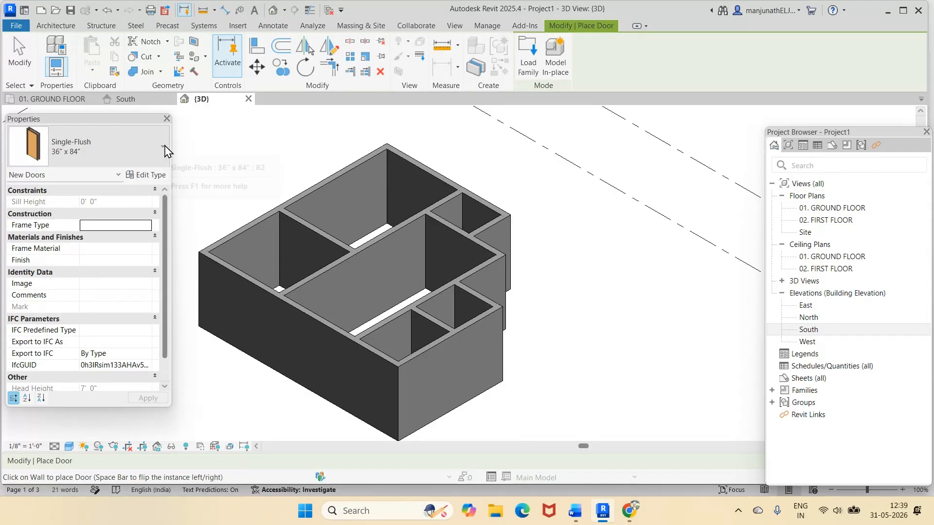
pyautogui.click(574, 512)
pyautogui.scroll(-4, 382, 402)
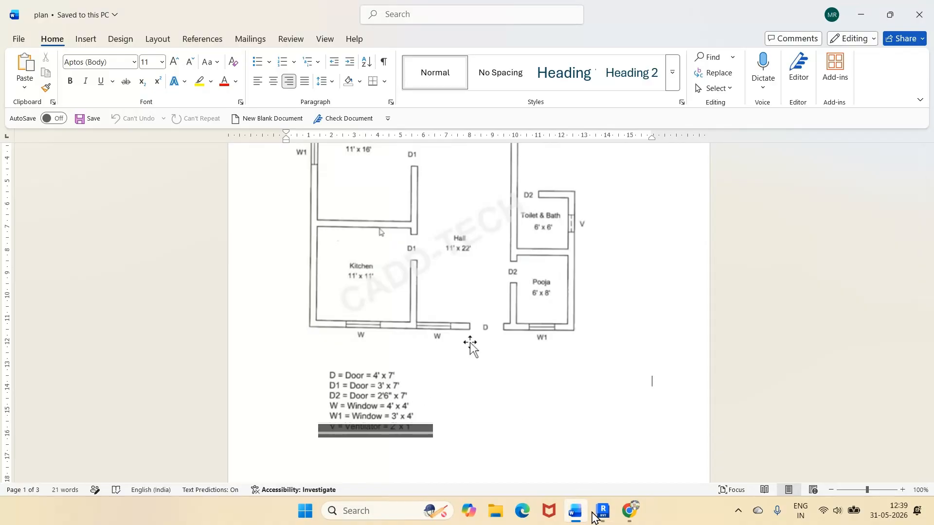
pyautogui.hotkey('alt', 'Tab')
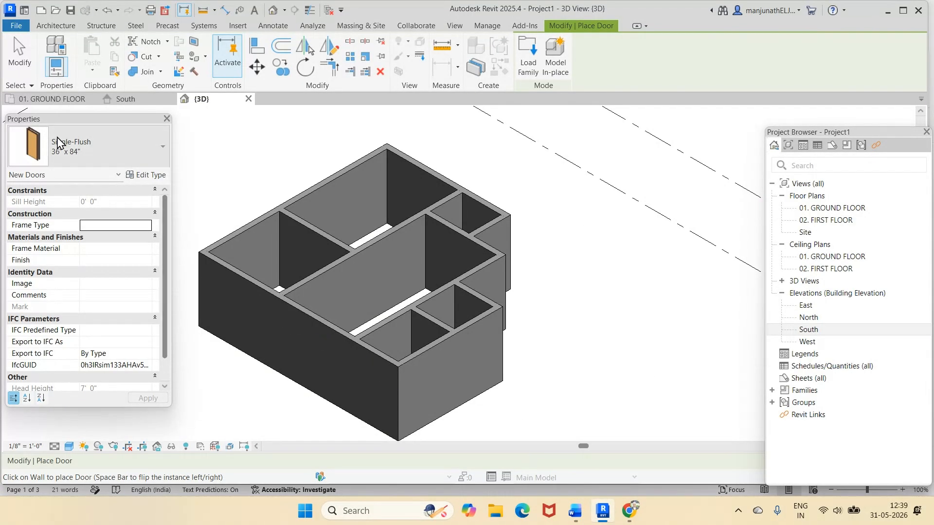
# Step: Duplicate the Single-Flush 36" x 84" door type as a new type named D
pyautogui.click(81, 151)
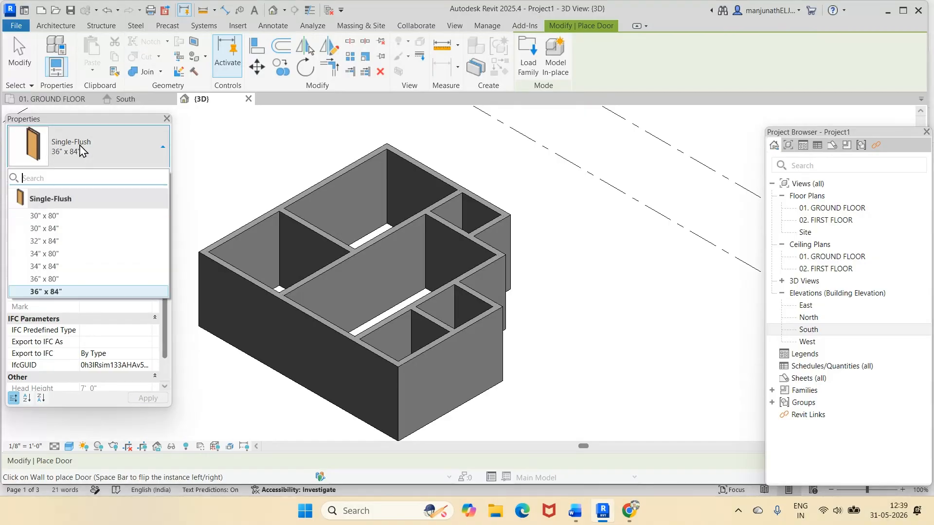
pyautogui.click(55, 292)
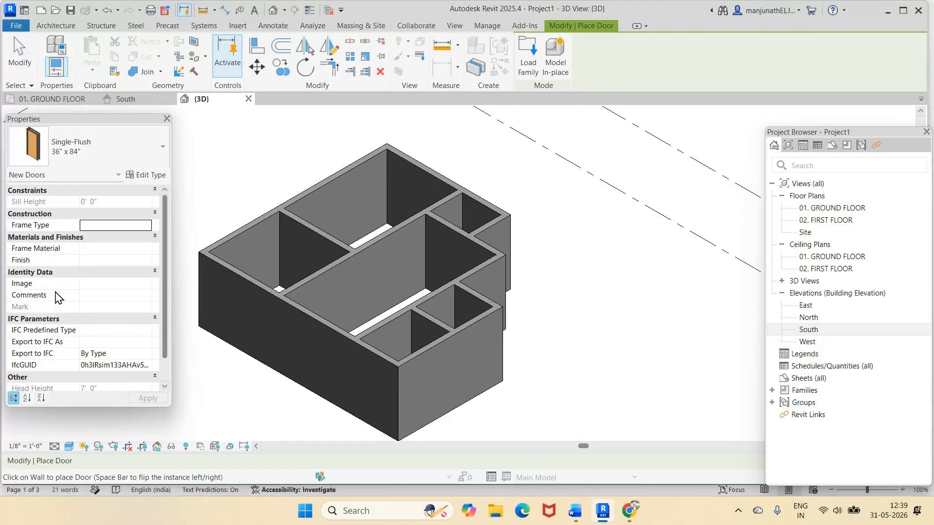
pyautogui.click(142, 175)
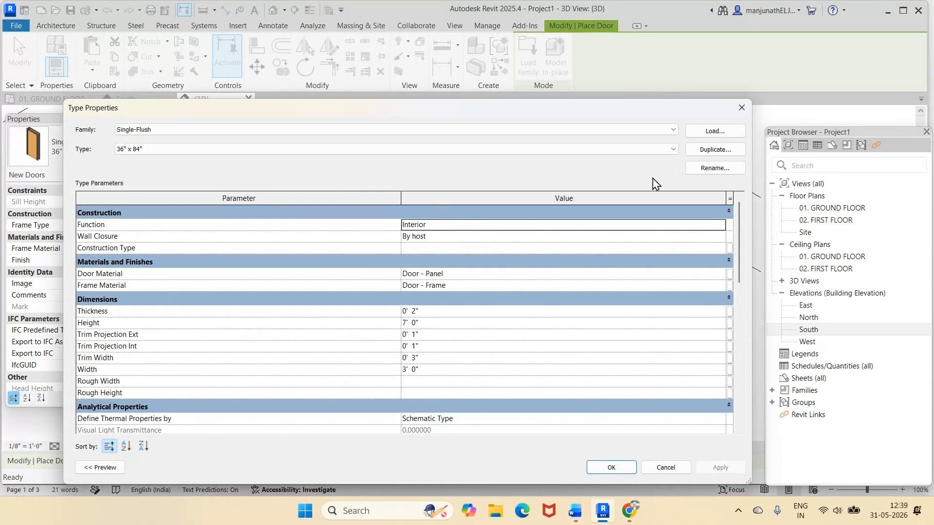
pyautogui.click(714, 150)
pyautogui.click(483, 323)
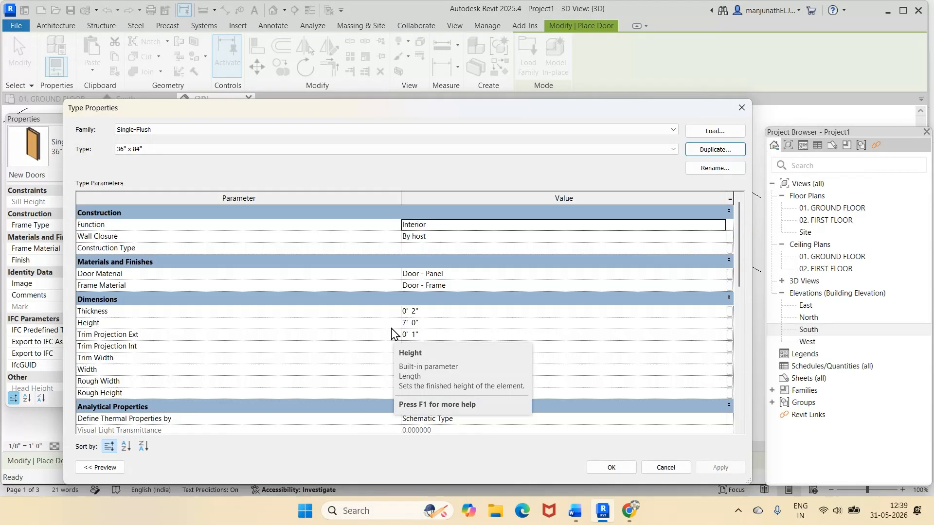
pyautogui.click(714, 152)
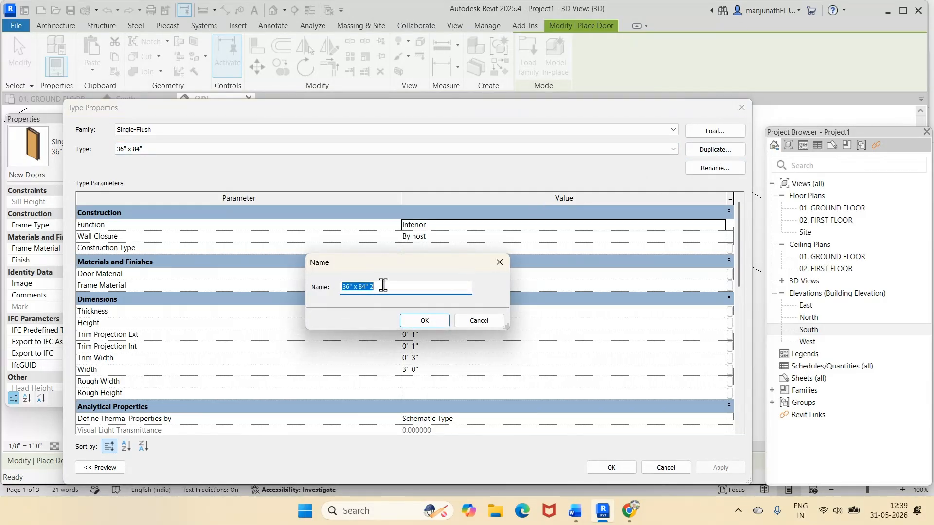
pyautogui.write('D')
pyautogui.click(413, 322)
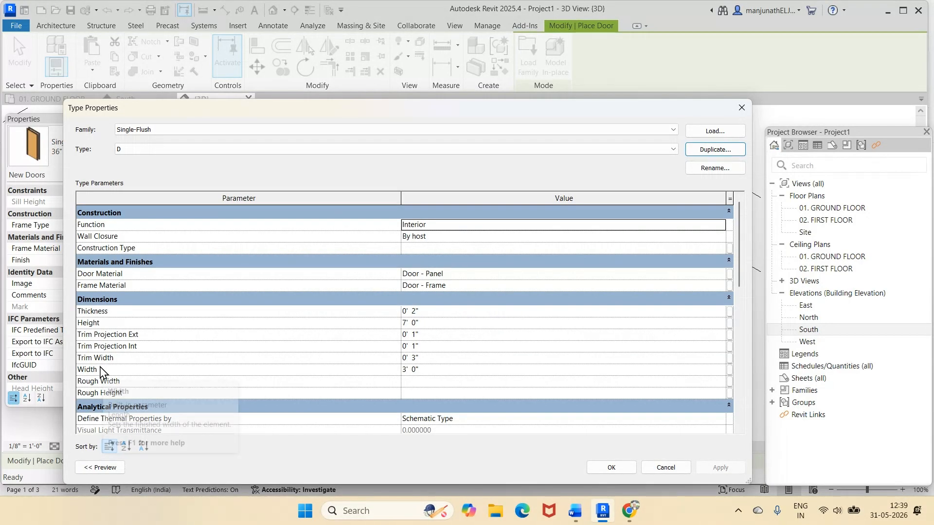
# Step: Set door type D's width to 4' 0" and apply the type properties
pyautogui.click(434, 371)
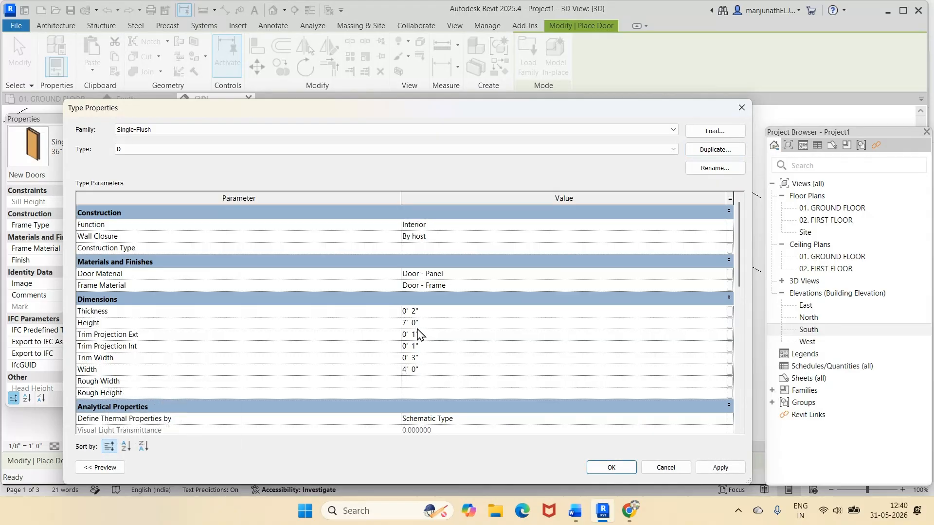
pyautogui.click(724, 469)
pyautogui.click(611, 468)
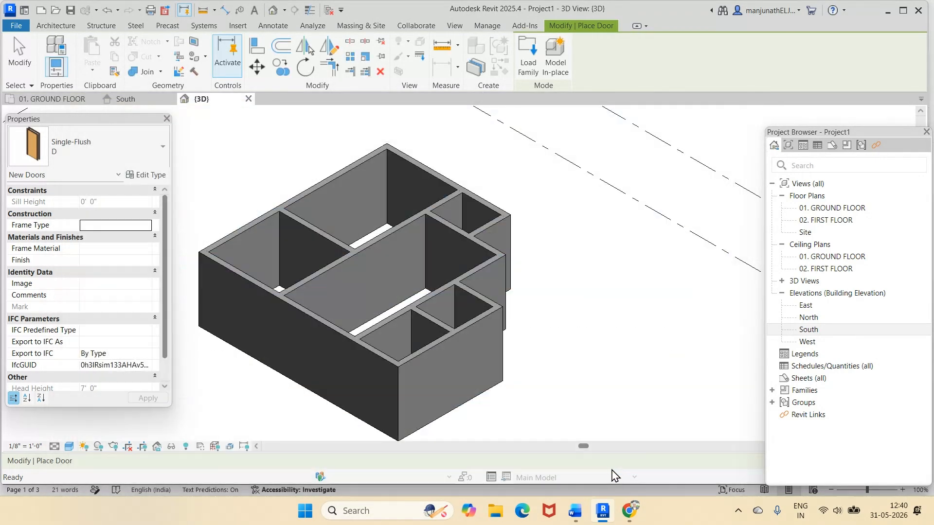
# Step: Duplicate the Single-Flush door type D as D1 and set its width to 3' 0", following the door sizes in the Word plan
pyautogui.click(71, 29)
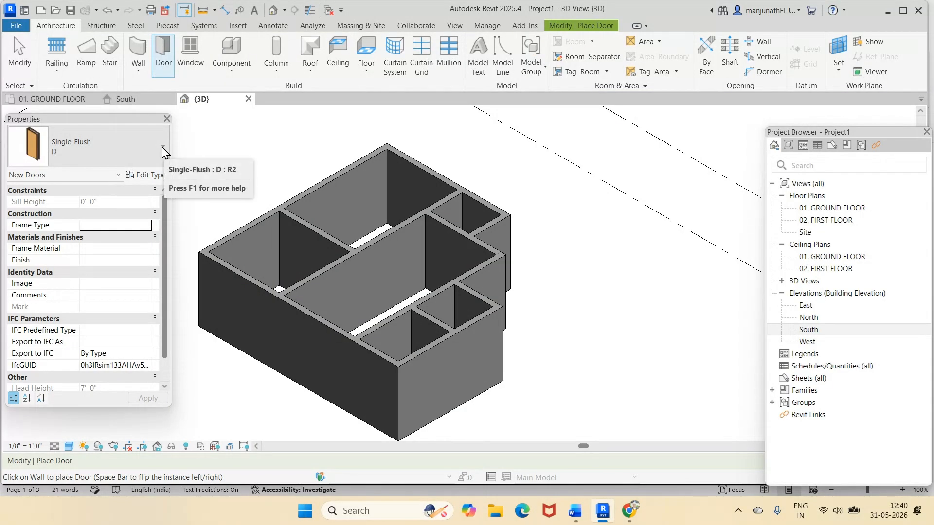
pyautogui.click(147, 176)
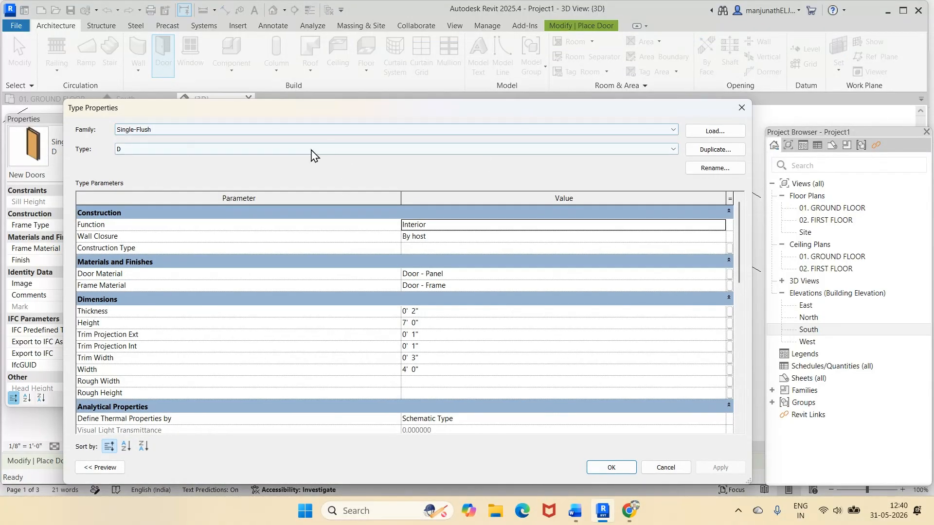
pyautogui.click(715, 151)
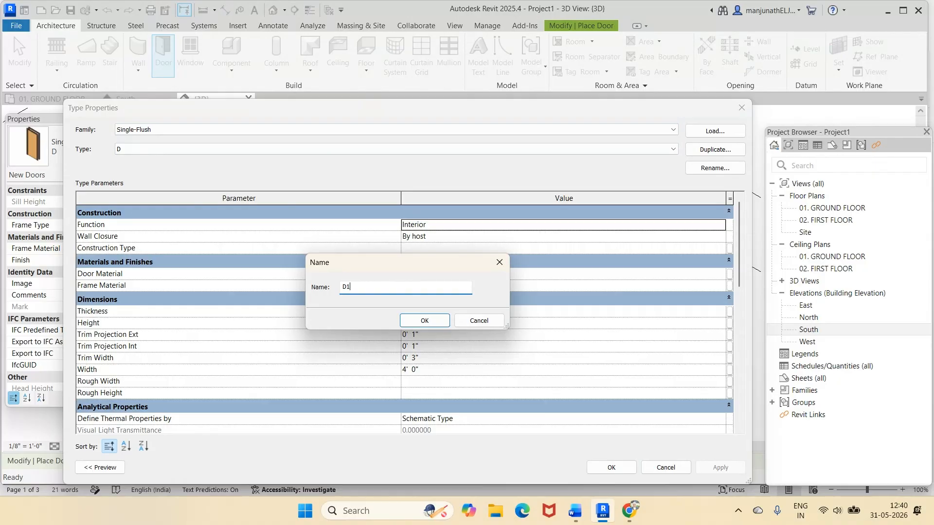
pyautogui.click(425, 322)
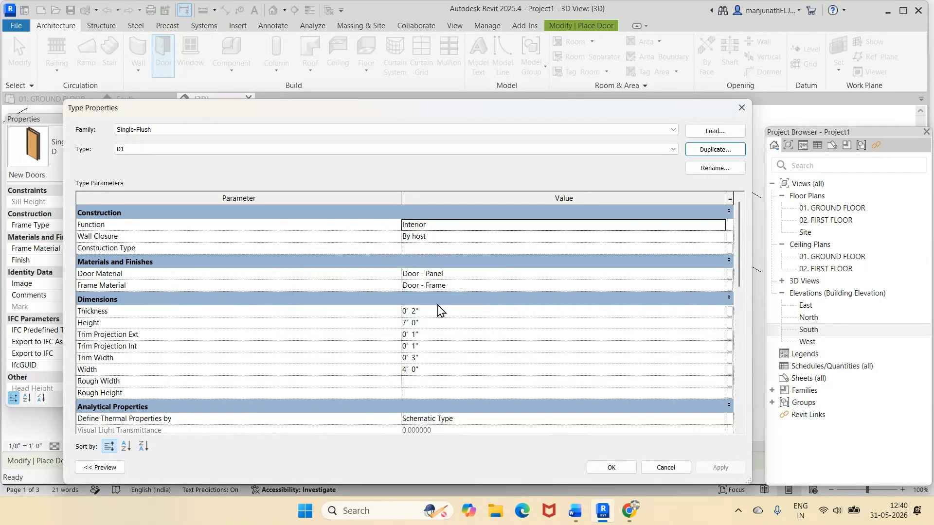
pyautogui.click(575, 511)
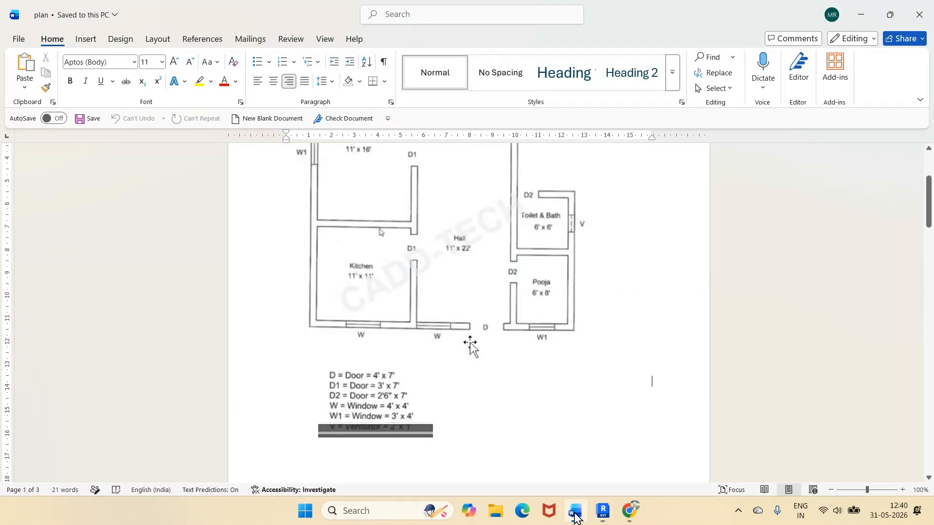
pyautogui.click(603, 511)
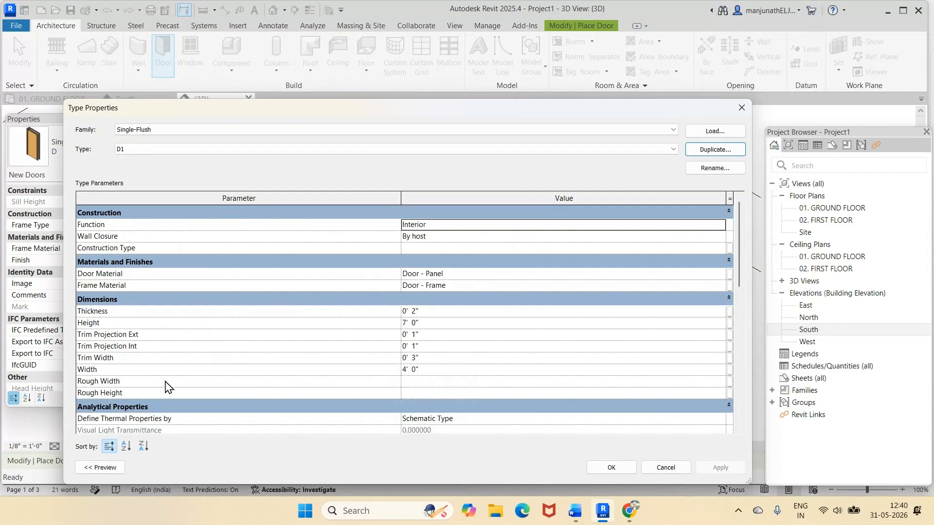
pyautogui.click(406, 372)
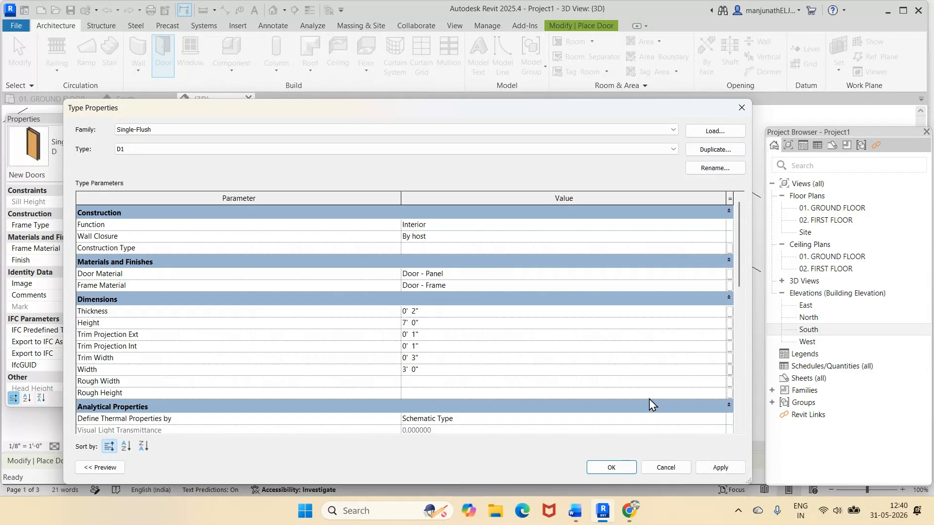
pyautogui.click(722, 467)
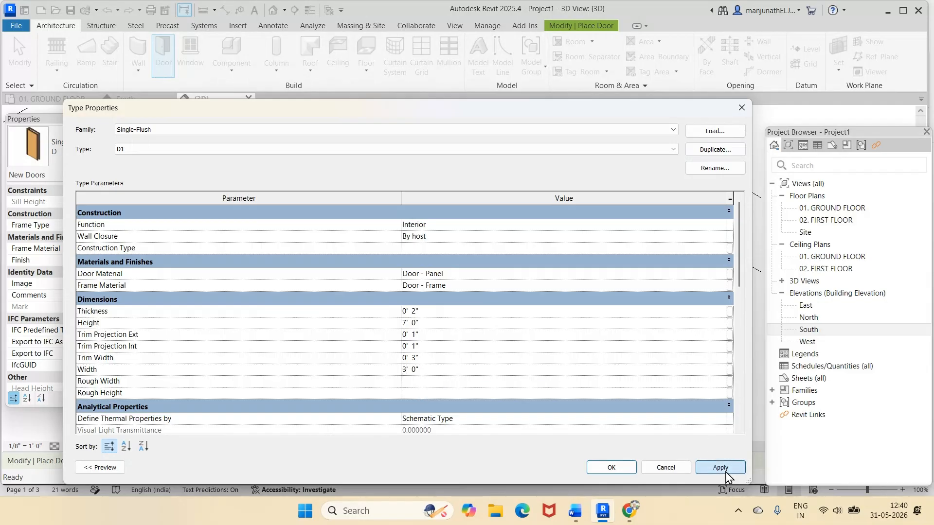
pyautogui.click(604, 470)
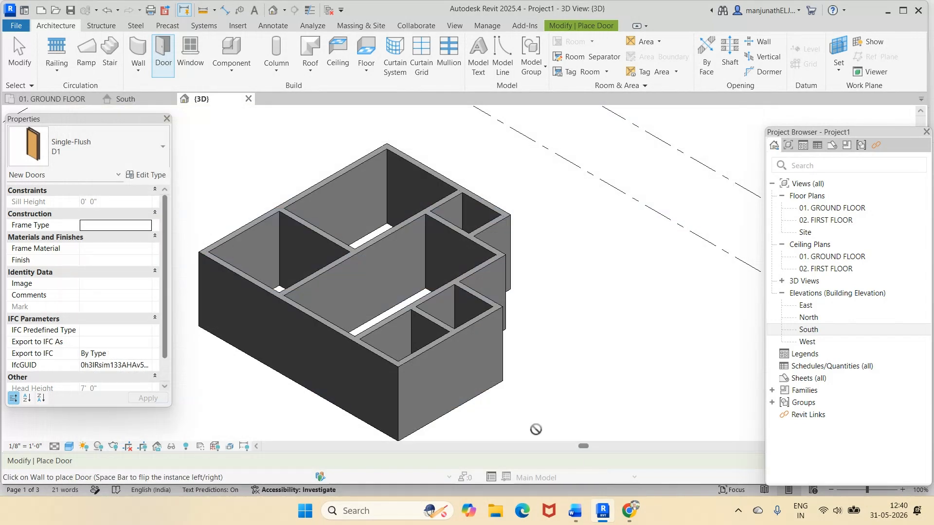
# Step: Duplicate door type D1 as D2 and set its width to 2' 6", following the door sizes in the Word plan
pyautogui.click(144, 176)
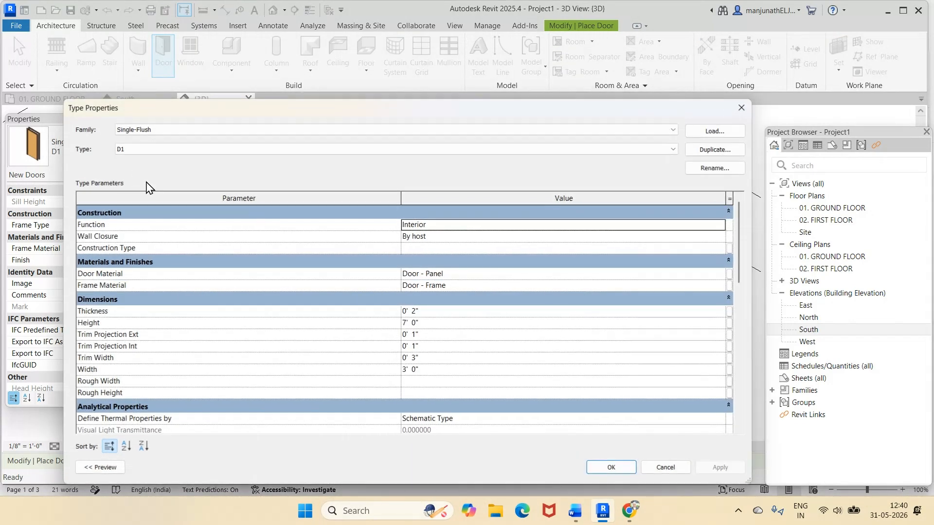
pyautogui.click(725, 152)
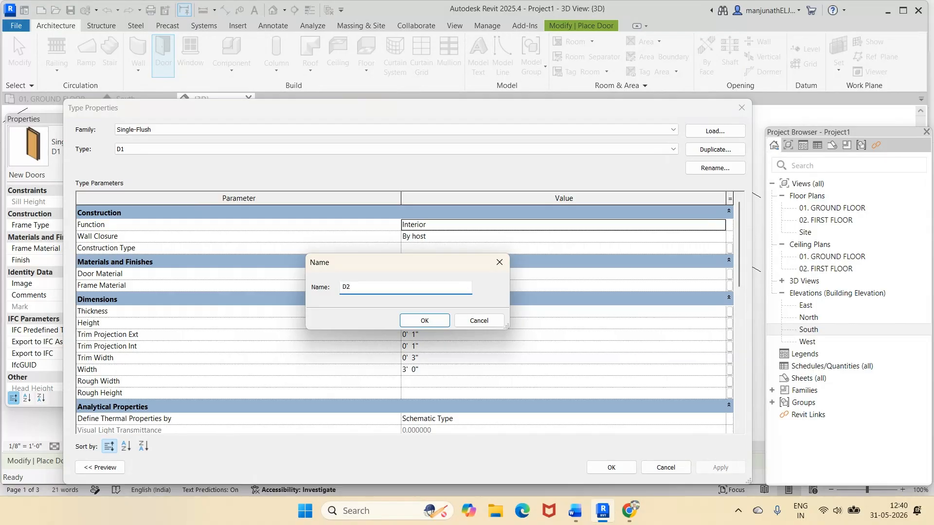
pyautogui.click(425, 320)
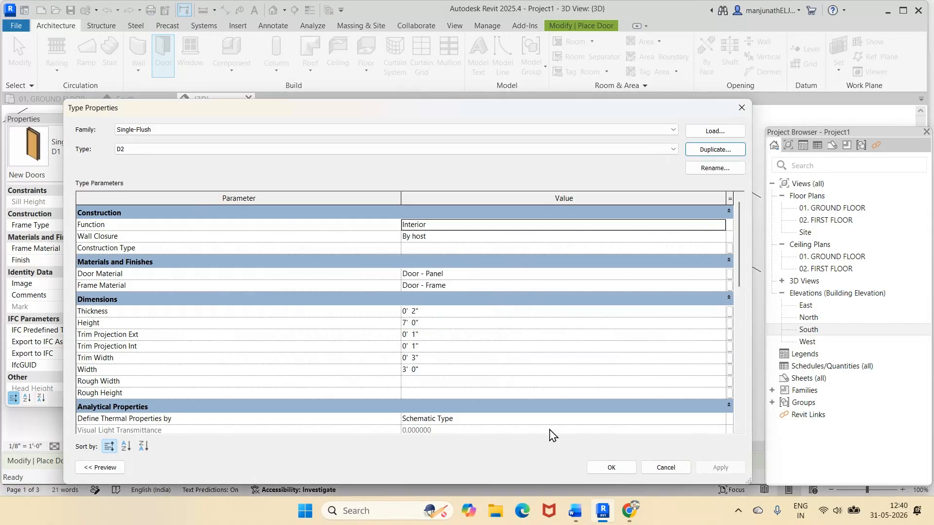
pyautogui.click(576, 515)
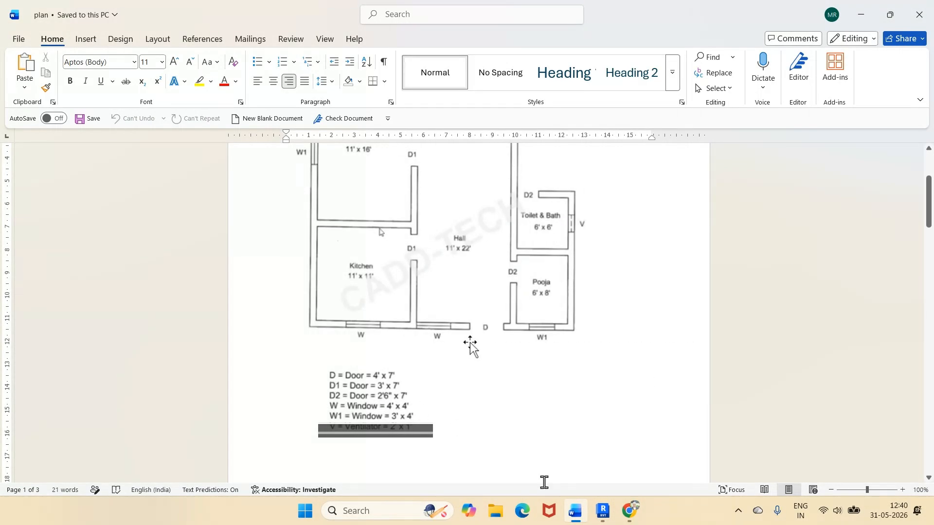
pyautogui.click(603, 511)
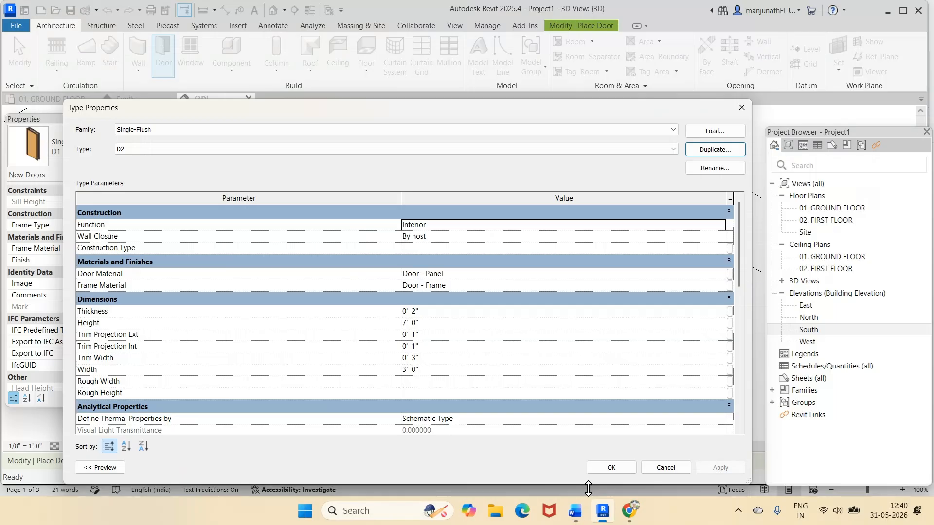
pyautogui.click(406, 371)
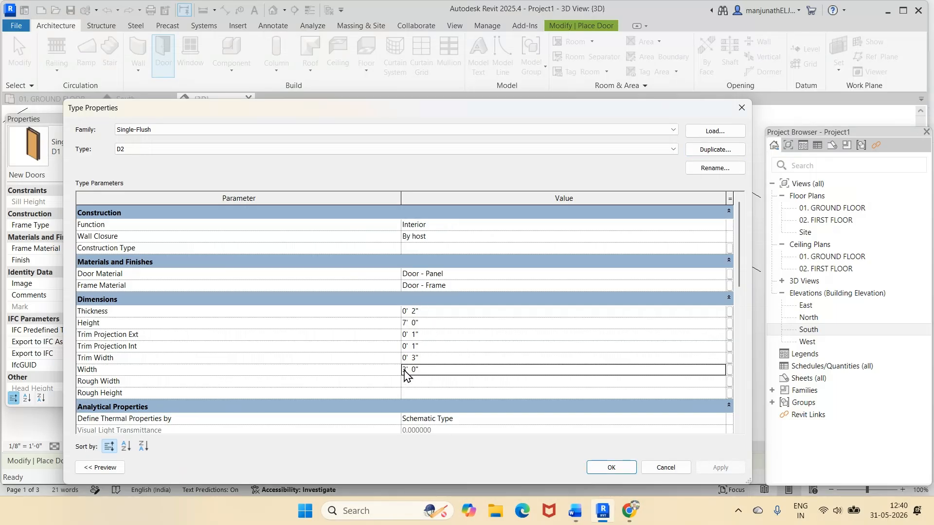
pyautogui.click(440, 371)
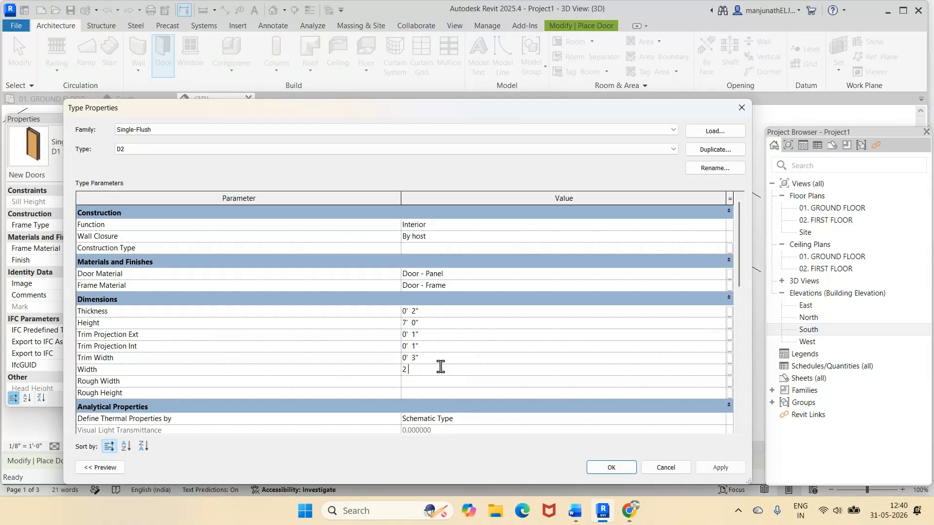
pyautogui.click(720, 468)
pyautogui.click(611, 468)
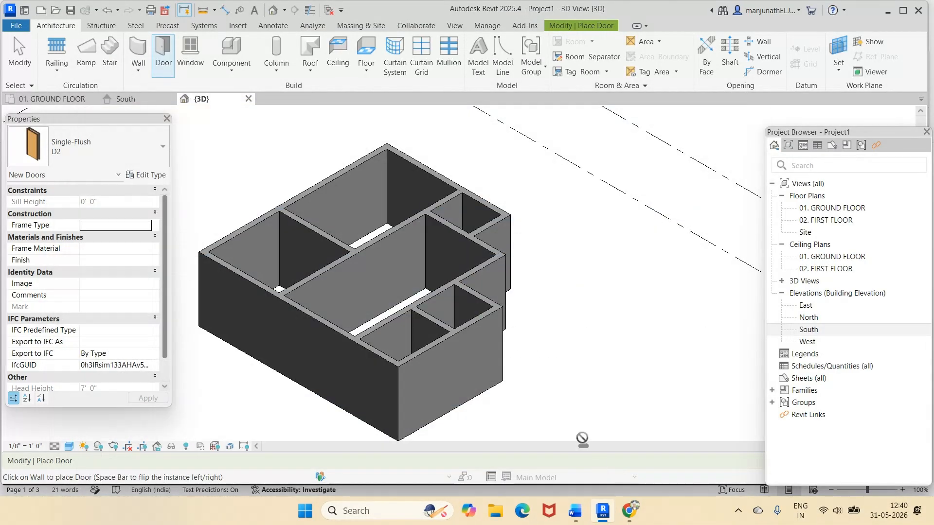
# Step: Check the location of main door D on the Word plan, and open the 01. GROUND FLOOR plan in Revit at the hall entrance
pyautogui.scroll(-3, 576, 358)
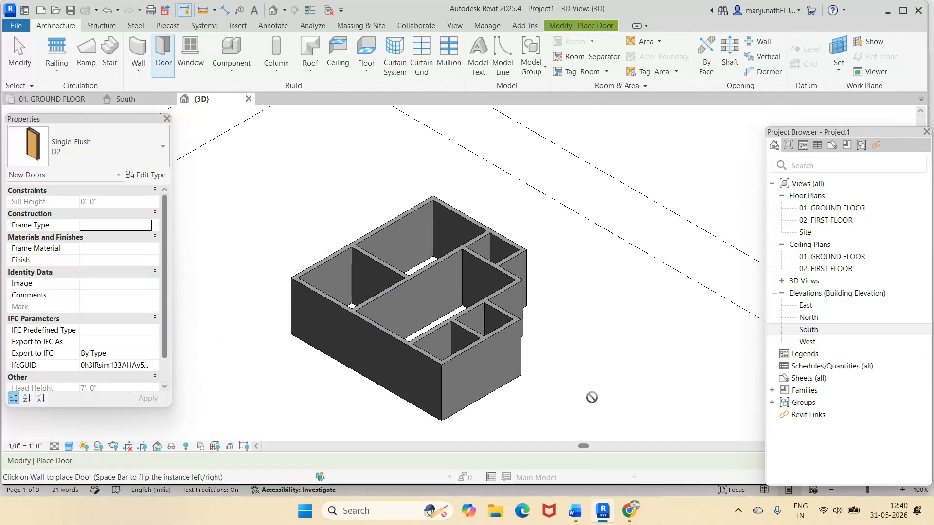
pyautogui.click(575, 513)
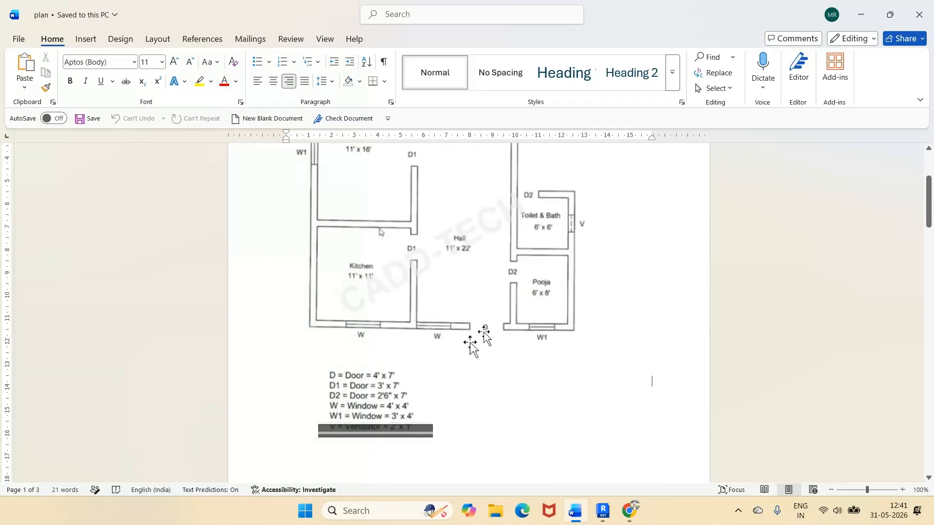
pyautogui.click(603, 511)
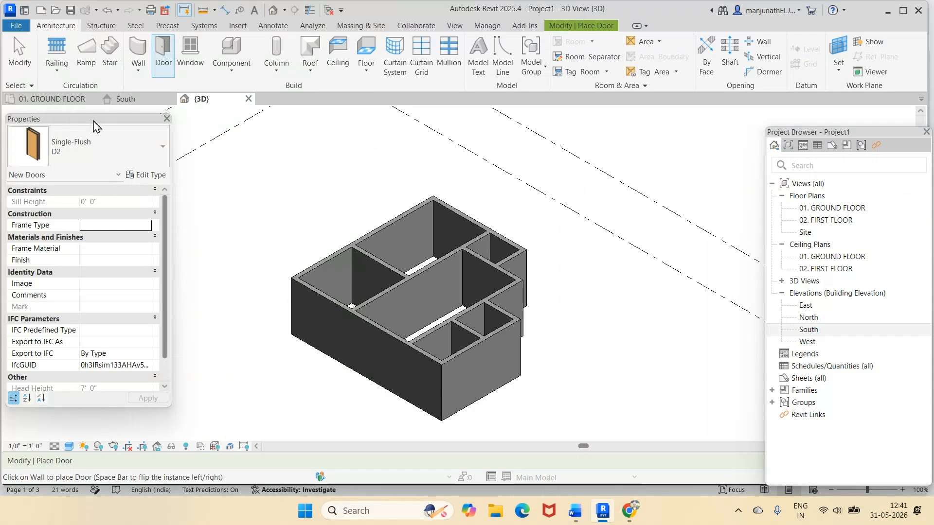
pyautogui.click(69, 98)
pyautogui.scroll(3, 596, 375)
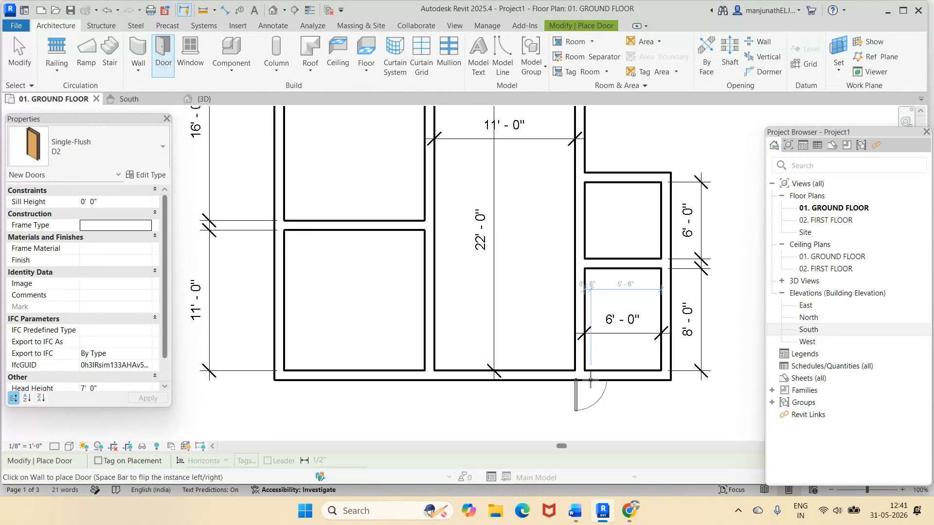
pyautogui.scroll(-2, 596, 399)
pyautogui.scroll(2, 590, 433)
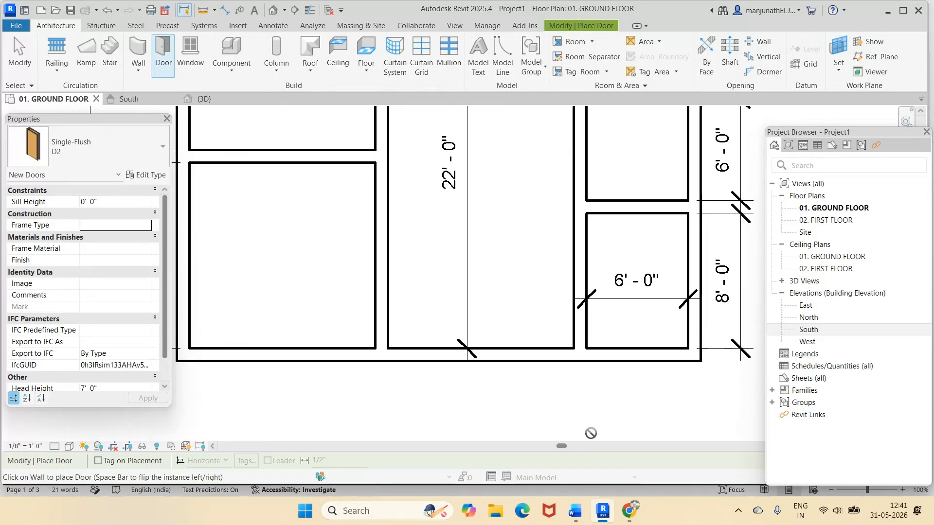
# Step: Place a type D door in the hall's front wall, swinging inward and hinged beside the pooja room, about 6" from its wall
pyautogui.press('Escape')
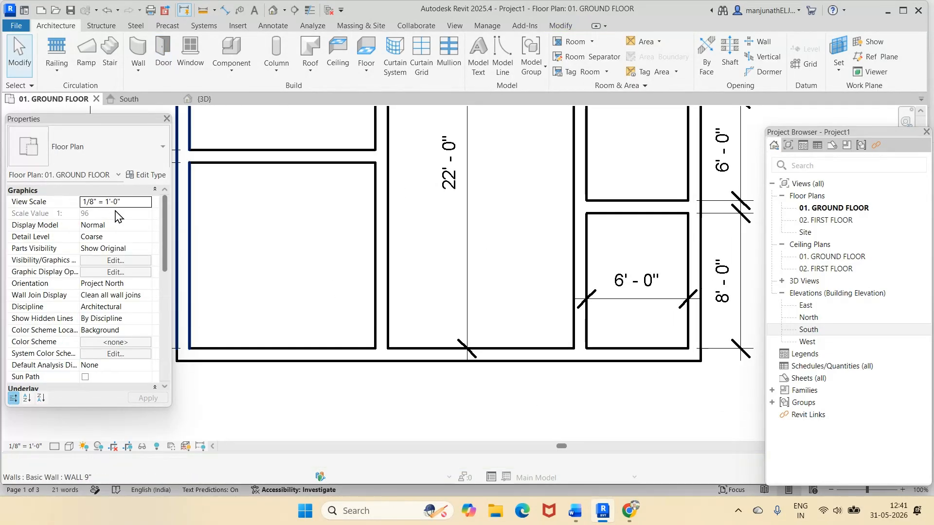
pyautogui.click(163, 51)
pyautogui.click(163, 147)
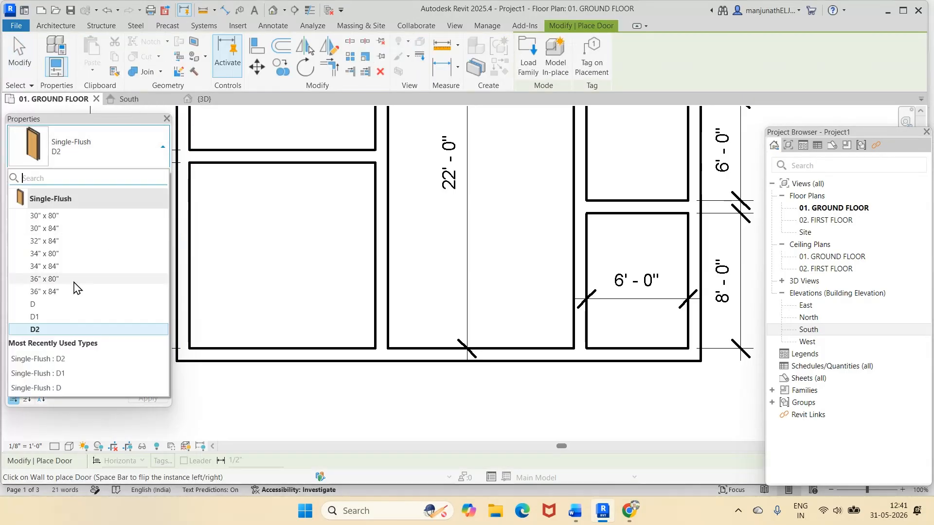
pyautogui.click(49, 305)
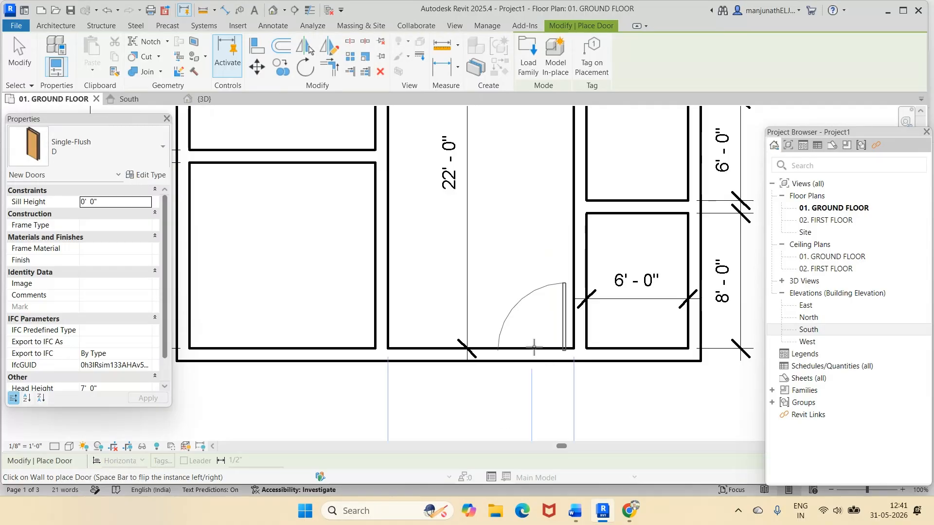
pyautogui.press('space')
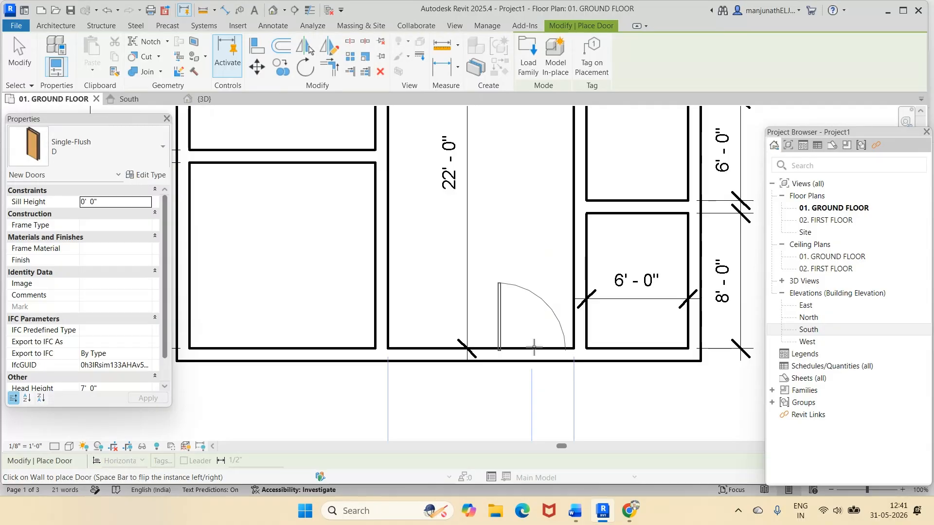
pyautogui.press('space')
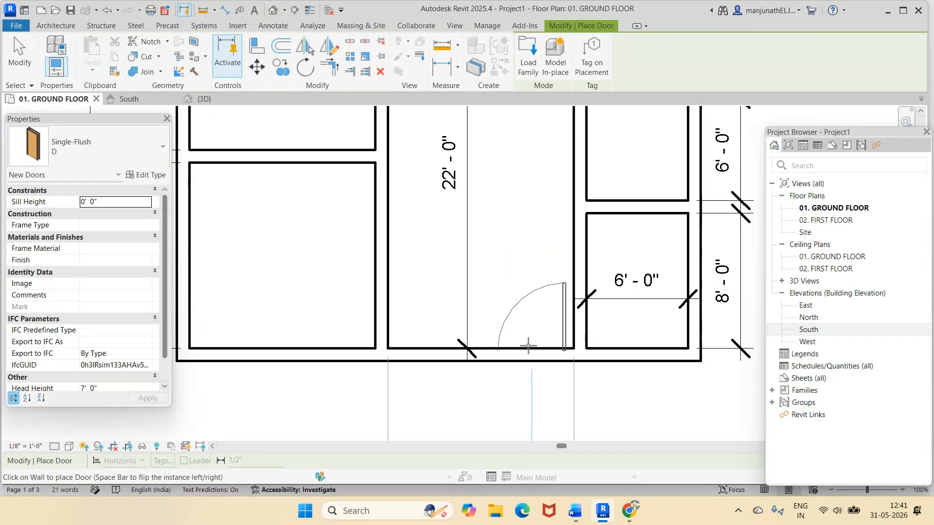
pyautogui.click(528, 346)
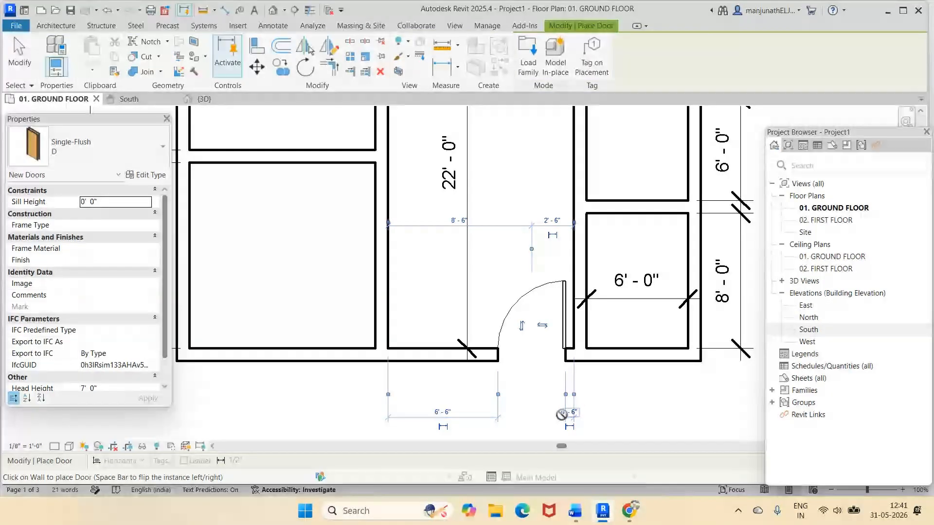
pyautogui.press('Escape')
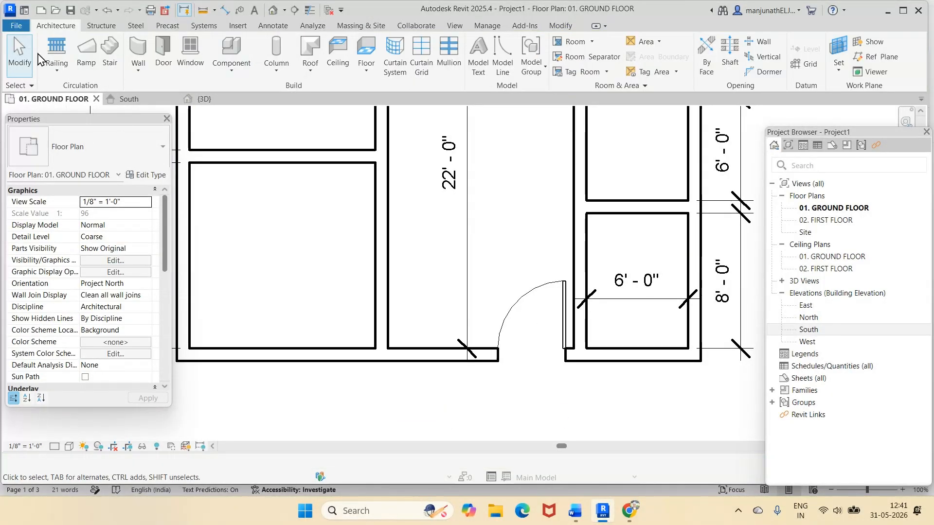
# Step: Move the hall door's centre witness line to its hinge-side jamb and set the door's offset from the pooja room wall to 0' 8"
pyautogui.click(549, 291)
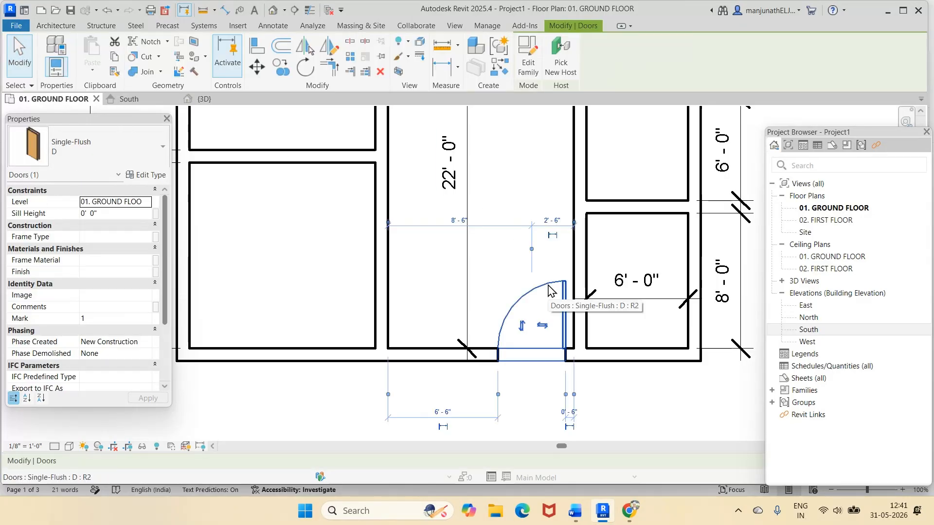
pyautogui.click(531, 250)
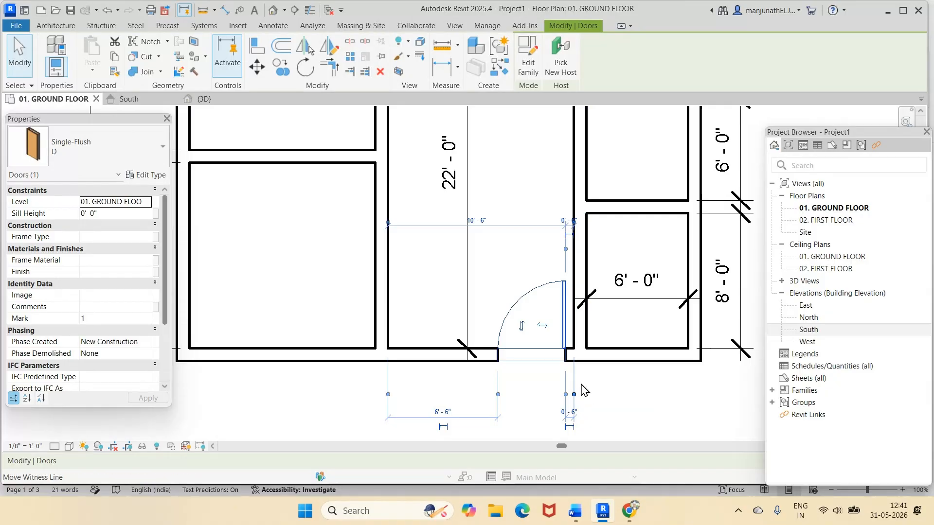
pyautogui.click(568, 413)
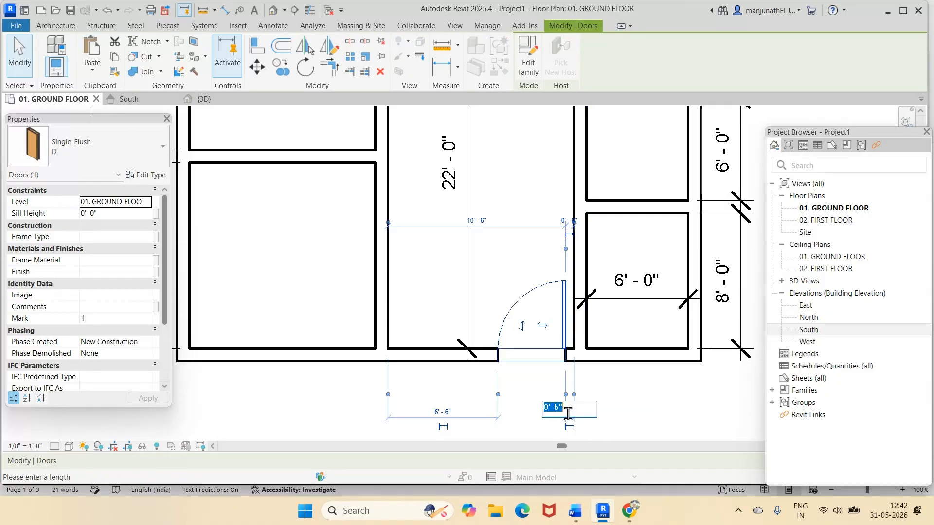
pyautogui.write("0'")
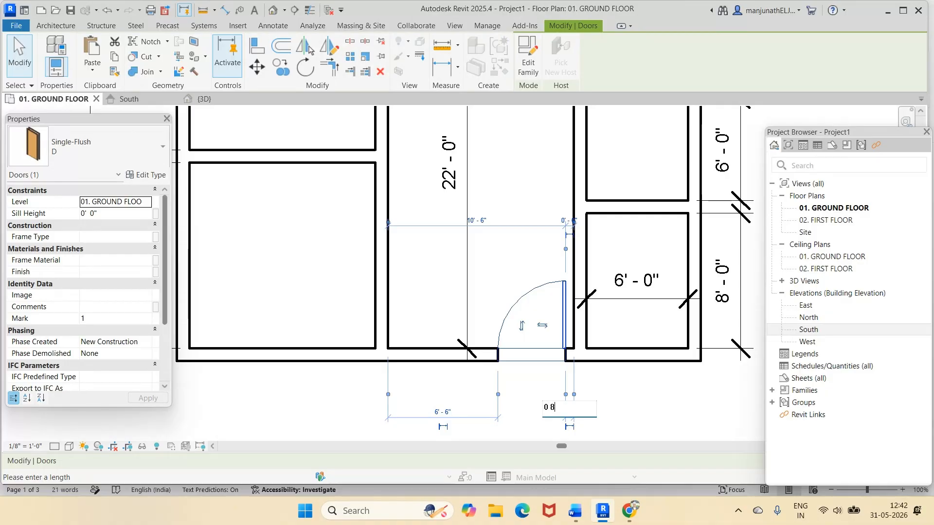
pyautogui.write(' - 8')
pyautogui.press('Return')
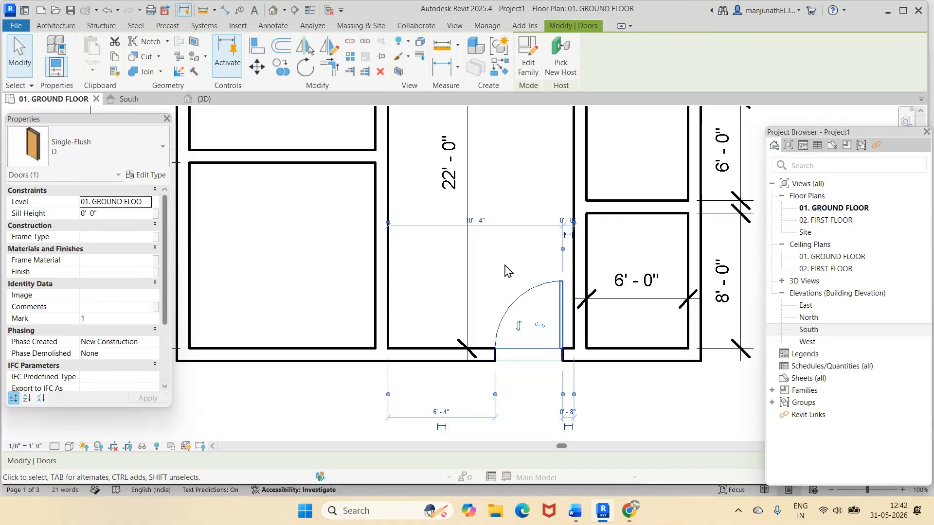
pyautogui.click(515, 200)
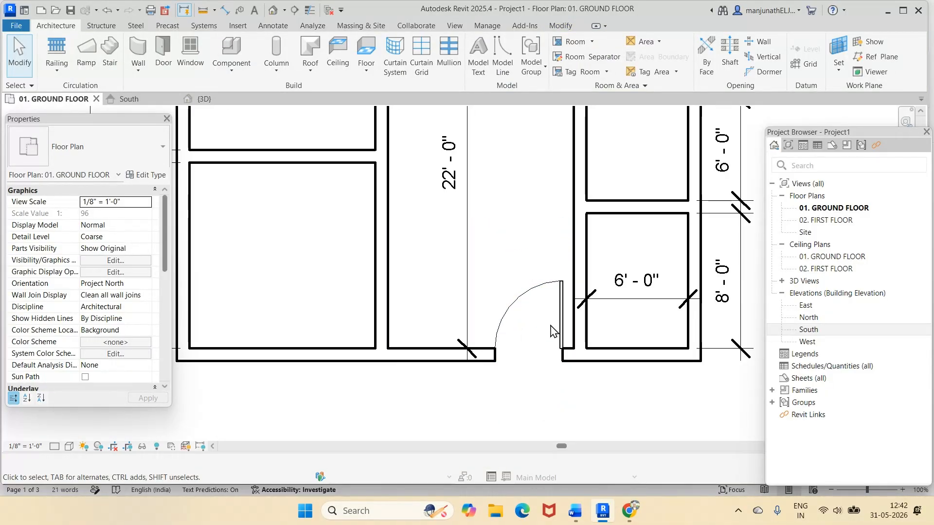
# Step: Open the 3D view and examine the hall's entrance door from several angles
pyautogui.click(204, 98)
pyautogui.scroll(8, 384, 396)
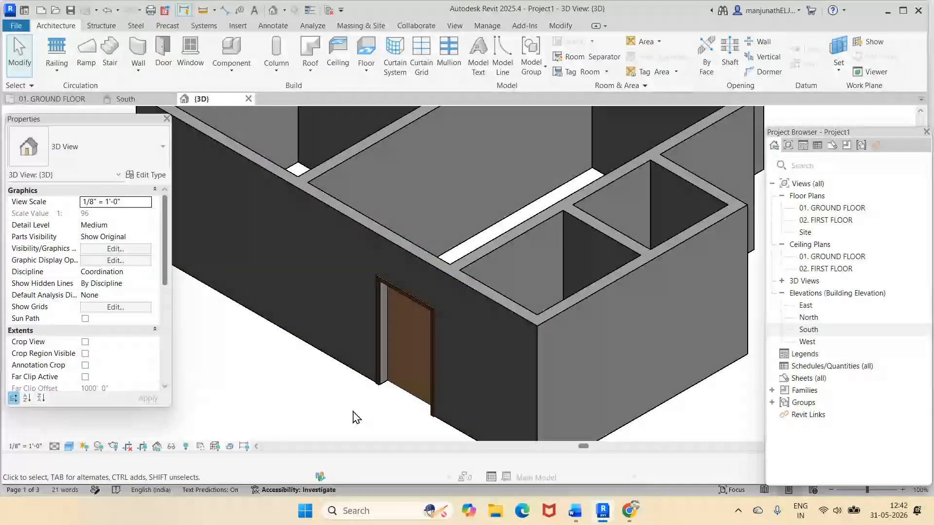
pyautogui.scroll(-5, 467, 345)
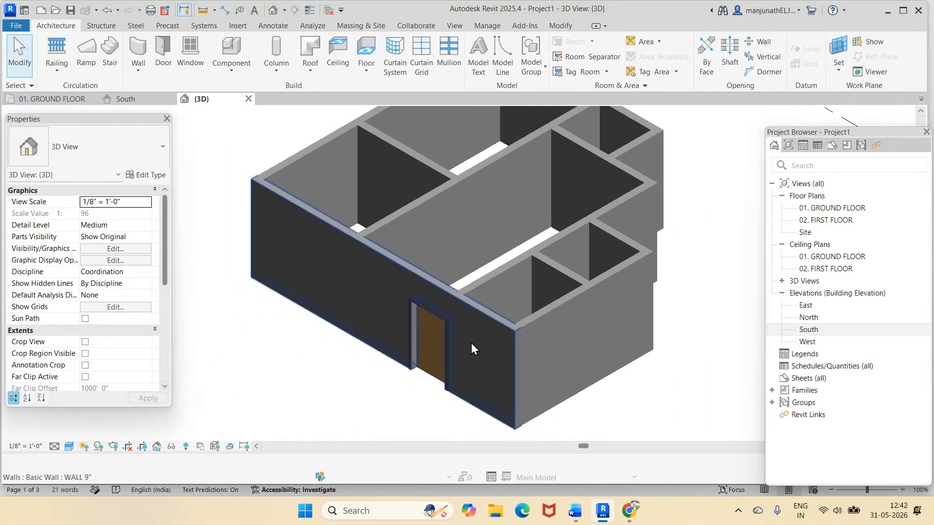
pyautogui.keyDown('shift'); pyautogui.moveTo(473, 306); pyautogui.dragTo(507, 305, button='middle'); pyautogui.keyUp('shift')
pyautogui.keyDown('shift'); pyautogui.moveTo(423, 365); pyautogui.dragTo(509, 341, button='middle'); pyautogui.keyUp('shift')
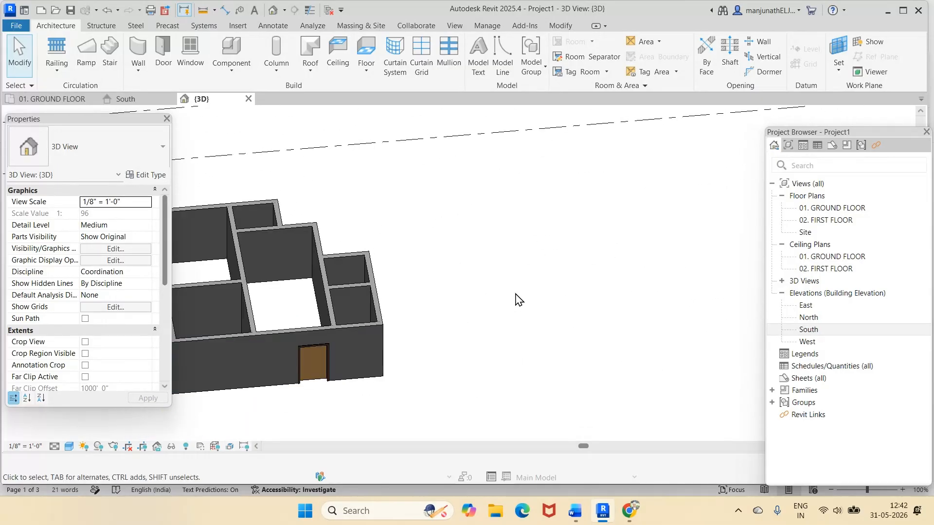
pyautogui.keyDown('shift'); pyautogui.moveTo(447, 329); pyautogui.dragTo(433, 348, button='middle'); pyautogui.keyUp('shift')
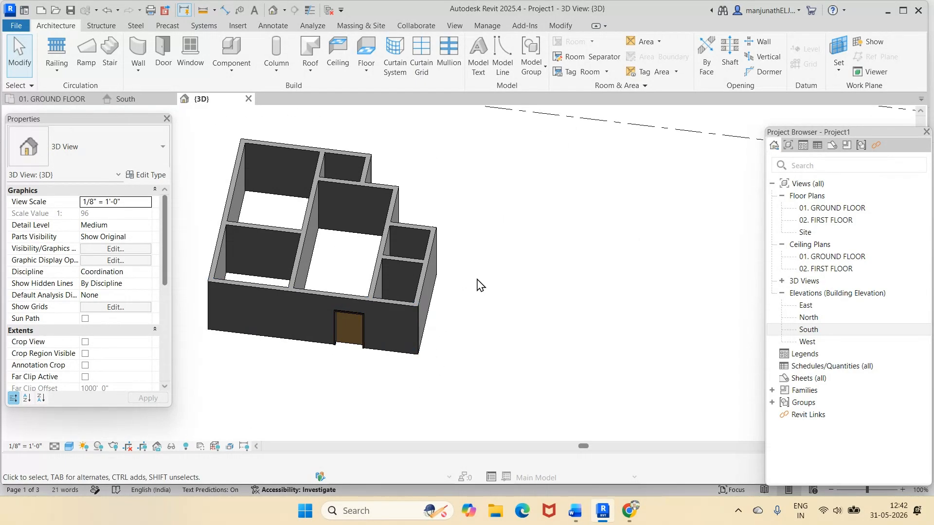
# Step: Return to the 01. GROUND FLOOR plan and check the D1 door locations on the Word plan before resuming in Revit
pyautogui.click(62, 99)
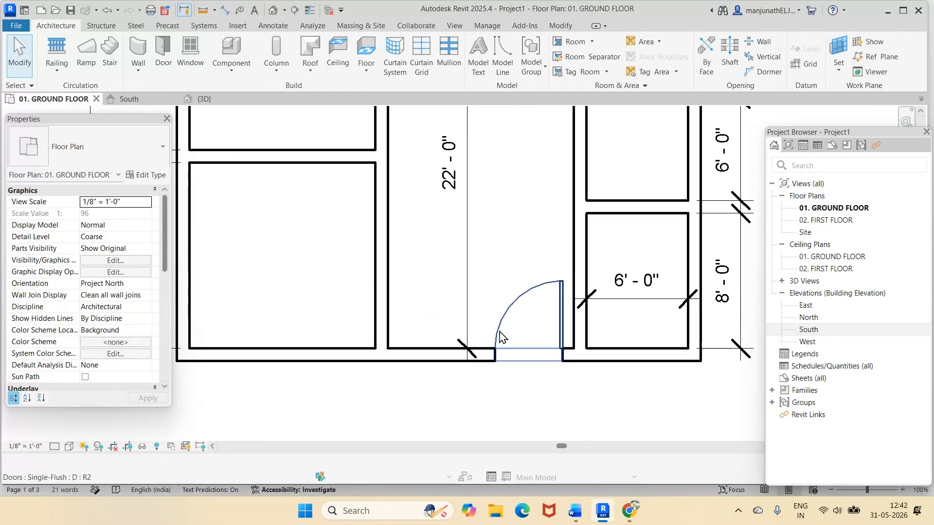
pyautogui.click(573, 515)
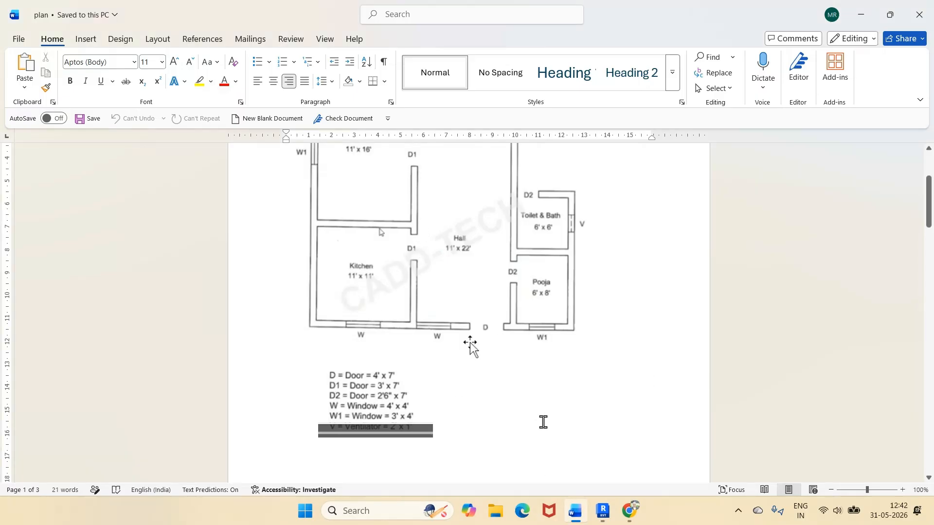
pyautogui.scroll(3, 457, 330)
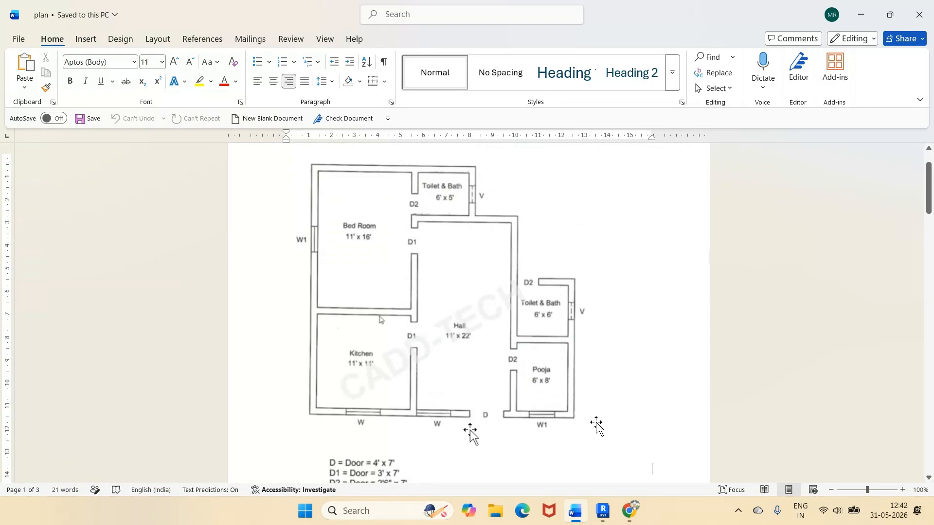
pyautogui.click(604, 512)
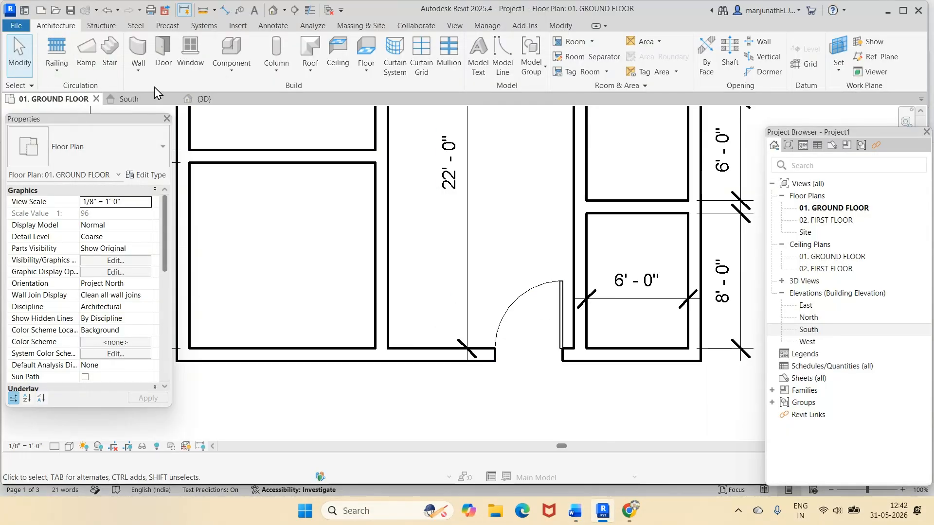
# Step: Place a type D1 door in the wall between kitchen and hall, swinging into the kitchen, about 6" from the bedroom partition
pyautogui.click(159, 57)
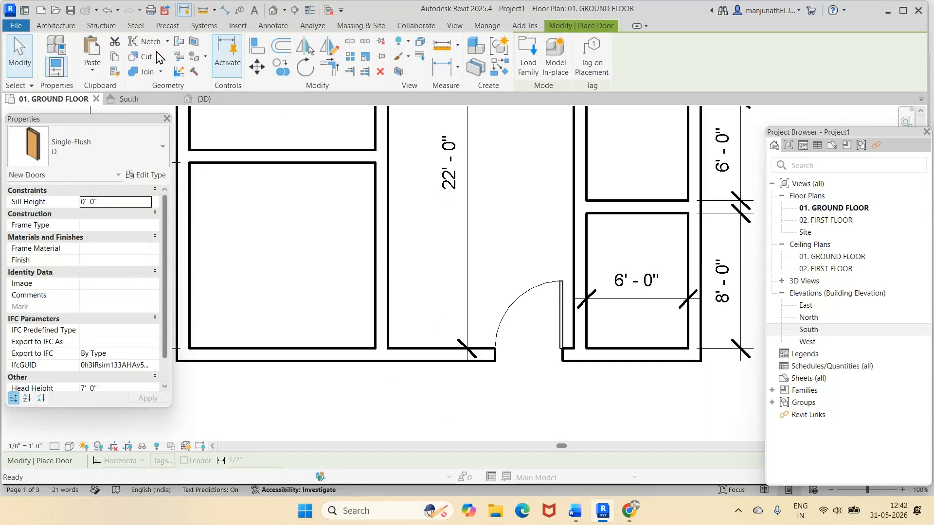
pyautogui.click(162, 151)
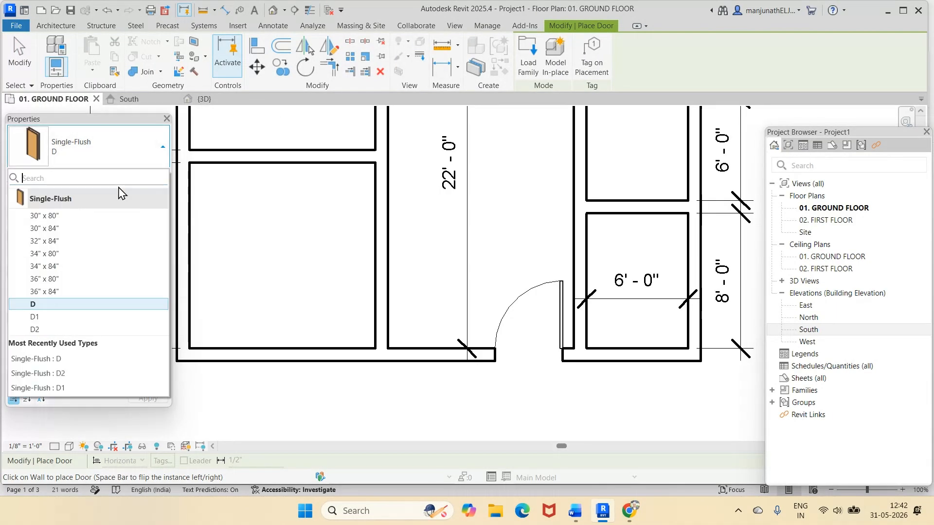
pyautogui.click(35, 317)
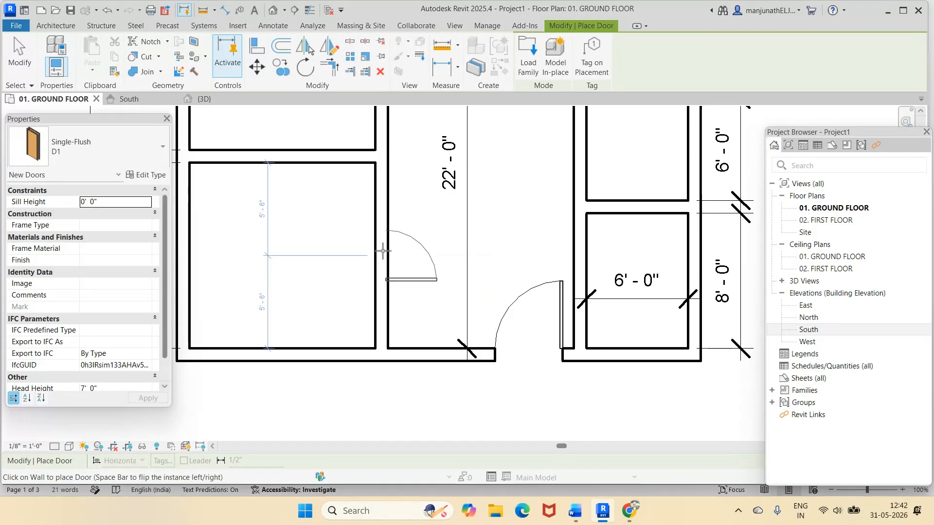
pyautogui.click(376, 196)
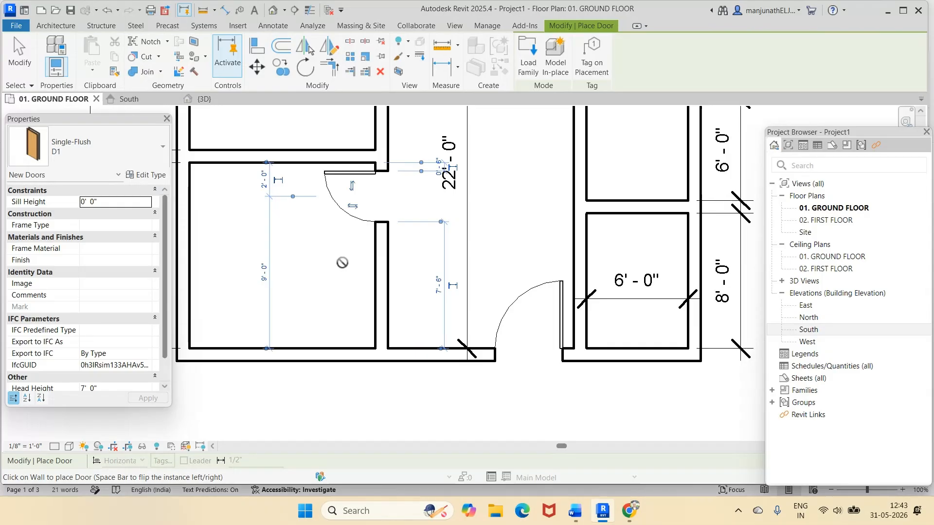
# Step: Place a type D1 door in the bedroom–hall wall, swinging into the hall, with its hinge side about 1' 0" from the toilet wall
pyautogui.scroll(2, 342, 262)
pyautogui.scroll(-6, 342, 263)
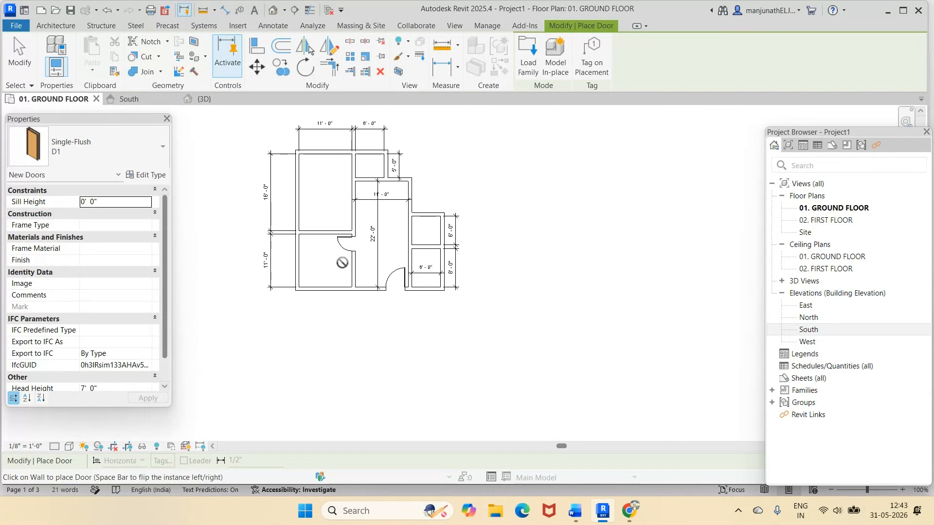
pyautogui.scroll(4, 335, 161)
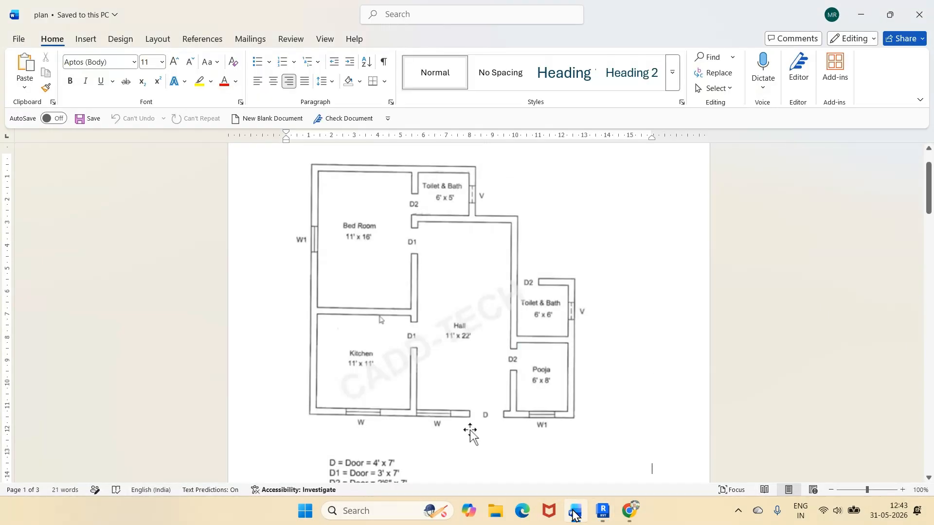
pyautogui.press('Escape')
pyautogui.press('Escape')
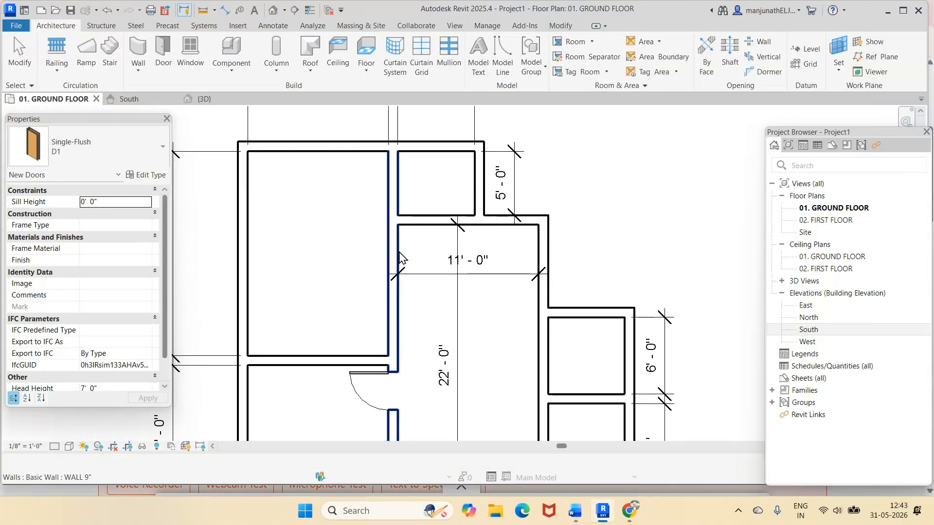
pyautogui.click(163, 51)
pyautogui.press('space')
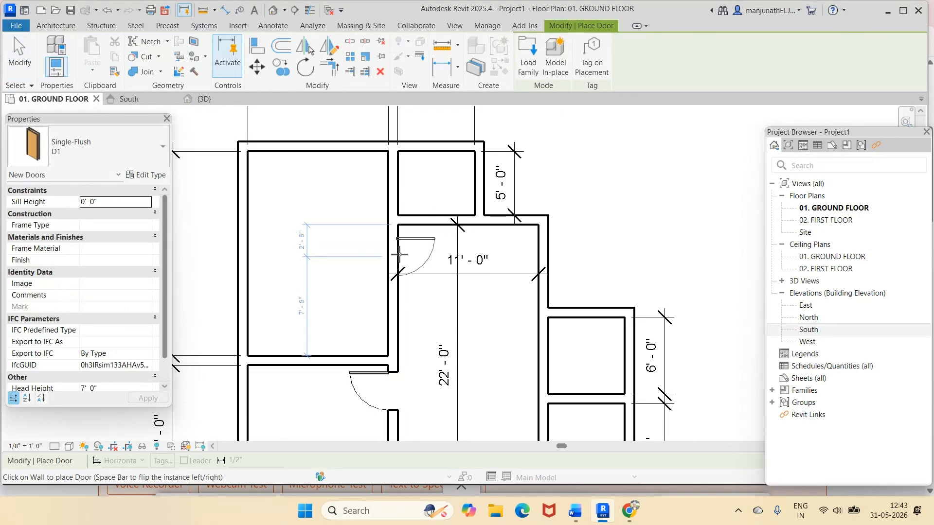
pyautogui.click(399, 253)
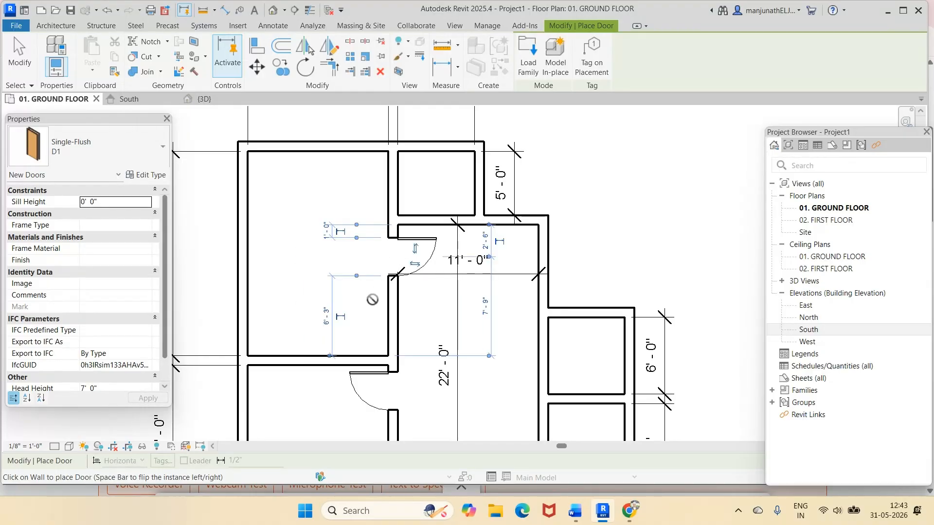
pyautogui.press('Escape')
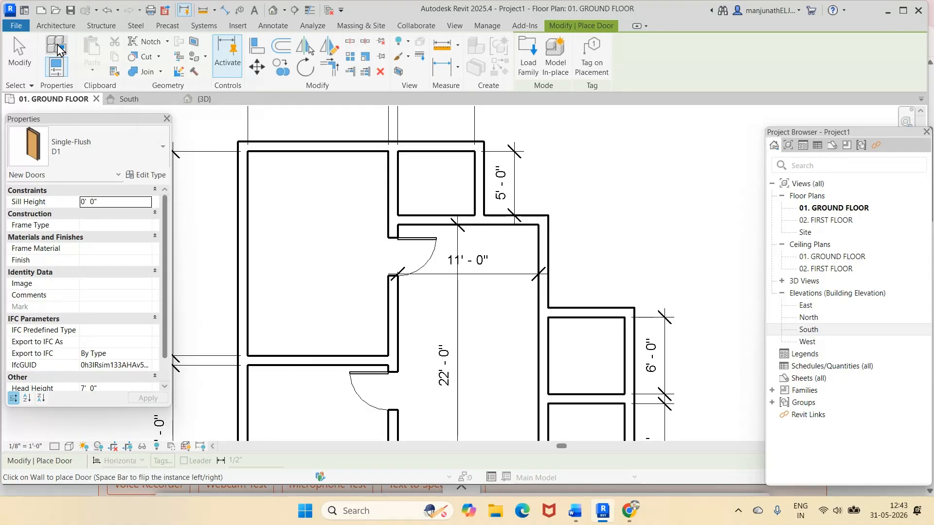
# Step: Set the temporary dimensions for doors and windows to measure from Openings in the additional annotation settings
pyautogui.click(488, 28)
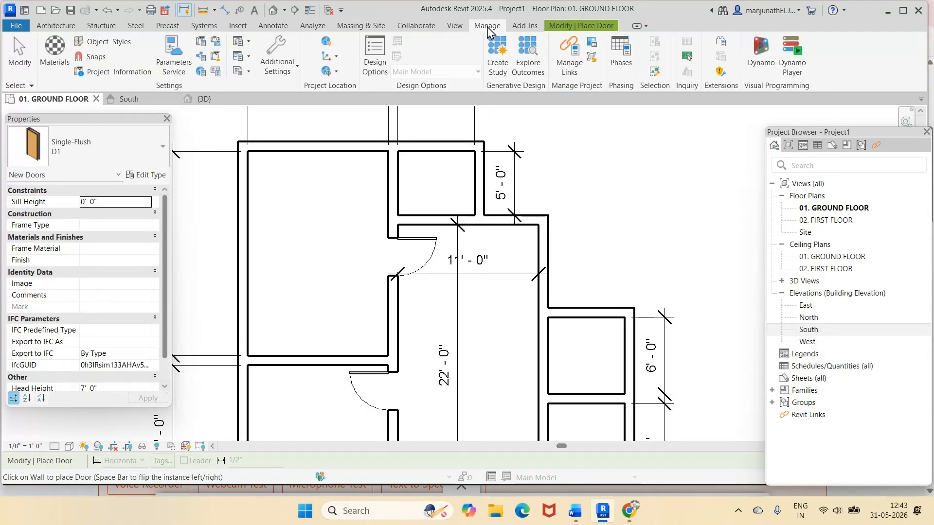
pyautogui.click(277, 67)
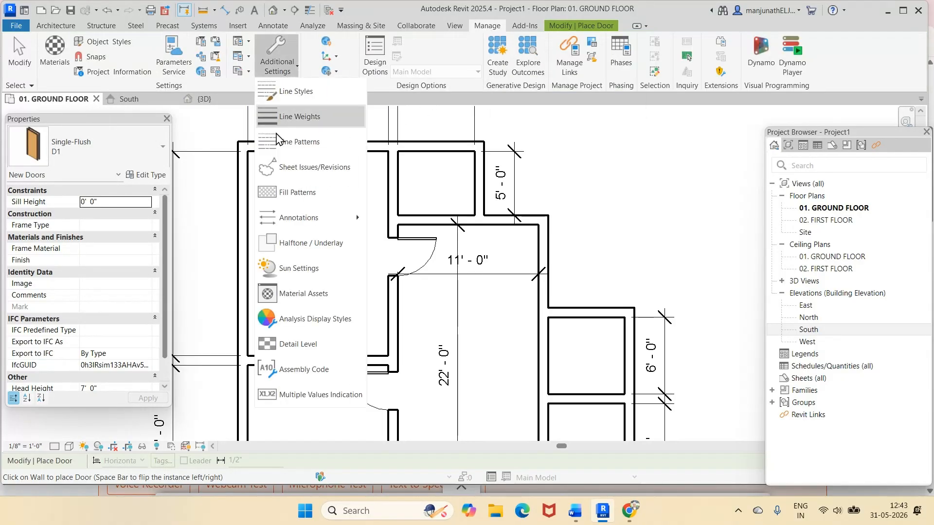
pyautogui.moveTo(306, 220)
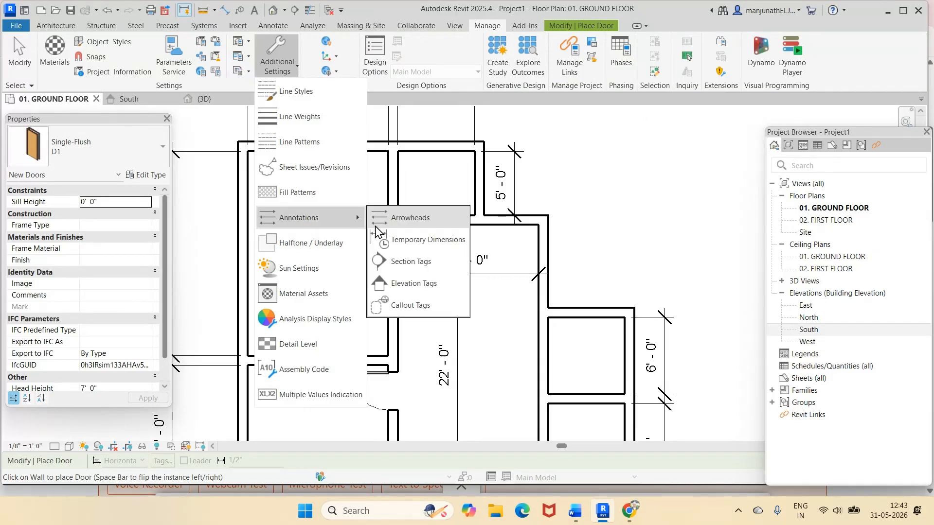
pyautogui.click(399, 240)
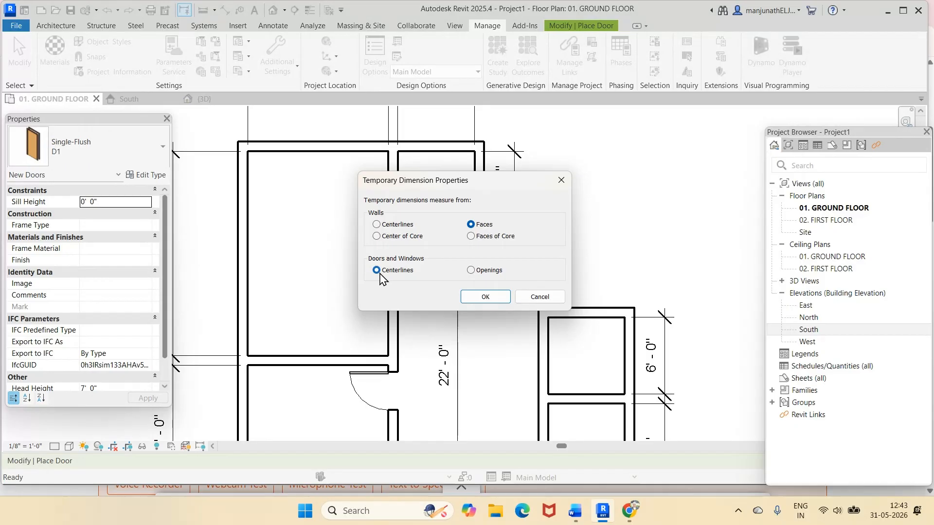
pyautogui.click(484, 298)
# Step: Check the D2 door location of the 6' x 5' toilet on the Word plan, and return to the toilet in the Revit ground floor plan
pyautogui.scroll(-6, 495, 325)
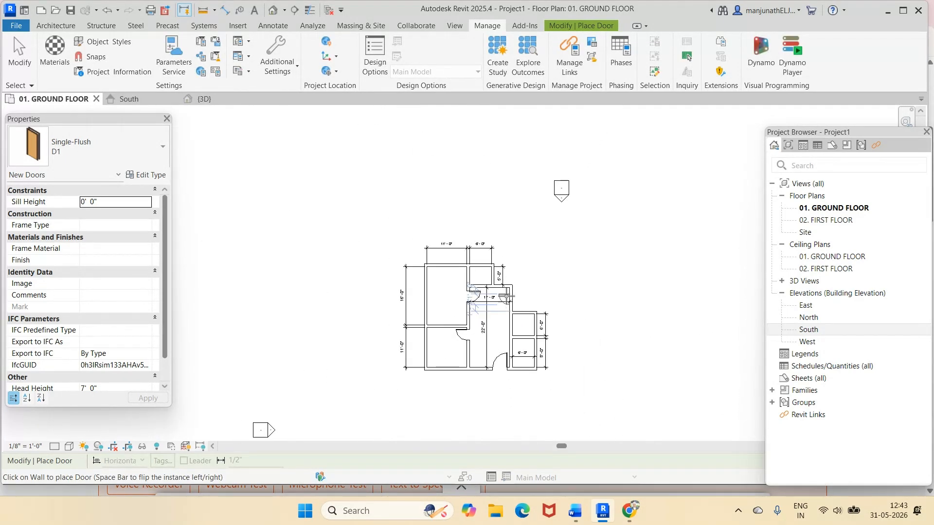
pyautogui.scroll(4, 522, 261)
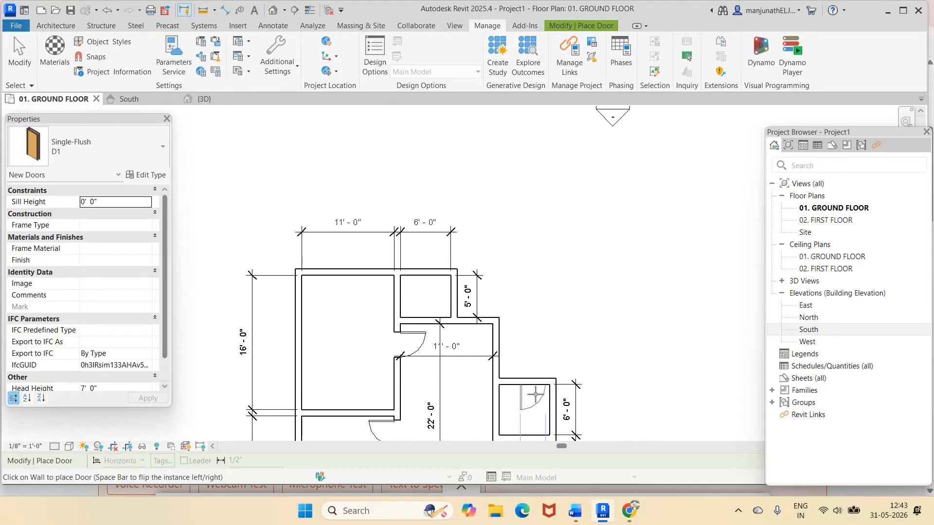
pyautogui.click(576, 510)
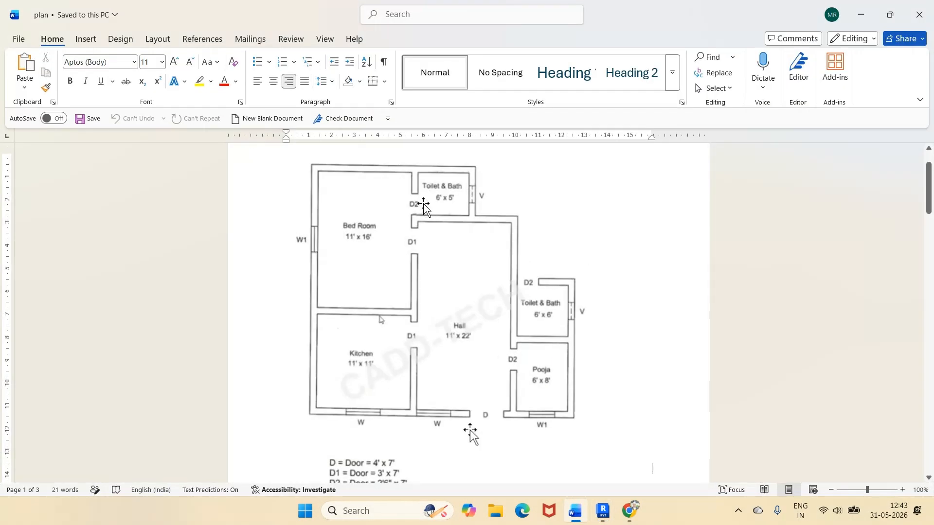
pyautogui.click(602, 510)
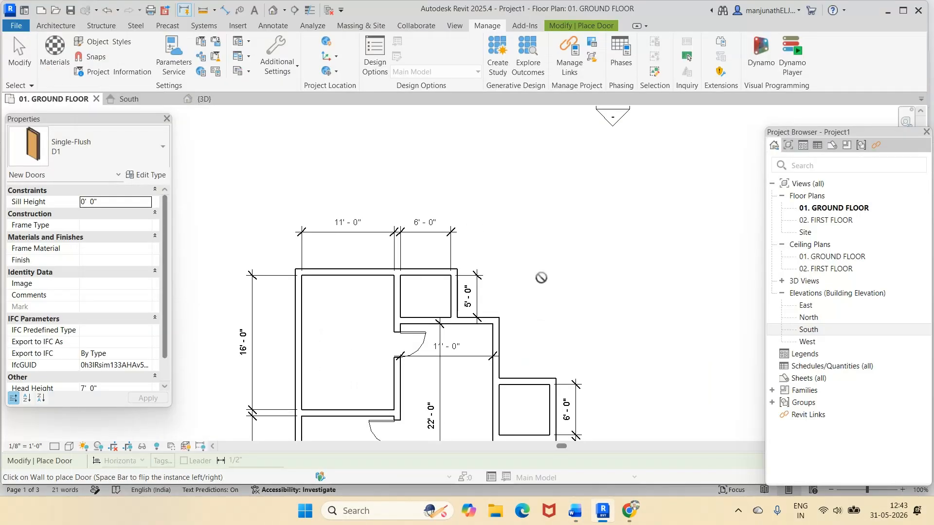
pyautogui.press('Escape')
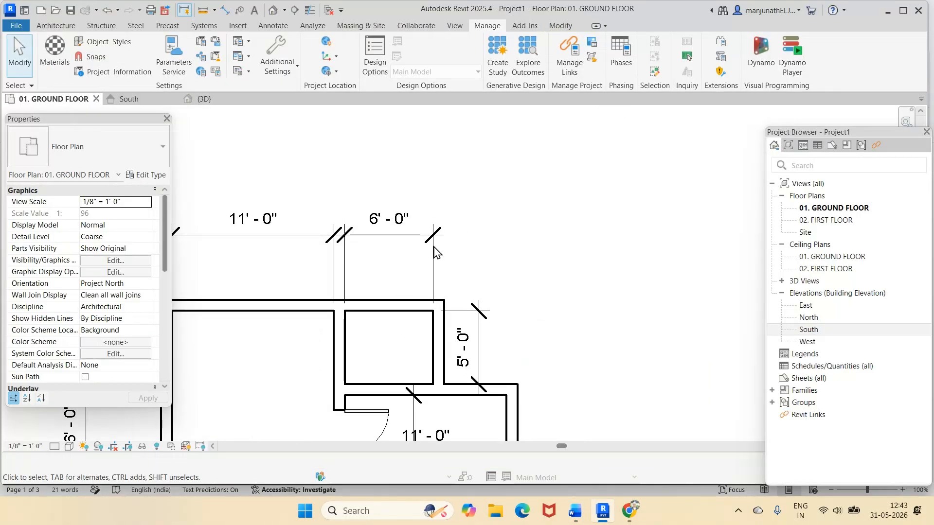
pyautogui.click(576, 509)
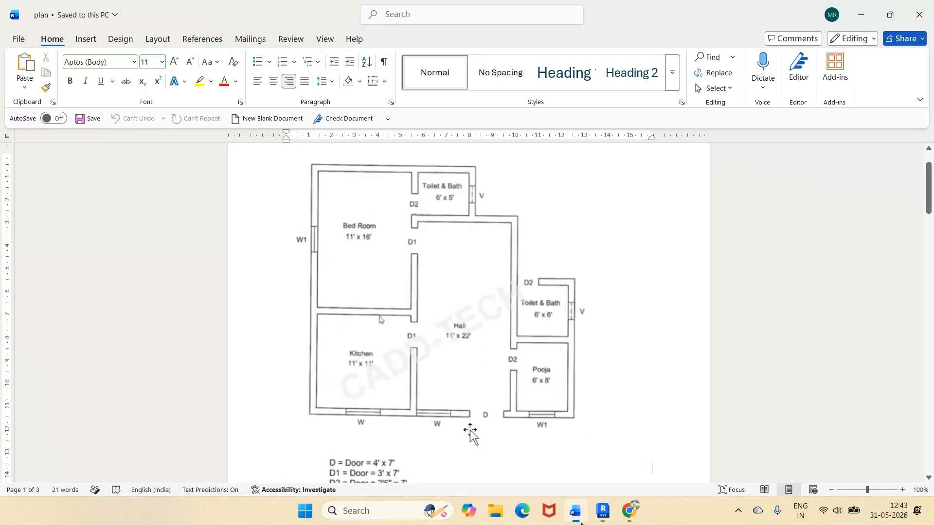
pyautogui.click(575, 509)
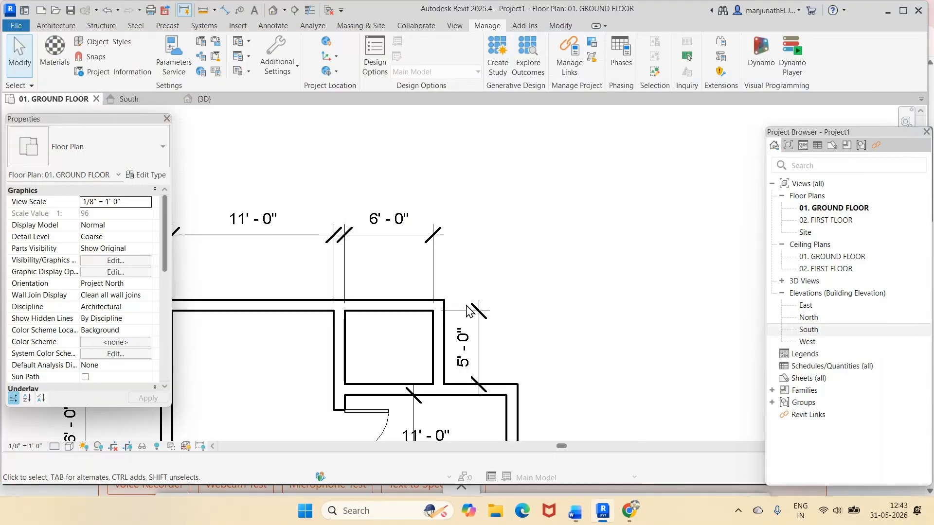
# Step: Place a type D2 door in the bedroom–toilet wall, swinging into the toilet, with its hinge side about 5" from the hall-side wall
pyautogui.click(55, 25)
pyautogui.click(164, 58)
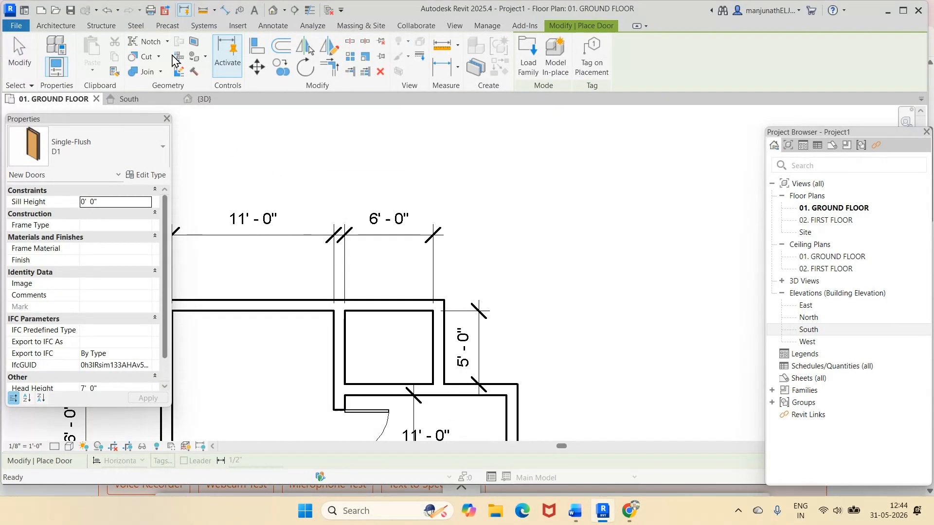
pyautogui.click(146, 160)
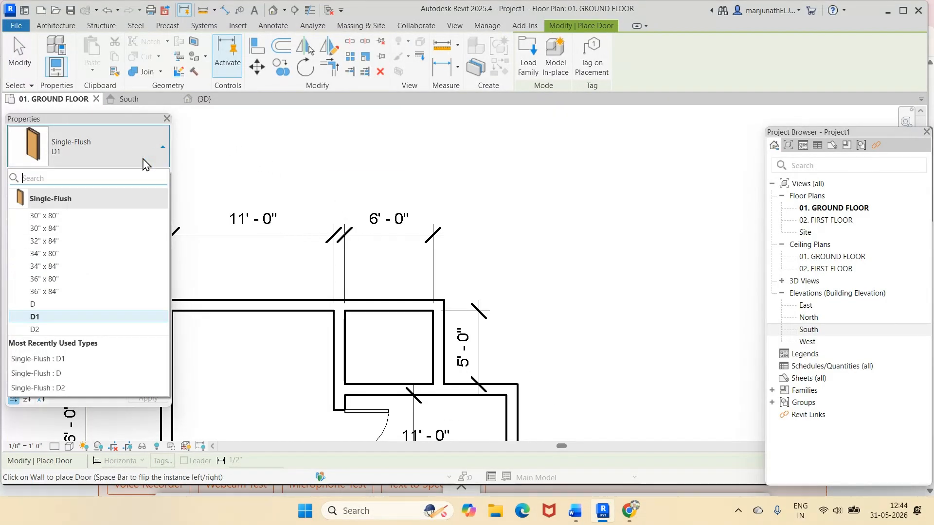
pyautogui.click(43, 329)
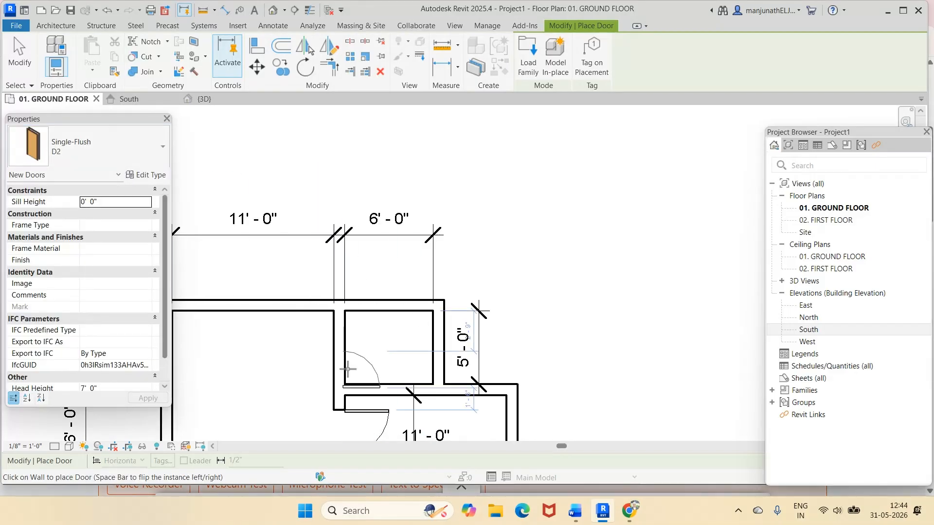
pyautogui.scroll(3, 349, 366)
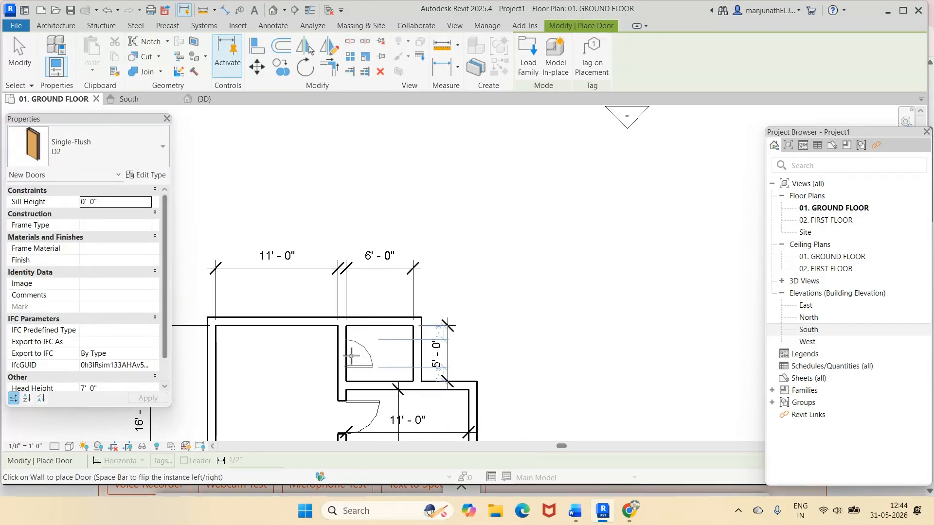
pyautogui.scroll(-5, 350, 356)
pyautogui.scroll(5, 339, 384)
pyautogui.scroll(2, 339, 384)
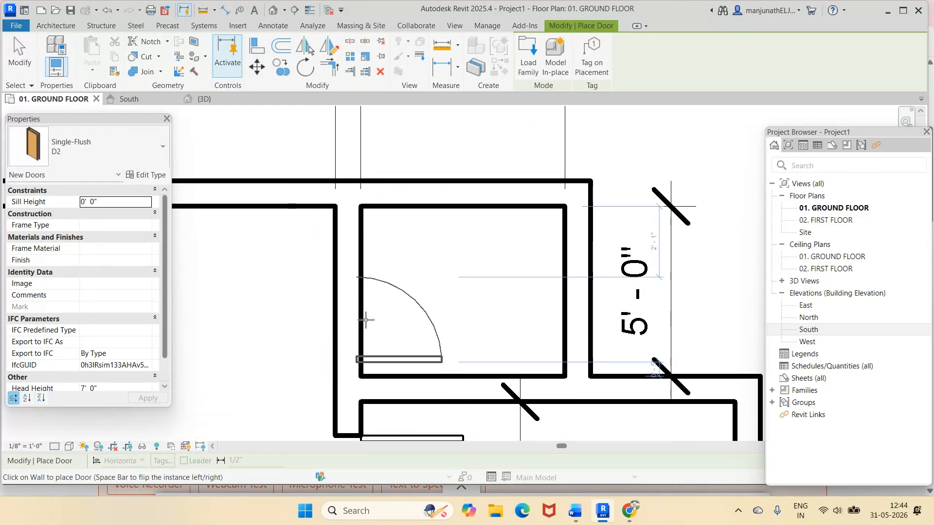
pyautogui.click(365, 321)
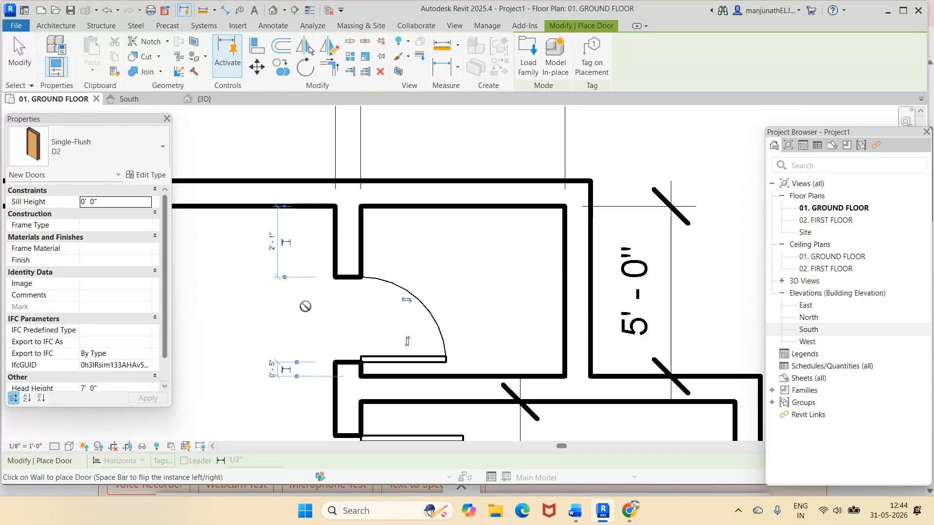
# Step: Set the distance of the 6' x 5' toilet's D2 door from the hall-side wall to 0' 8"
pyautogui.click(20, 54)
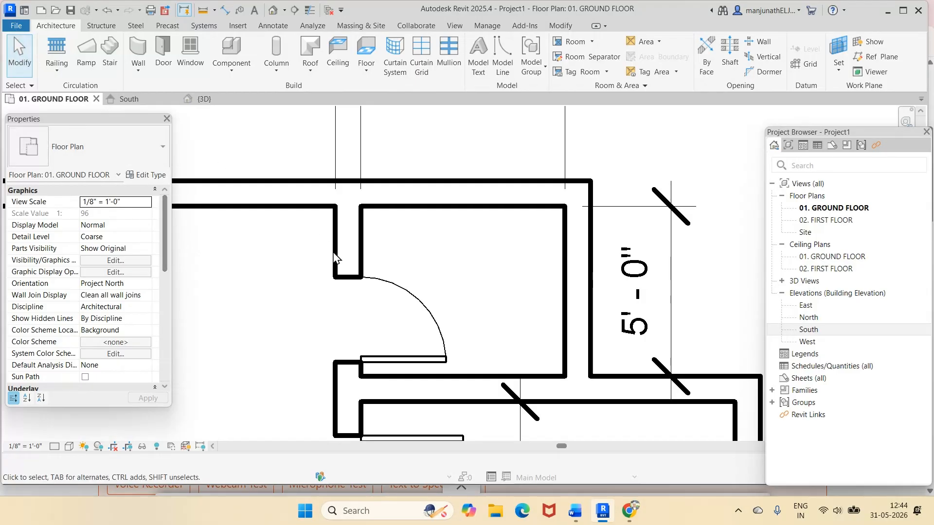
pyautogui.click(414, 307)
pyautogui.click(271, 375)
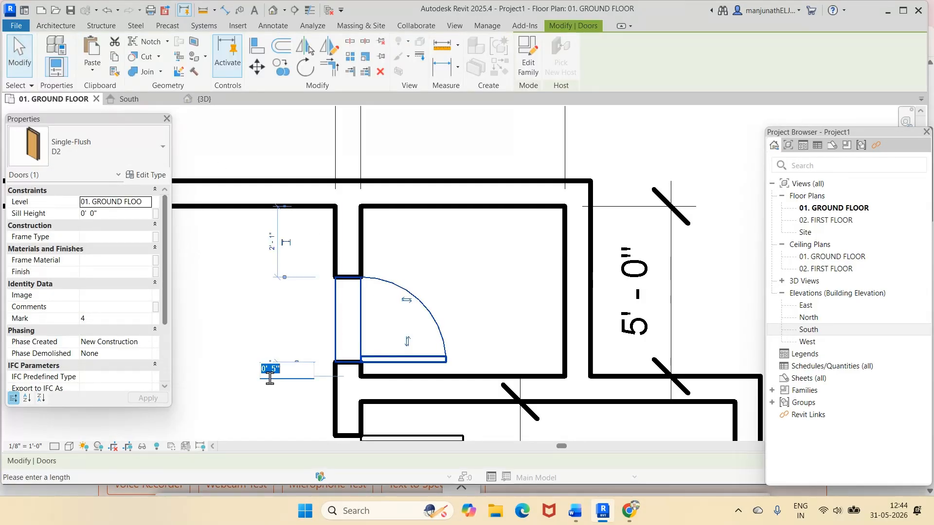
pyautogui.write("0' - 8")
pyautogui.press('Return')
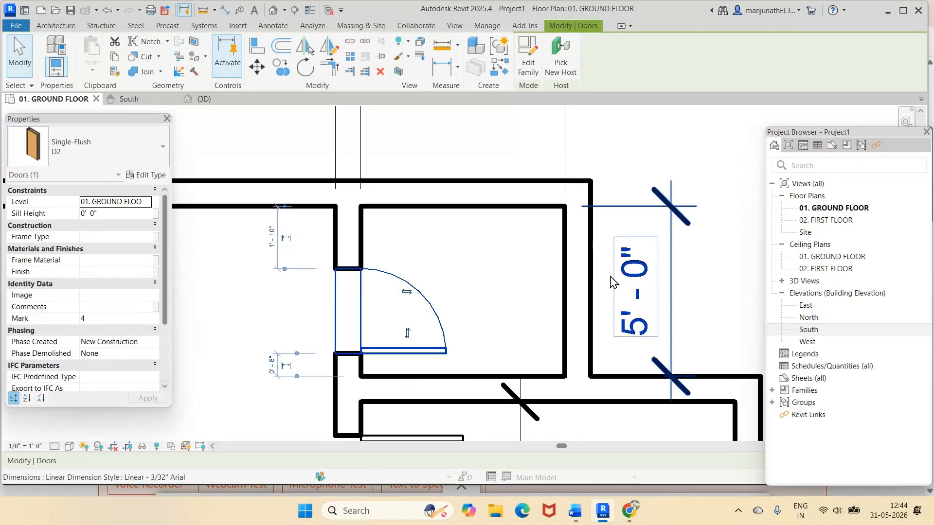
pyautogui.click(713, 238)
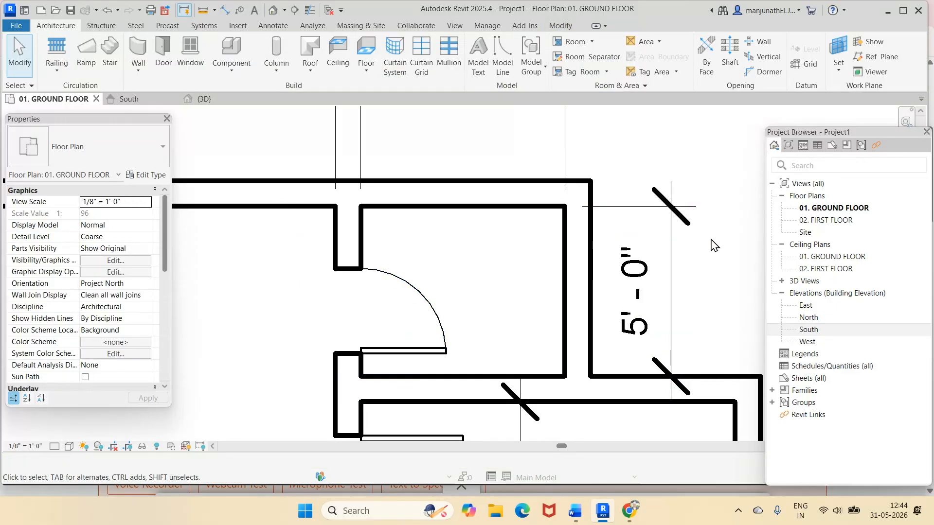
# Step: Check the D2 door location of the 6' x 6' toilet on the Word plan, and return to that toilet in the Revit ground floor plan
pyautogui.click(574, 511)
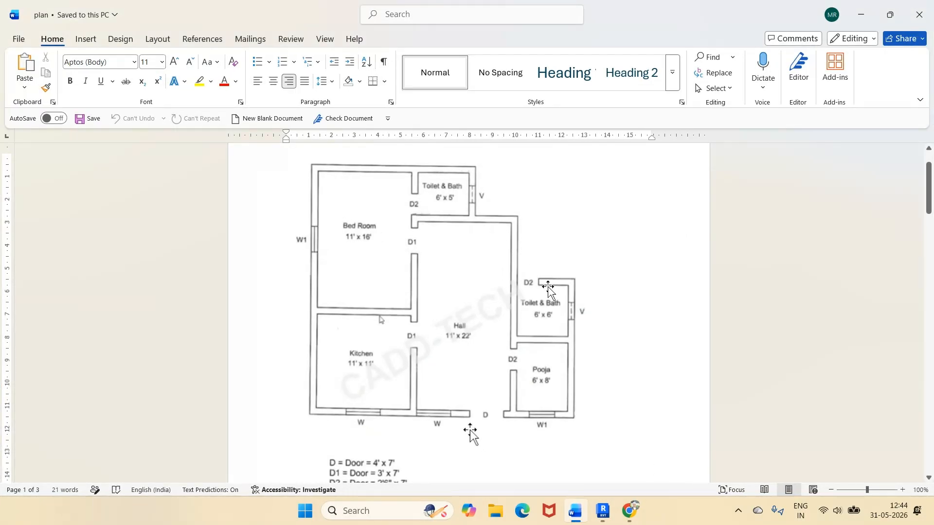
pyautogui.moveTo(604, 519)
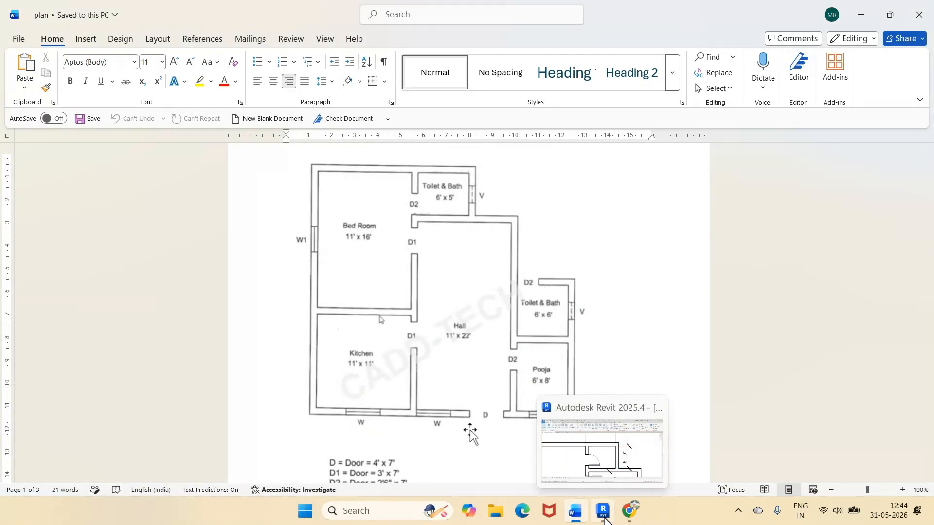
pyautogui.click(604, 520)
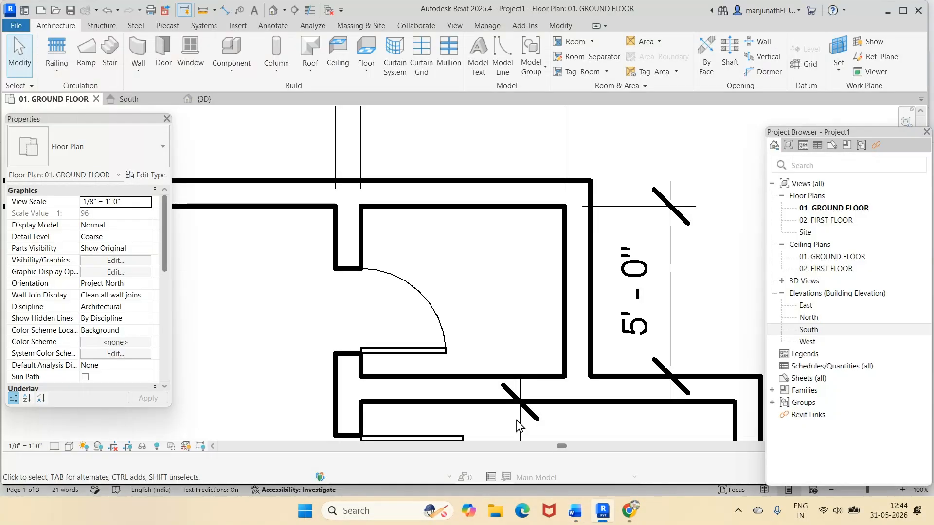
pyautogui.scroll(2, 517, 427)
pyautogui.scroll(-1, 440, 368)
pyautogui.scroll(1, 611, 367)
pyautogui.scroll(-4, 611, 367)
pyautogui.scroll(5, 638, 413)
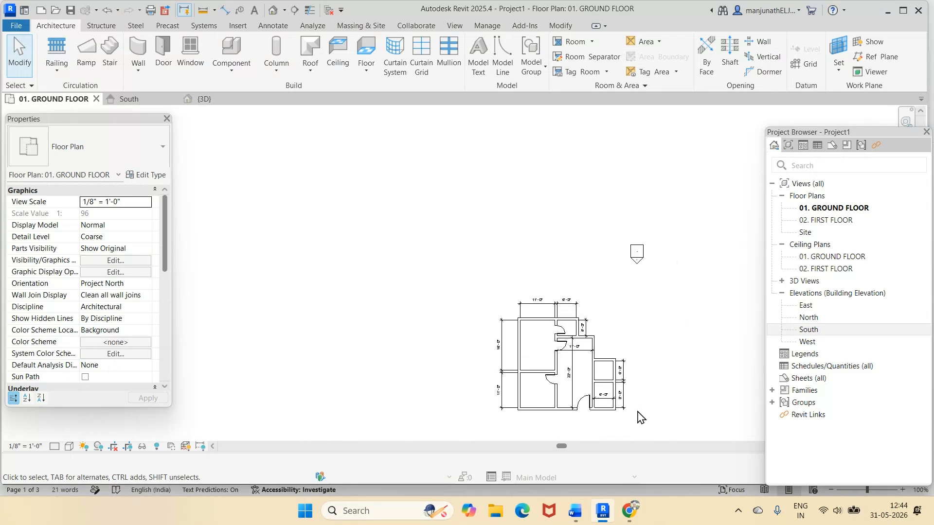
pyautogui.scroll(1, 640, 417)
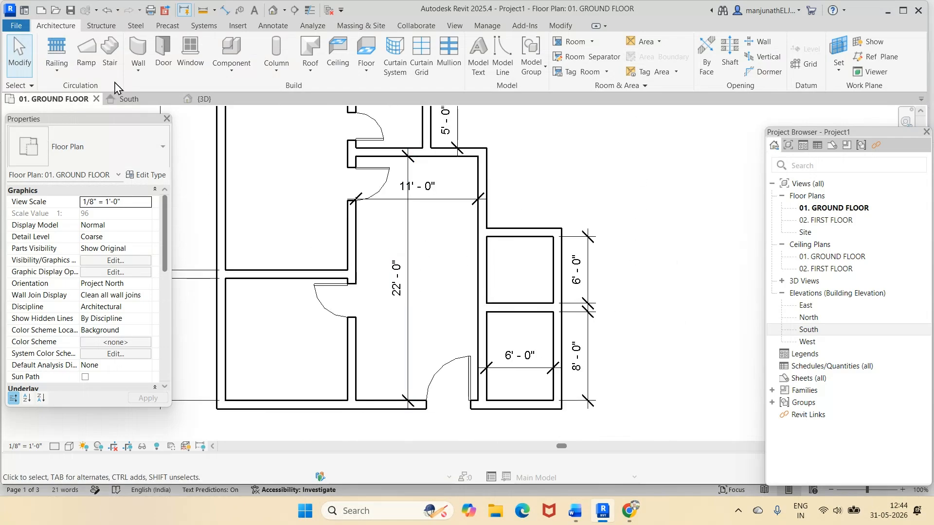
# Step: Place a type D2 door in the 6' x 6' toilet's outer wall opposite the pooja room, swinging inward, hinged beside the hall wall
pyautogui.click(161, 56)
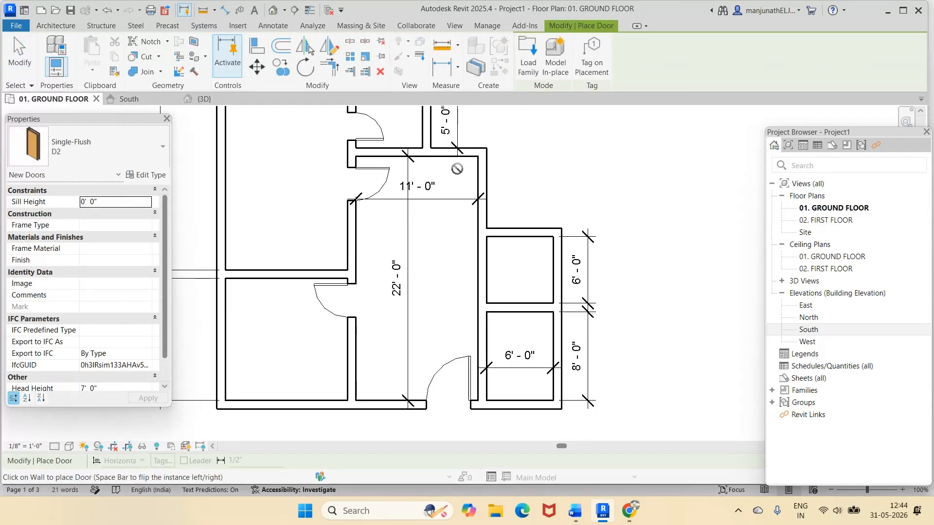
pyautogui.click(506, 236)
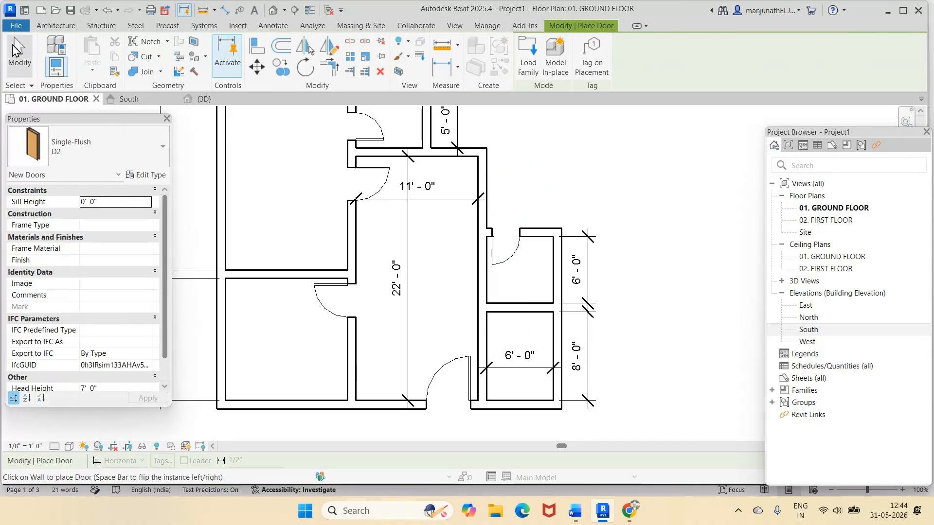
pyautogui.press('Escape')
pyautogui.press('Escape')
# Step: Try flipped orientations of the 6' x 6' toilet door, and bring it back to swinging inward with its hinge beside the hall wall
pyautogui.click(496, 267)
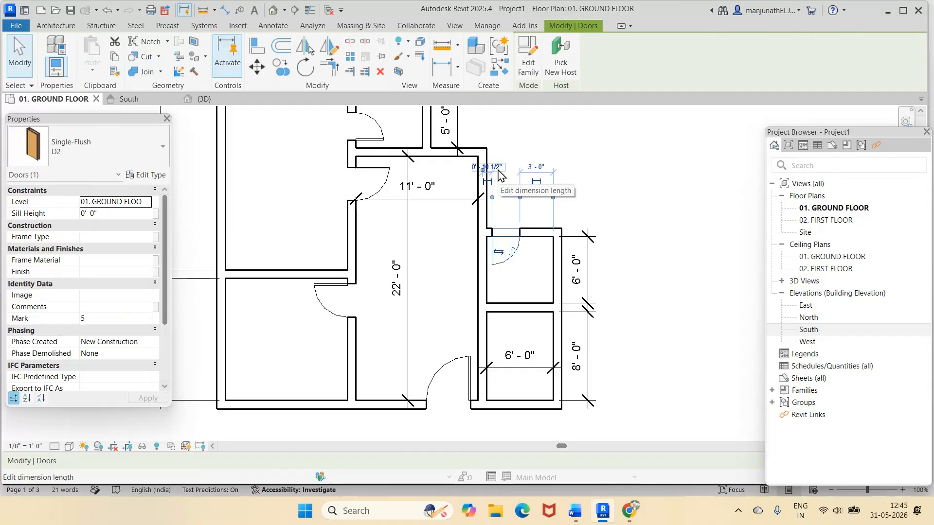
pyautogui.press('space')
pyautogui.press('d')
pyautogui.press('r')
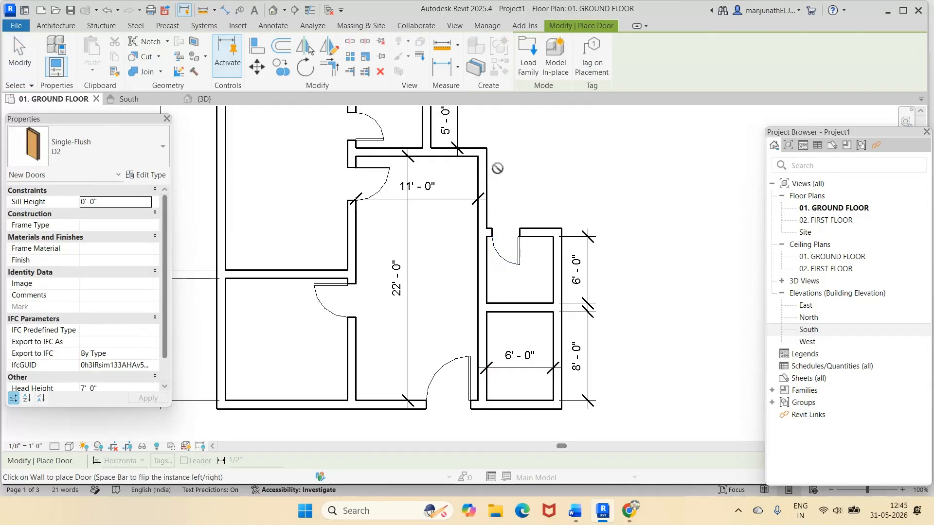
pyautogui.press('Escape')
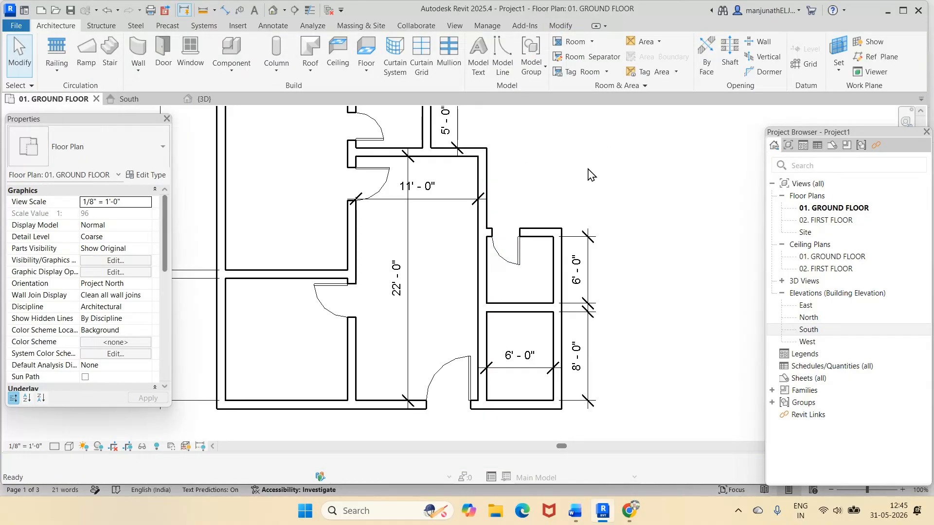
pyautogui.click(519, 260)
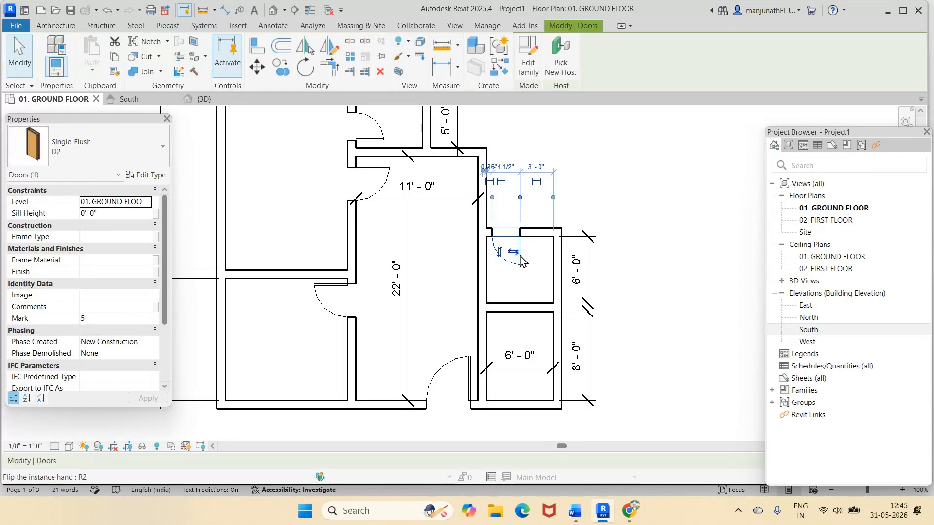
pyautogui.press('space')
pyautogui.press('space')
pyautogui.press('space')
pyautogui.click(529, 291)
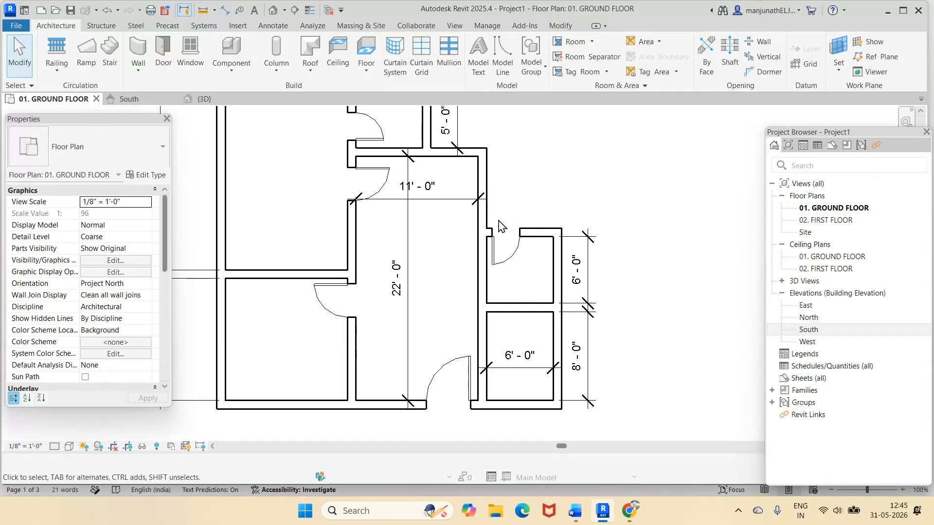
# Step: Set the 6' x 6' toilet door's distance from the hall wall to 0' 8" with its temporary dimension
pyautogui.scroll(4, 500, 225)
pyautogui.click(488, 299)
pyautogui.scroll(-5, 499, 253)
pyautogui.scroll(4, 528, 156)
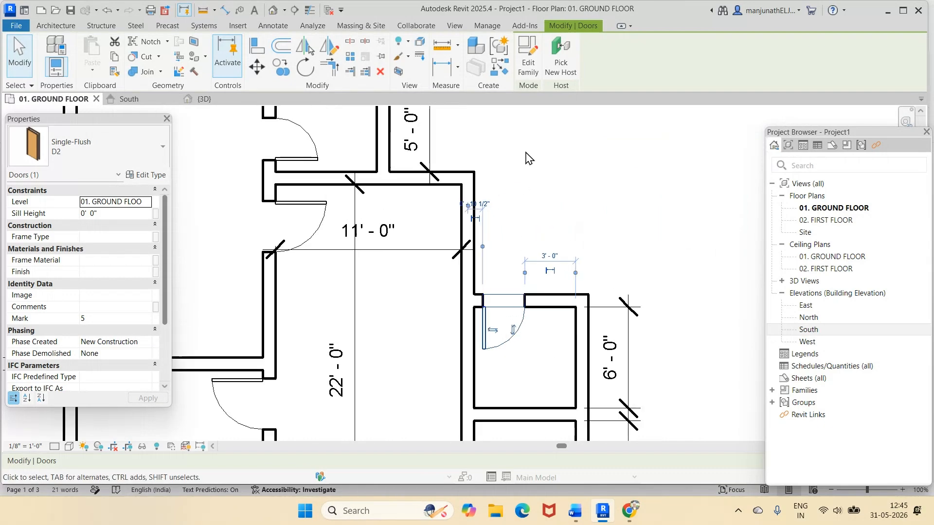
pyautogui.click(449, 249)
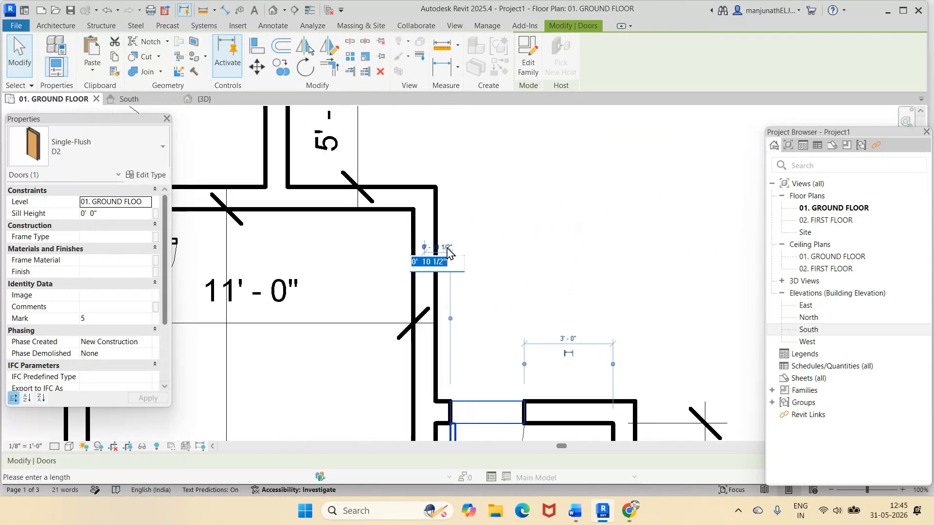
pyautogui.write('0 8')
pyautogui.press('Return')
pyautogui.click(532, 244)
pyautogui.scroll(-3, 532, 244)
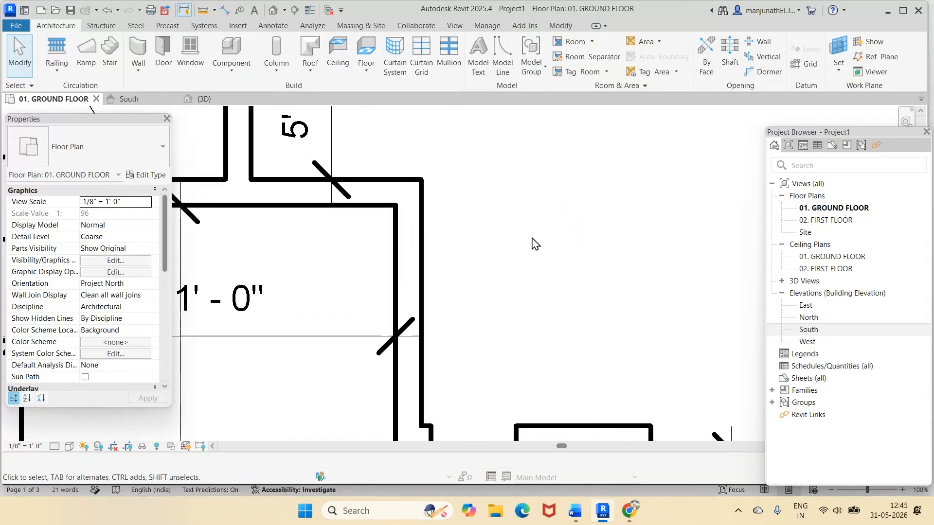
pyautogui.scroll(1, 514, 296)
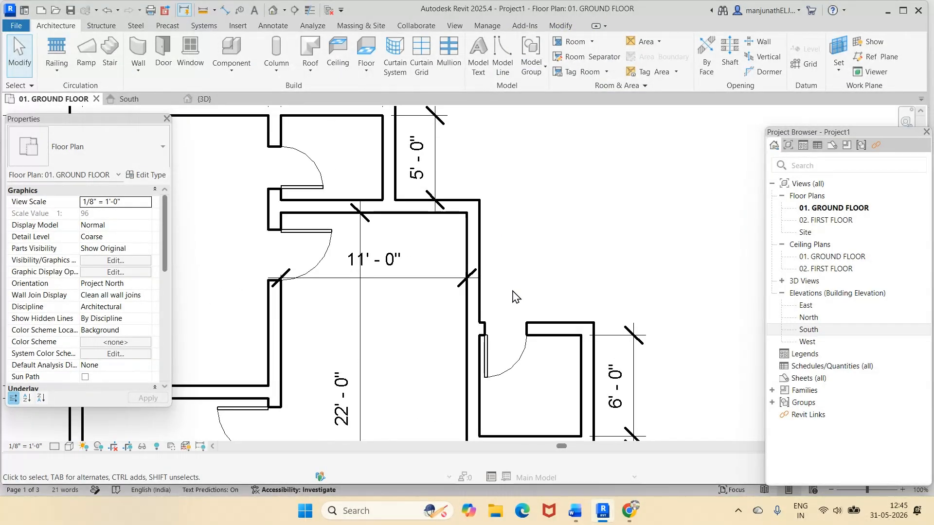
# Step: Set the 6' x 6' toilet door's distance from the hall wall to 1' with its temporary dimension
pyautogui.click(502, 355)
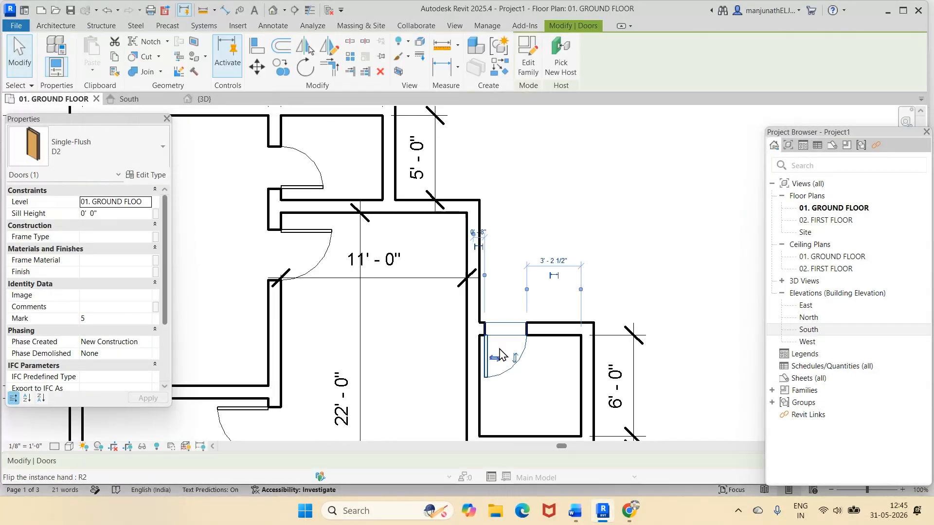
pyautogui.click(487, 235)
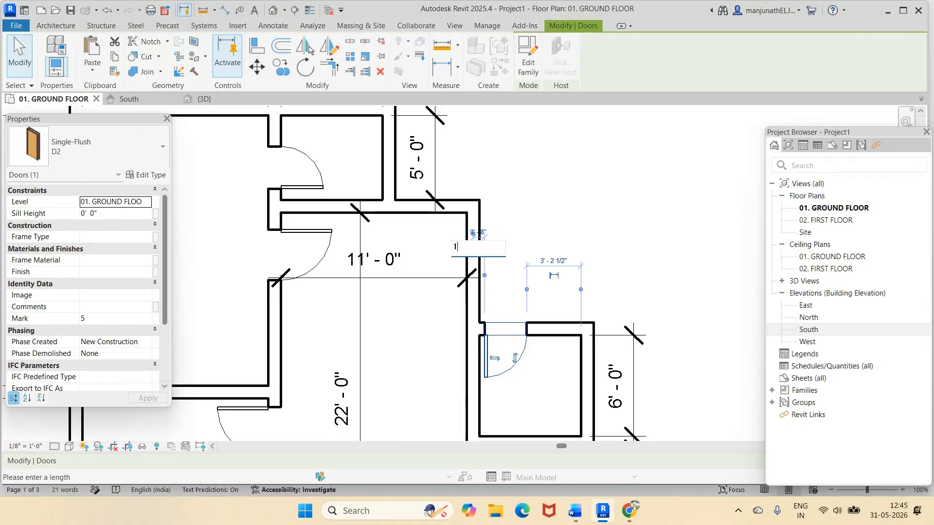
pyautogui.write('1')
pyautogui.press('Return')
pyautogui.click(550, 219)
pyautogui.scroll(2, 554, 218)
pyautogui.scroll(-4, 554, 218)
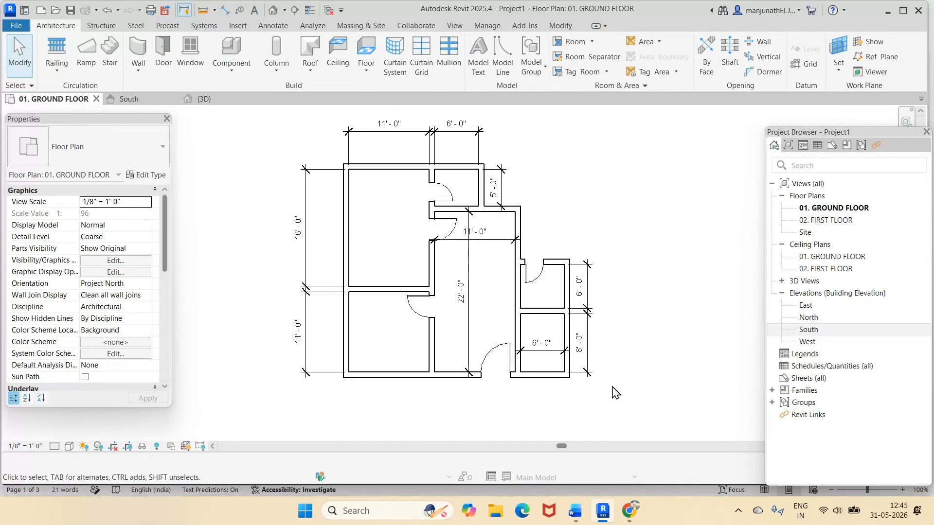
# Step: Check the pooja room's D2 door location on the Word plan, and return to that room in the Revit ground floor plan
pyautogui.click(575, 511)
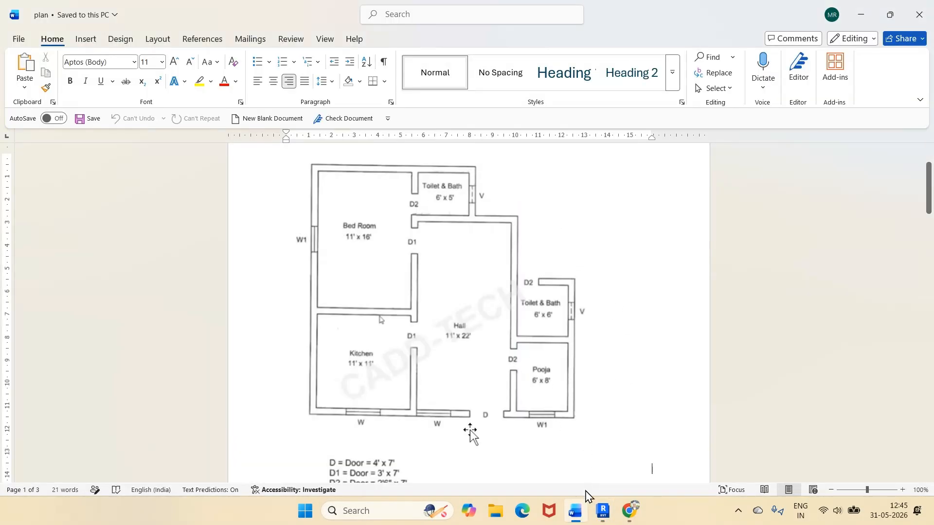
pyautogui.click(603, 511)
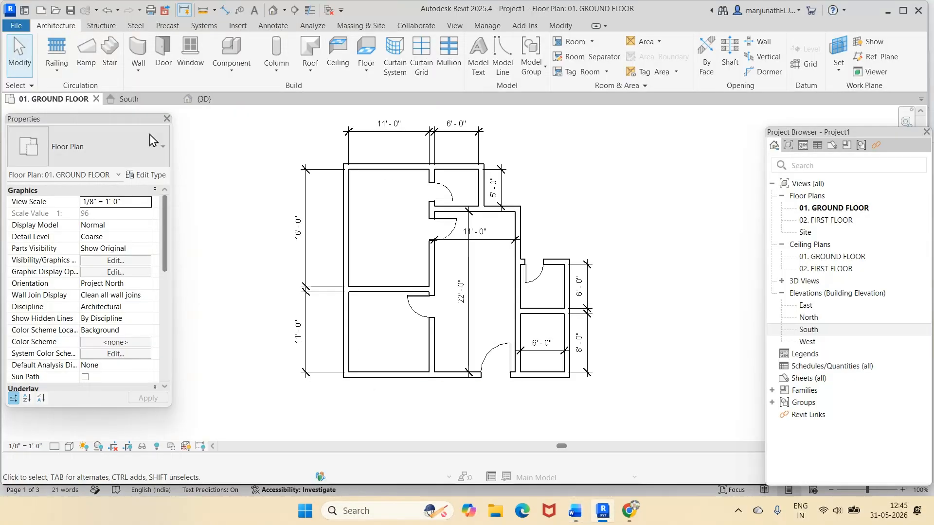
pyautogui.scroll(2, 631, 273)
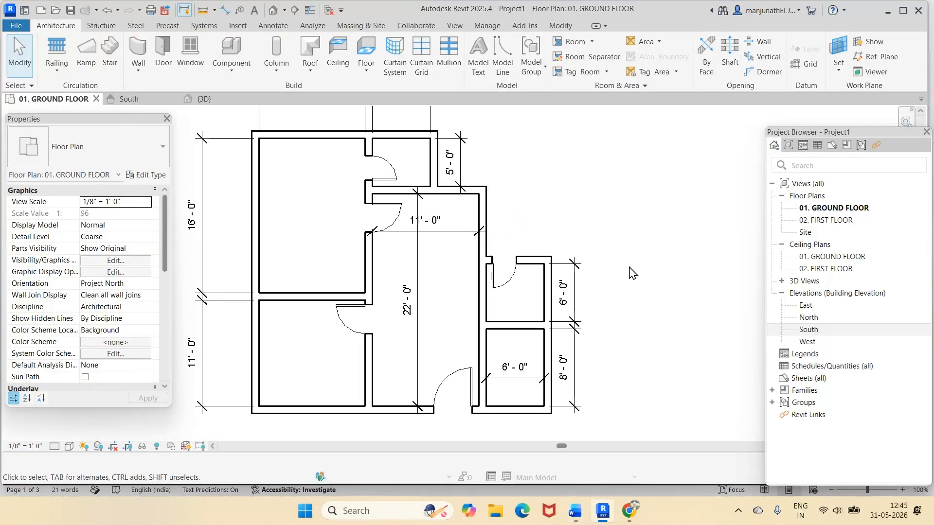
pyautogui.scroll(1, 632, 273)
# Step: Place a type D2 door in the hall–pooja wall, swinging into the pooja room, with its hinge side 0' 8" from the toilet-side wall
pyautogui.click(163, 51)
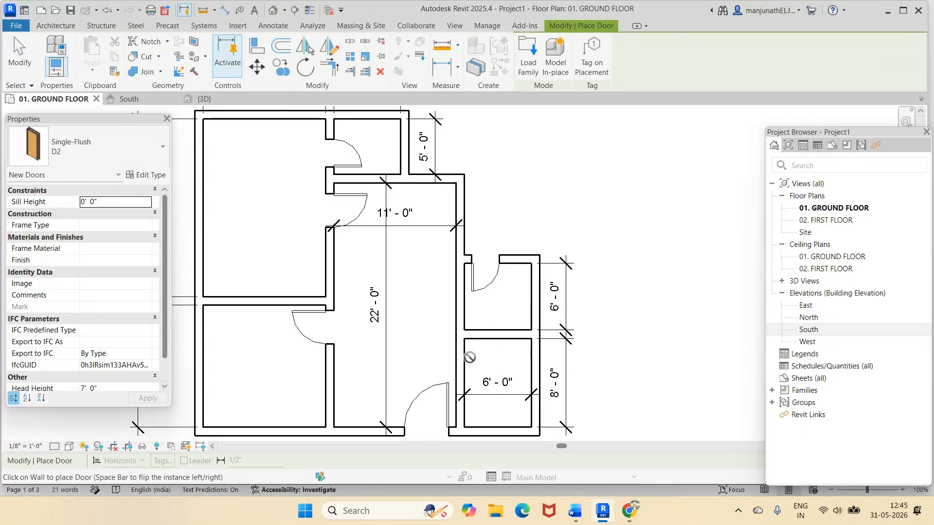
pyautogui.scroll(-3, 470, 357)
pyautogui.scroll(4, 470, 356)
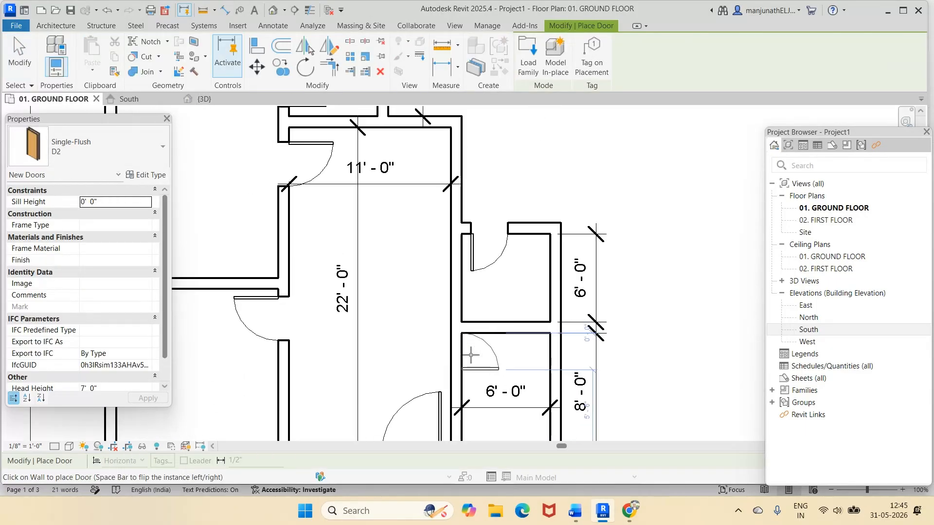
pyautogui.scroll(4, 471, 355)
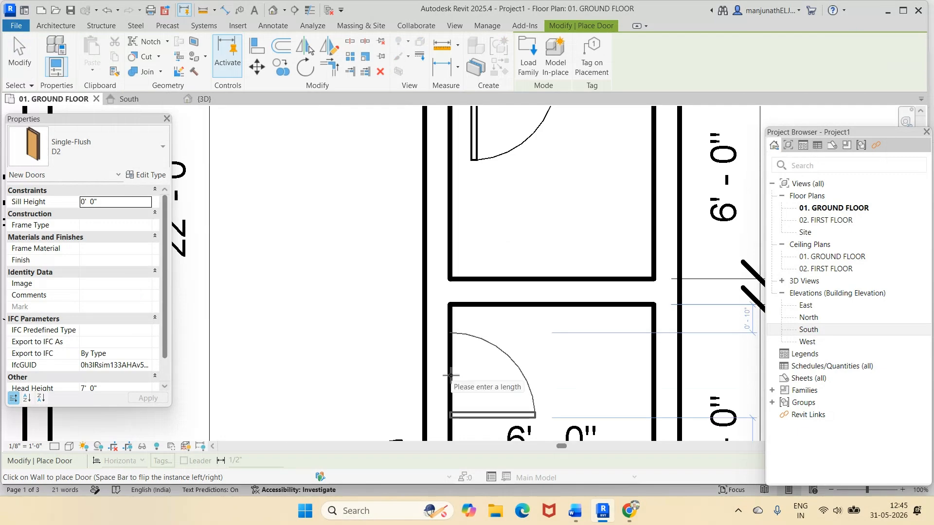
pyautogui.press('space')
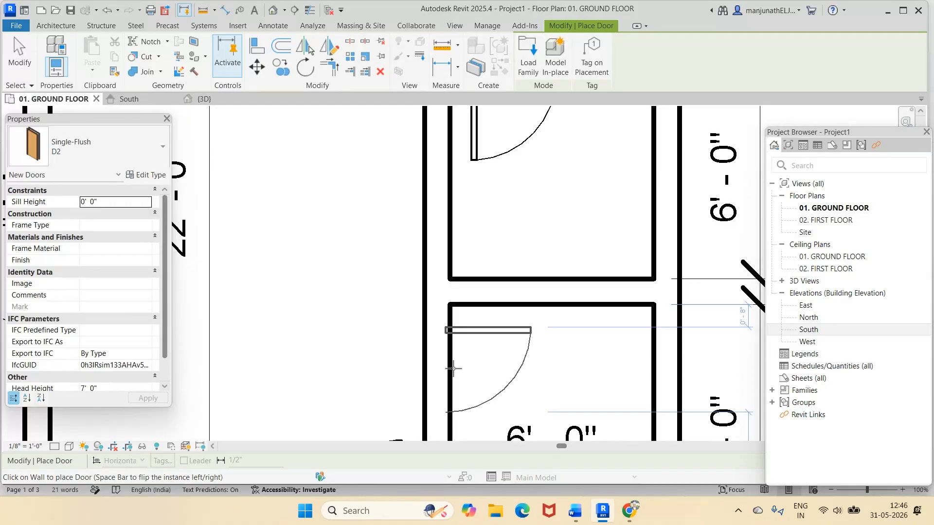
pyautogui.click(453, 369)
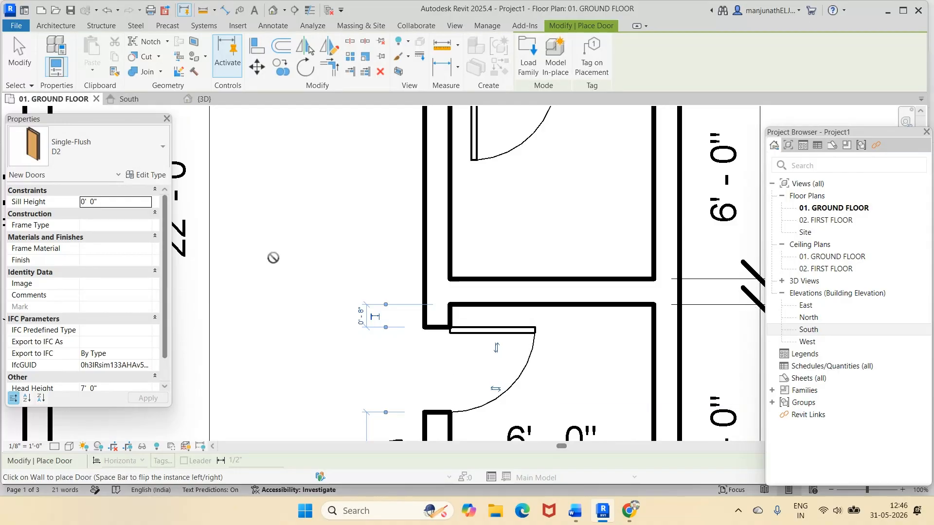
pyautogui.click(362, 321)
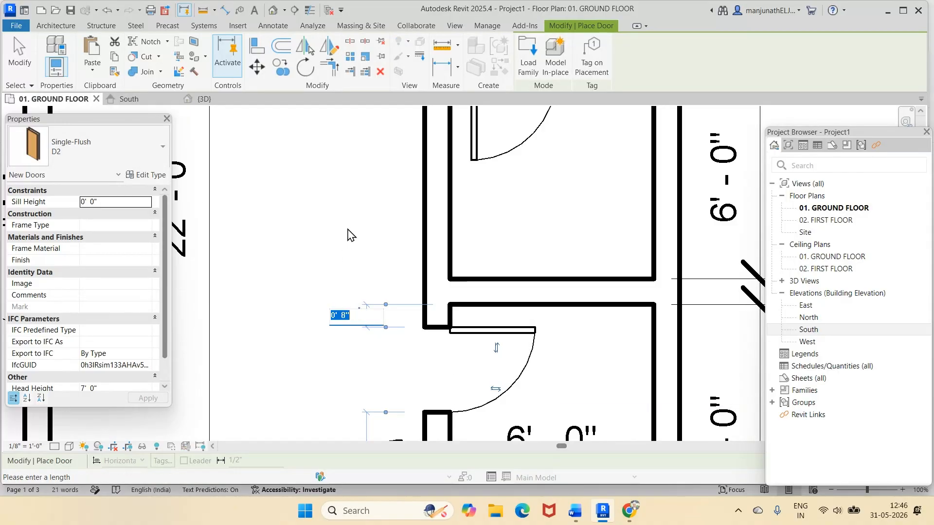
pyautogui.press('Return')
pyautogui.press('Escape')
pyautogui.press('Escape')
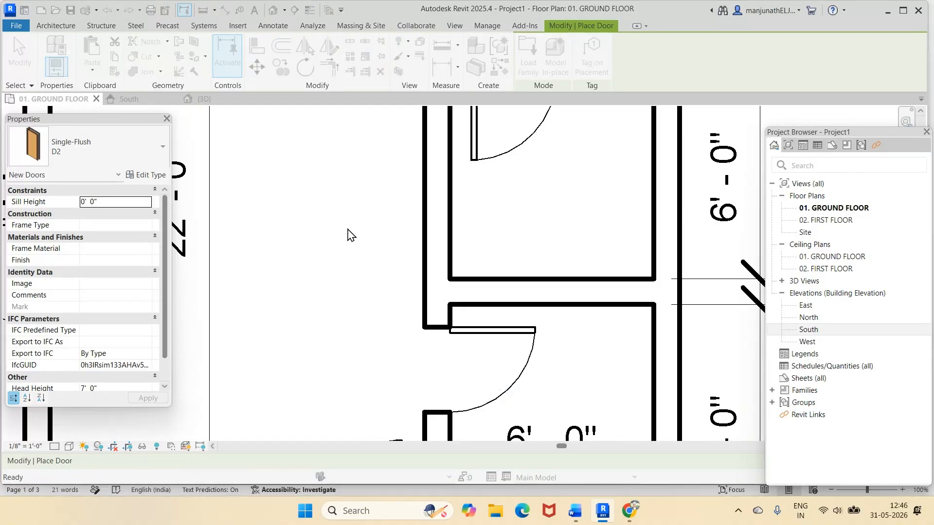
pyautogui.press('Escape')
pyautogui.scroll(-6, 362, 277)
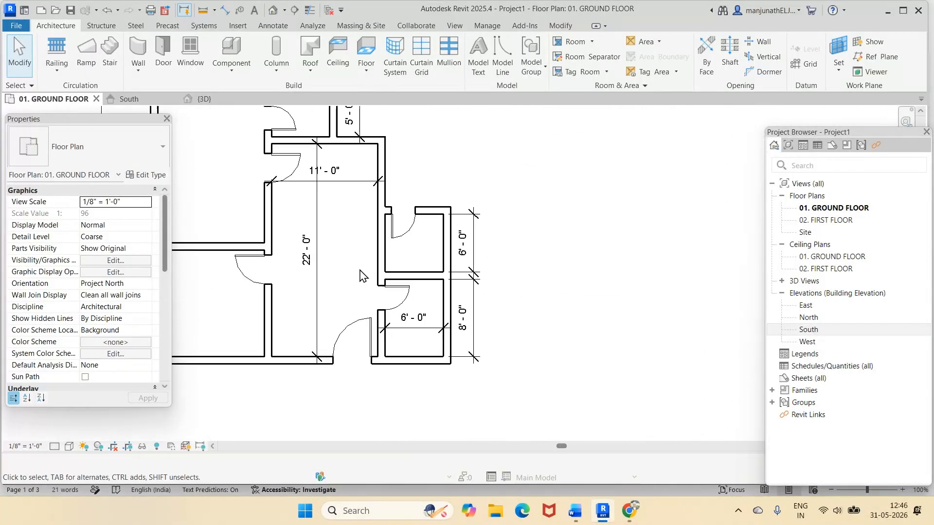
pyautogui.scroll(2, 270, 217)
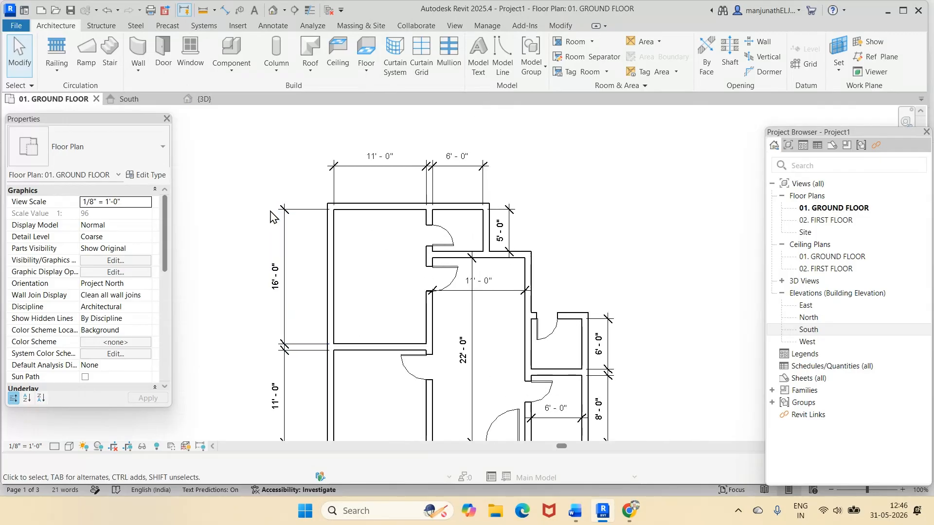
# Step: Show the 3D view in its home orientation, with the Project Browser moved clear of the ViewCube
pyautogui.scroll(-1, 513, 339)
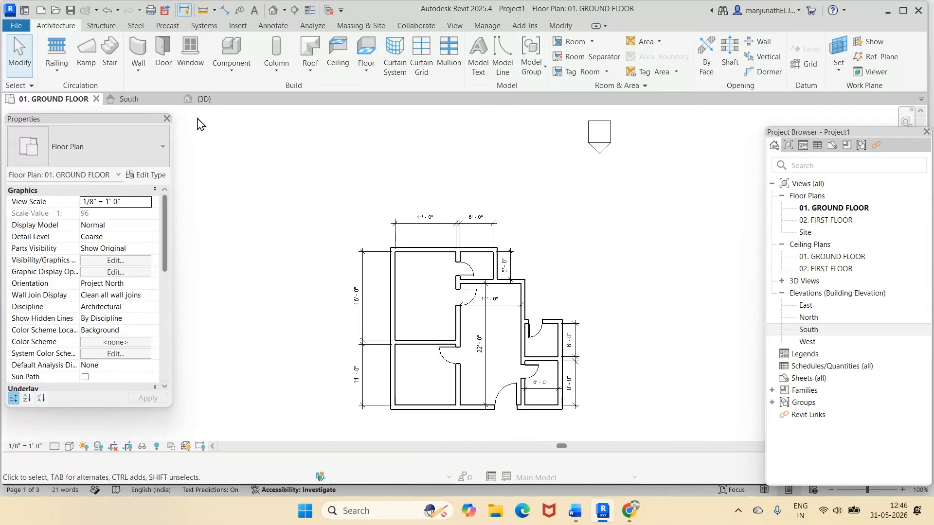
pyautogui.click(203, 99)
pyautogui.scroll(2, 287, 253)
pyautogui.scroll(-1, 367, 251)
pyautogui.scroll(-2, 368, 257)
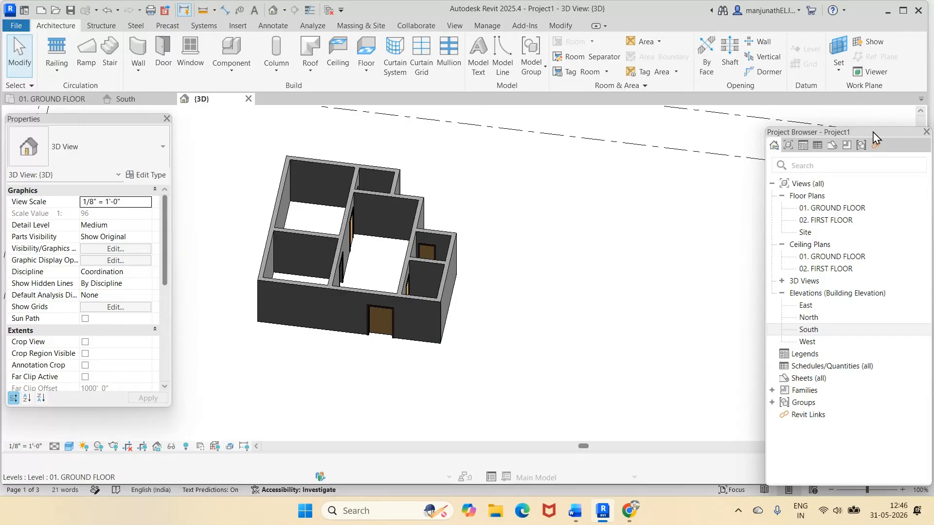
pyautogui.moveTo(874, 133); pyautogui.dragTo(820, 188)
pyautogui.click(851, 115)
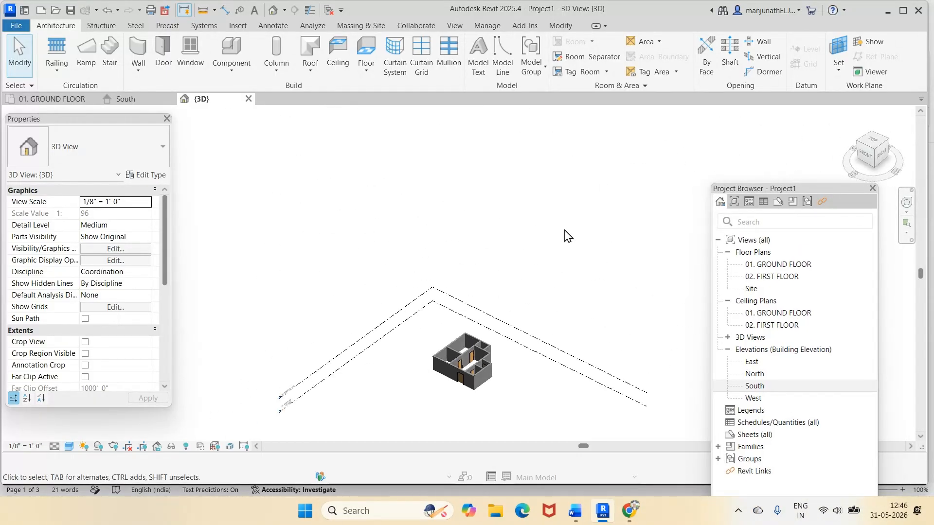
# Step: Examine the placed doors in the 3D house model from an orbited angle, and fit the whole model in the view
pyautogui.scroll(3, 454, 384)
pyautogui.scroll(2, 449, 194)
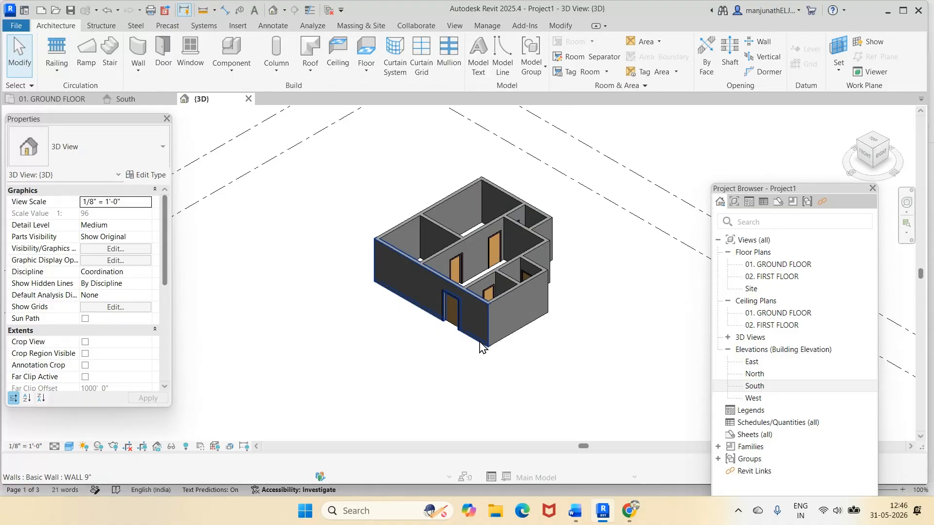
pyautogui.keyDown('shift'); pyautogui.moveTo(465, 288); pyautogui.dragTo(383, 298, button='middle'); pyautogui.keyUp('shift')
pyautogui.rightClick(382, 292)
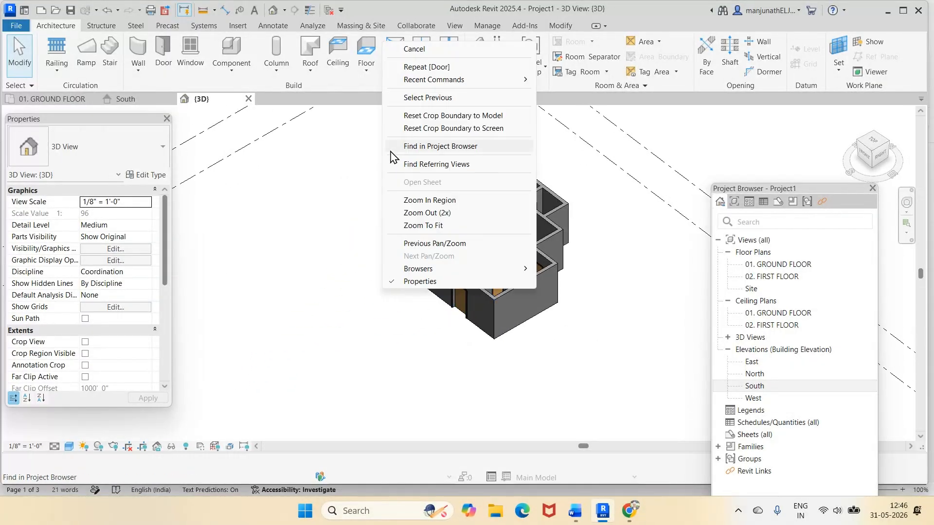
pyautogui.click(423, 217)
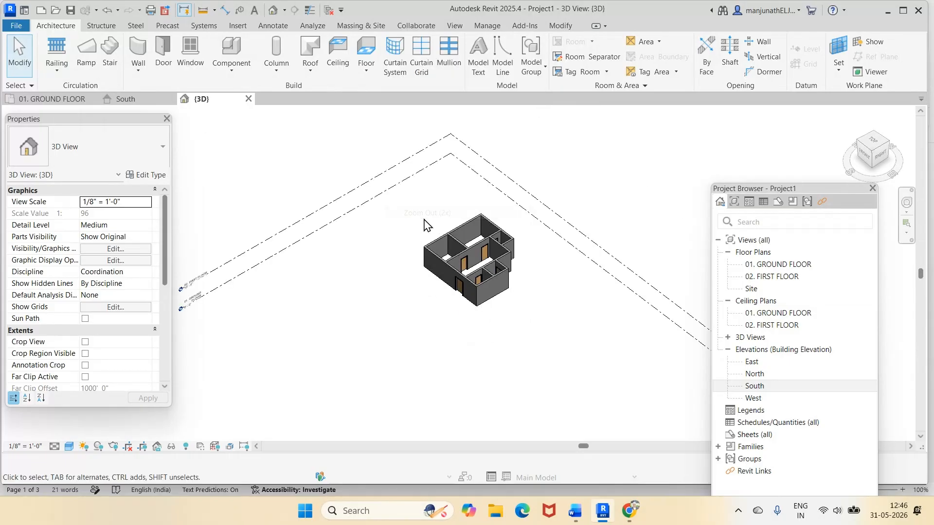
pyautogui.rightClick(395, 217)
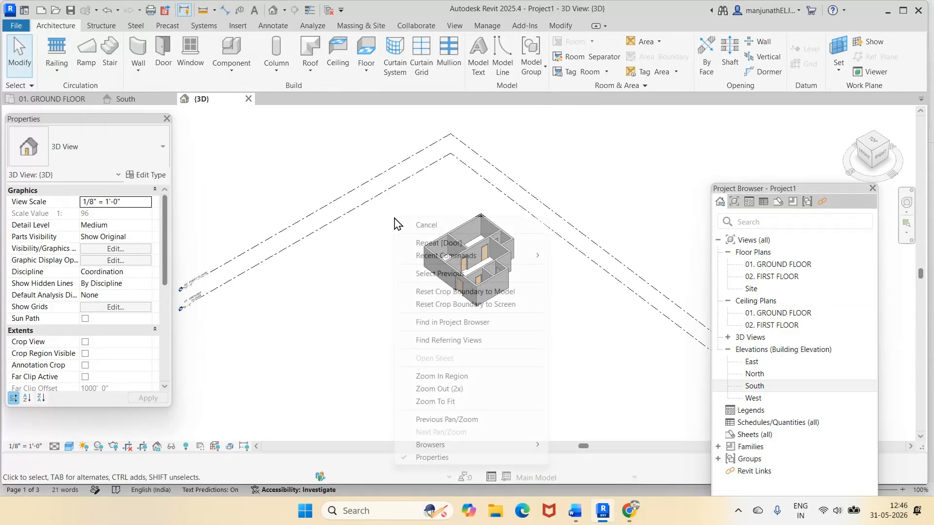
pyautogui.click(437, 403)
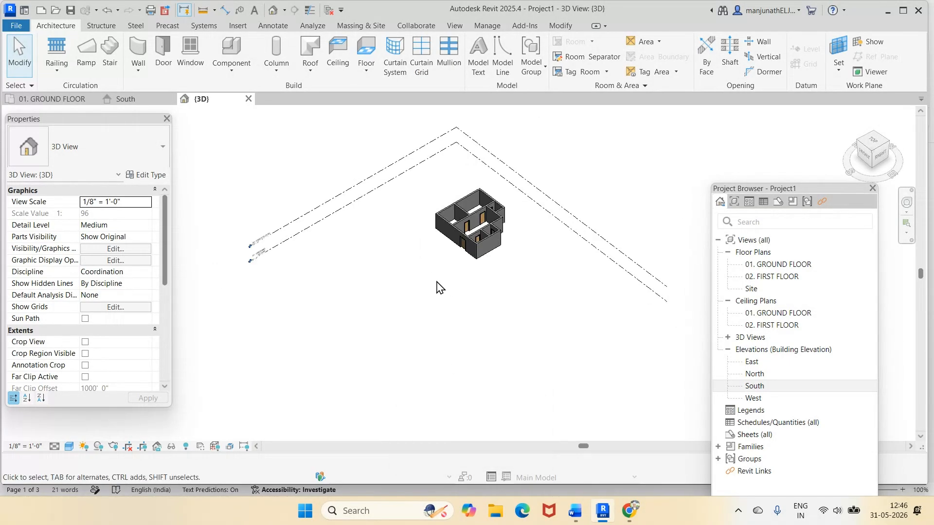
# Step: Return to the ground floor plan, check the window locations and sizes on the Word plan, and switch back to Revit
pyautogui.click(53, 99)
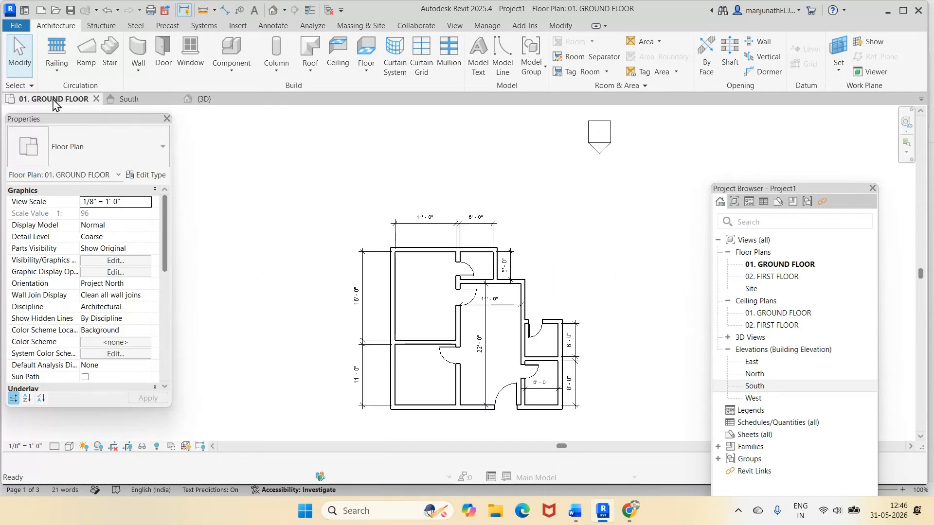
pyautogui.scroll(5, 448, 432)
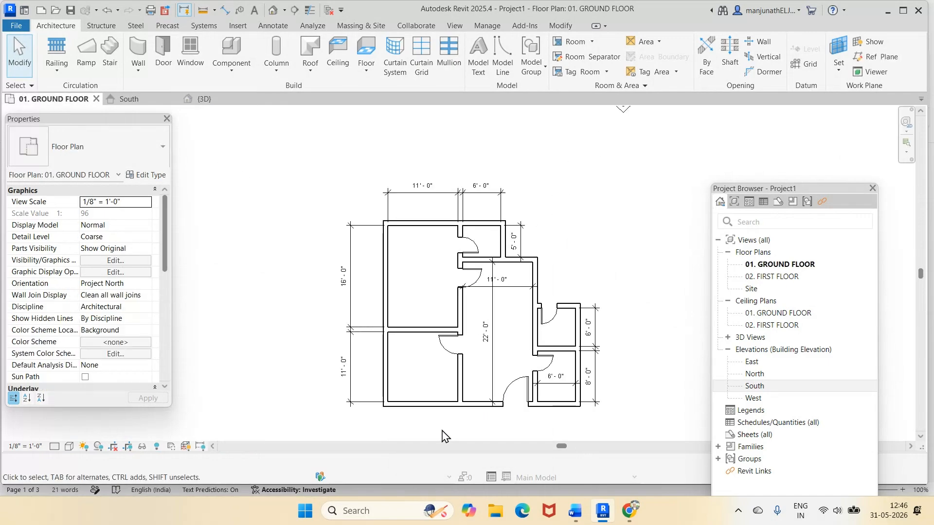
pyautogui.click(575, 511)
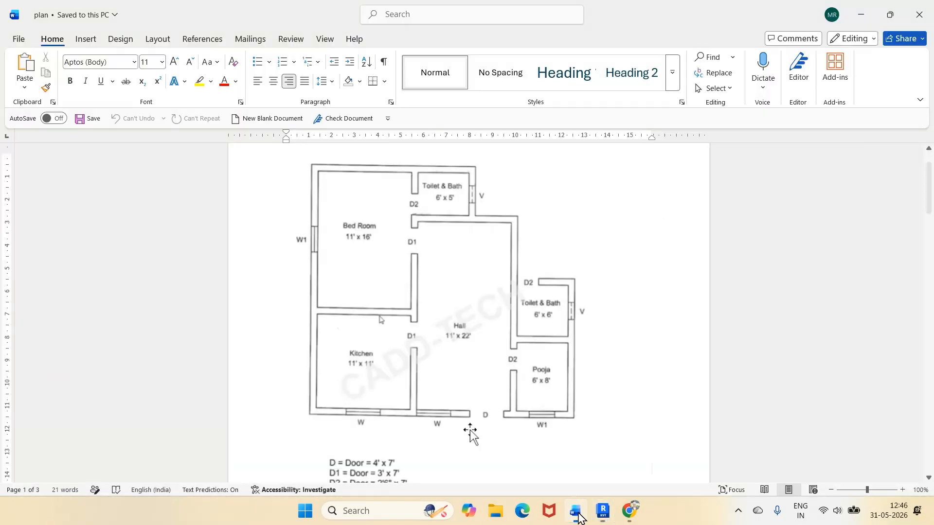
pyautogui.scroll(-3, 440, 434)
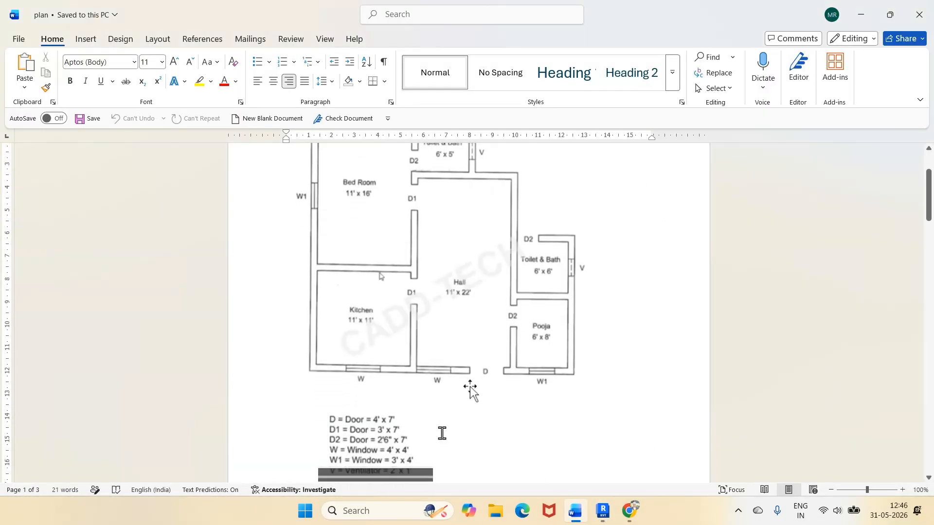
pyautogui.click(601, 460)
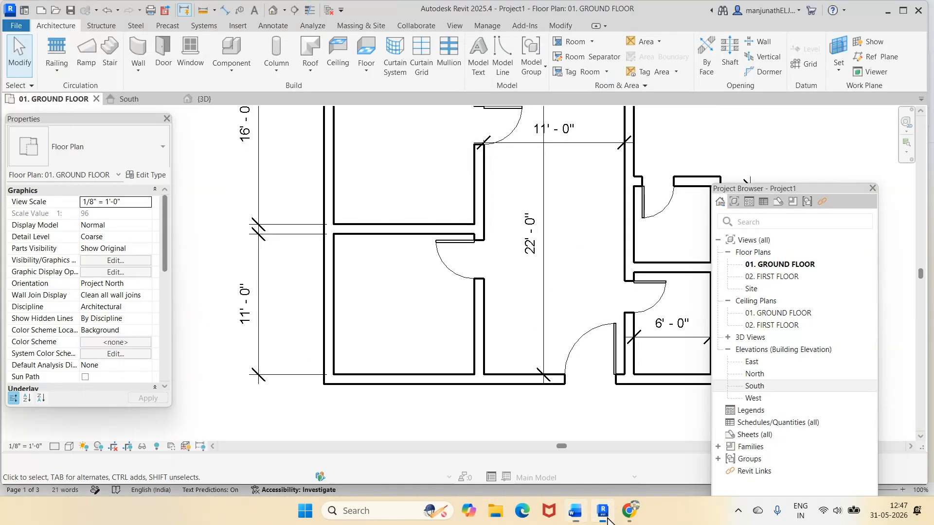
# Step: Start placing a window and duplicate the Fixed 36" x 48" type as W
pyautogui.click(193, 54)
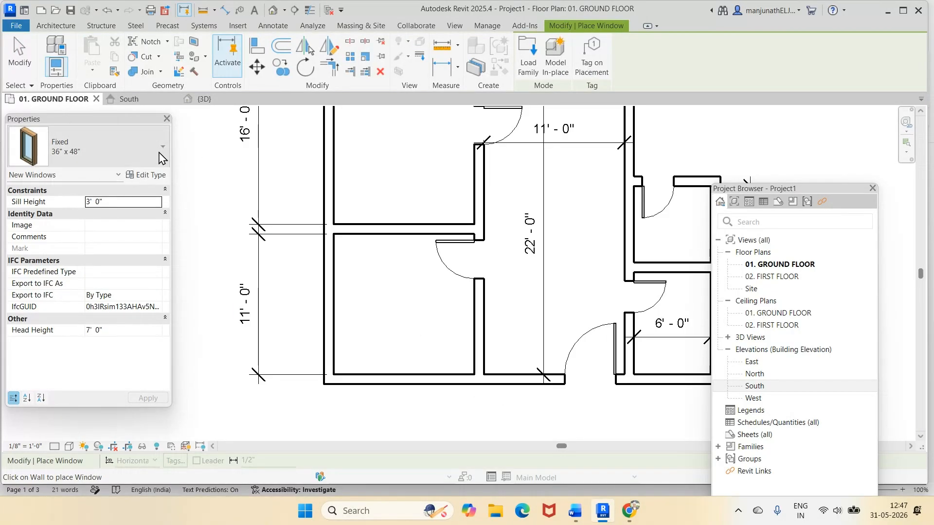
pyautogui.click(145, 175)
pyautogui.click(219, 149)
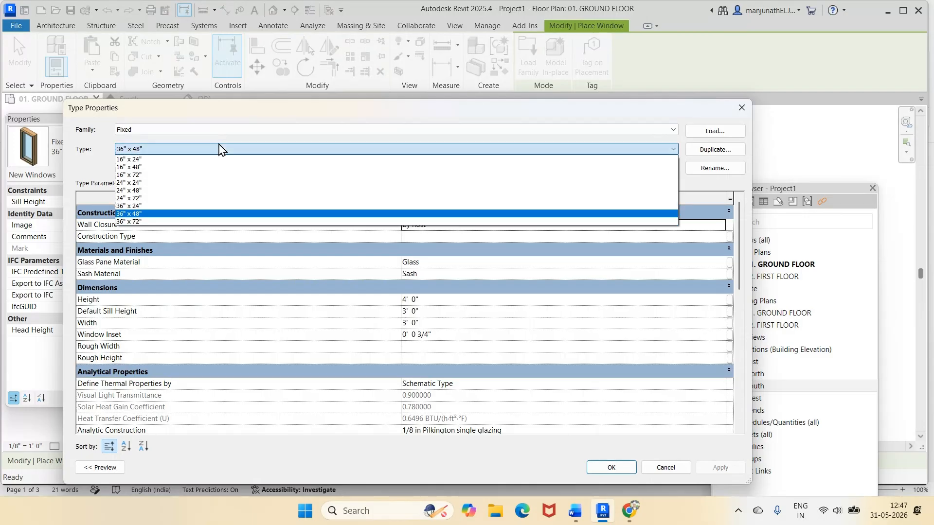
pyautogui.click(714, 152)
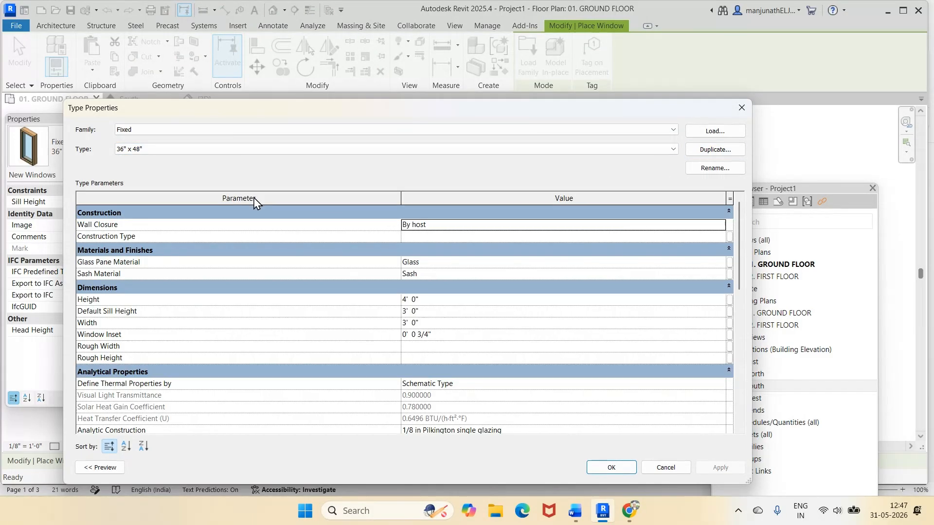
pyautogui.click(713, 150)
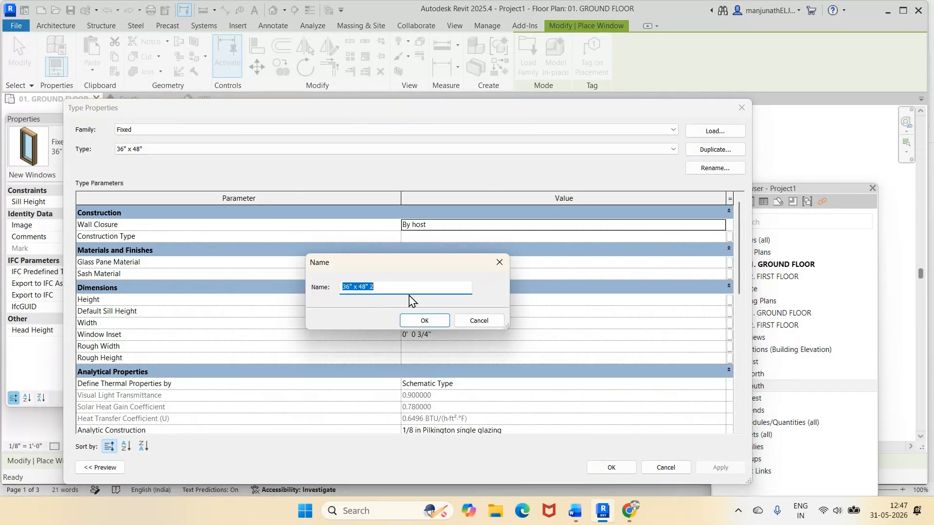
pyautogui.write('W')
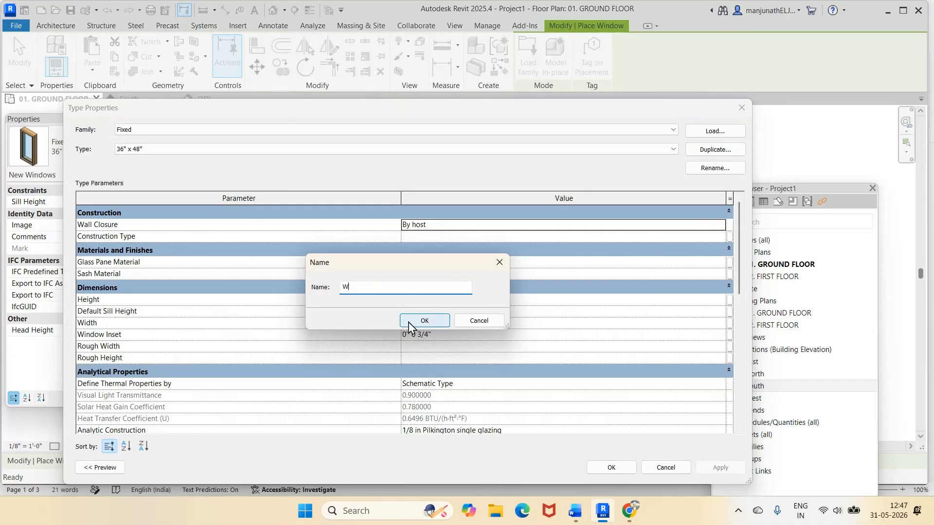
pyautogui.click(423, 321)
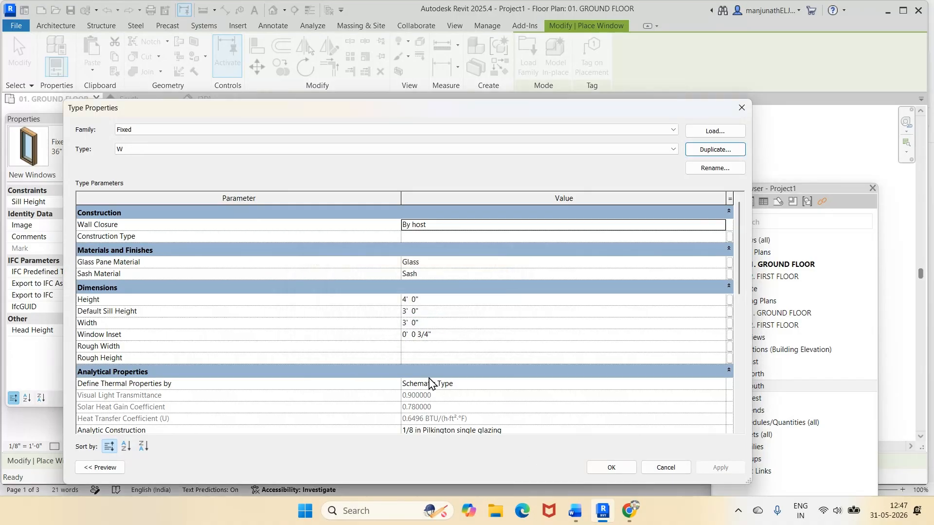
# Step: Set the width of window type W to 4' 0" and accept its type properties
pyautogui.scroll(-1, 431, 384)
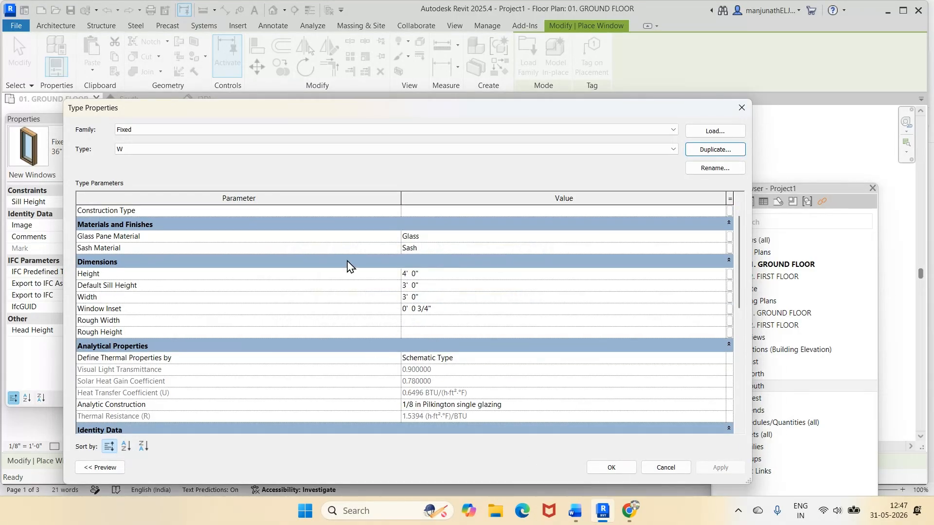
pyautogui.click(406, 298)
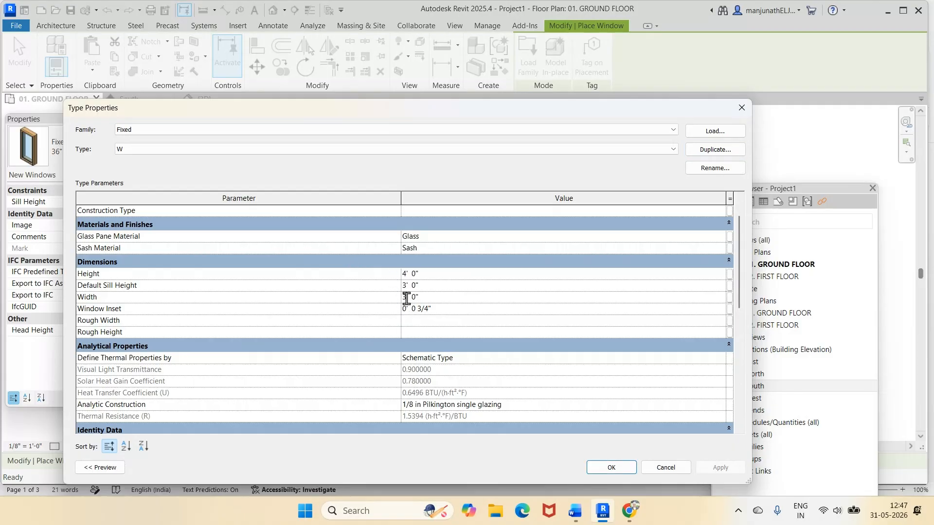
pyautogui.press('BackSpace')
pyautogui.write('4')
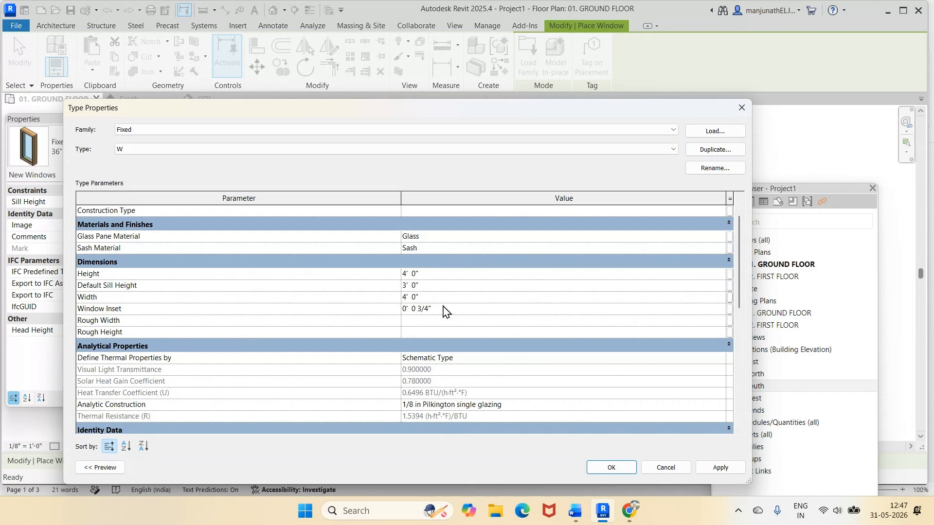
pyautogui.click(718, 469)
pyautogui.click(611, 467)
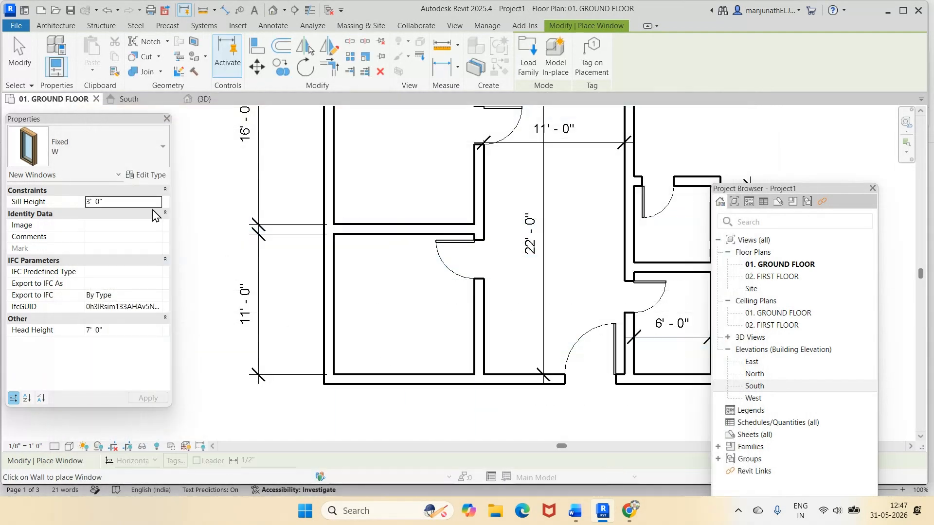
# Step: Duplicate window type W as a new type named W1
pyautogui.click(149, 176)
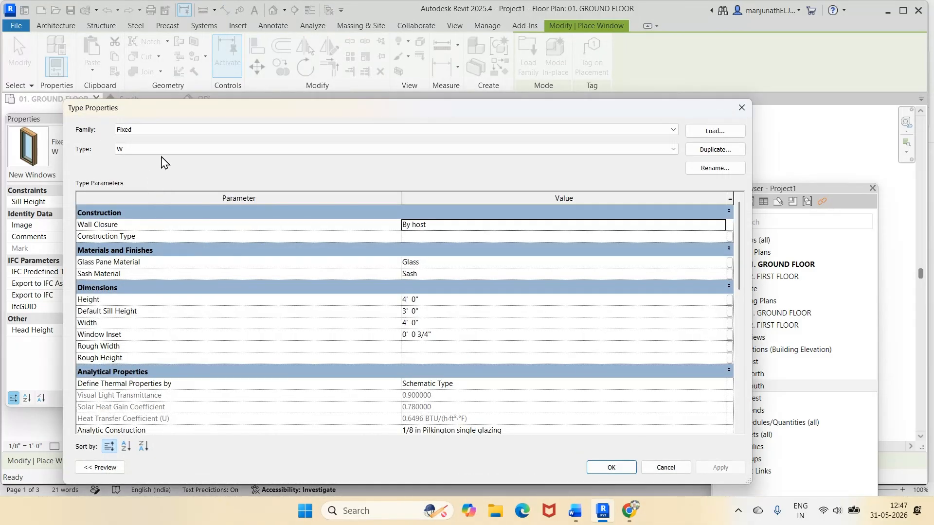
pyautogui.click(715, 149)
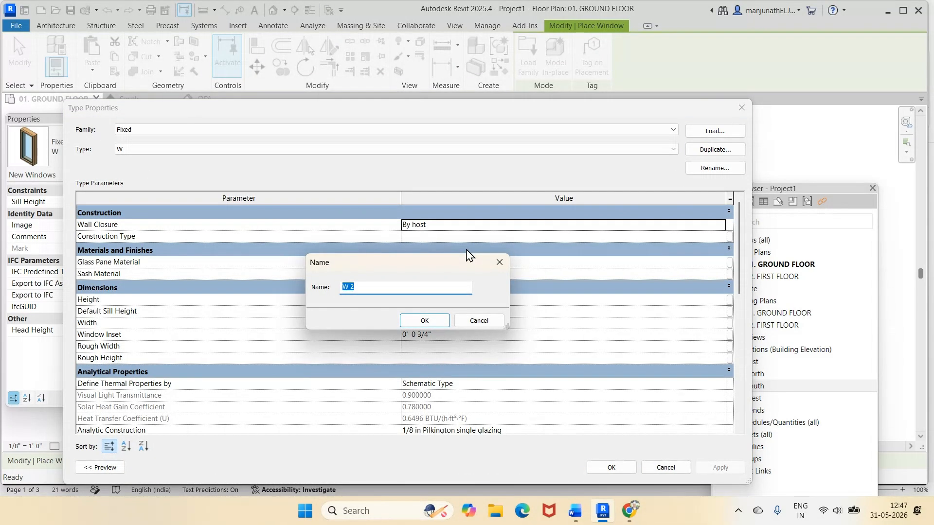
pyautogui.click(421, 321)
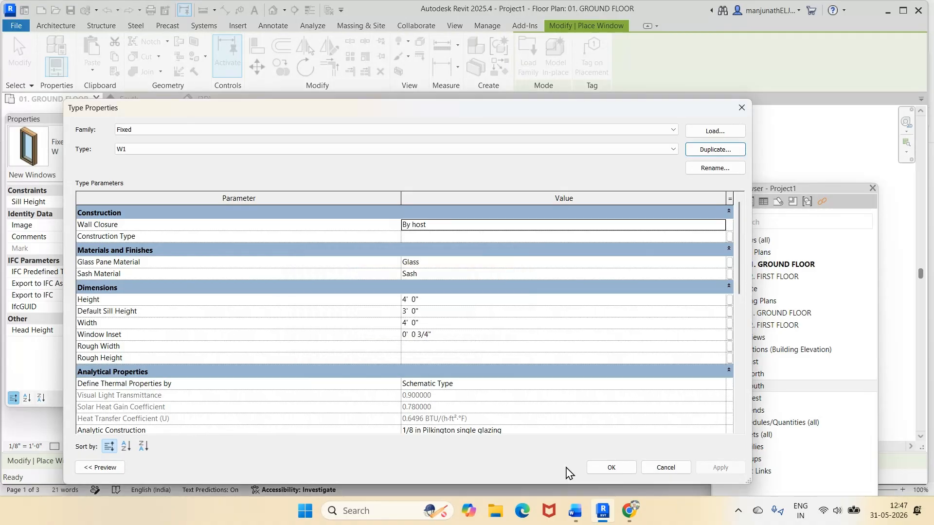
# Step: Check the W1 window size in the Word plan's legend, and set the W1 type's width to 3' 0" in Revit
pyautogui.click(574, 519)
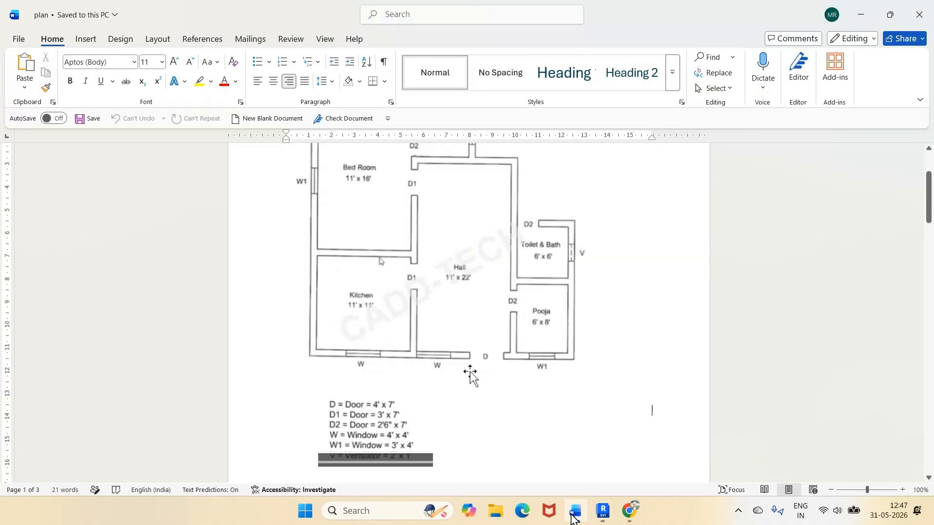
pyautogui.click(604, 511)
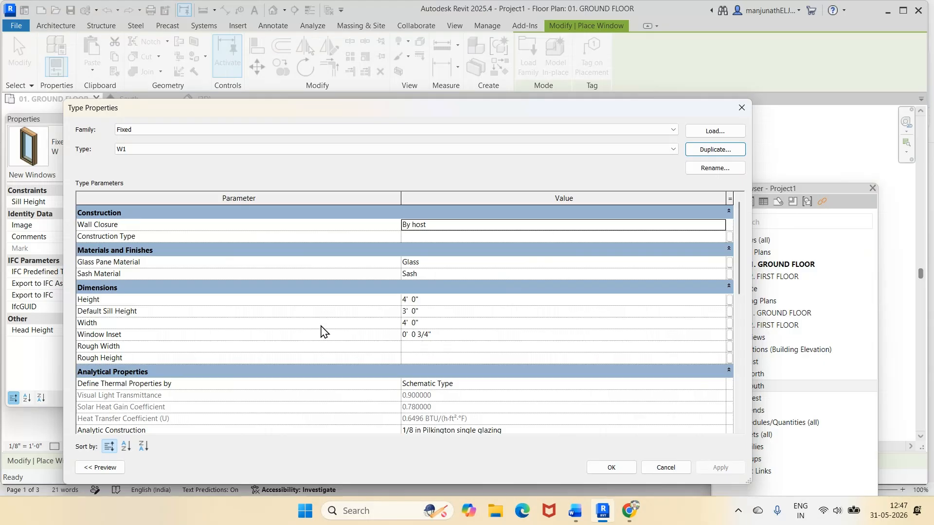
pyautogui.click(404, 324)
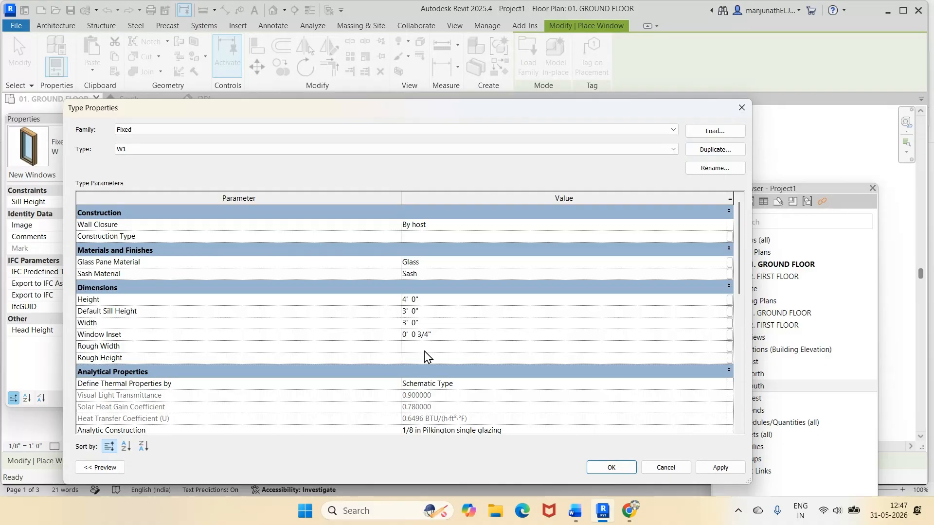
pyautogui.click(706, 467)
pyautogui.click(614, 468)
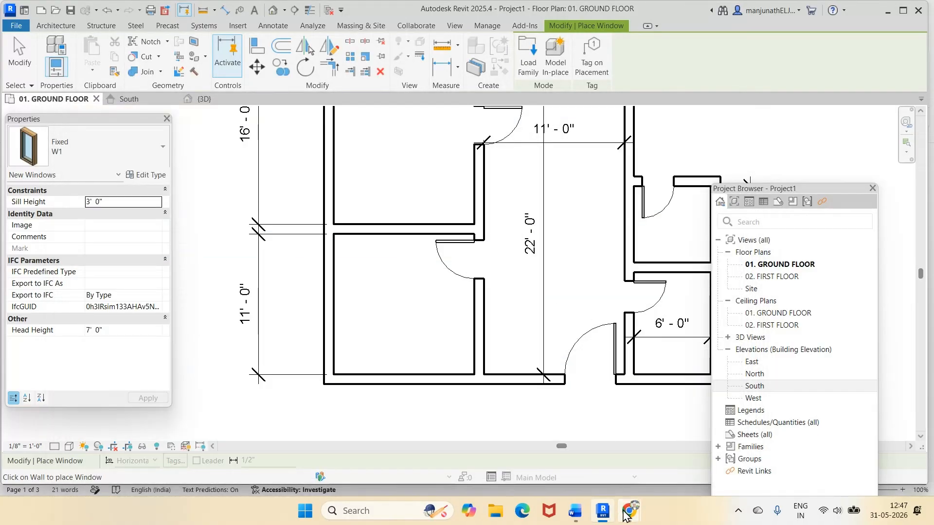
# Step: Check the ventilator entry in the Word plan's legend, and duplicate window type W1 as V in Revit
pyautogui.click(575, 511)
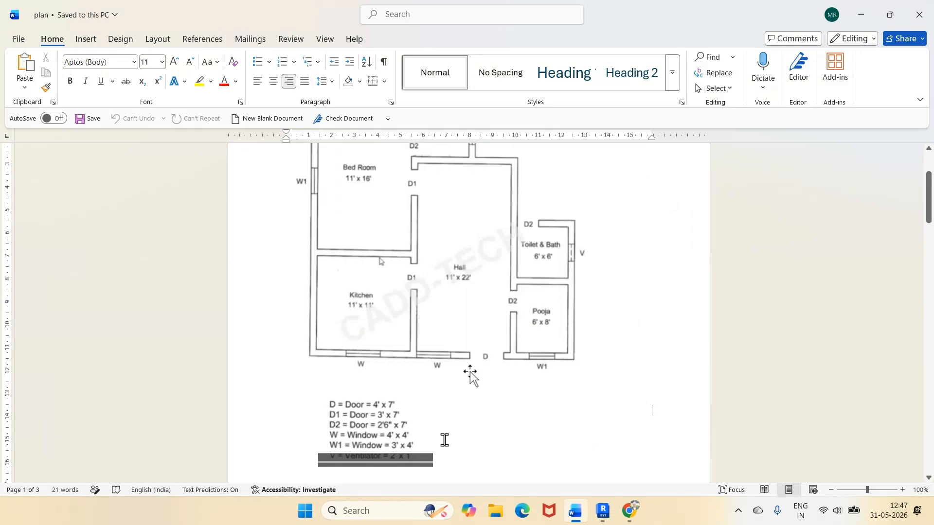
pyautogui.hotkey('alt', 'Tab')
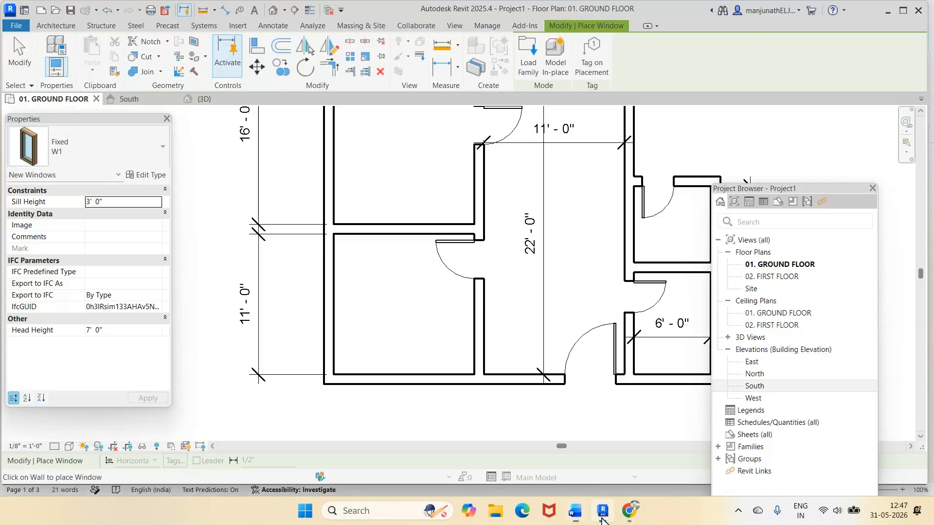
pyautogui.click(146, 175)
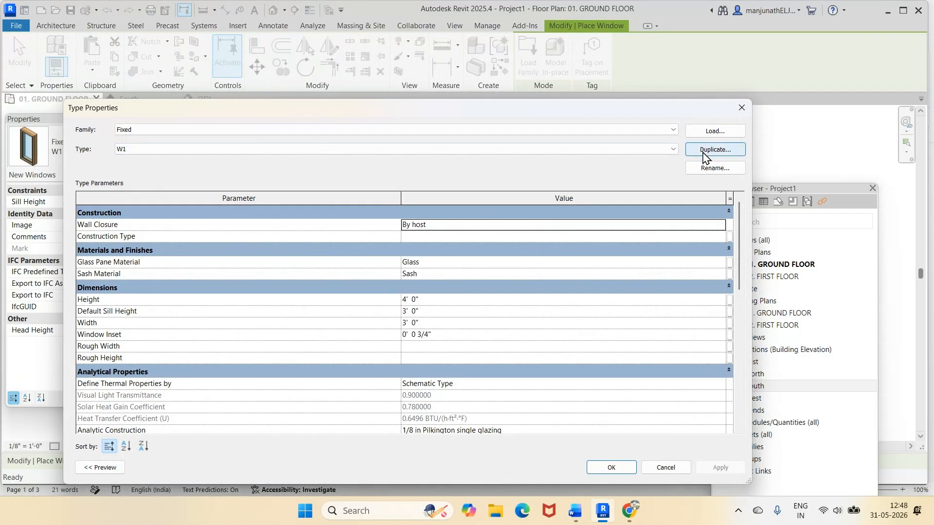
pyautogui.click(705, 154)
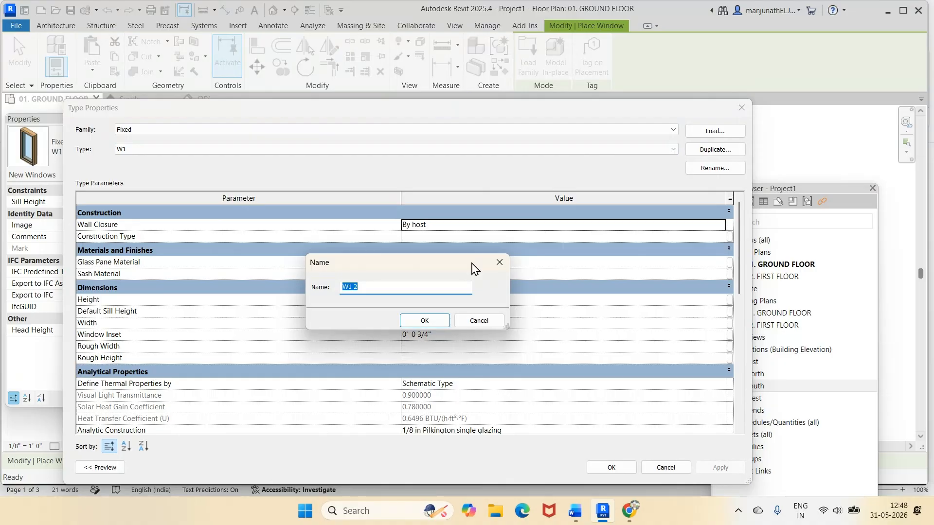
pyautogui.write('V')
pyautogui.click(425, 320)
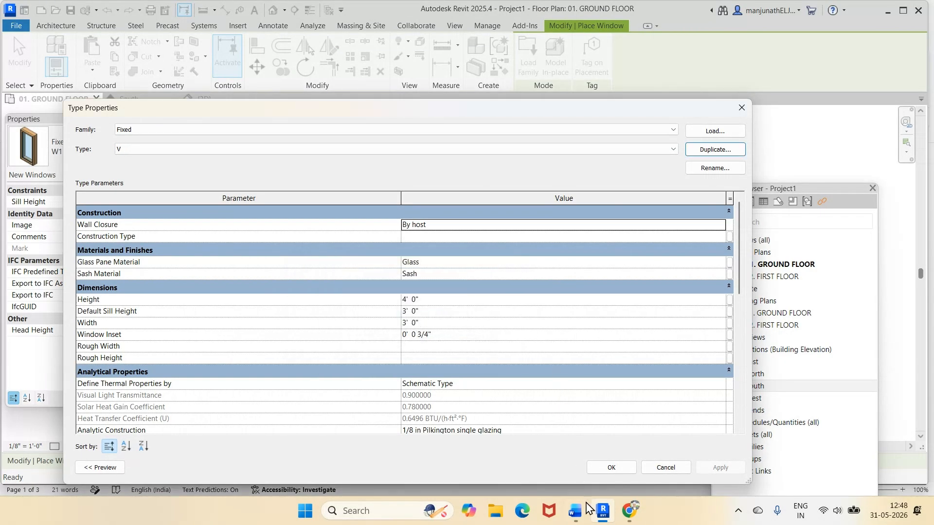
# Step: Check the ventilator size in the Word plan's legend, and set window type V's height to 1' 0" in Revit
pyautogui.click(577, 517)
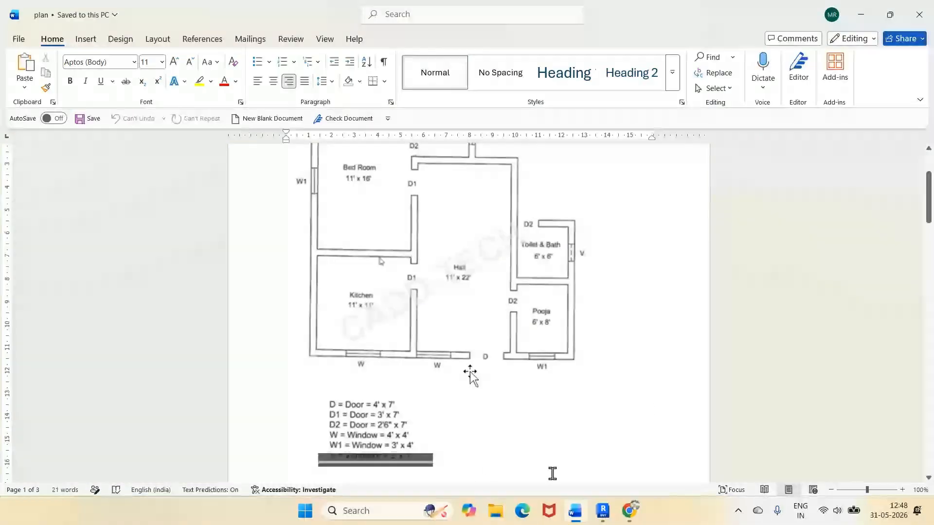
pyautogui.click(602, 517)
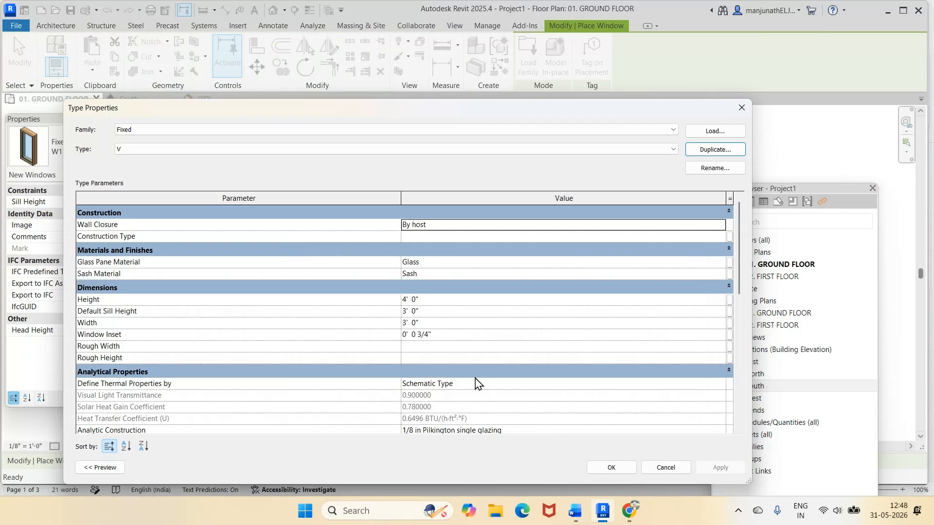
pyautogui.click(428, 300)
pyautogui.click(439, 300)
pyautogui.moveTo(439, 300); pyautogui.dragTo(378, 295)
pyautogui.write('1')
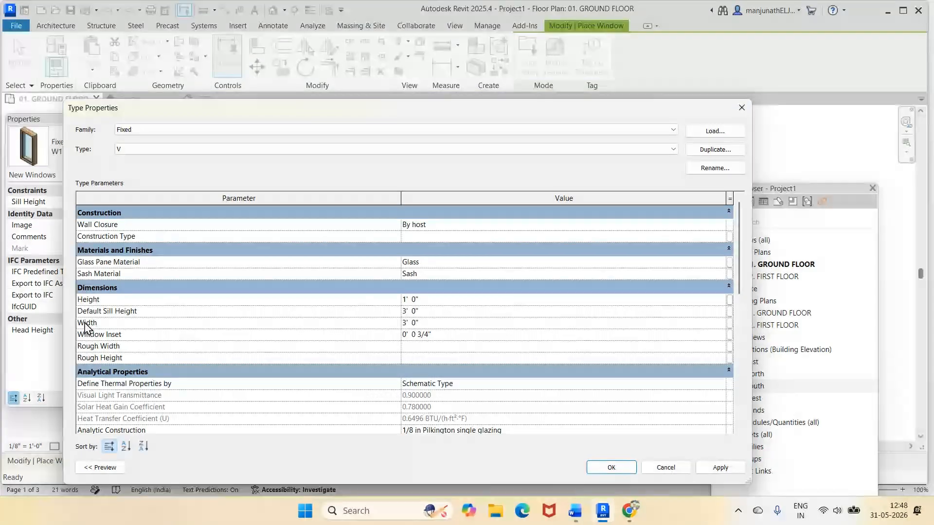
# Step: Set the width of window type V to 2' 0", accept the type properties and end window placement
pyautogui.click(415, 325)
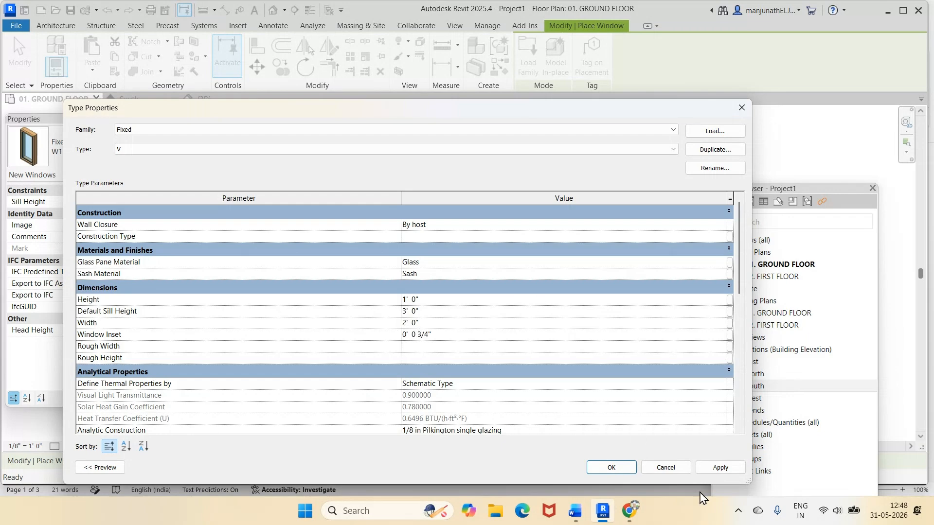
pyautogui.click(720, 468)
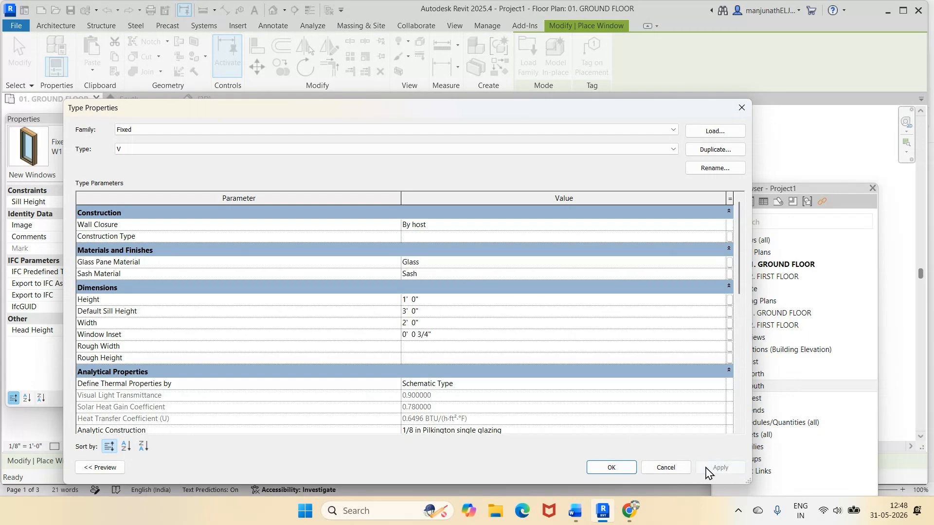
pyautogui.click(611, 468)
pyautogui.scroll(-5, 528, 352)
pyautogui.scroll(4, 560, 390)
pyautogui.press('Escape')
pyautogui.press('Escape')
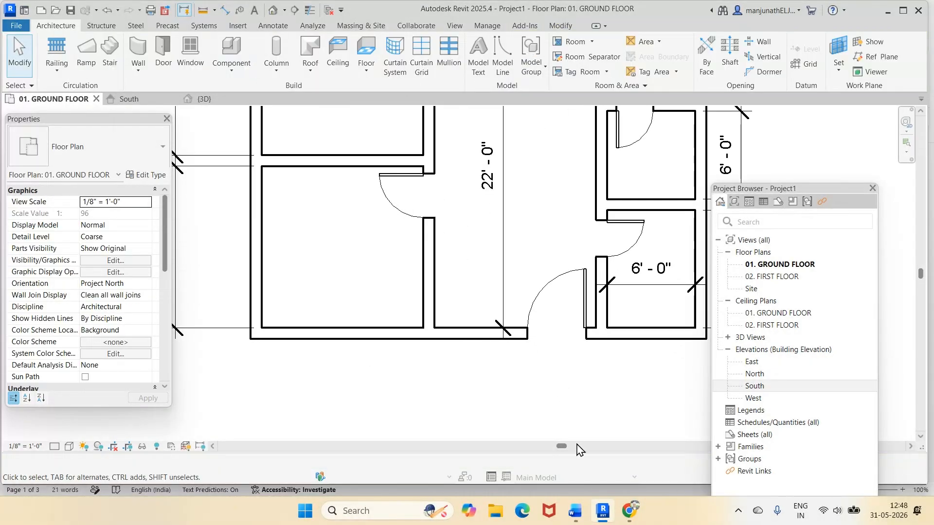
# Step: Check the hall window in the Word plan, and place a type W window in Revit, centred between the kitchen wall and main door
pyautogui.click(574, 515)
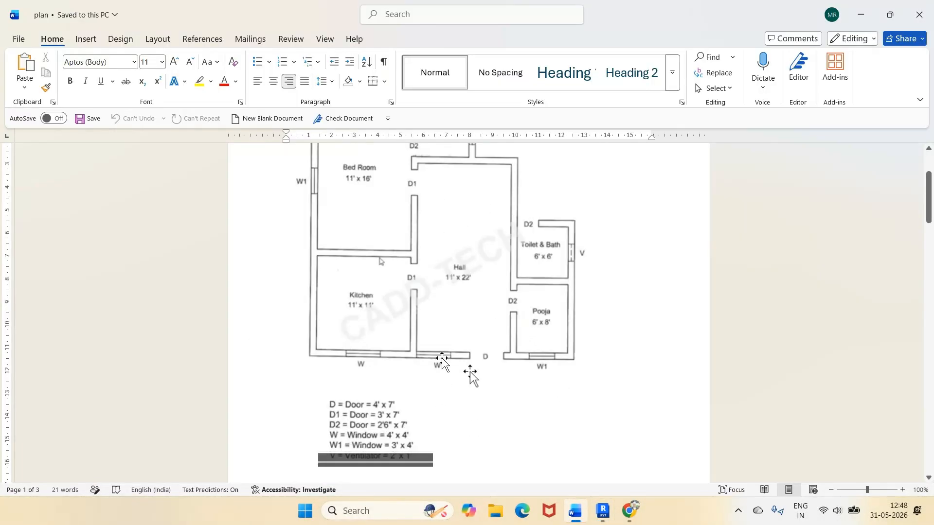
pyautogui.click(603, 511)
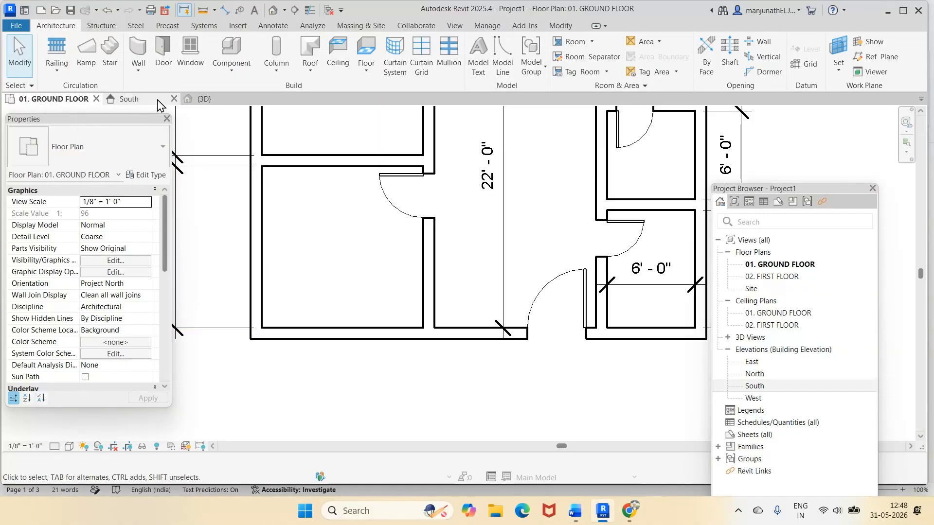
pyautogui.click(191, 54)
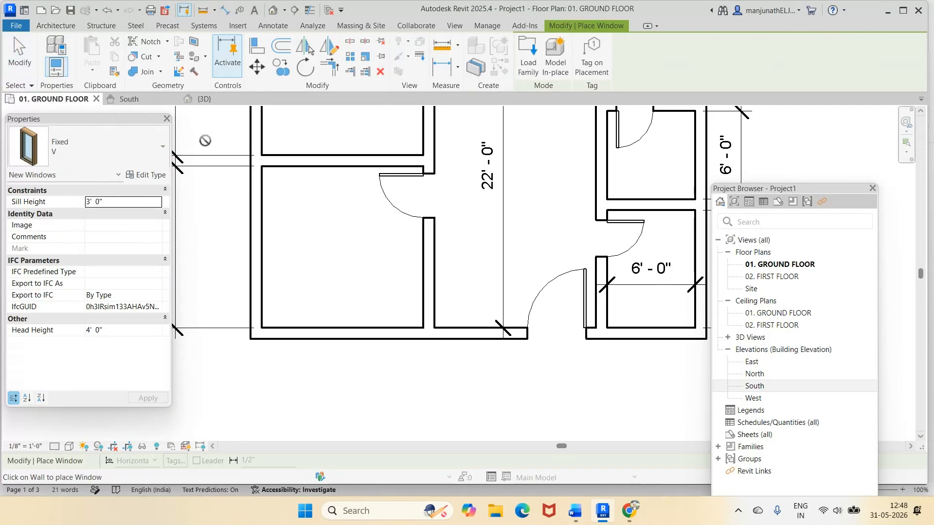
pyautogui.click(163, 146)
pyautogui.click(55, 271)
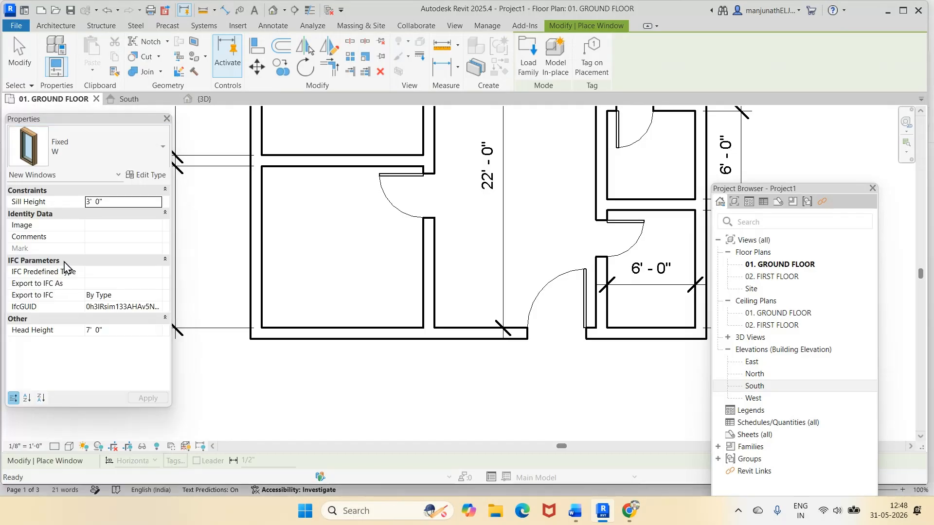
pyautogui.click(479, 333)
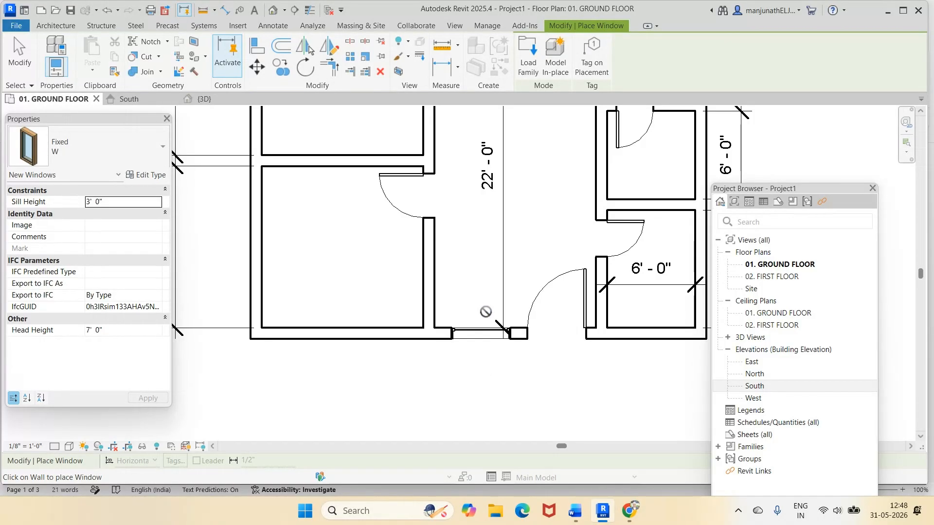
# Step: Flip the hall's W window so its glazing faces the outer side of the front wall
pyautogui.press('Escape')
pyautogui.click(481, 333)
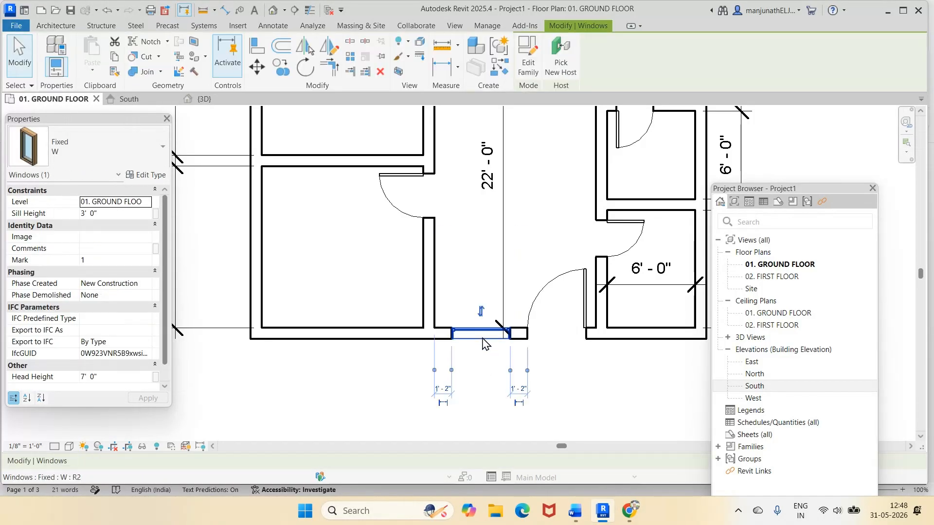
pyautogui.click(482, 315)
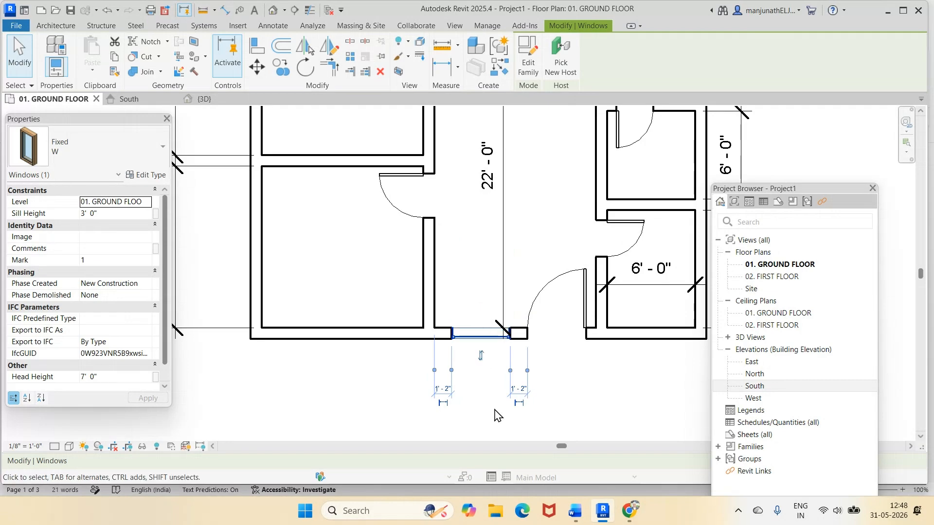
pyautogui.press('Escape')
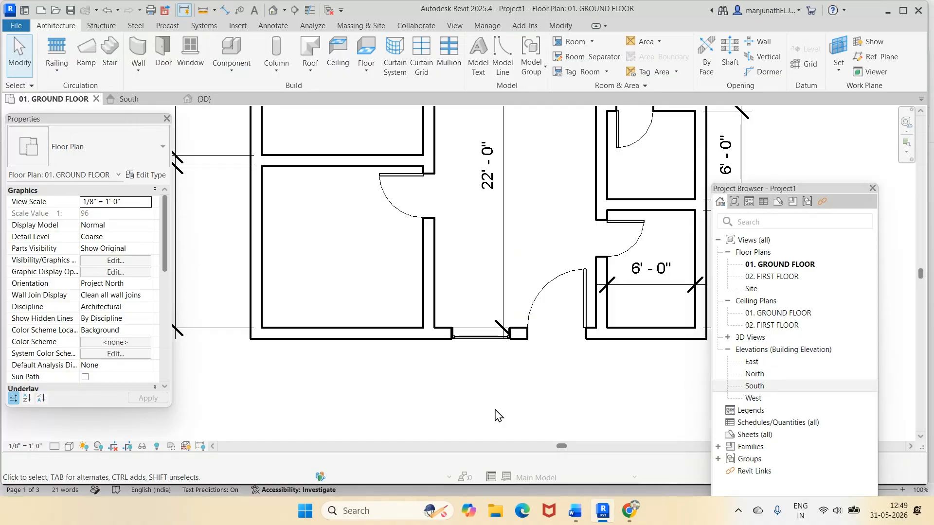
# Step: Check the kitchen window in the Word plan, and place a type W window in Revit, 3' 6" from each side of the kitchen's front wall
pyautogui.click(576, 511)
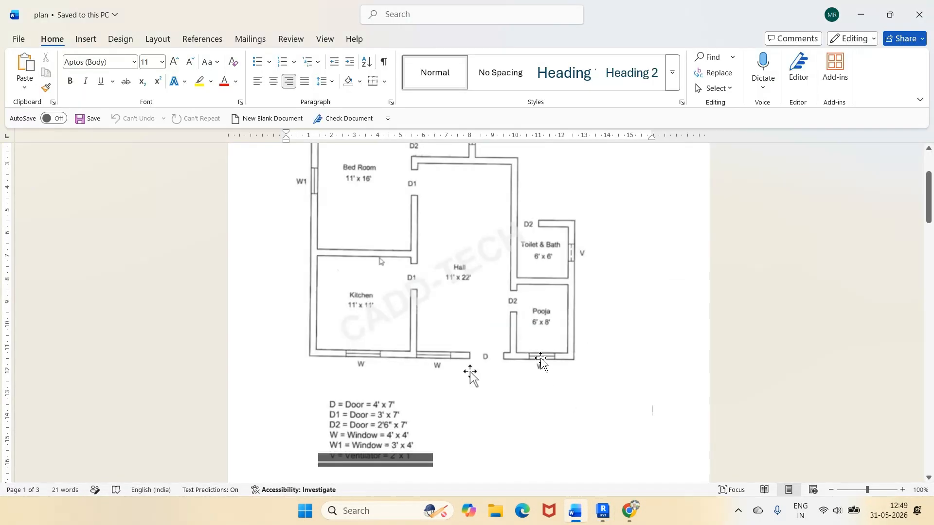
pyautogui.hotkey('alt', 'Tab')
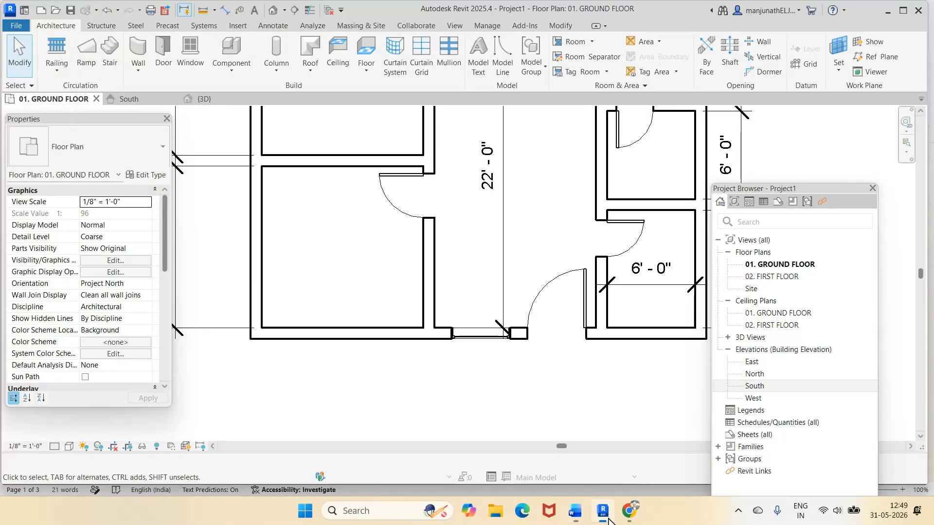
pyautogui.click(190, 53)
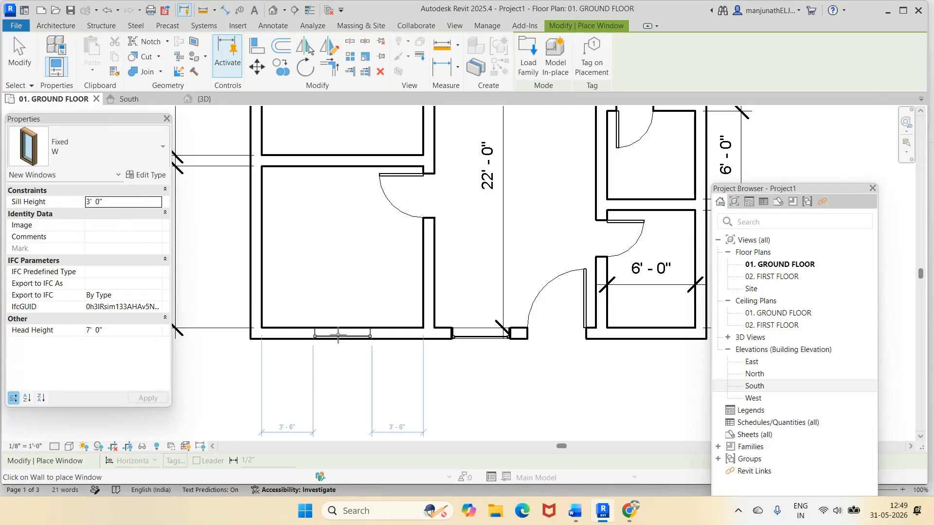
pyautogui.click(338, 335)
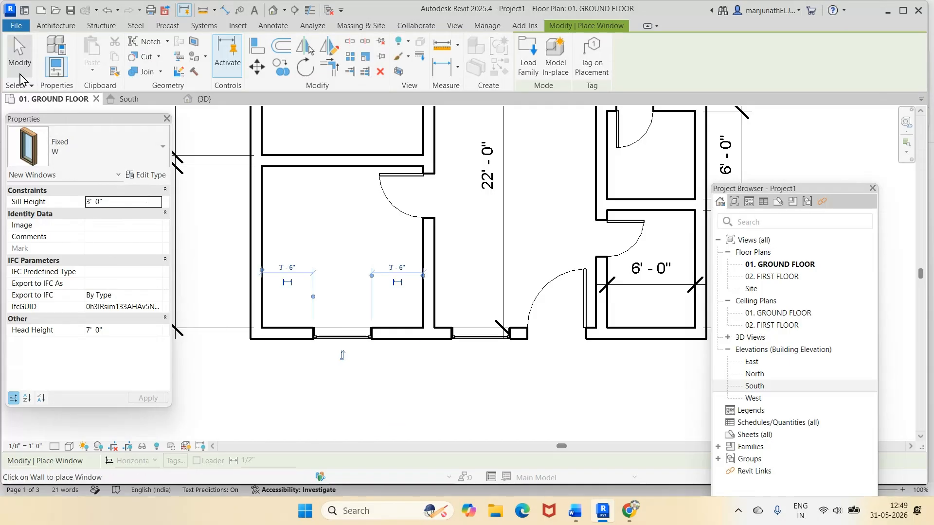
pyautogui.press('Escape')
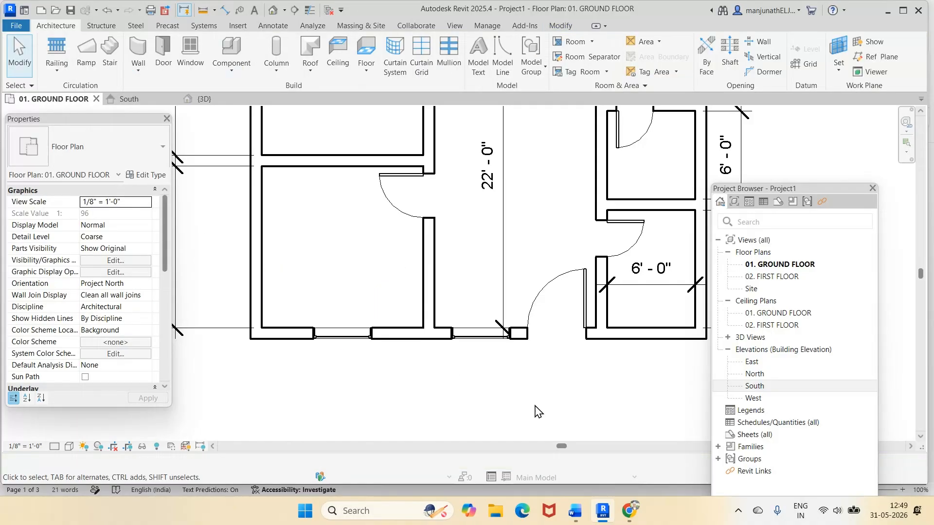
# Step: Place a type W1 window in the pooja room's front wall, 1' 6" from each side wall
pyautogui.scroll(-5, 598, 433)
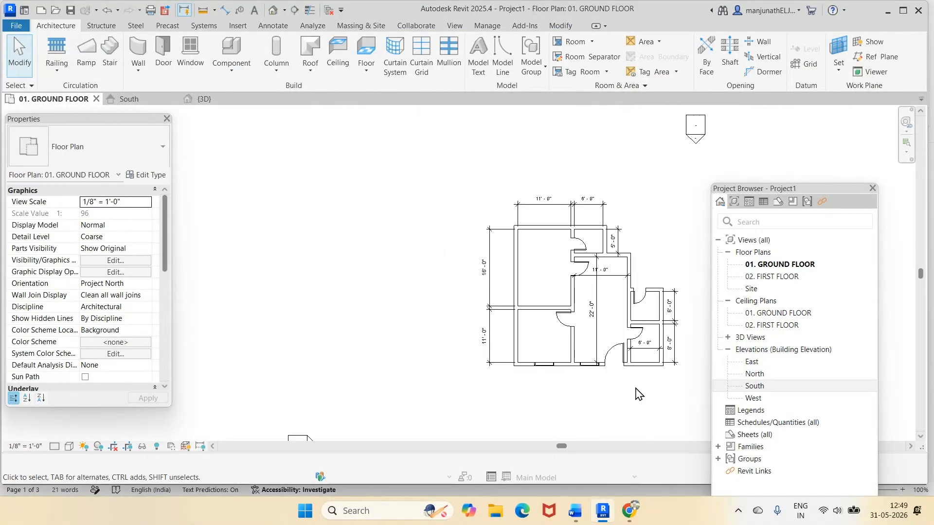
pyautogui.scroll(3, 681, 394)
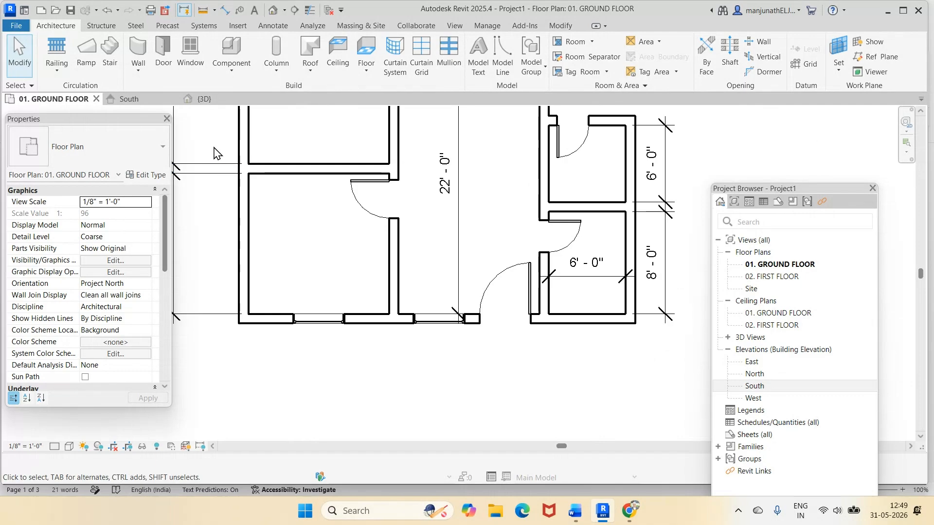
pyautogui.click(191, 55)
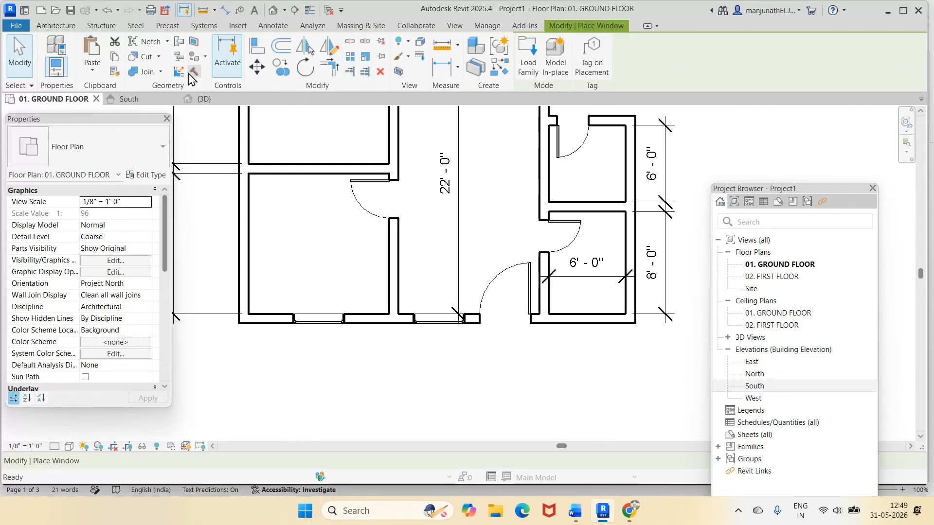
pyautogui.click(165, 158)
pyautogui.click(35, 283)
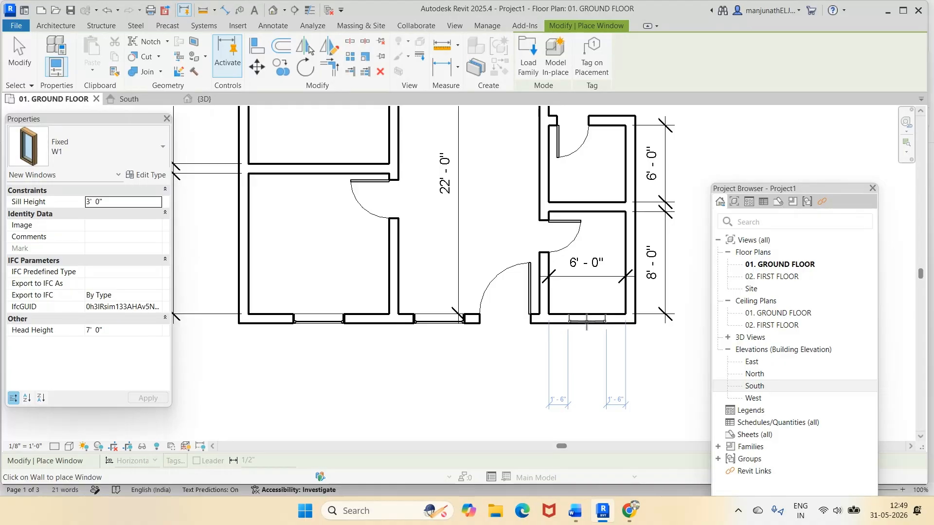
pyautogui.click(587, 322)
pyautogui.press('Escape')
pyautogui.press('Escape')
# Step: Examine the front wall's windows and main door in the 3D view
pyautogui.click(203, 99)
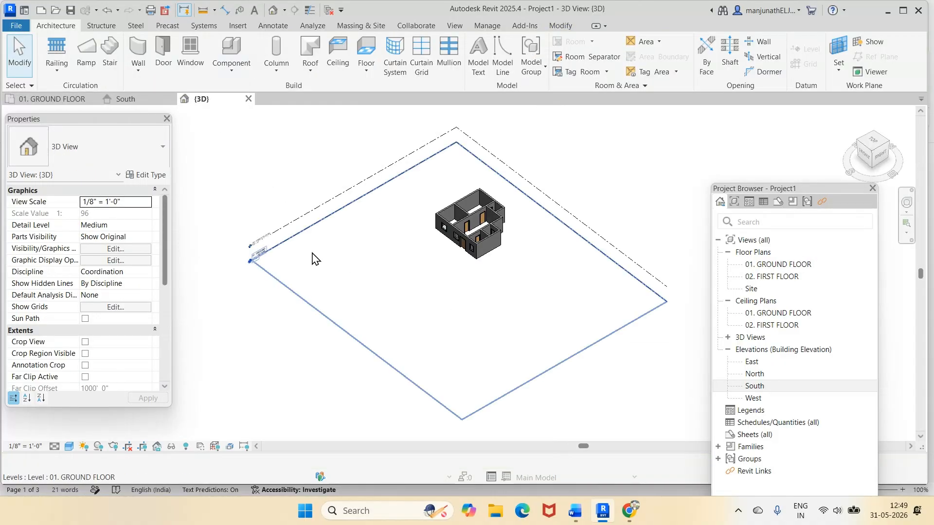
pyautogui.scroll(8, 450, 225)
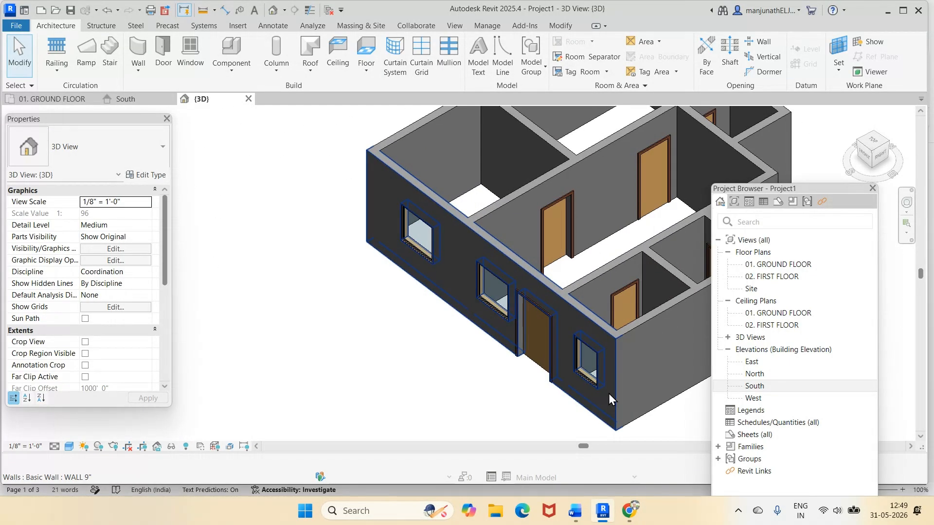
pyautogui.scroll(5, 610, 394)
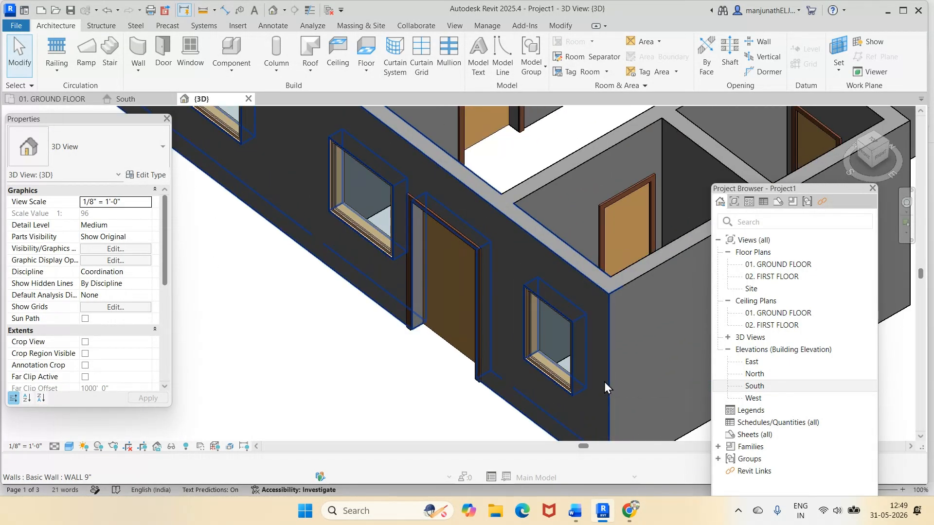
pyautogui.scroll(-8, 605, 384)
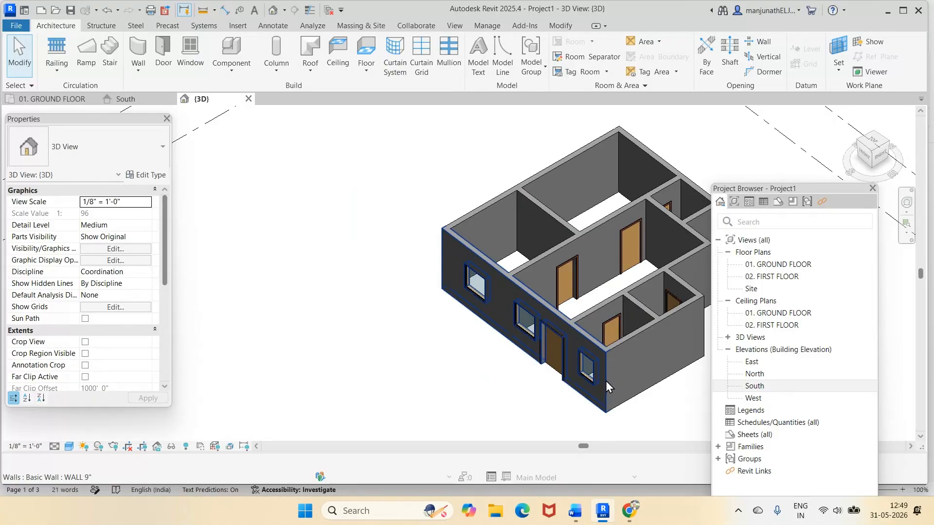
# Step: Return to the ground floor plan and check the remaining window positions in the Word plan
pyautogui.click(54, 99)
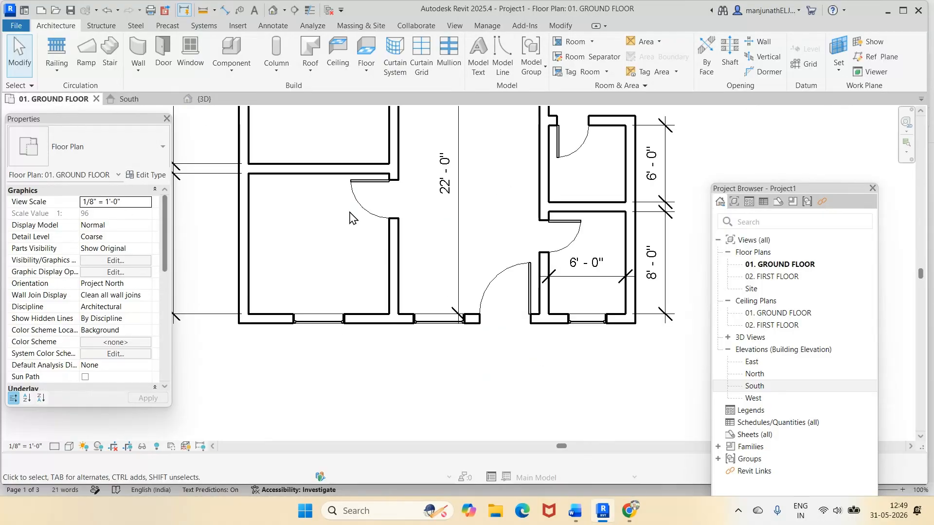
pyautogui.scroll(-5, 428, 214)
pyautogui.scroll(2, 316, 186)
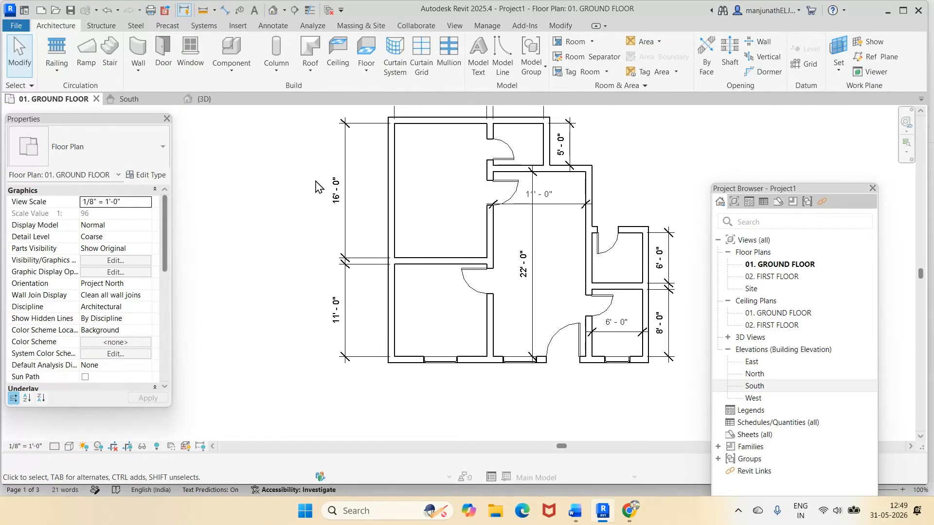
pyautogui.click(581, 520)
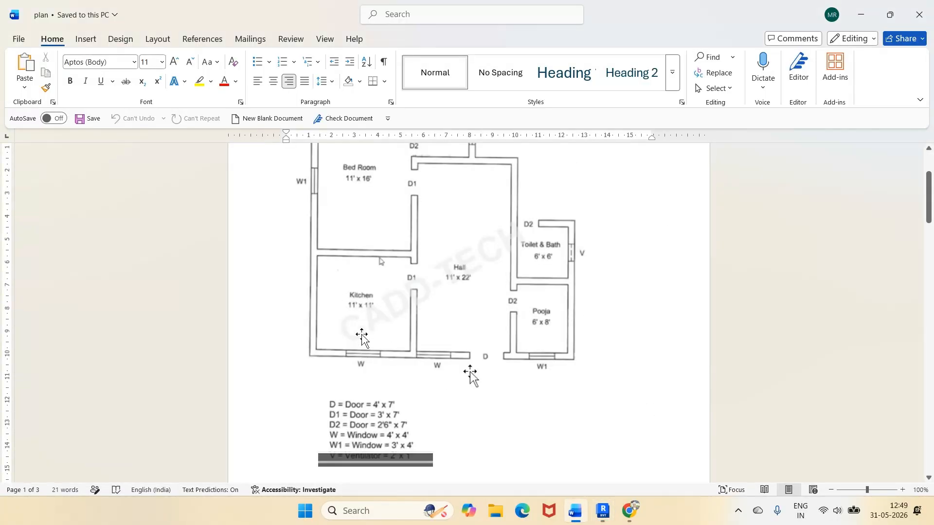
pyautogui.scroll(3, 362, 336)
pyautogui.hotkey('alt', 'Tab')
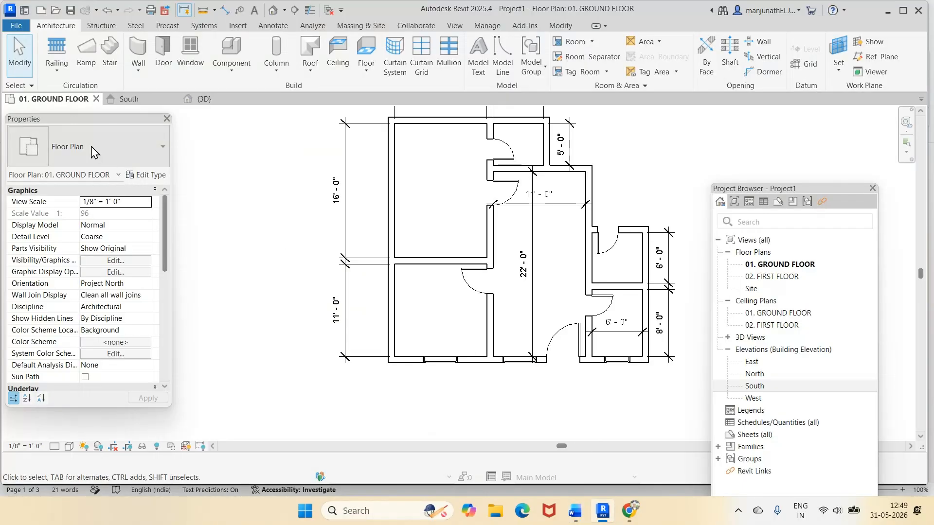
# Step: Place a type W1 window in the bedroom's outer side wall, 6' 6" from each adjoining wall
pyautogui.click(191, 52)
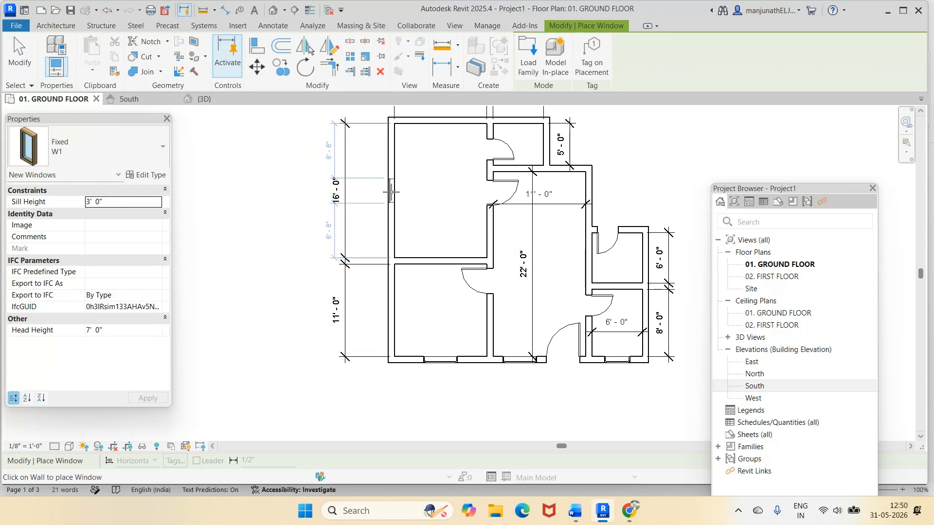
pyautogui.scroll(5, 391, 193)
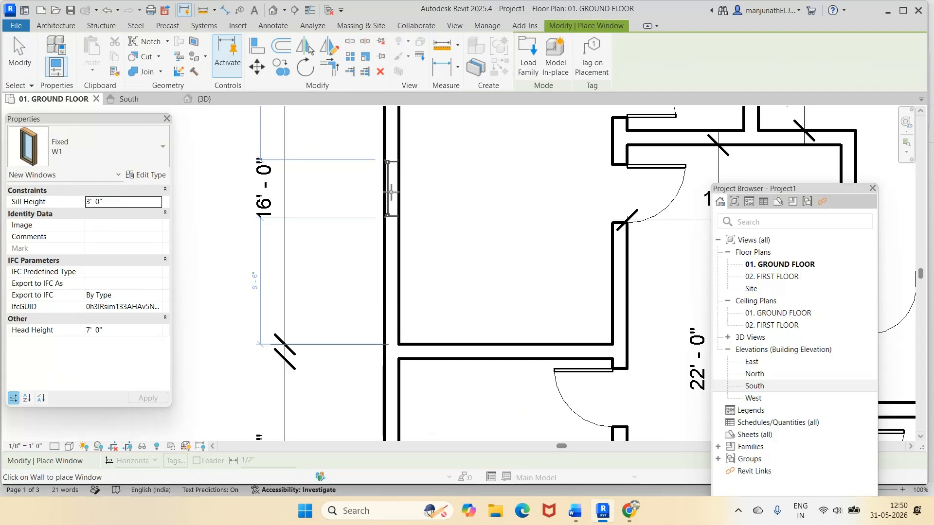
pyautogui.scroll(-3, 390, 192)
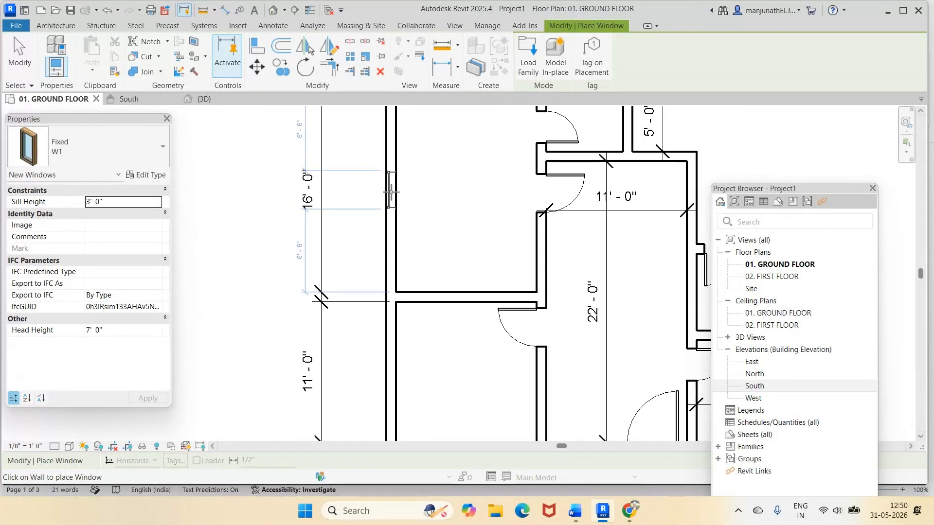
pyautogui.click(390, 192)
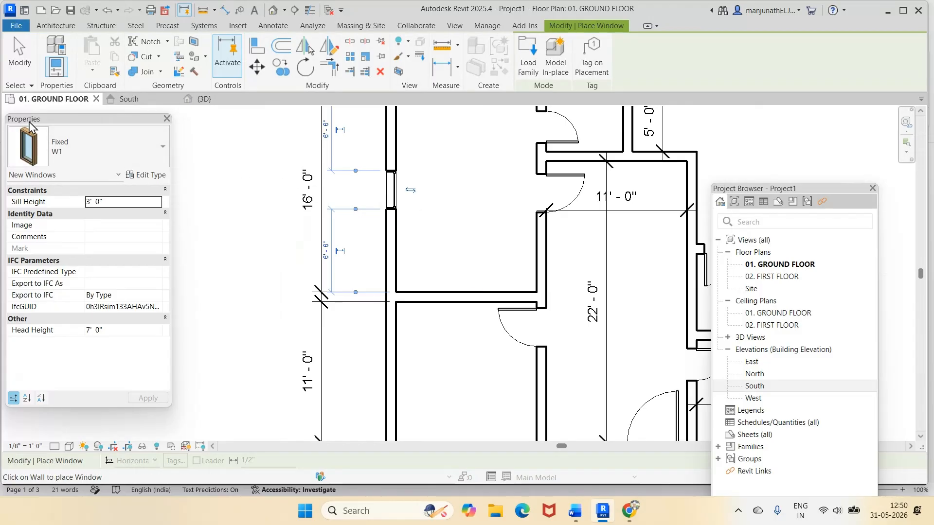
# Step: Flip the type W1 window in the bedroom's outer side wall to face the opposite direction
pyautogui.click(20, 53)
pyautogui.click(389, 197)
pyautogui.click(411, 190)
pyautogui.click(461, 231)
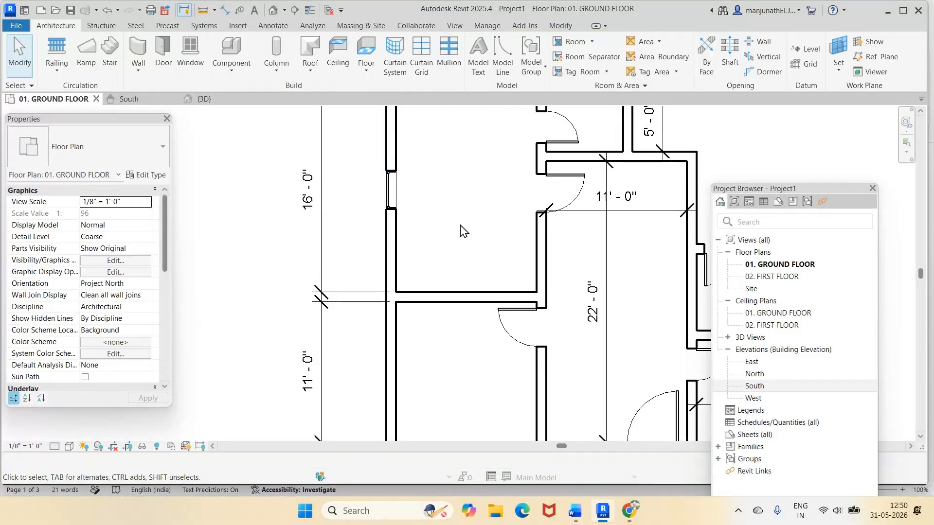
# Step: Check the Word plan and place a type V ventilator in the outer side wall of the 6' x 5' toilet, 1' 6" from each adjoining wall
pyautogui.scroll(-4, 451, 260)
pyautogui.click(574, 512)
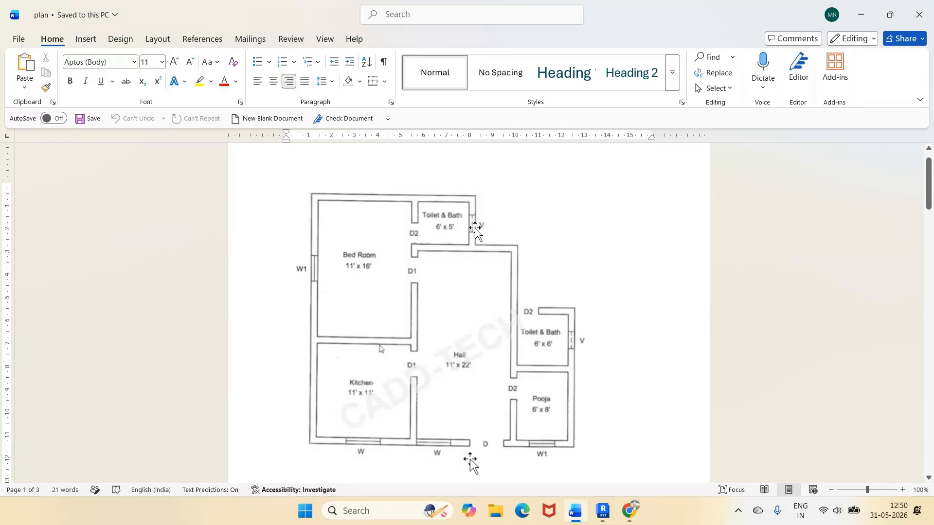
pyautogui.click(603, 510)
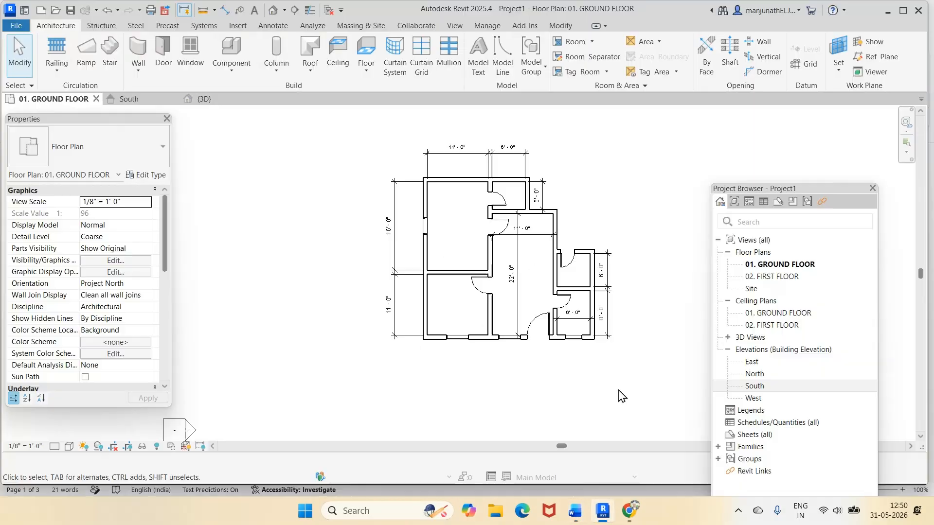
pyautogui.scroll(4, 553, 196)
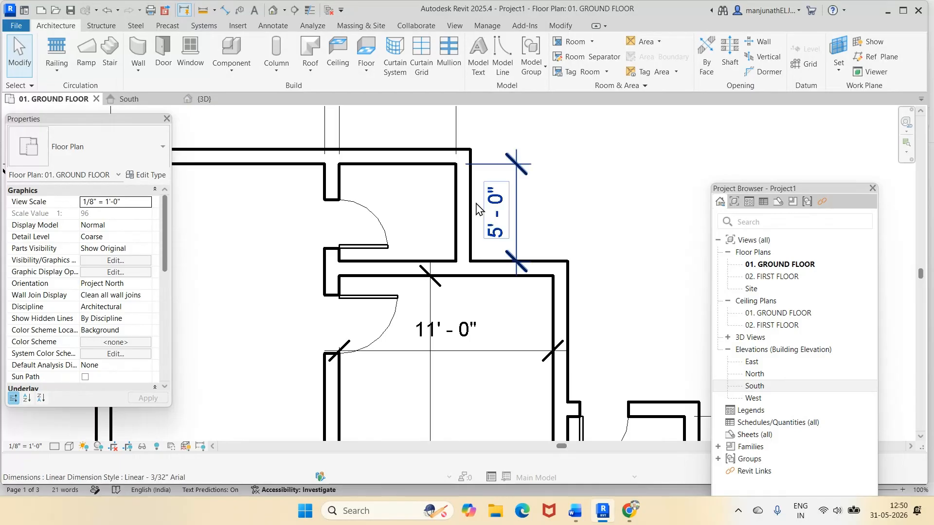
pyautogui.click(192, 54)
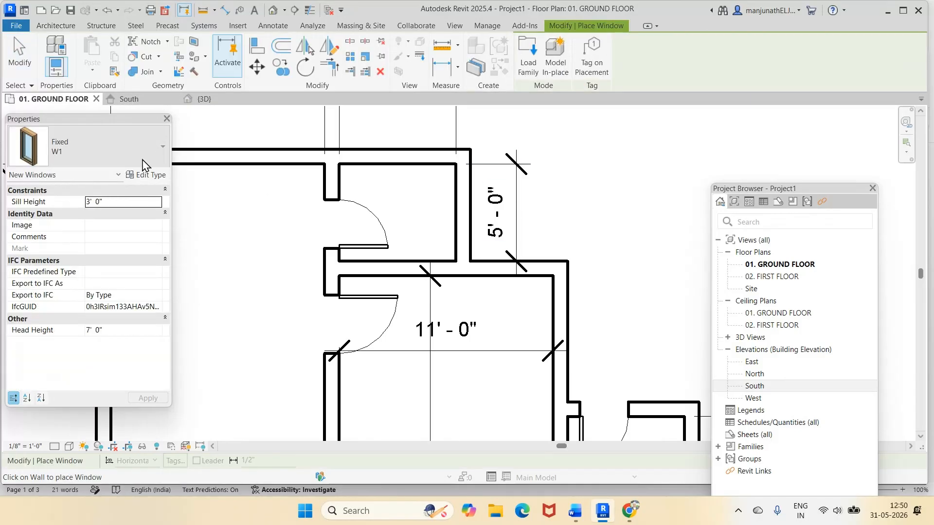
pyautogui.click(162, 156)
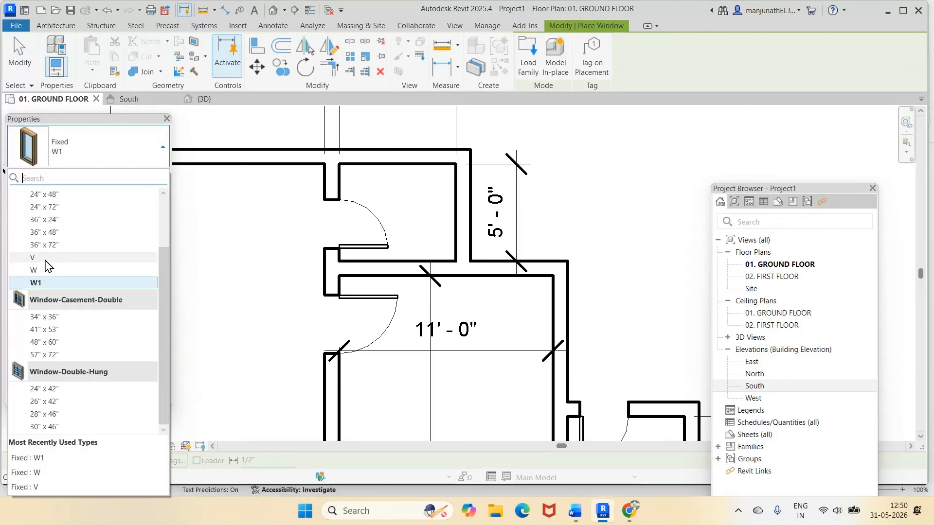
pyautogui.click(46, 262)
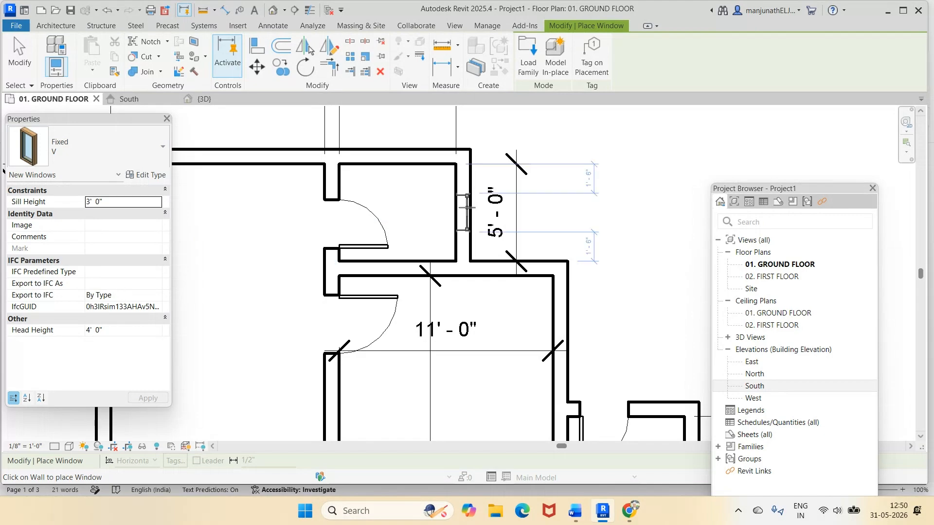
pyautogui.click(467, 208)
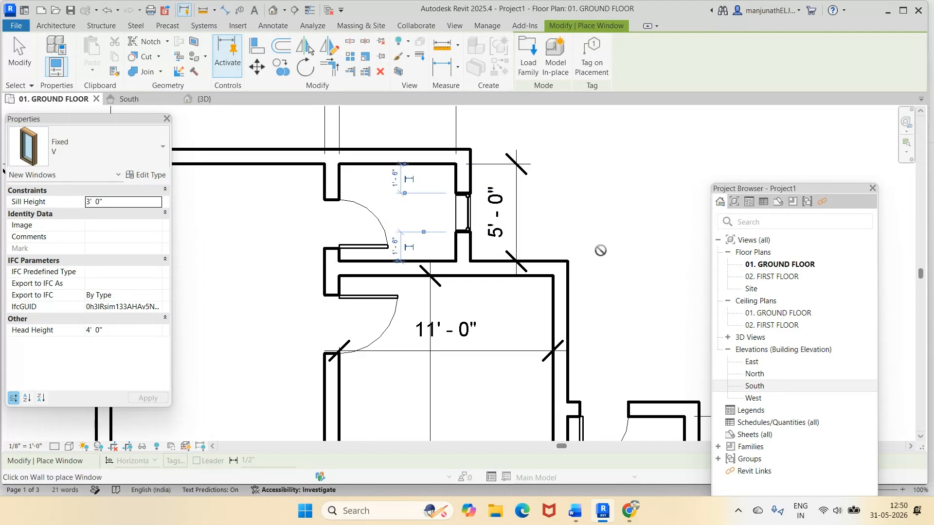
# Step: Place a type V ventilator in the outer side wall of the 6' x 6' toilet, 2' 0" from each adjoining wall, as in the Word plan
pyautogui.scroll(-3, 599, 251)
pyautogui.scroll(4, 591, 266)
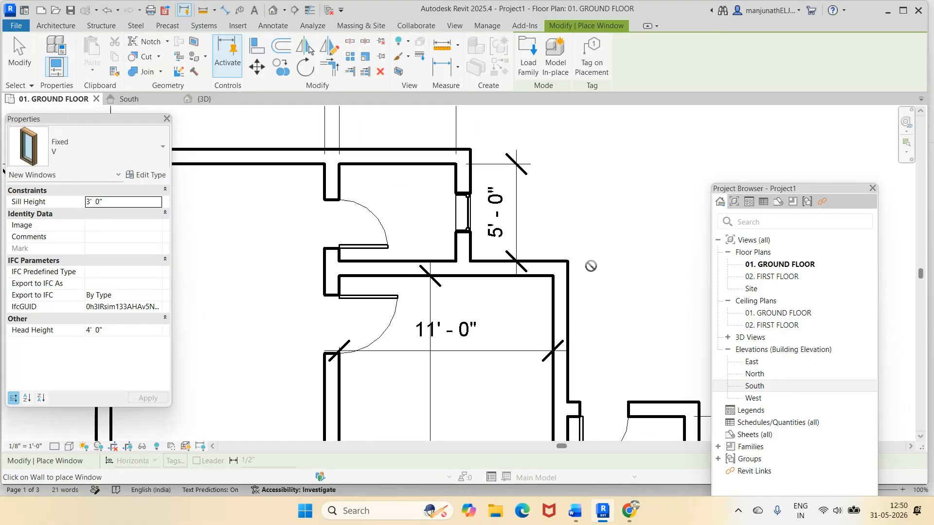
pyautogui.scroll(-3, 590, 266)
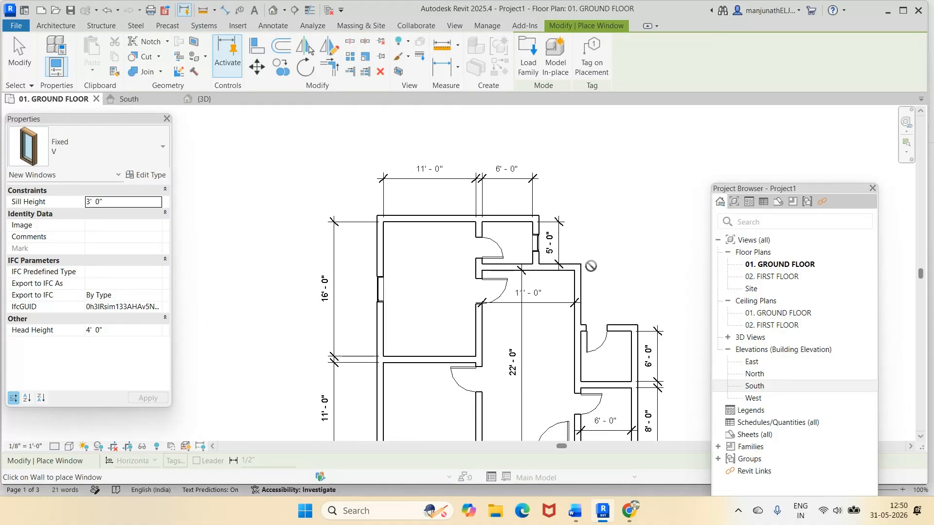
pyautogui.click(580, 519)
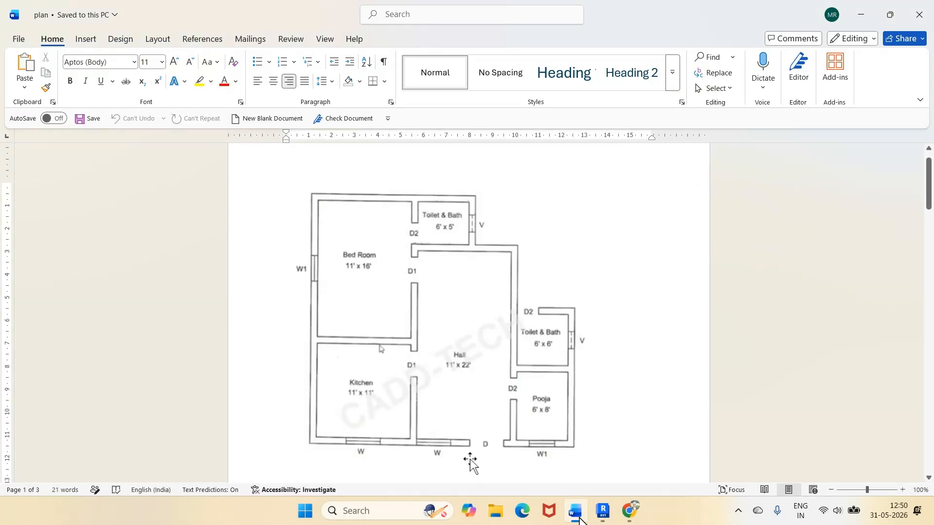
pyautogui.click(580, 518)
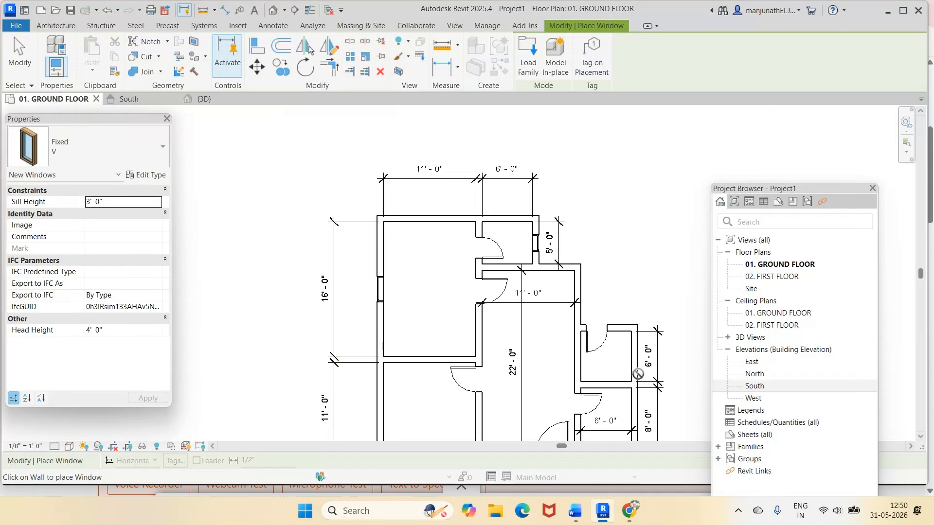
pyautogui.scroll(-2, 636, 374)
pyautogui.scroll(2, 635, 370)
pyautogui.press('Escape')
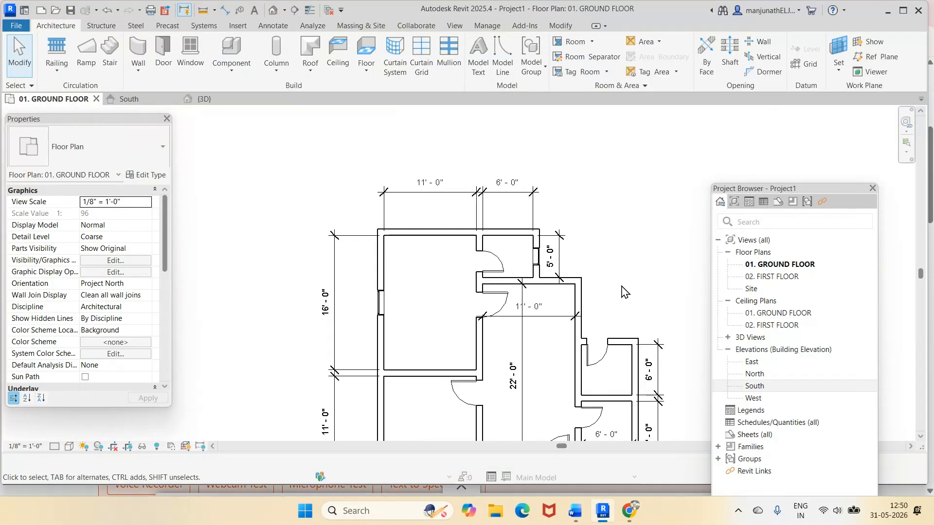
pyautogui.scroll(-2, 651, 416)
pyautogui.scroll(4, 647, 412)
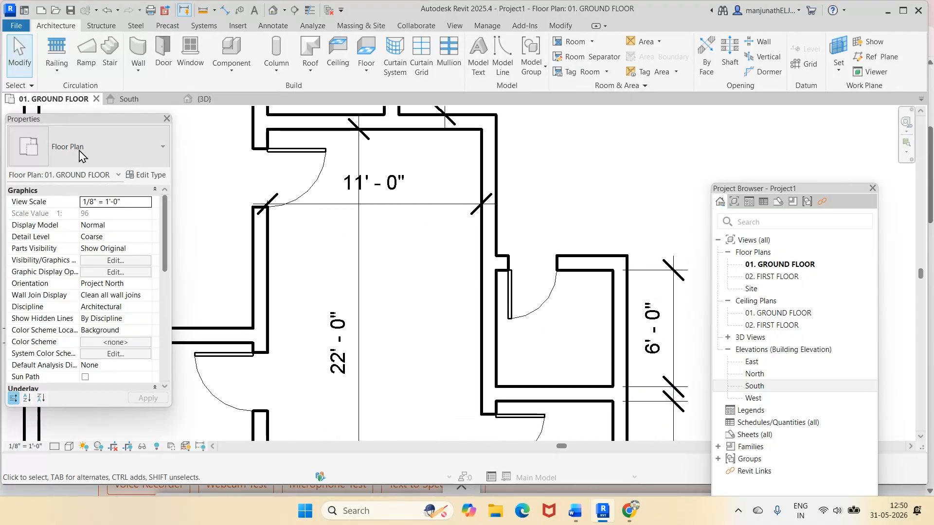
pyautogui.click(190, 55)
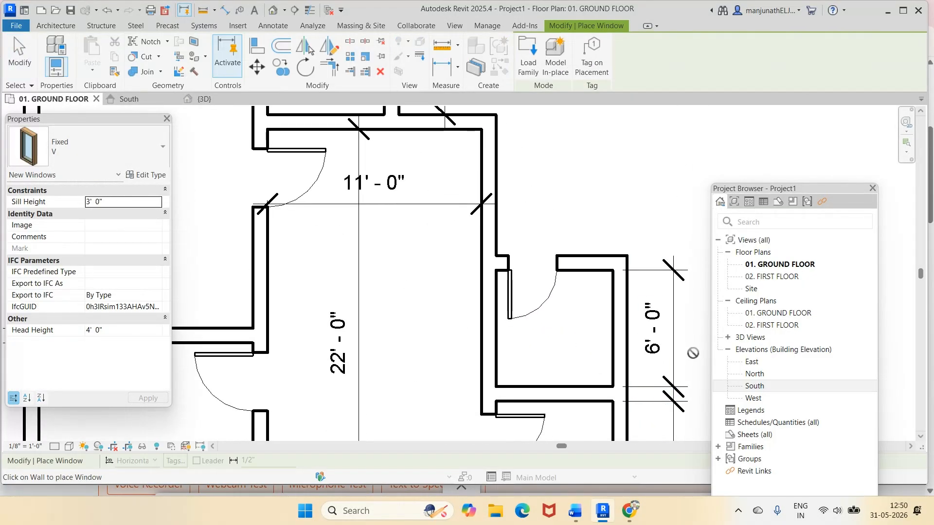
pyautogui.scroll(-3, 624, 330)
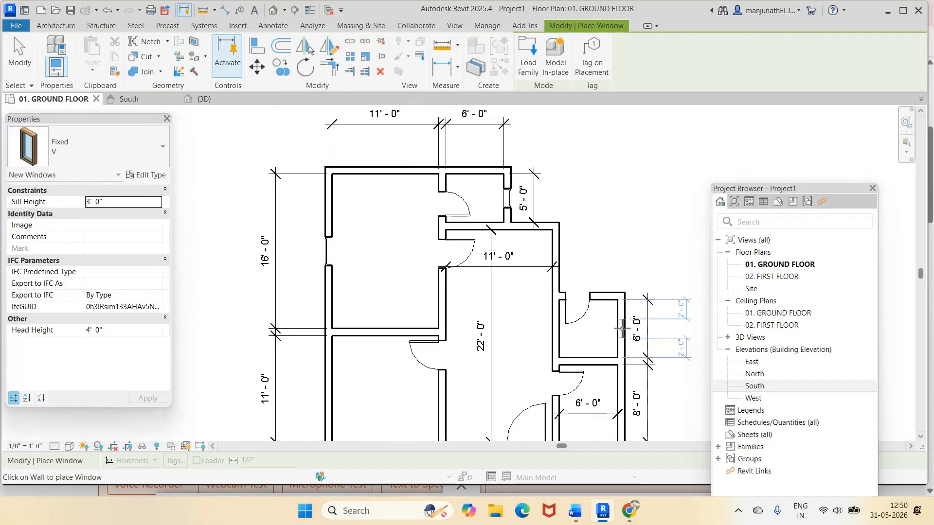
pyautogui.click(623, 329)
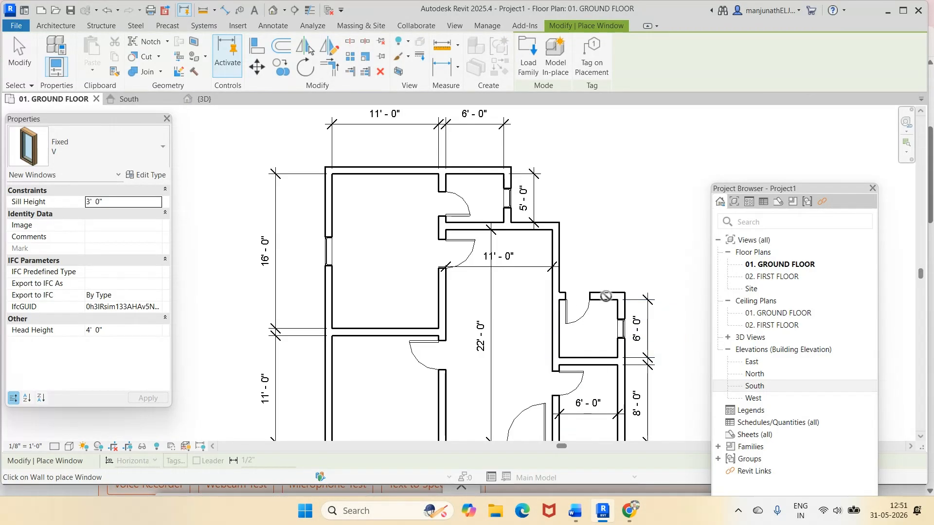
# Step: Compare the whole ground floor's window and ventilator positions with the Word reference plan
pyautogui.scroll(-3, 632, 244)
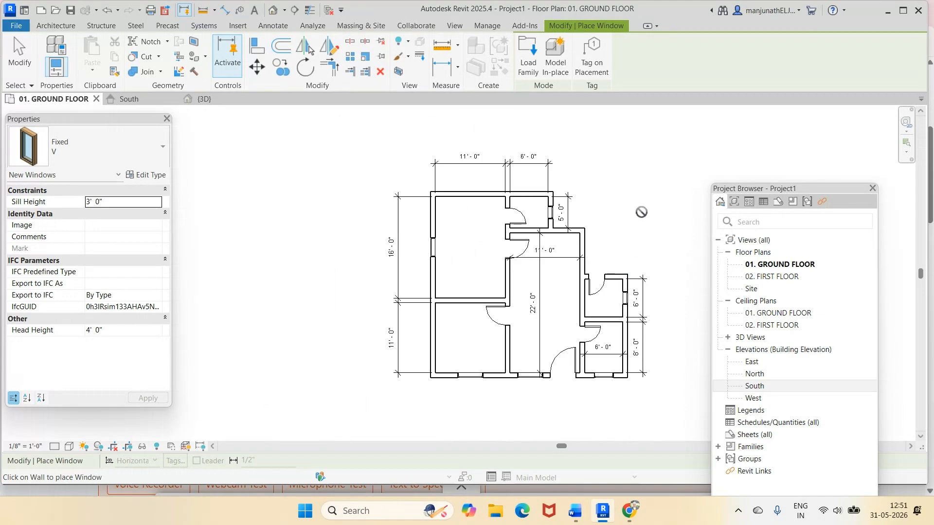
pyautogui.click(572, 511)
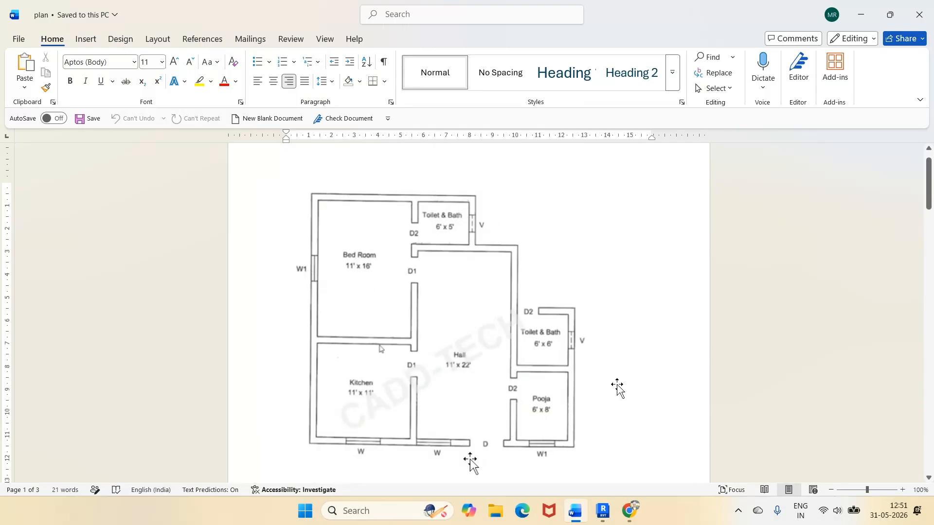
pyautogui.click(603, 513)
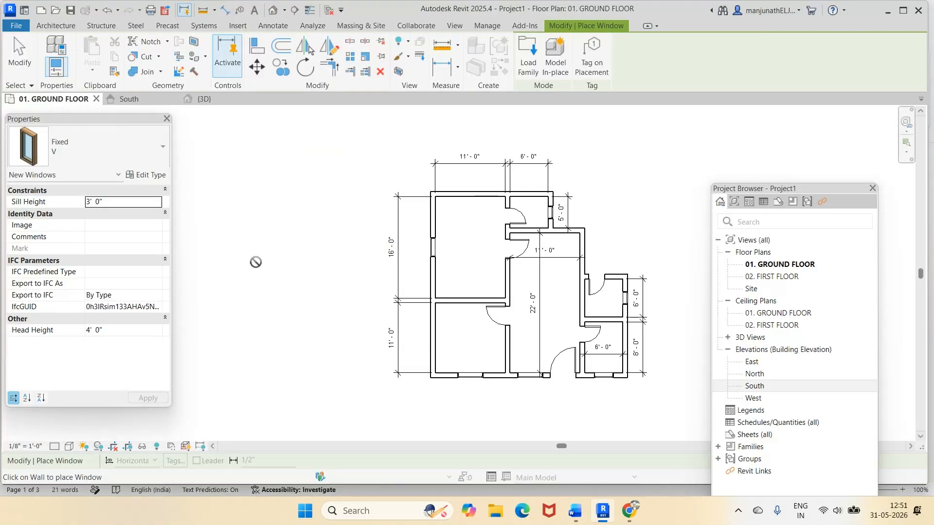
# Step: Set the sill height of the 6' x 6' toilet's ventilator to 7' 0" in the 3D view
pyautogui.click(201, 99)
pyautogui.scroll(4, 590, 349)
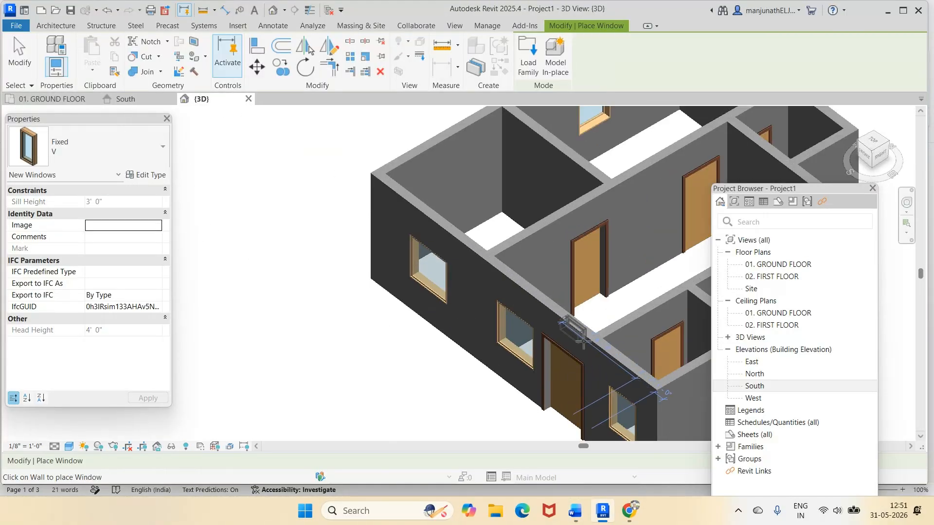
pyautogui.scroll(5, 672, 401)
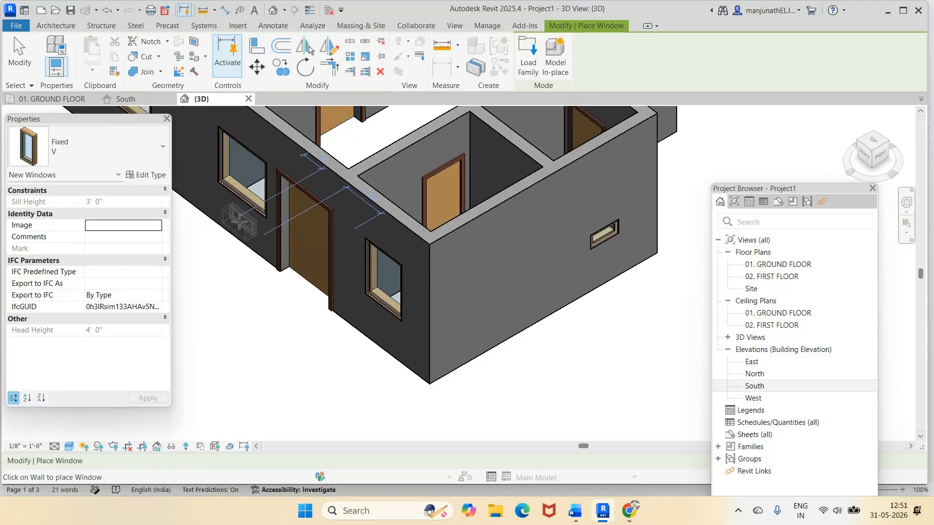
pyautogui.click(18, 54)
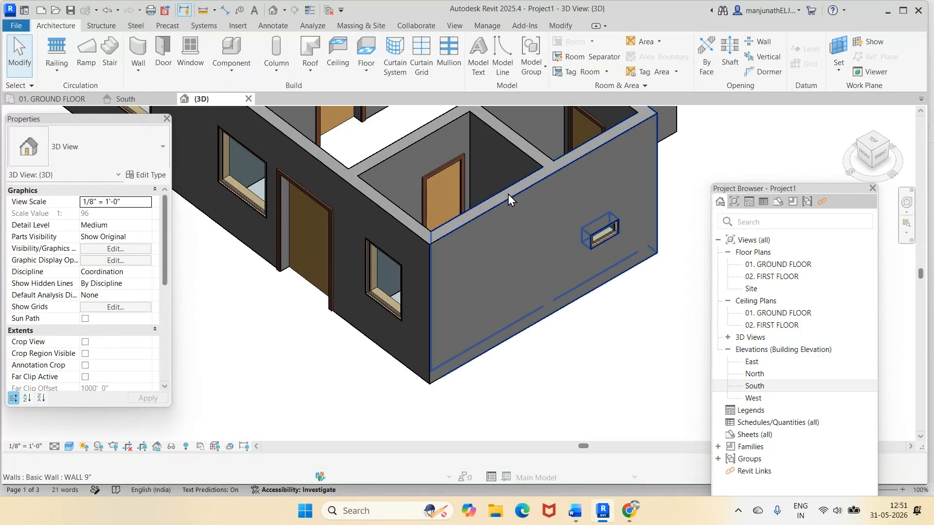
pyautogui.click(588, 247)
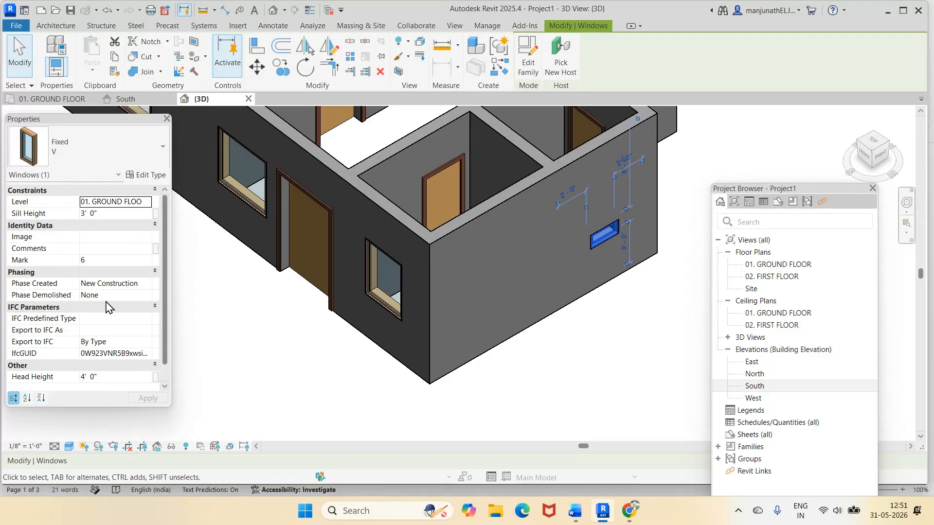
pyautogui.click(103, 213)
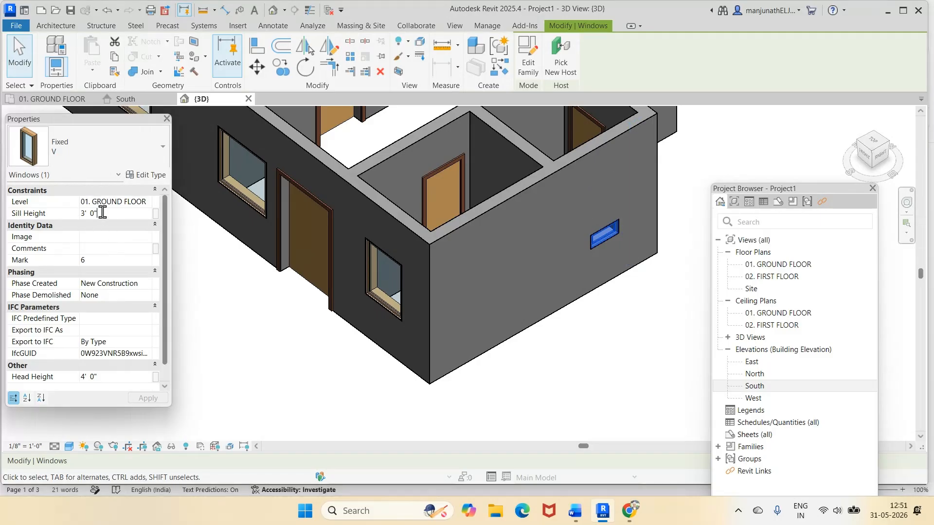
pyautogui.write('7')
pyautogui.press('Return')
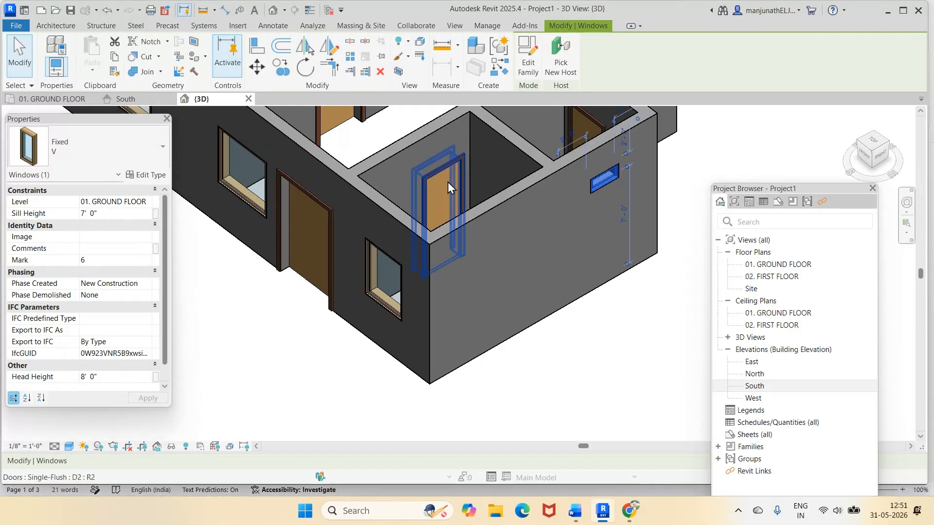
pyautogui.scroll(-4, 603, 330)
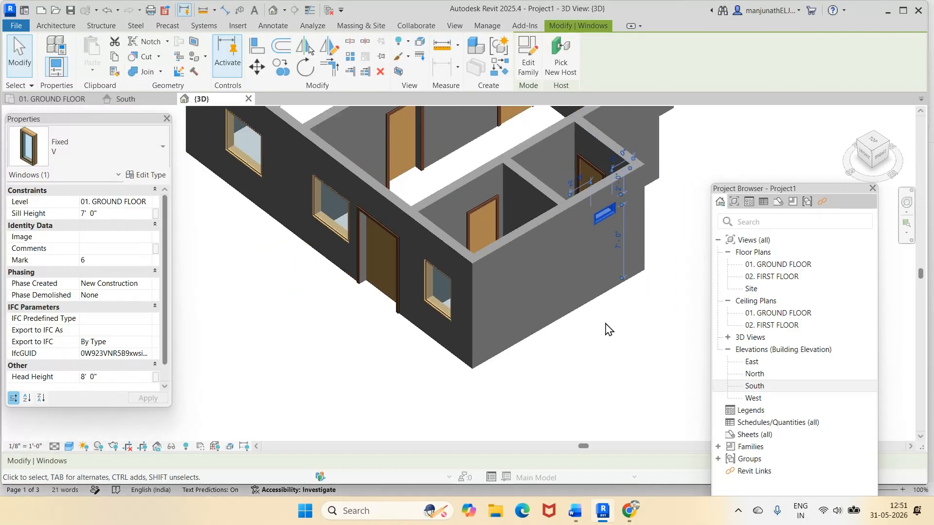
pyautogui.click(660, 209)
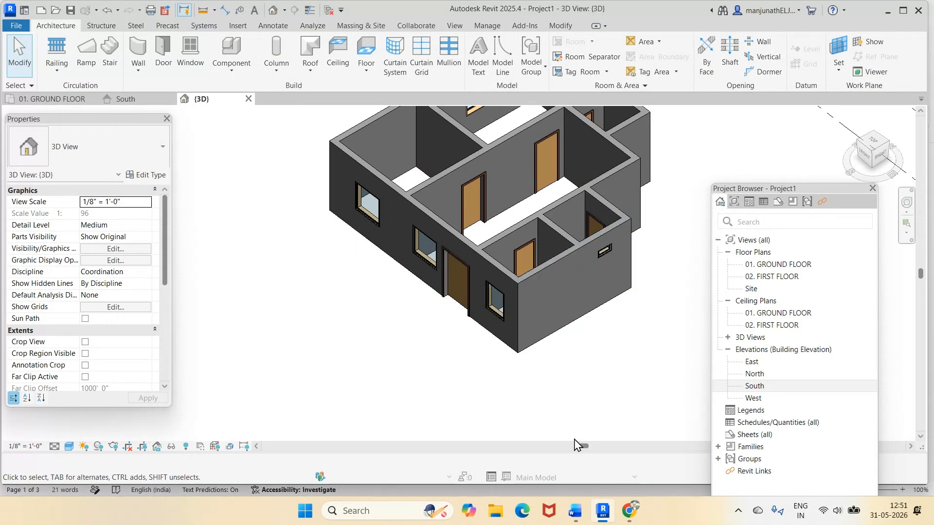
# Step: Set the sill height of the 6' x 5' toilet's ventilator V to 7' 0" in the 3D view
pyautogui.scroll(2, 614, 311)
pyautogui.scroll(-5, 617, 279)
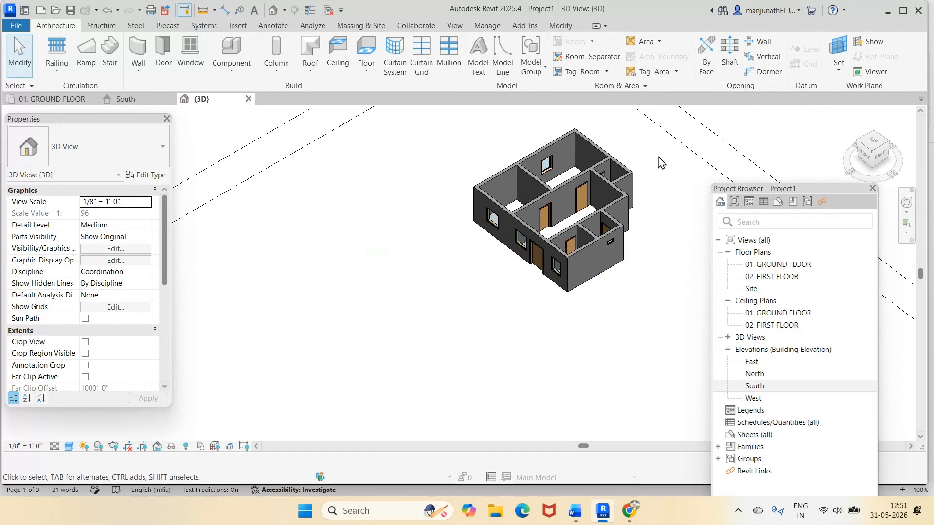
pyautogui.scroll(3, 655, 174)
pyautogui.scroll(3, 652, 171)
pyautogui.scroll(2, 625, 280)
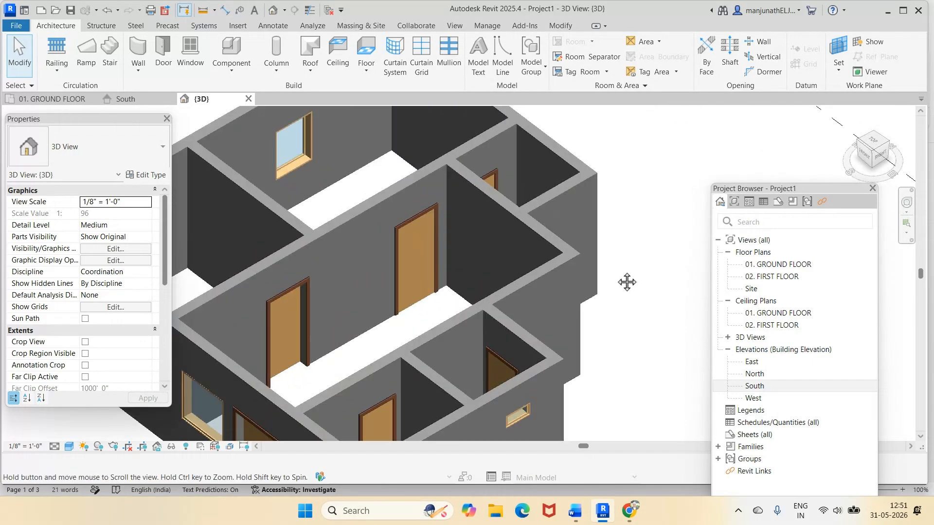
pyautogui.keyDown('shift'); pyautogui.moveTo(627, 282); pyautogui.dragTo(569, 261, button='middle'); pyautogui.keyUp('shift')
pyautogui.scroll(2, 591, 295)
pyautogui.rightClick(474, 182)
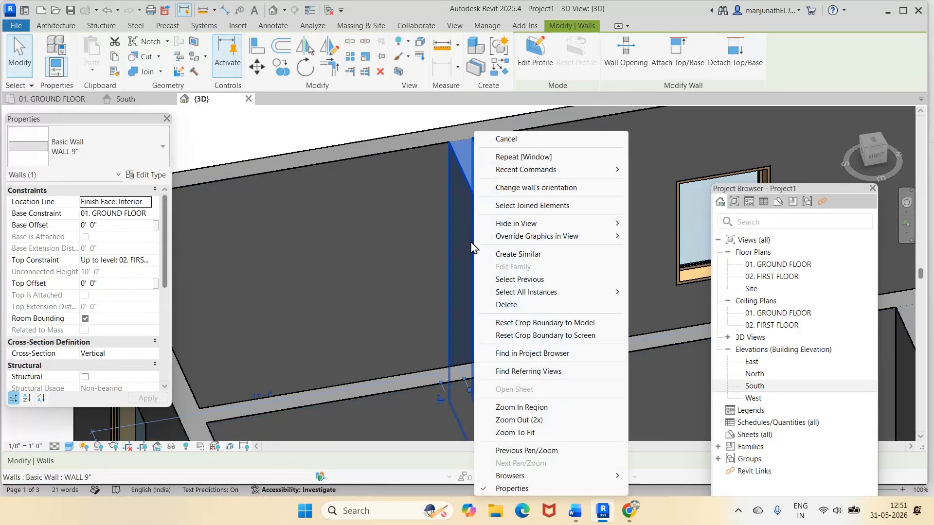
pyautogui.click(515, 432)
pyautogui.scroll(-3, 568, 250)
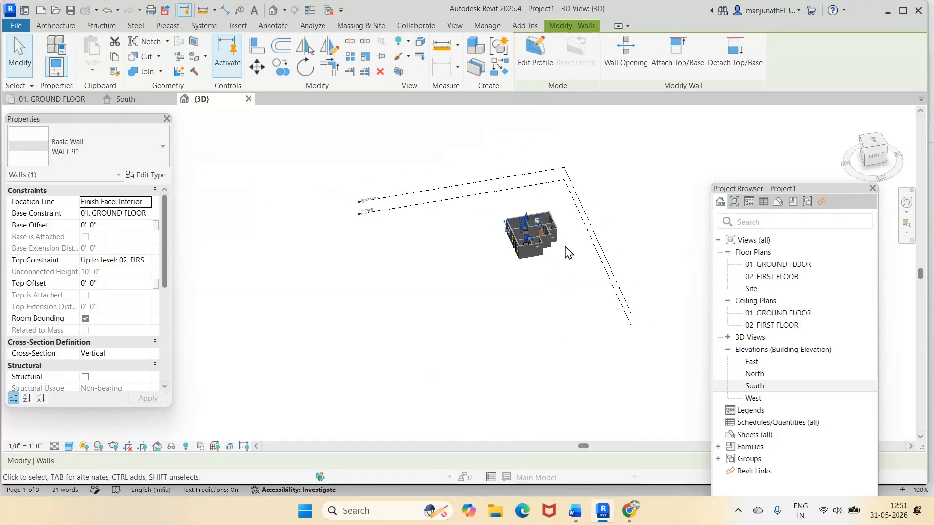
pyautogui.scroll(10, 567, 251)
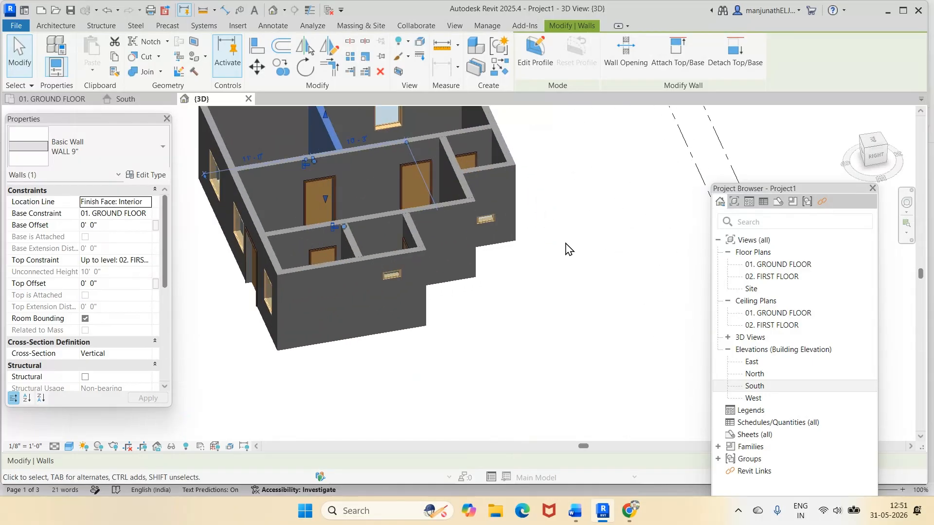
pyautogui.scroll(1, 568, 251)
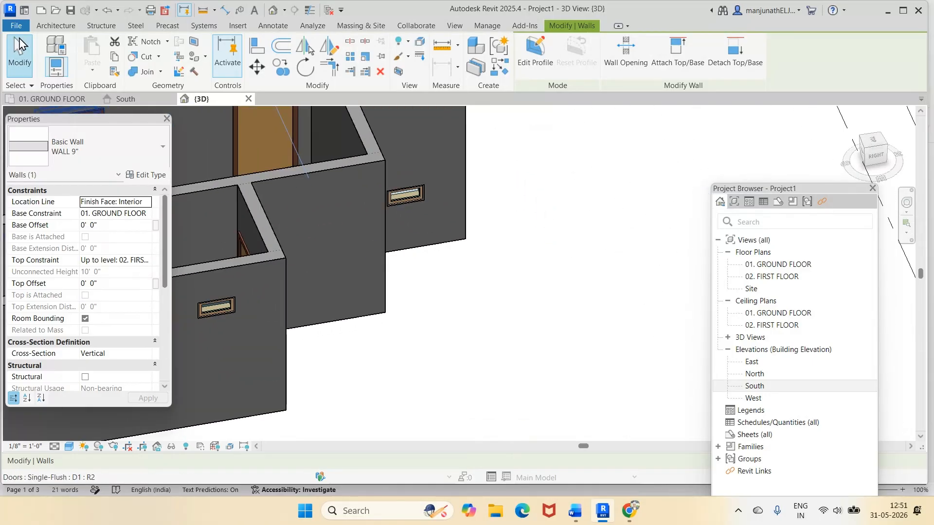
pyautogui.click(18, 51)
pyautogui.click(421, 196)
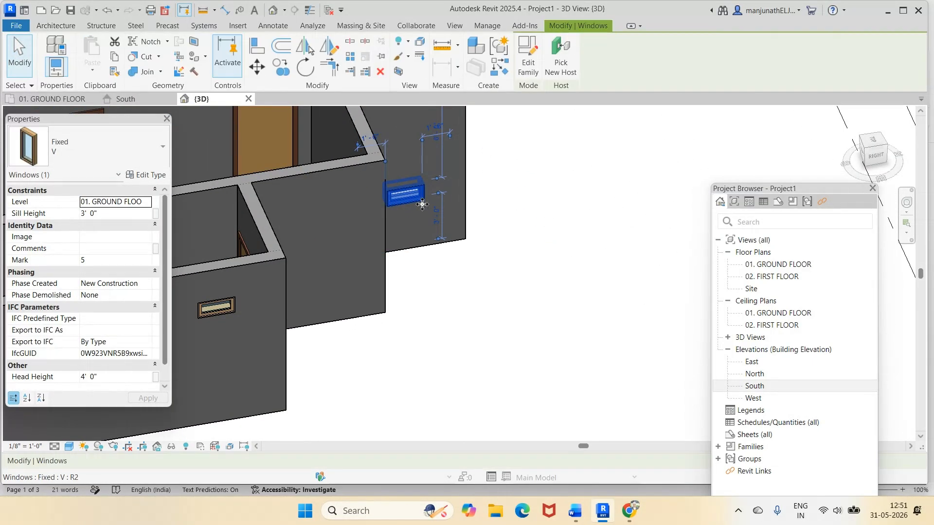
pyautogui.click(115, 213)
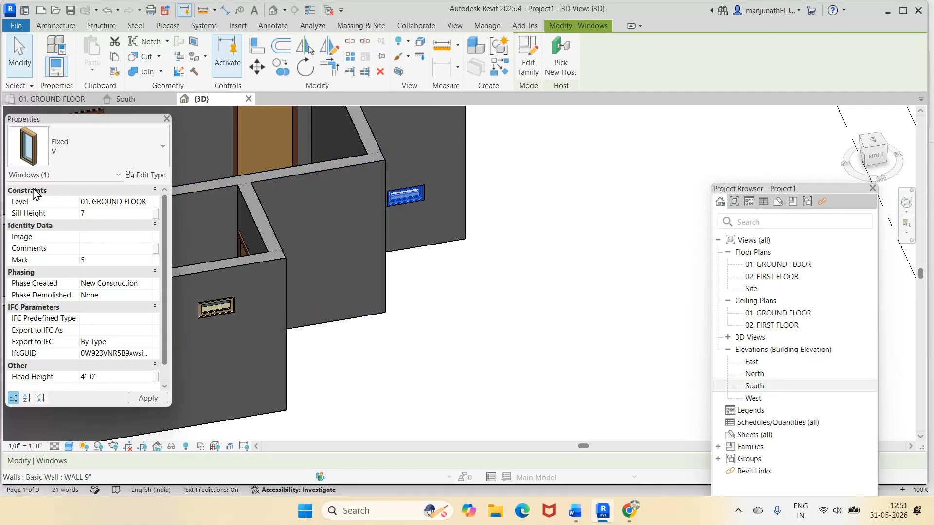
pyautogui.click(585, 240)
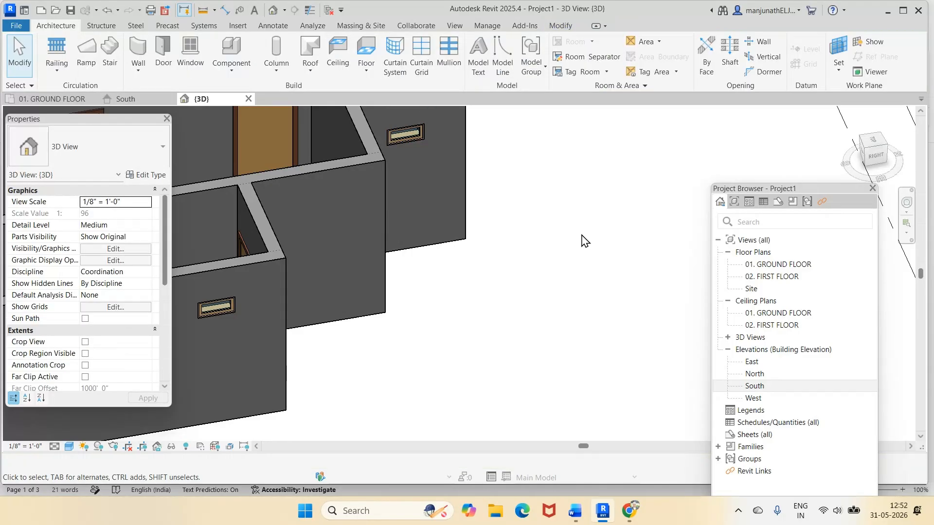
# Step: Examine the doors, windows and ventilators in the default 3D view, focusing on the window and main door in the front wall
pyautogui.scroll(-5, 471, 251)
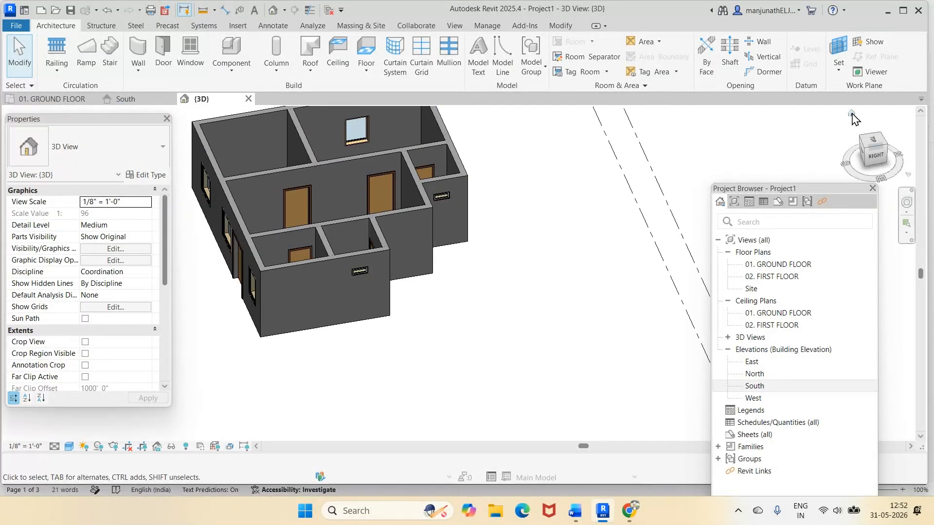
pyautogui.click(854, 122)
pyautogui.scroll(-1, 403, 224)
pyautogui.scroll(5, 469, 212)
pyautogui.scroll(5, 468, 212)
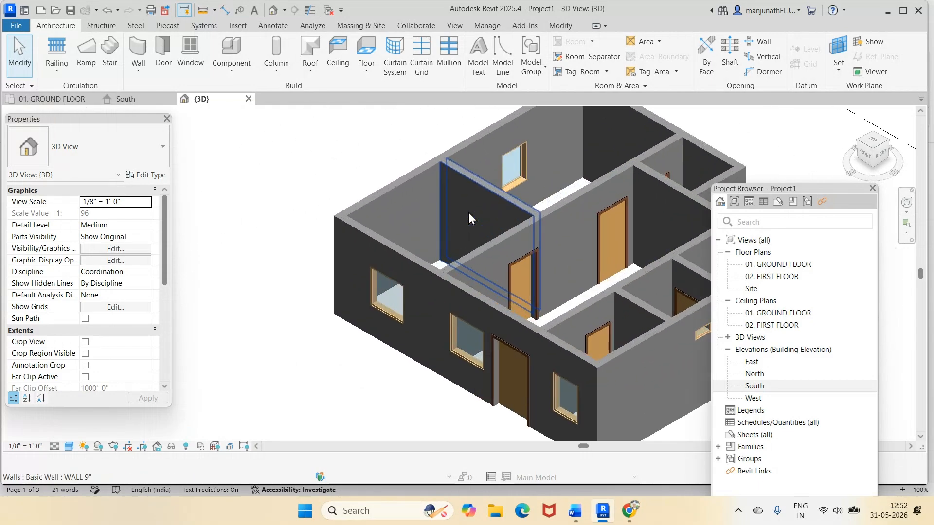
pyautogui.scroll(2, 536, 333)
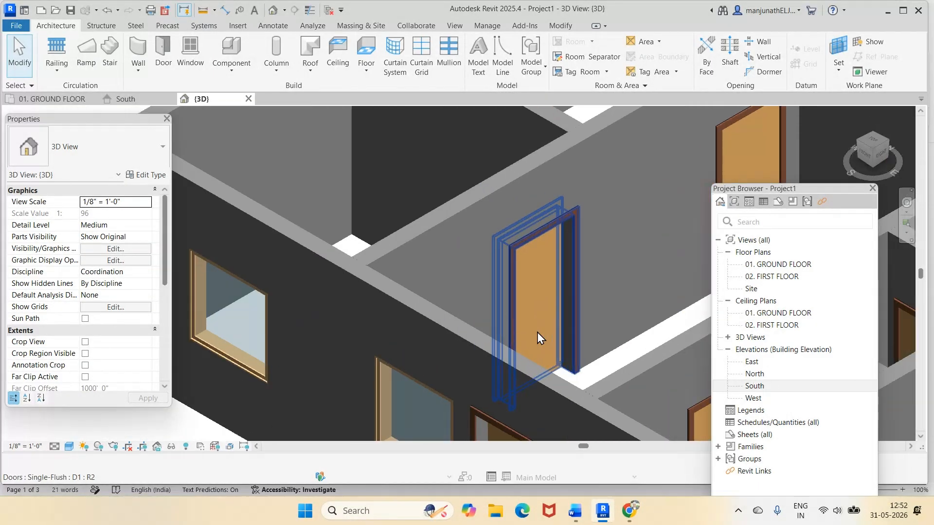
pyautogui.scroll(-5, 534, 349)
pyautogui.scroll(6, 511, 409)
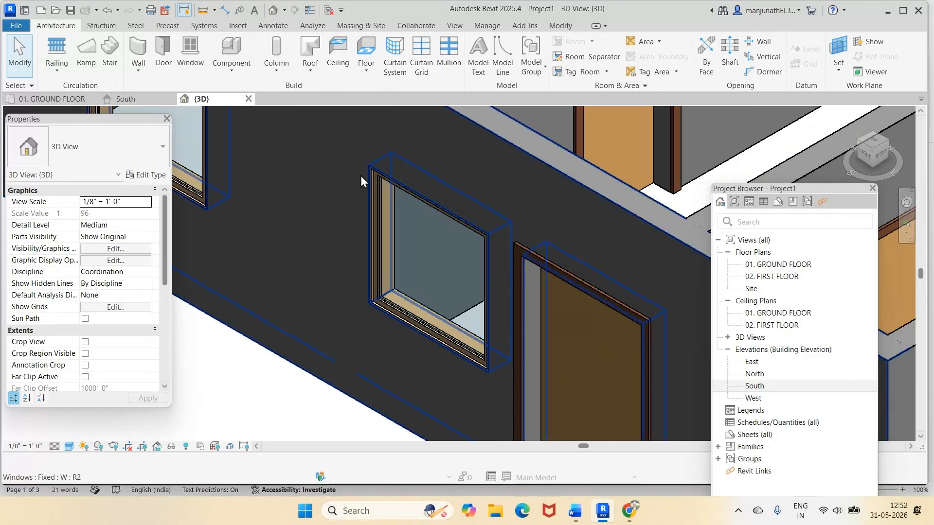
# Step: Try to align the head of the front window beside the main door with the top of the door frame
pyautogui.click(565, 26)
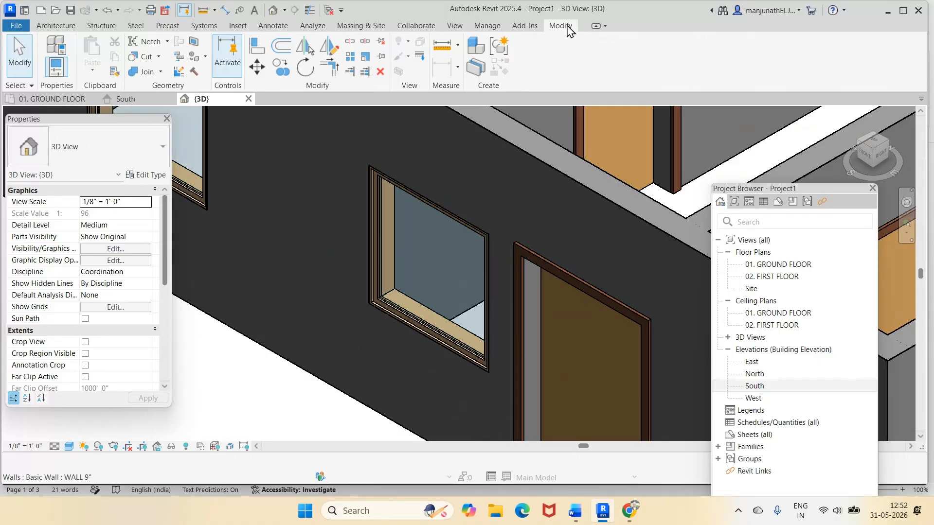
pyautogui.click(258, 54)
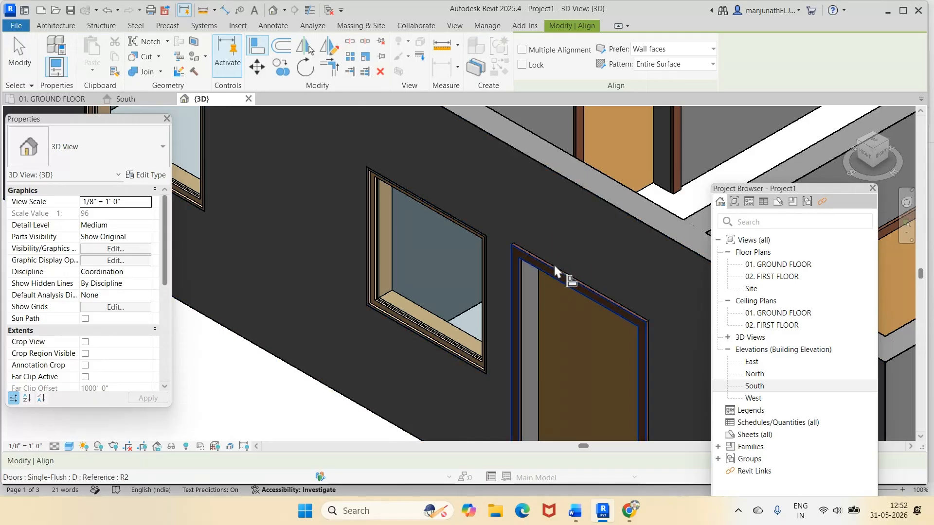
pyautogui.scroll(2, 548, 272)
pyautogui.scroll(-5, 548, 273)
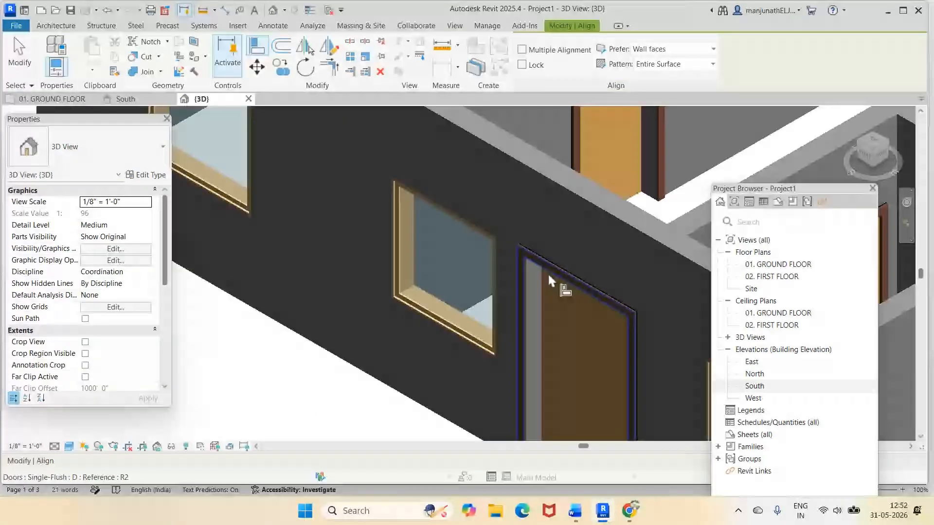
pyautogui.scroll(4, 559, 304)
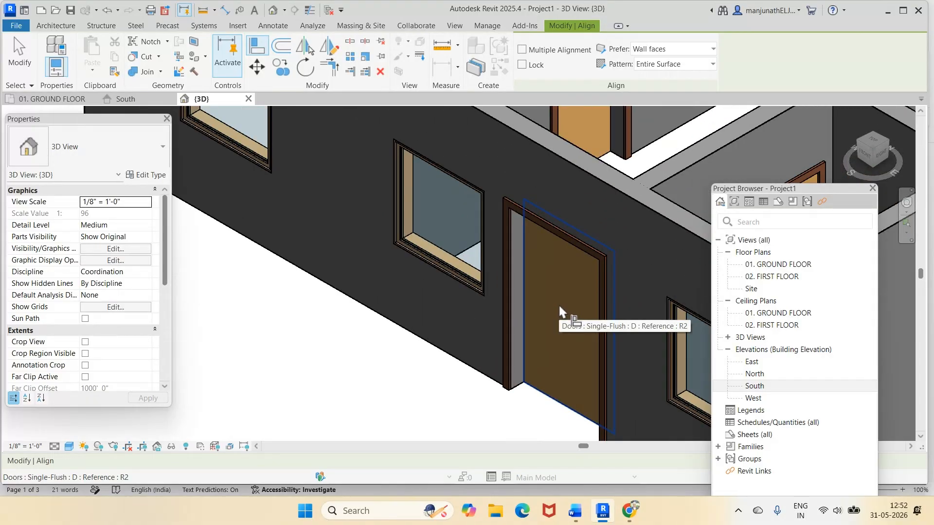
pyautogui.scroll(-4, 559, 305)
pyautogui.scroll(4, 506, 233)
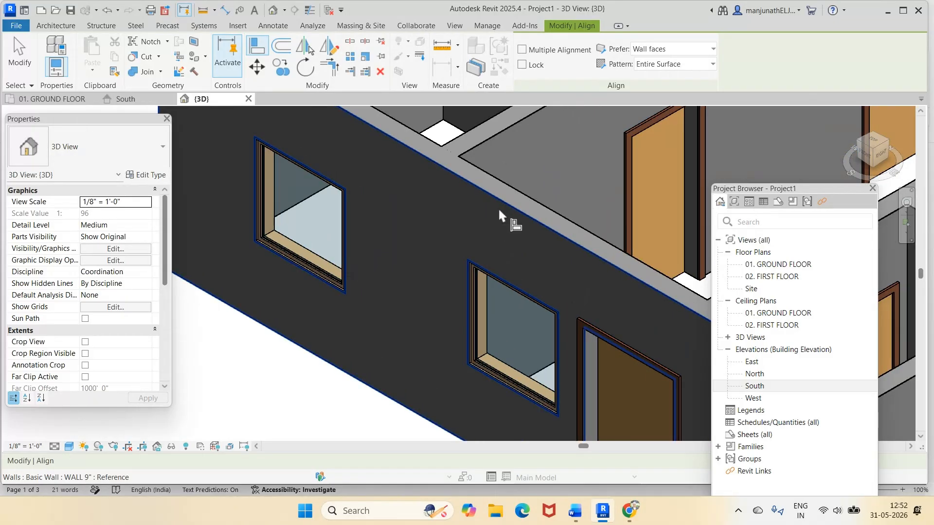
pyautogui.click(498, 208)
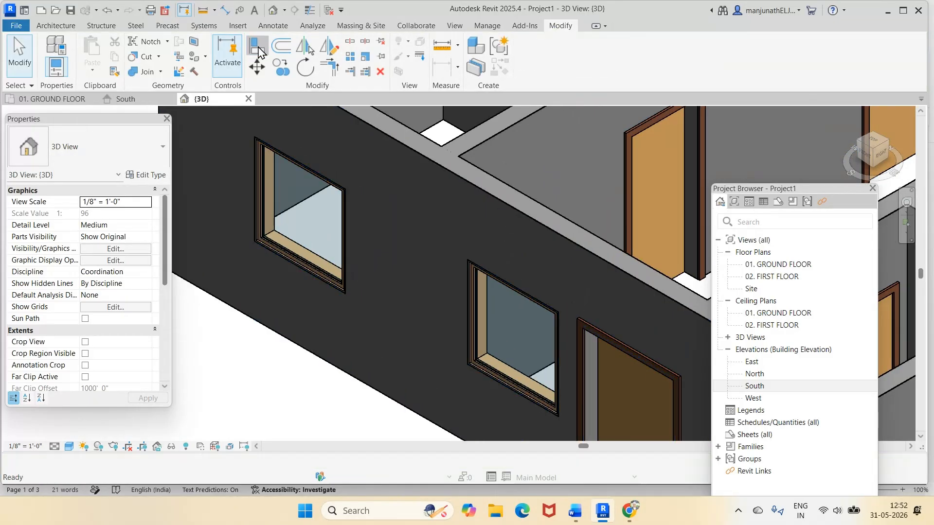
pyautogui.click(598, 326)
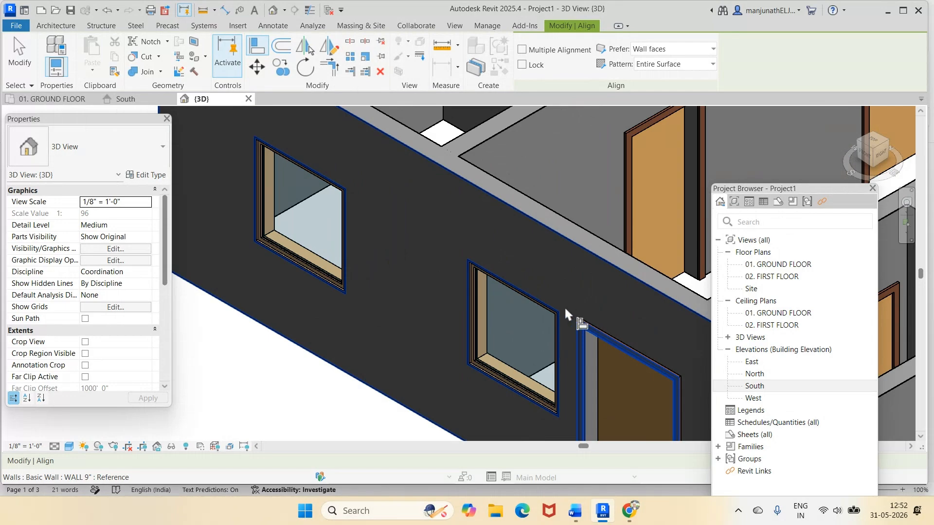
pyautogui.click(537, 302)
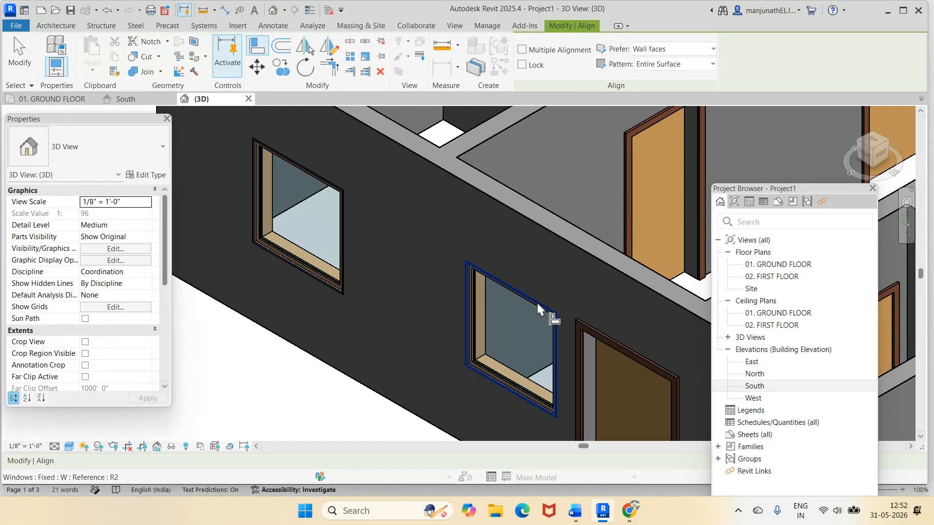
pyautogui.scroll(2, 537, 306)
pyautogui.press('Escape')
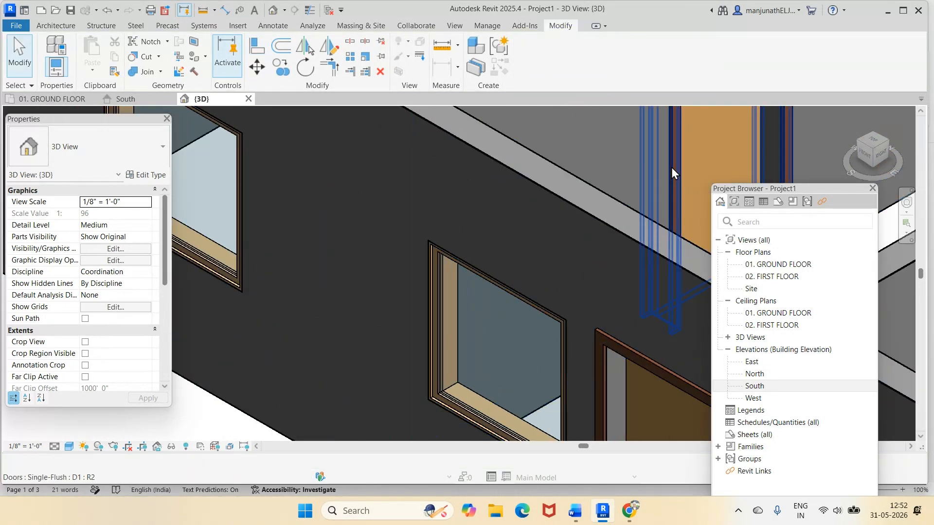
# Step: Switch the 3D model to its front view and try the Align command on the window beside the main door
pyautogui.click(863, 156)
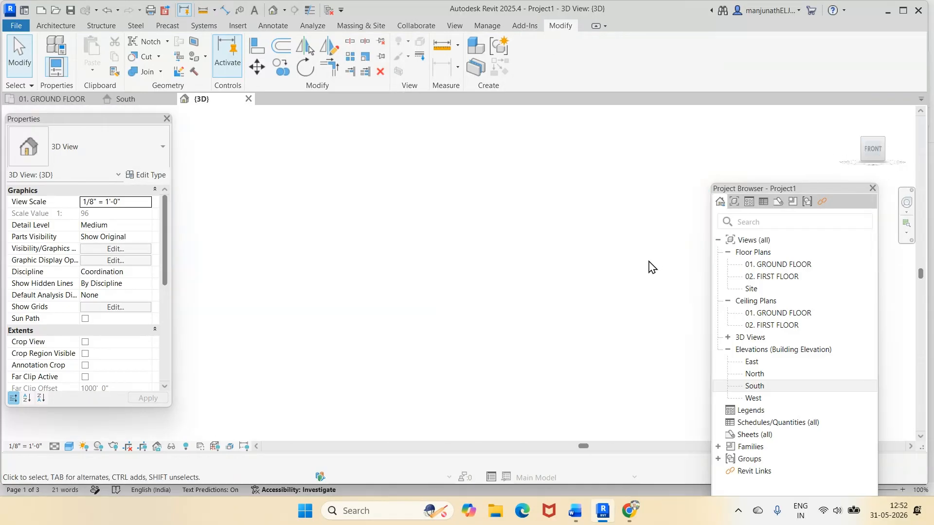
pyautogui.scroll(4, 434, 252)
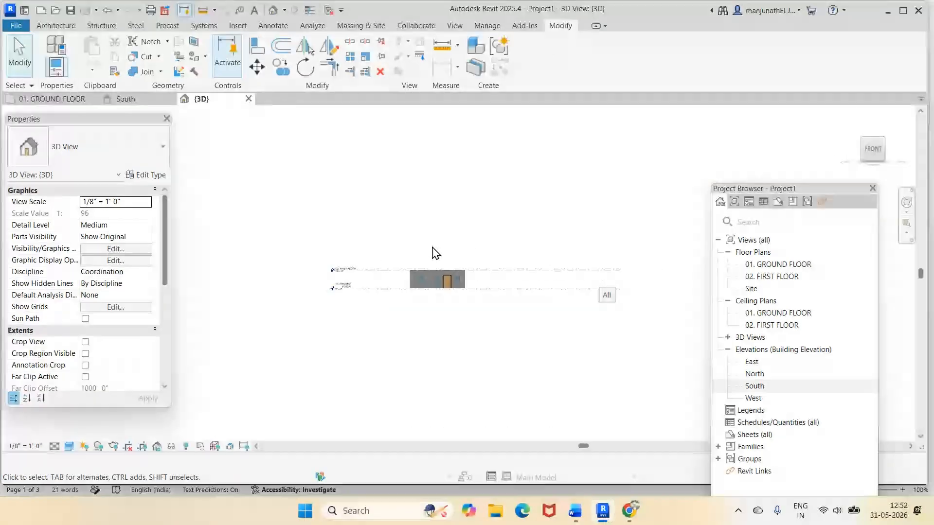
pyautogui.scroll(5, 441, 331)
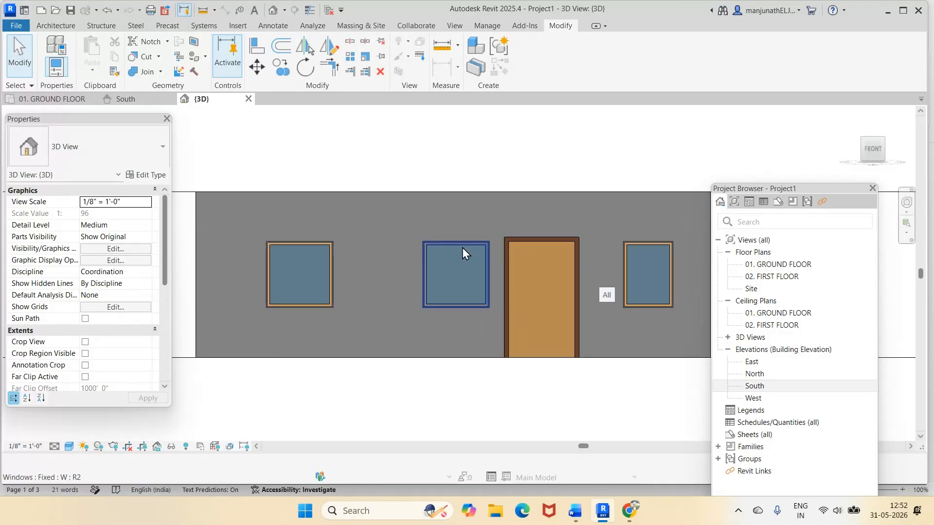
pyautogui.click(254, 51)
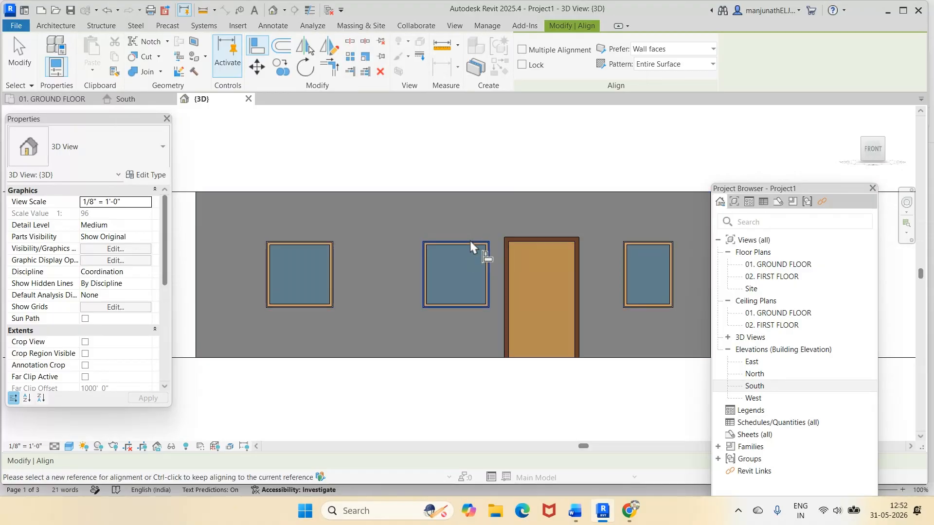
pyautogui.press('Escape')
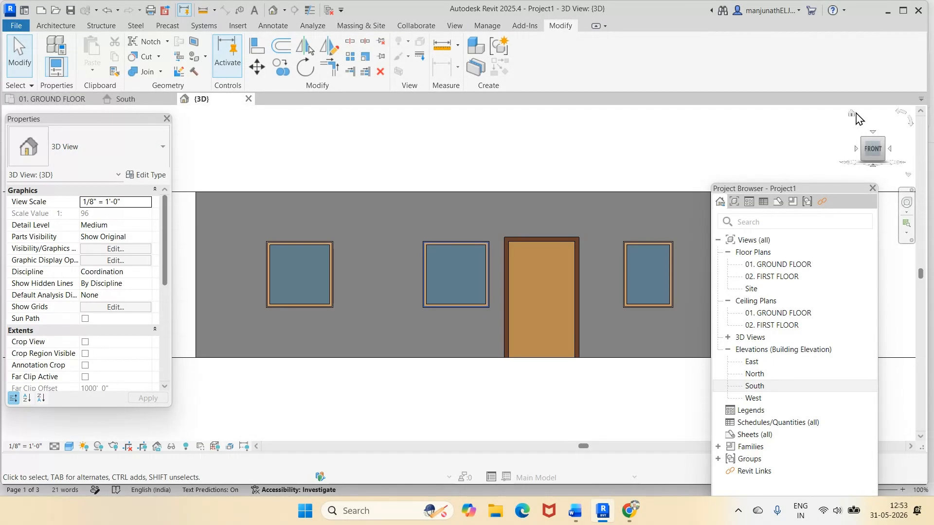
# Step: Try to align the head of the front window beside the main door with the door's head in the default 3D view
pyautogui.click(852, 113)
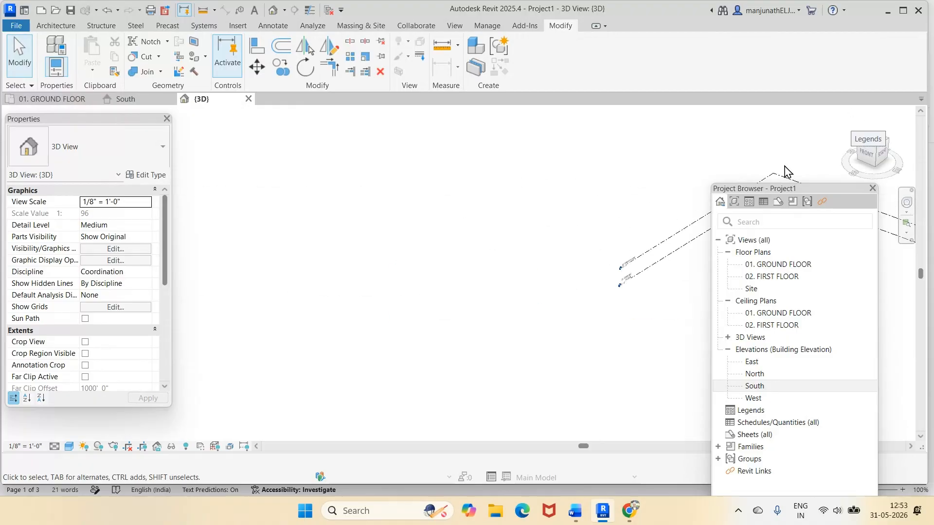
pyautogui.scroll(5, 459, 218)
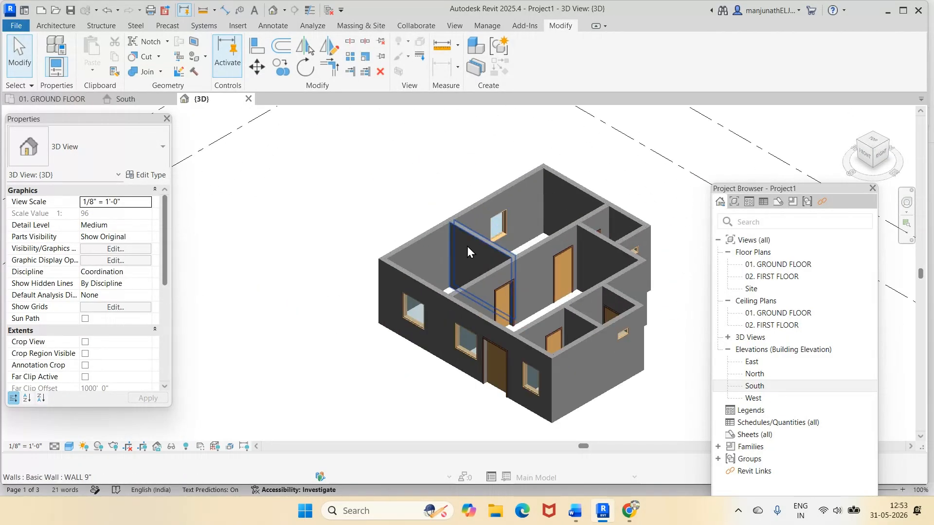
pyautogui.scroll(8, 485, 336)
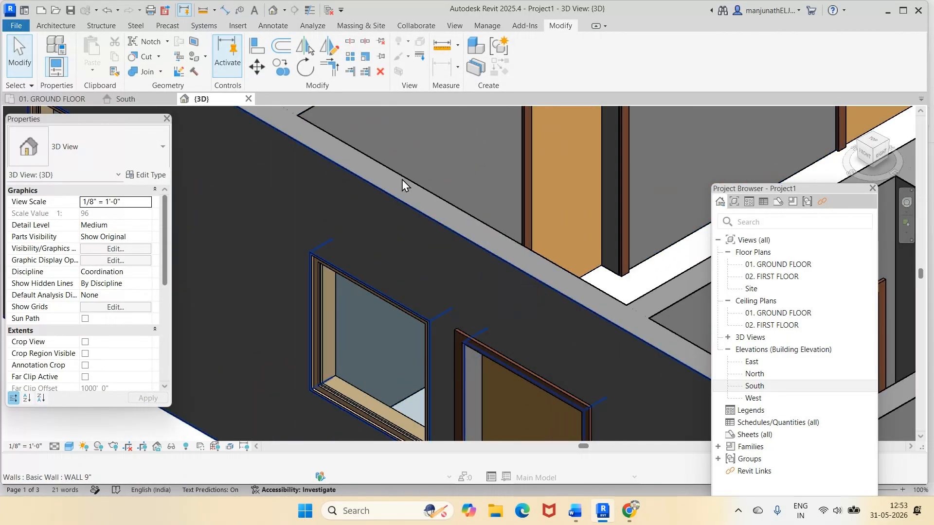
pyautogui.click(256, 46)
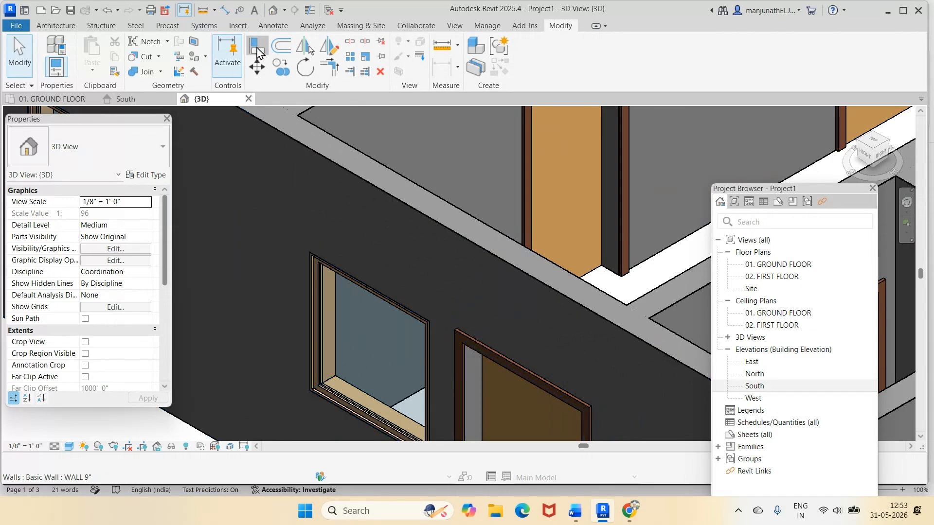
pyautogui.click(496, 351)
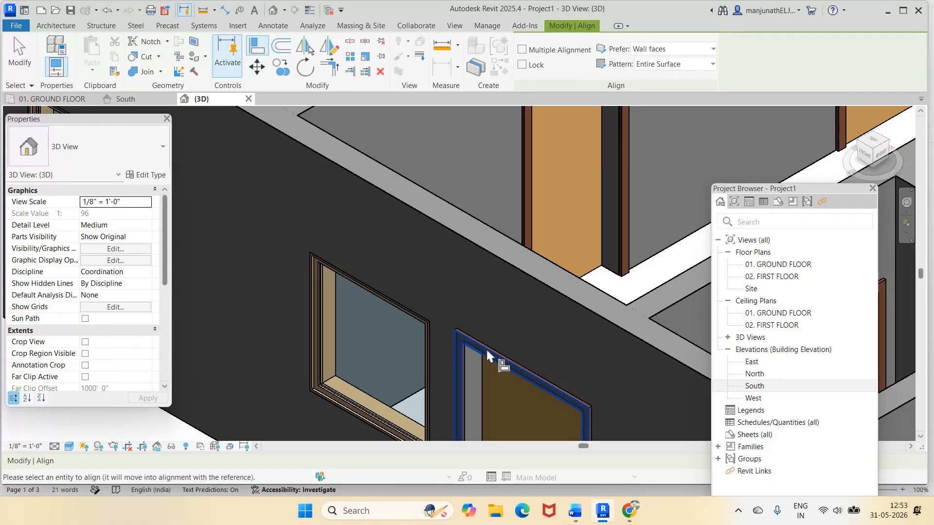
pyautogui.click(390, 306)
pyautogui.scroll(-4, 390, 307)
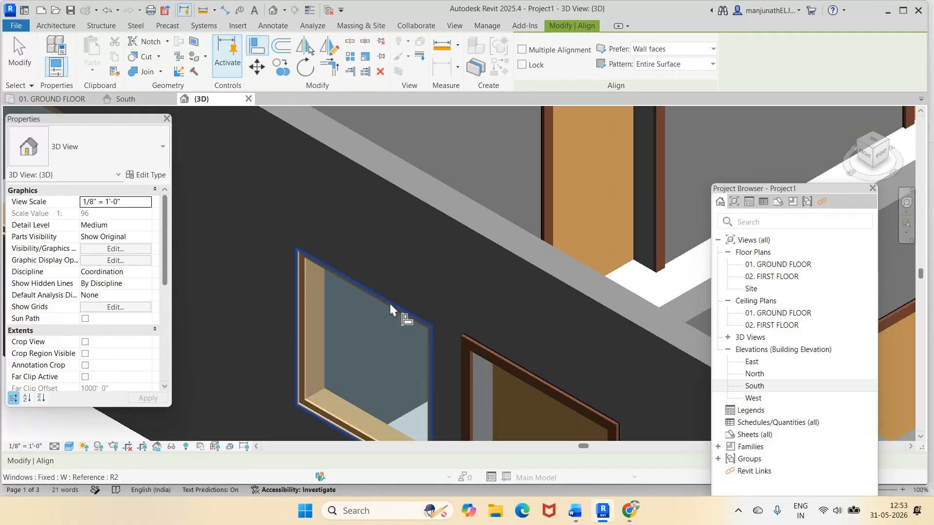
pyautogui.scroll(3, 176, 232)
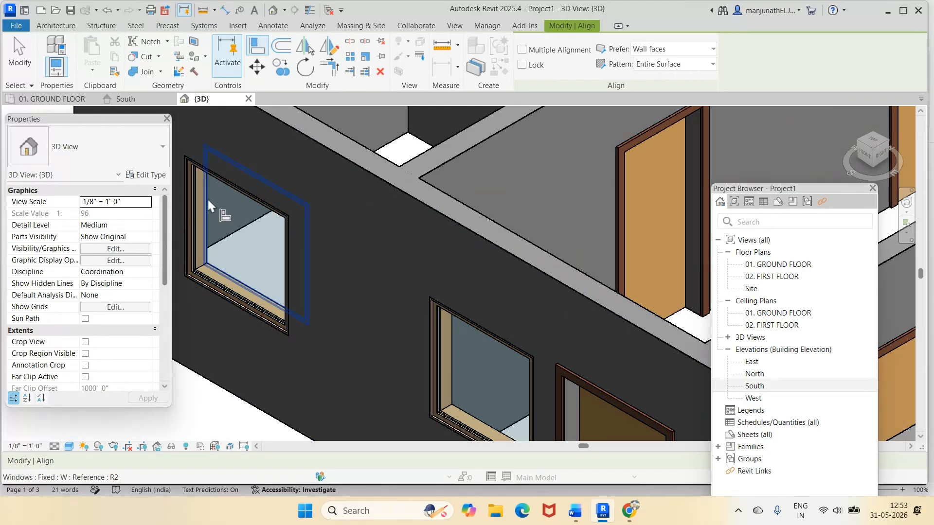
pyautogui.press('Escape')
# Step: Try to align the head of the front window farthest from the main door with the neighbouring window and door heads
pyautogui.click(257, 47)
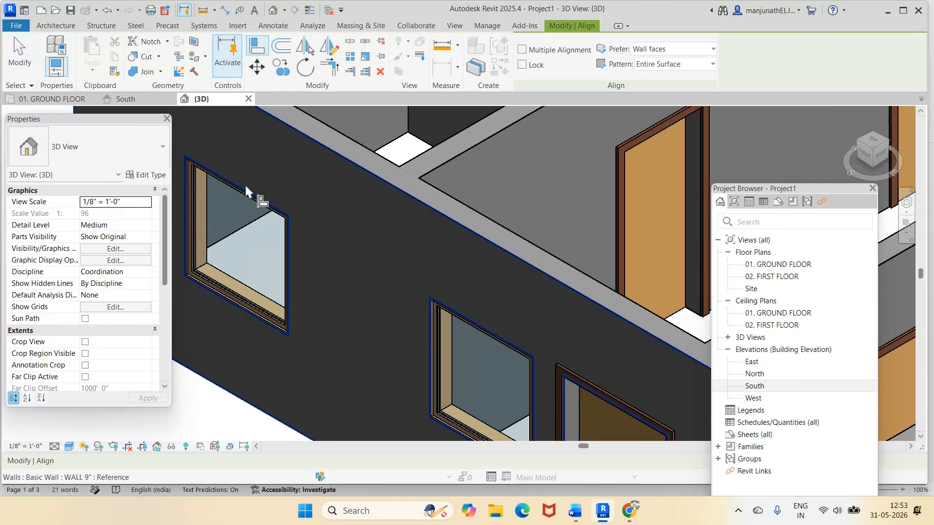
pyautogui.click(571, 375)
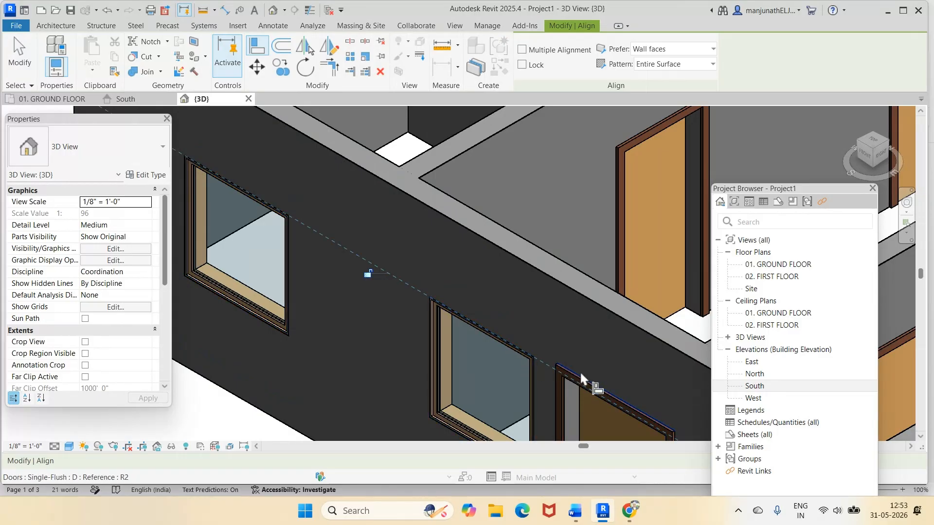
pyautogui.scroll(3, 585, 370)
pyautogui.scroll(1, 586, 373)
pyautogui.press('Escape')
pyautogui.press('Escape')
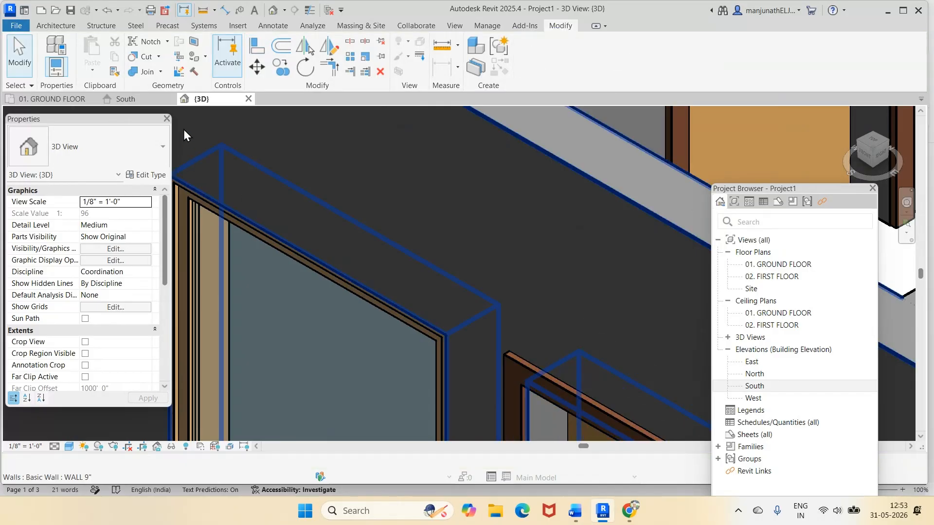
# Step: Align the head of the front window beside the main door with the top edge of the door frame
pyautogui.click(258, 52)
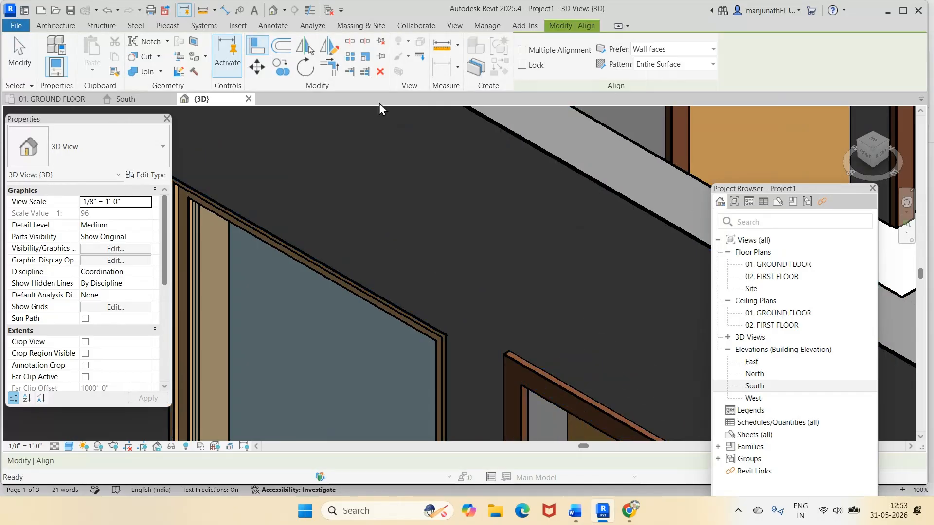
pyautogui.click(519, 358)
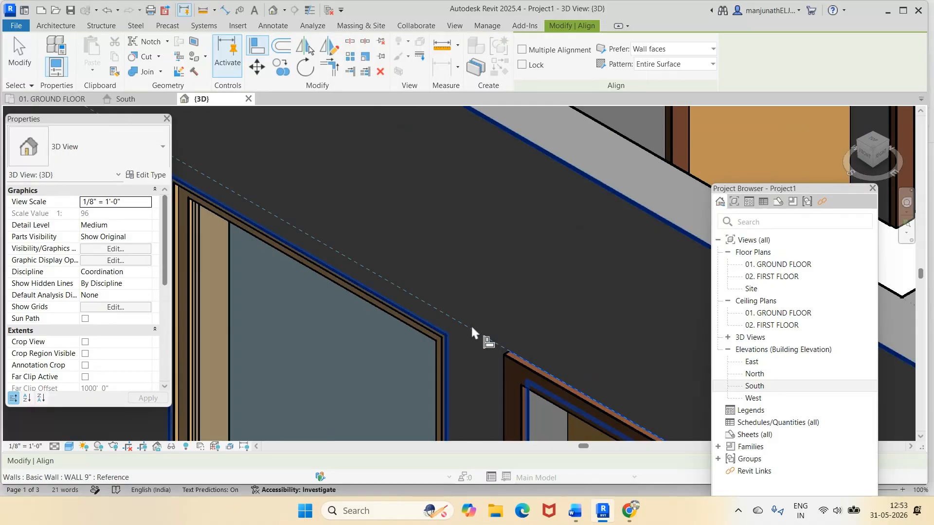
pyautogui.click(421, 323)
pyautogui.scroll(4, 498, 304)
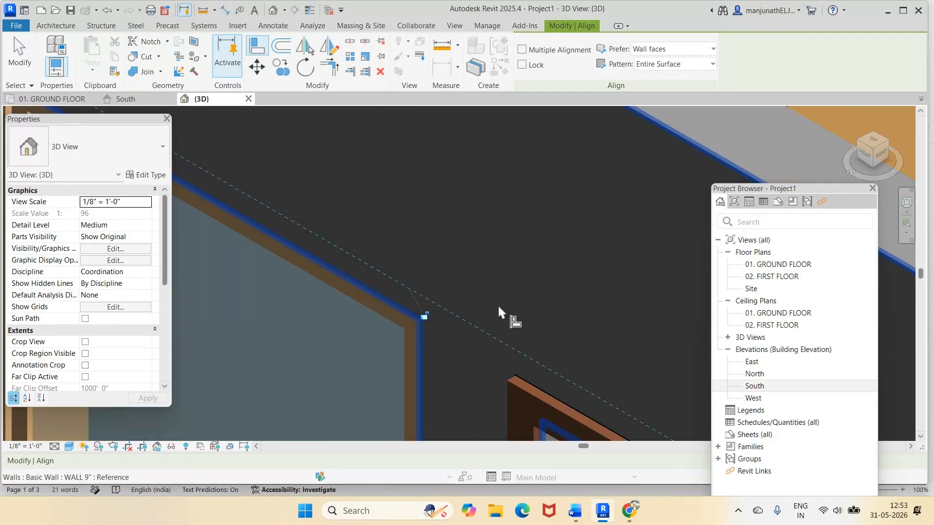
pyautogui.scroll(-4, 502, 302)
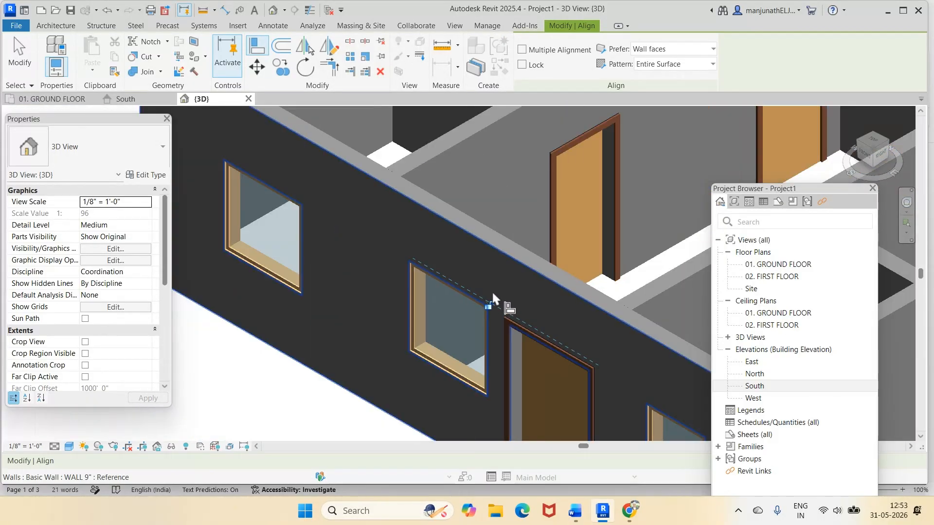
pyautogui.scroll(4, 253, 201)
pyautogui.scroll(1, 253, 199)
pyautogui.press('Escape')
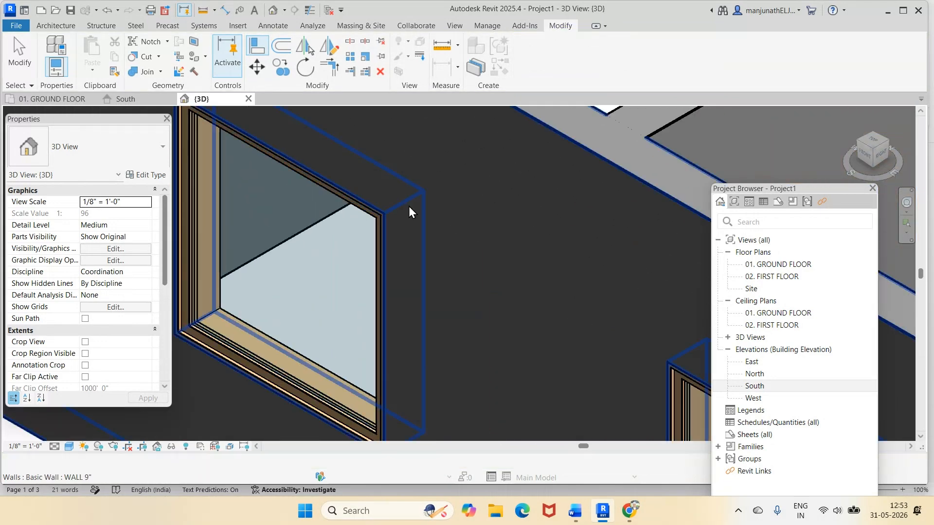
# Step: Compare the three front window heads with the main door's top in the front view of the 3D model
pyautogui.click(254, 46)
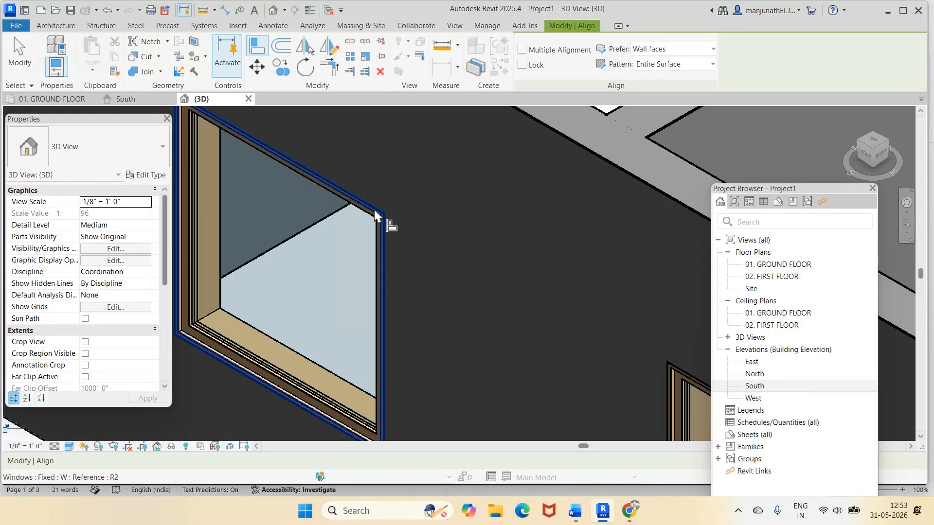
pyautogui.press('Escape')
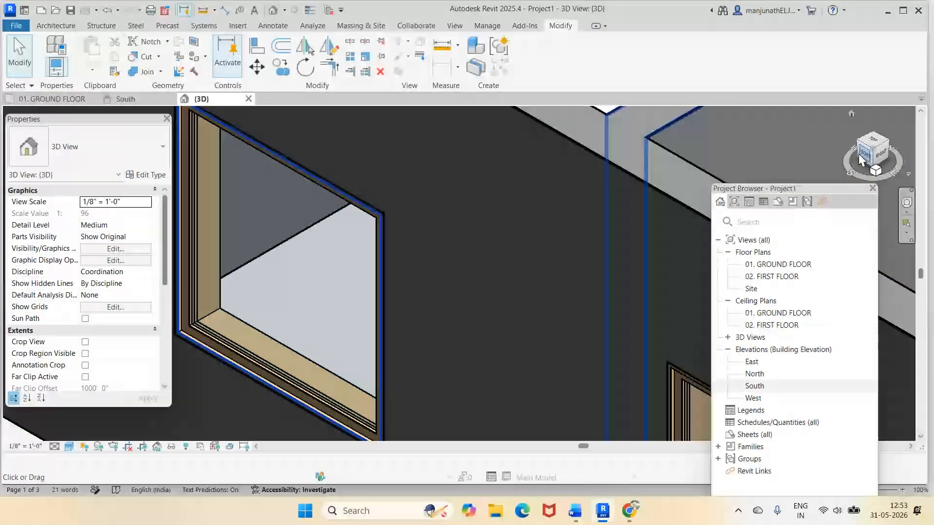
pyautogui.click(866, 155)
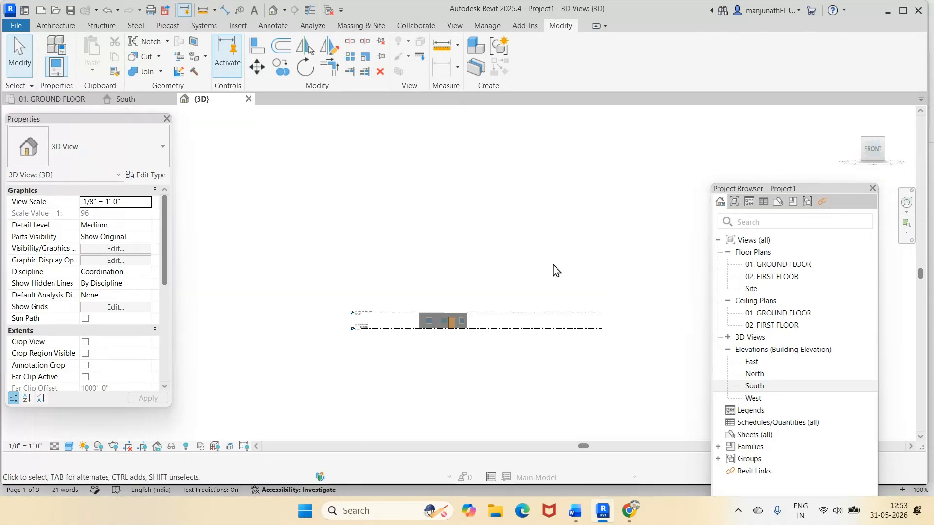
pyautogui.scroll(5, 440, 262)
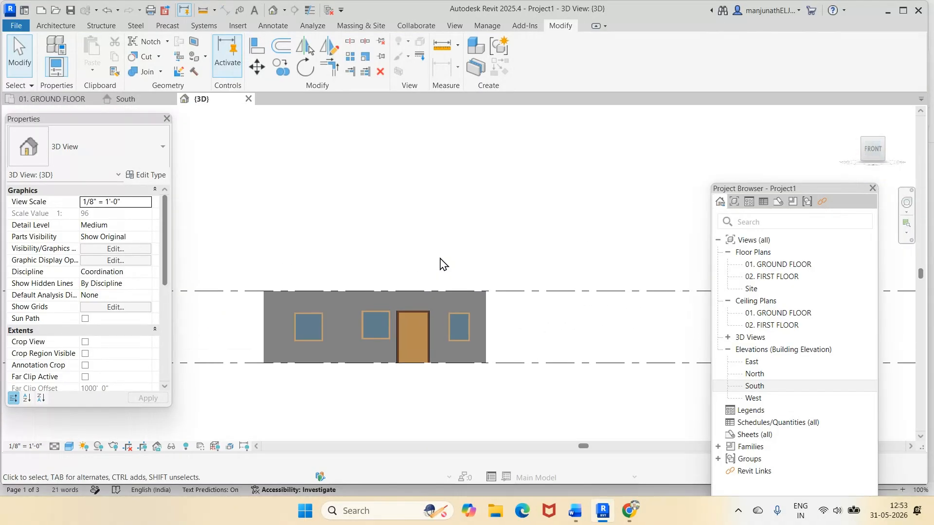
pyautogui.scroll(2, 442, 264)
pyautogui.scroll(1, 429, 276)
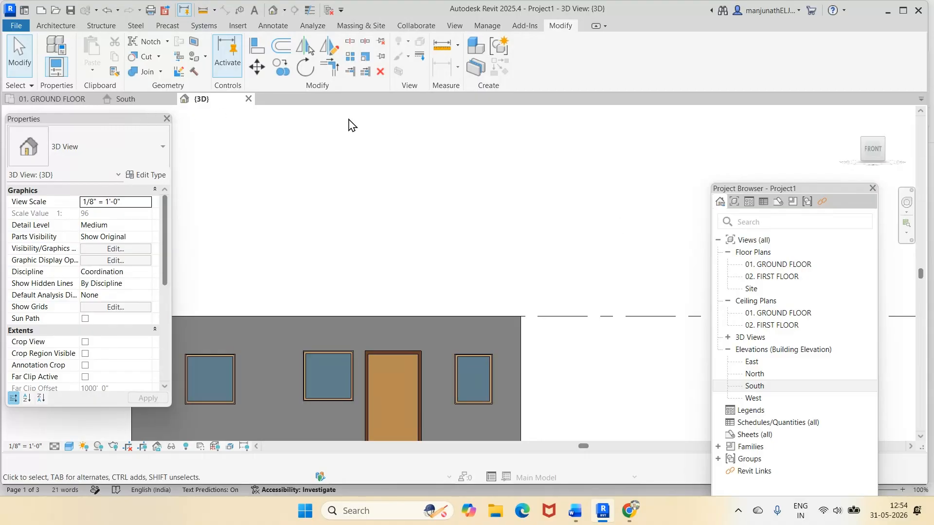
# Step: In the default 3D view, align the head of the front window farthest from the main door with the top of the door frame
pyautogui.click(851, 114)
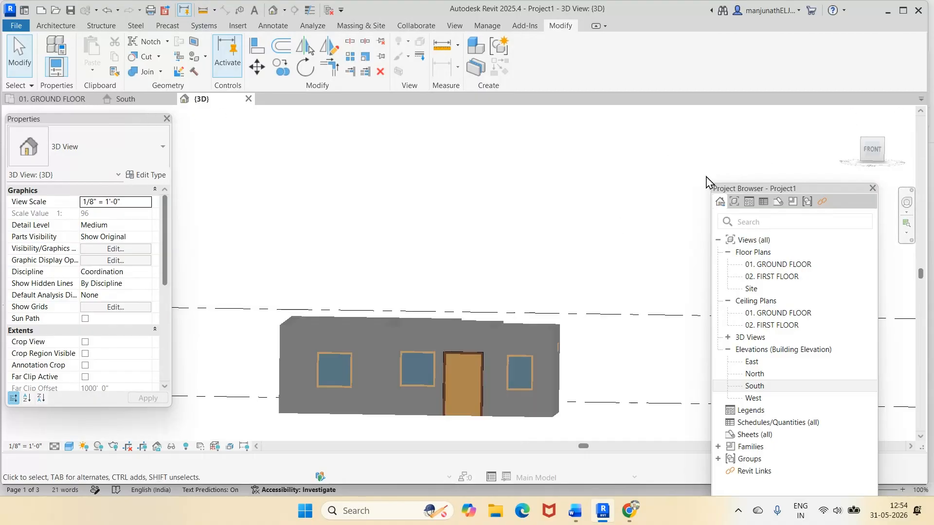
pyautogui.scroll(10, 441, 203)
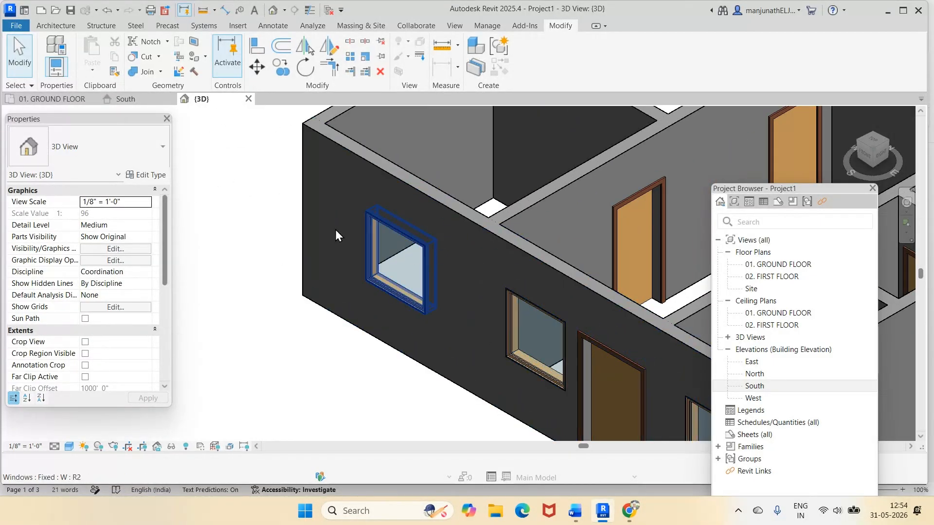
pyautogui.click(257, 46)
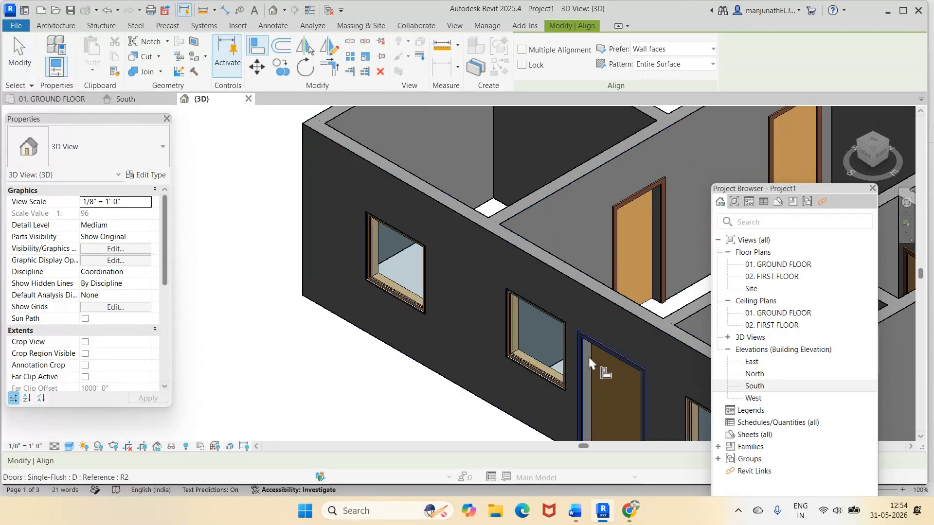
pyautogui.scroll(5, 587, 357)
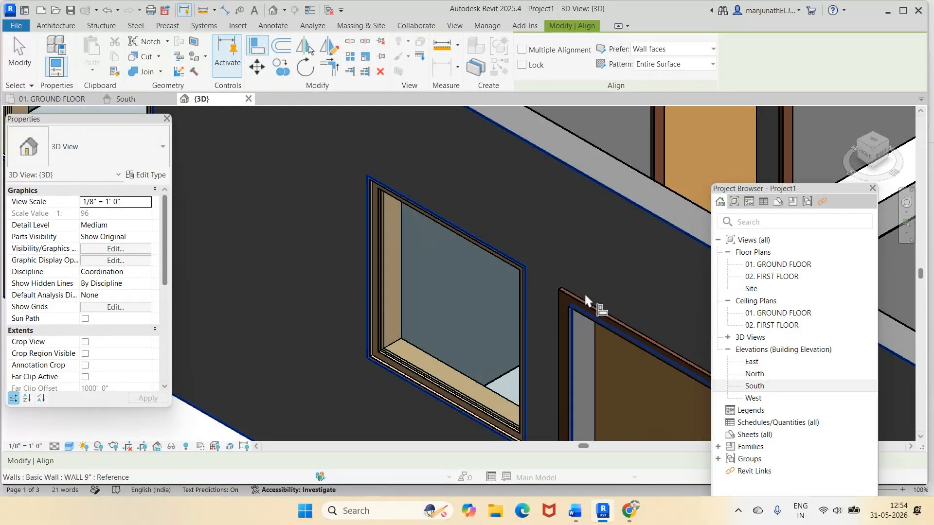
pyautogui.scroll(4, 584, 293)
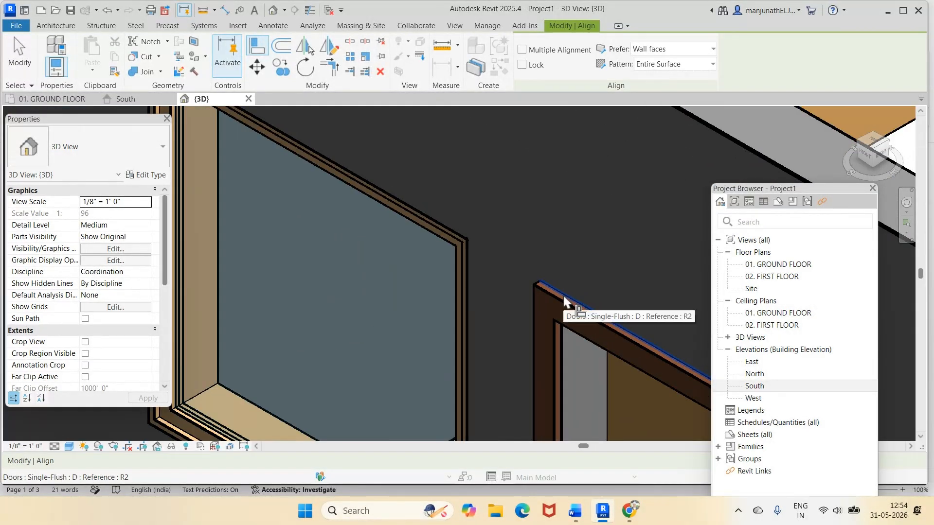
pyautogui.scroll(3, 564, 302)
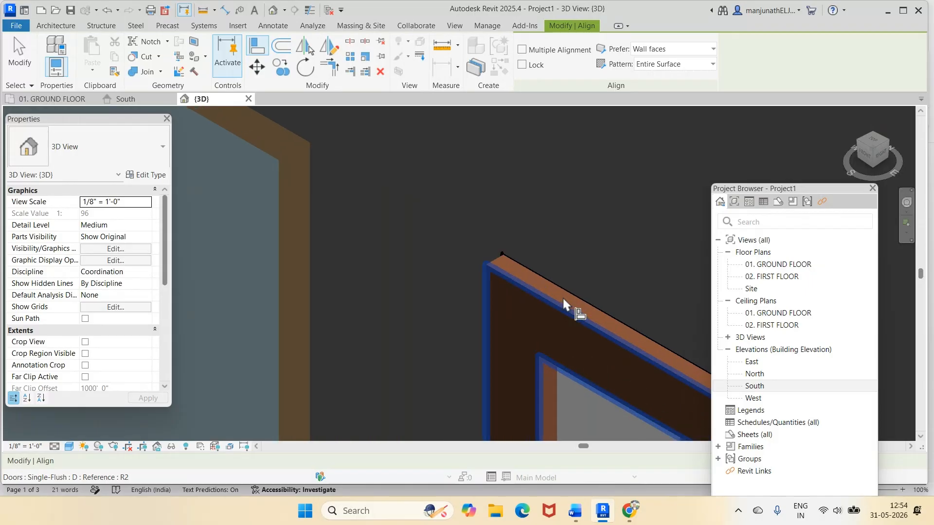
pyautogui.click(563, 299)
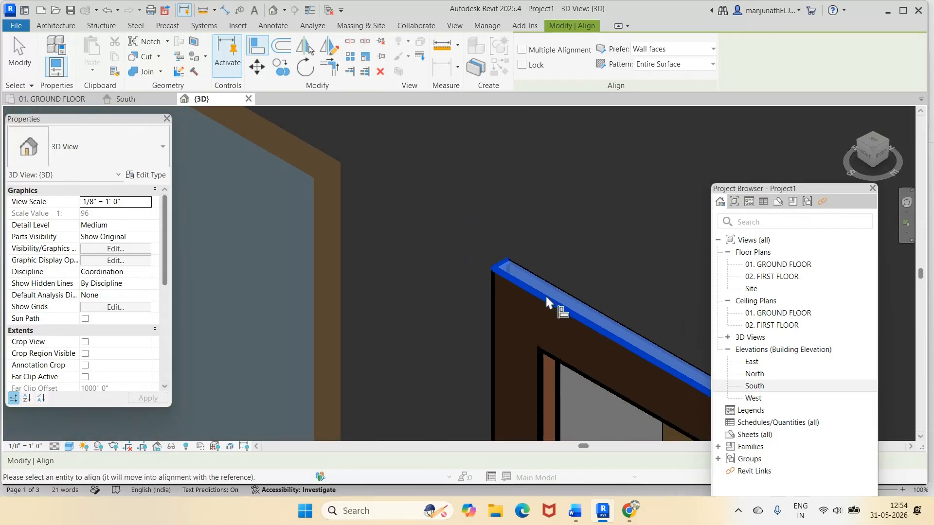
pyautogui.scroll(-5, 545, 294)
pyautogui.scroll(3, 263, 148)
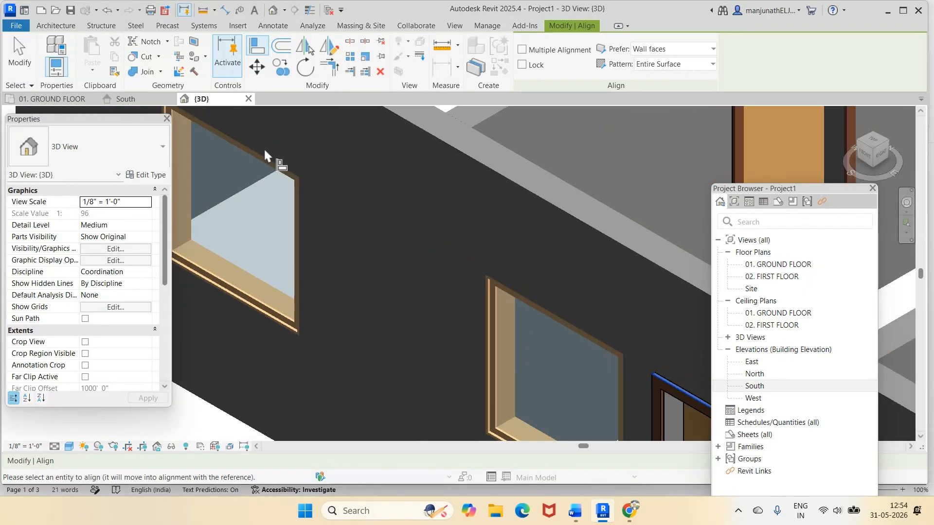
pyautogui.scroll(4, 272, 145)
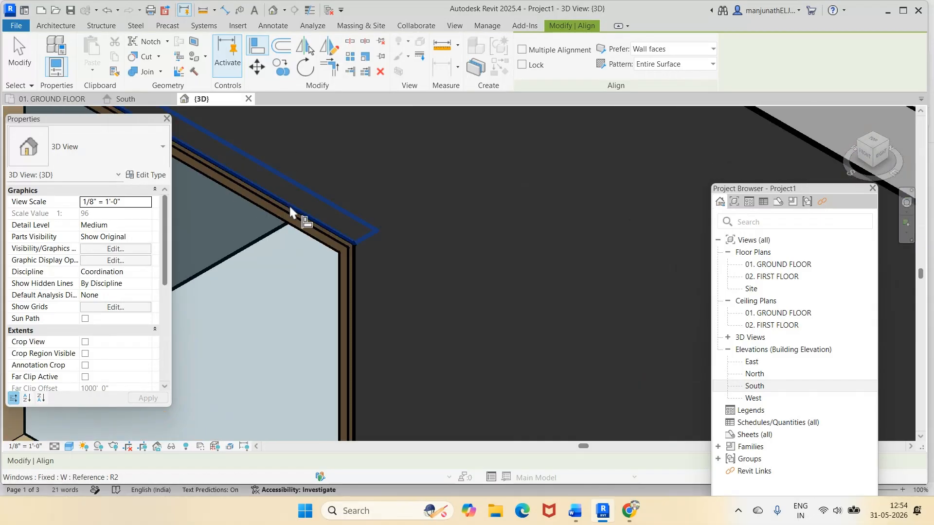
pyautogui.click(290, 212)
pyautogui.scroll(2, 375, 255)
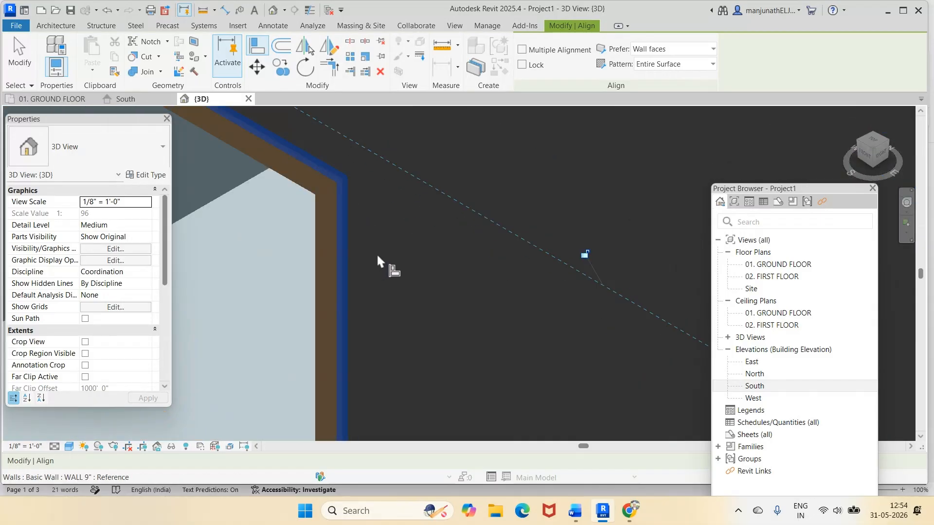
pyautogui.scroll(-8, 377, 253)
pyautogui.scroll(-4, 454, 283)
pyautogui.press('Escape')
# Step: Align the head of the front window nearest the building corner with the top edge of the main door frame
pyautogui.scroll(4, 573, 382)
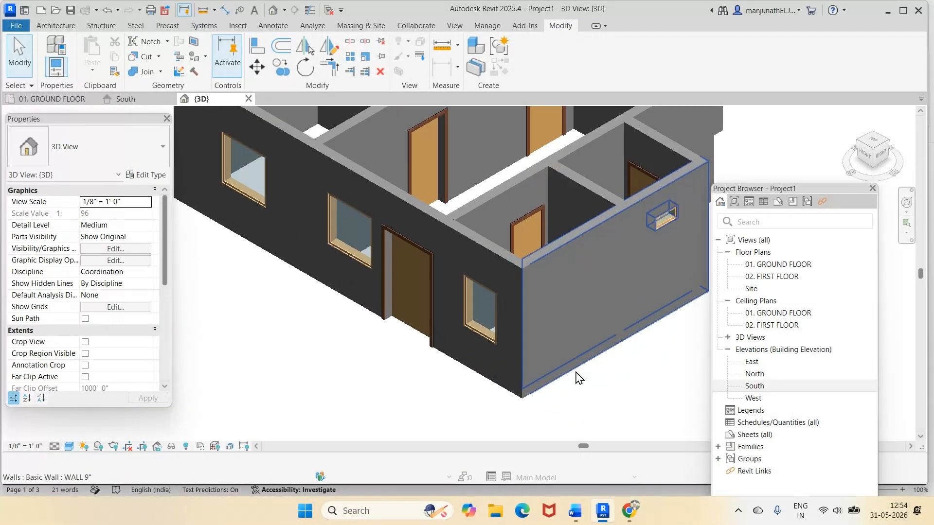
pyautogui.scroll(6, 270, 157)
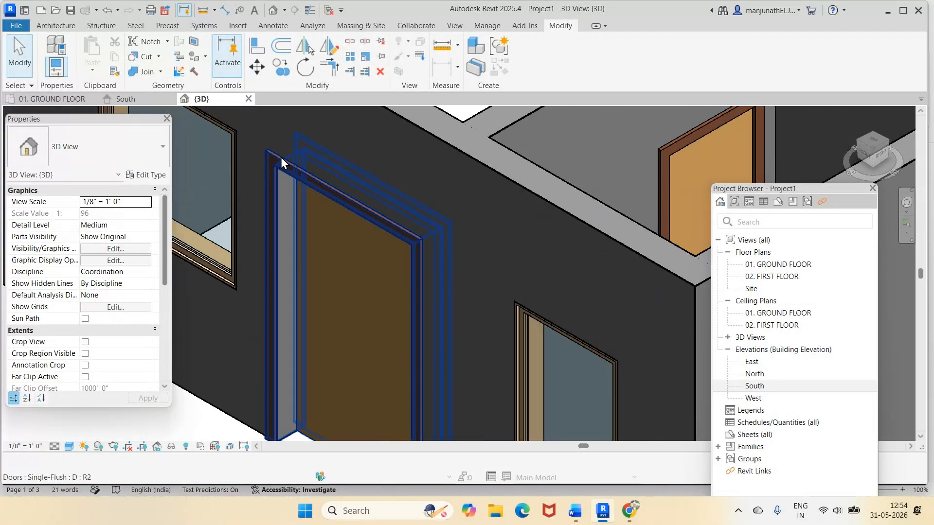
pyautogui.click(258, 46)
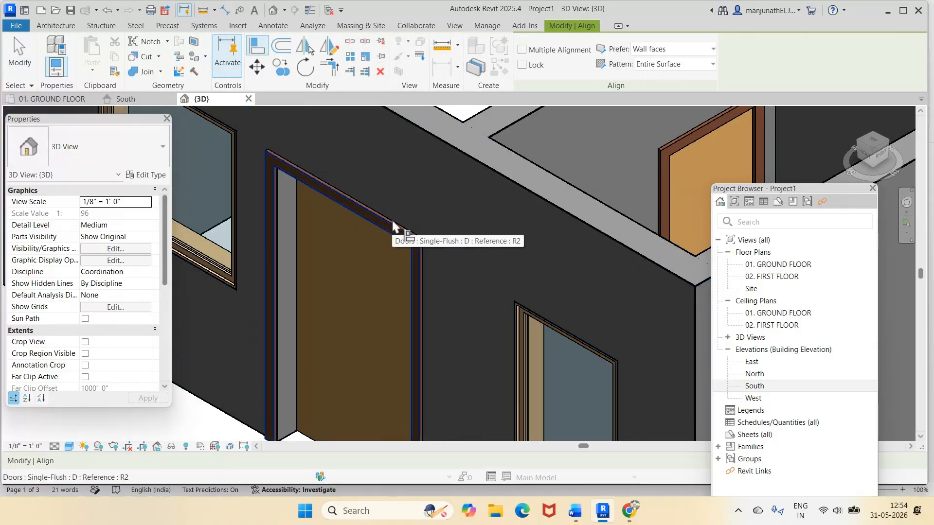
pyautogui.scroll(3, 396, 235)
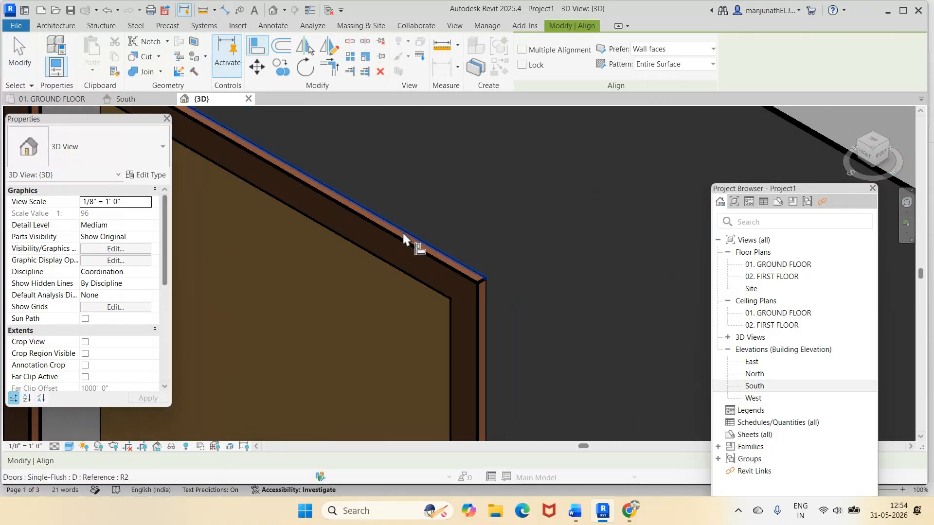
pyautogui.click(433, 249)
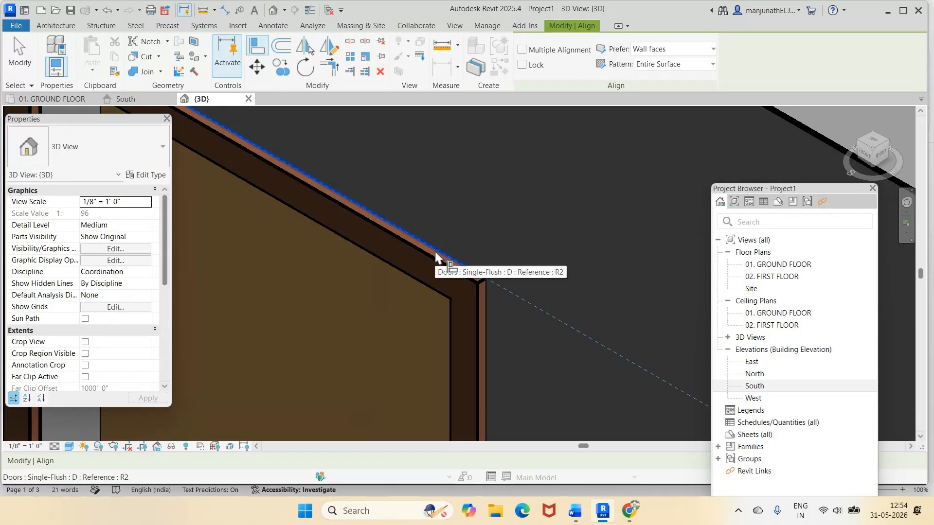
pyautogui.scroll(4, 435, 250)
pyautogui.scroll(-6, 437, 247)
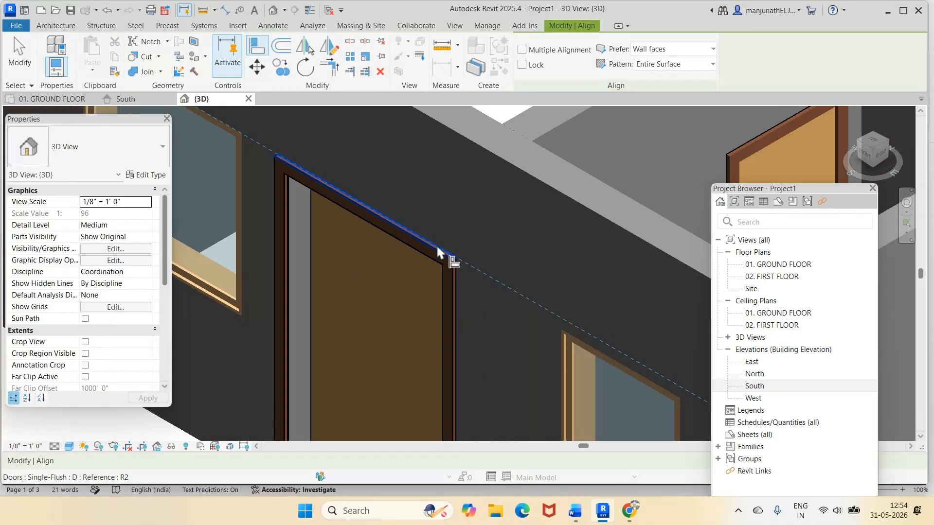
pyautogui.scroll(2, 562, 315)
pyautogui.scroll(4, 564, 316)
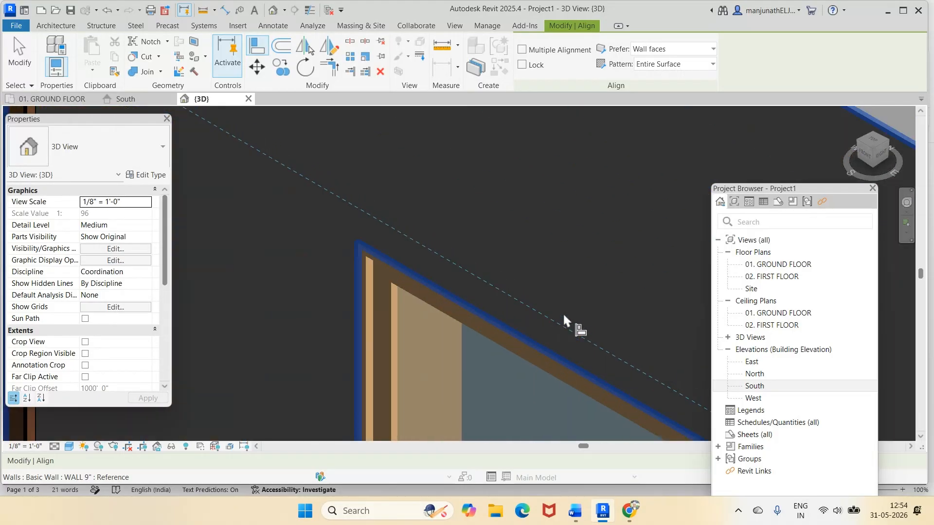
pyautogui.click(487, 329)
pyautogui.scroll(-3, 482, 324)
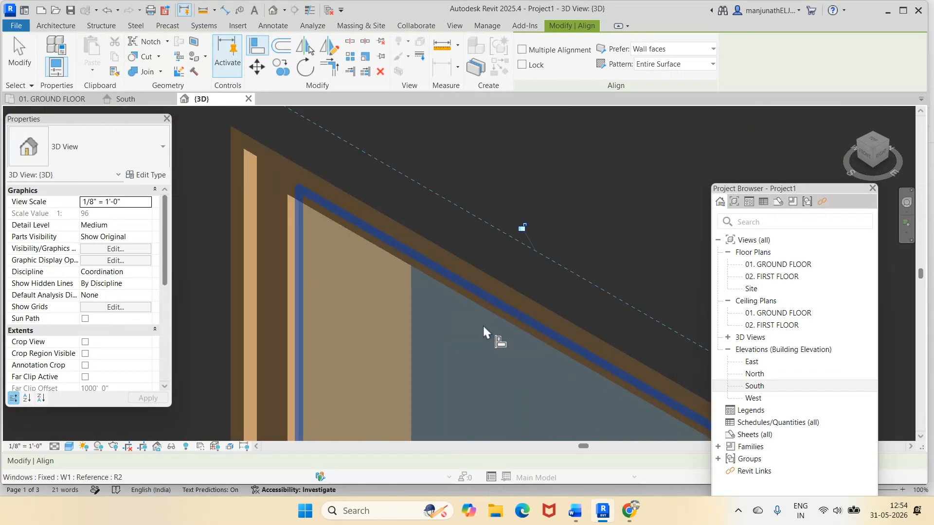
pyautogui.scroll(-3, 483, 324)
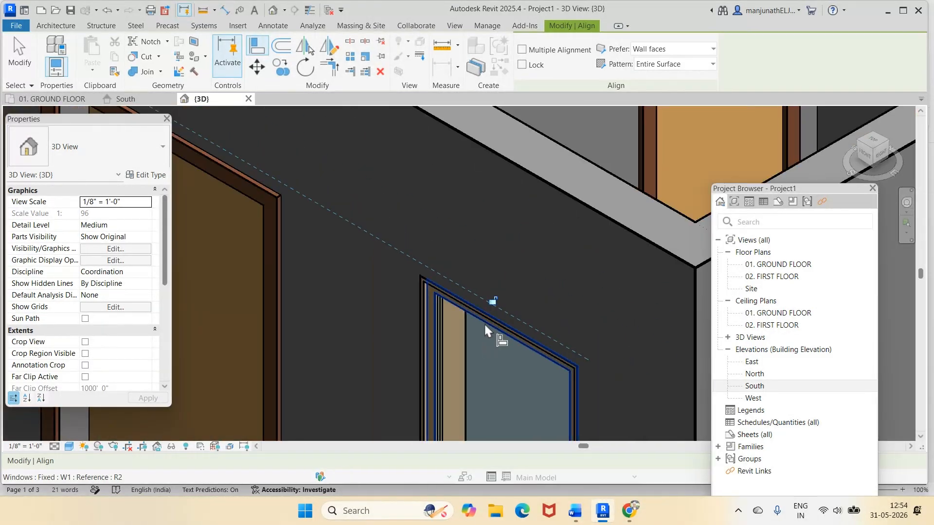
pyautogui.press('Escape')
pyautogui.press('Escape')
pyautogui.press('Escape')
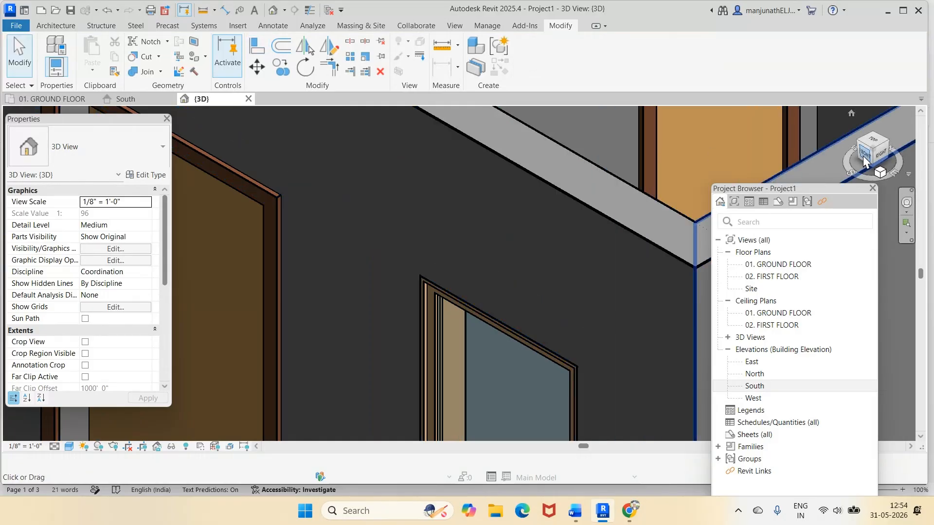
# Step: Compare the corner window's head with the main door's top in the front view, and return to the default 3D view
pyautogui.click(865, 159)
pyautogui.scroll(8, 527, 267)
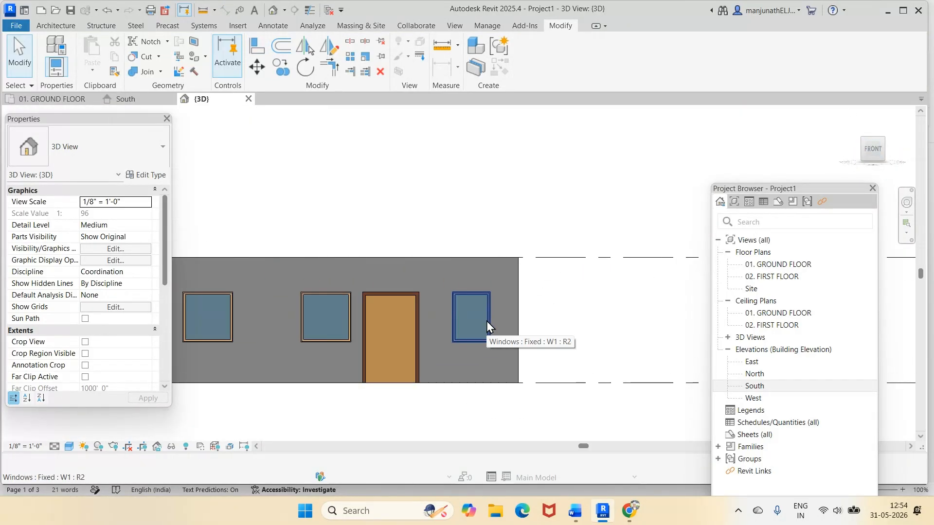
pyautogui.scroll(4, 486, 322)
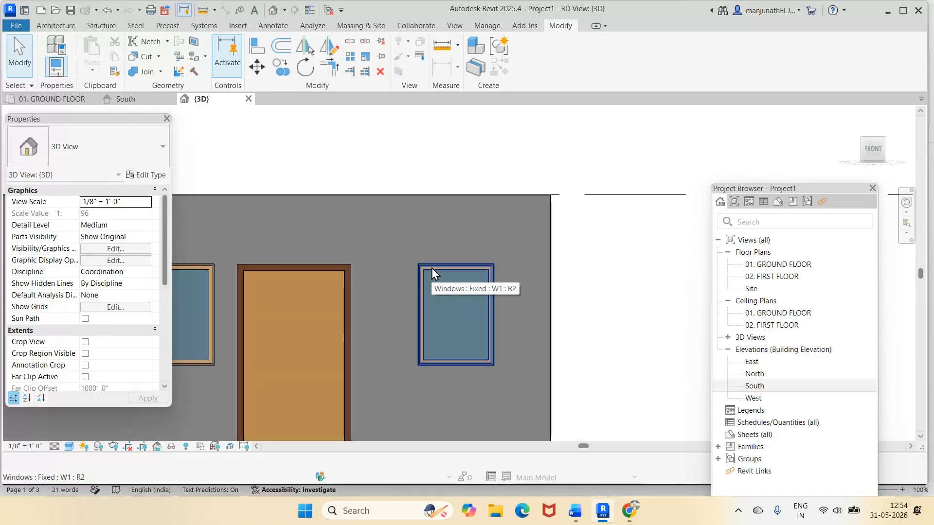
pyautogui.click(851, 114)
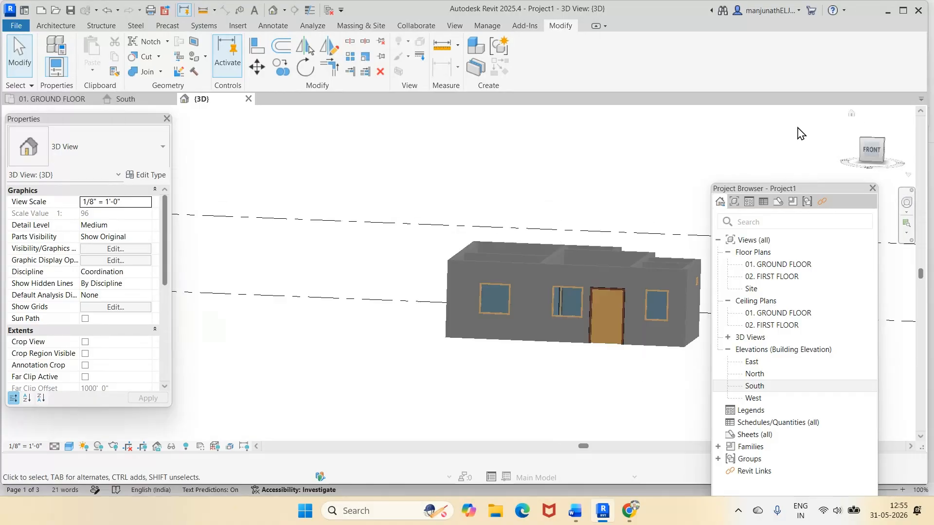
# Step: Try to realign the corner window's head using the outer top edge of the main door frame as reference
pyautogui.scroll(6, 474, 213)
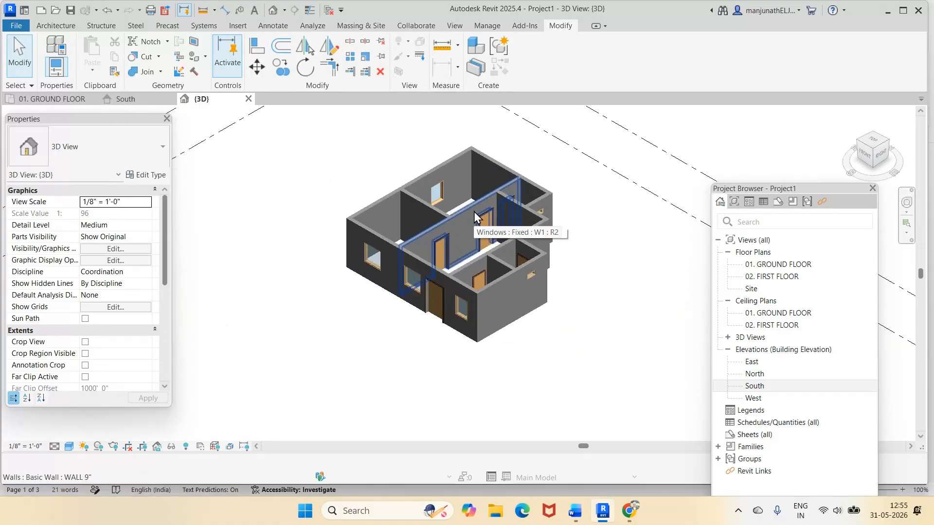
pyautogui.scroll(-5, 418, 444)
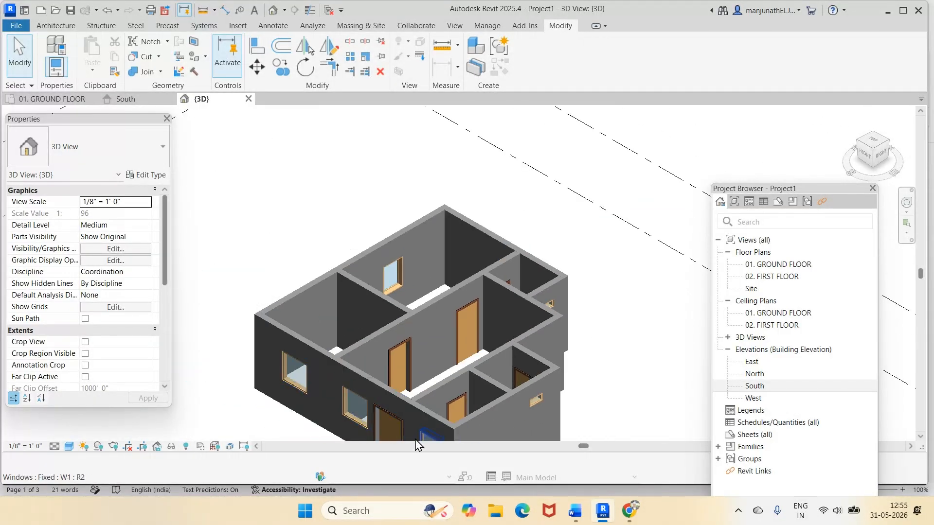
pyautogui.scroll(8, 416, 438)
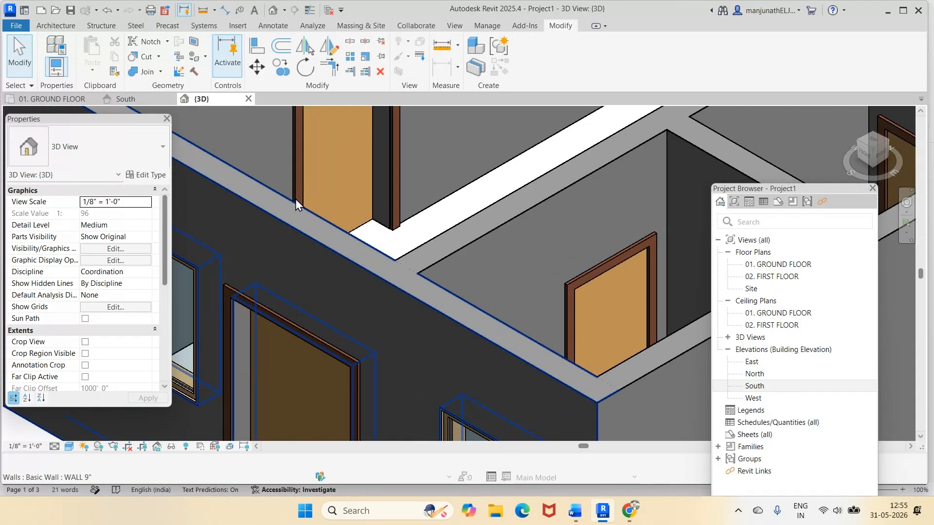
pyautogui.click(257, 48)
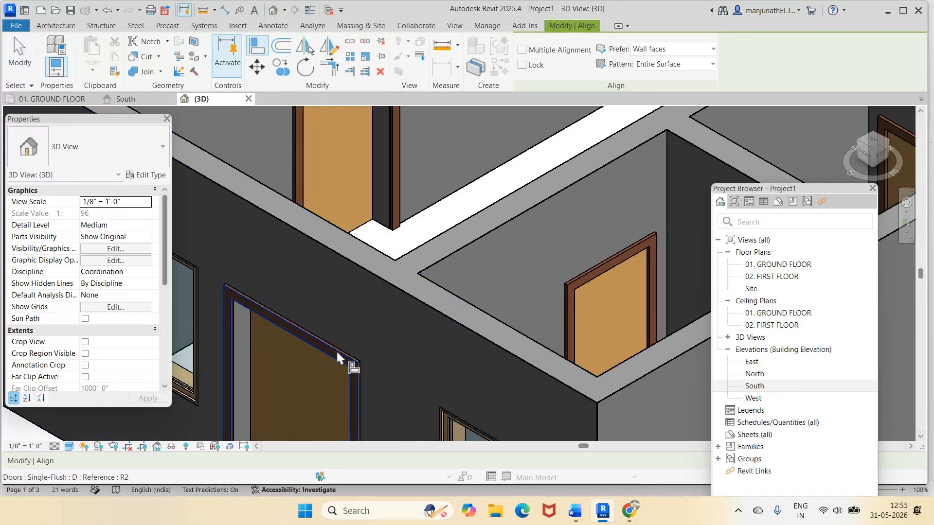
pyautogui.scroll(4, 338, 356)
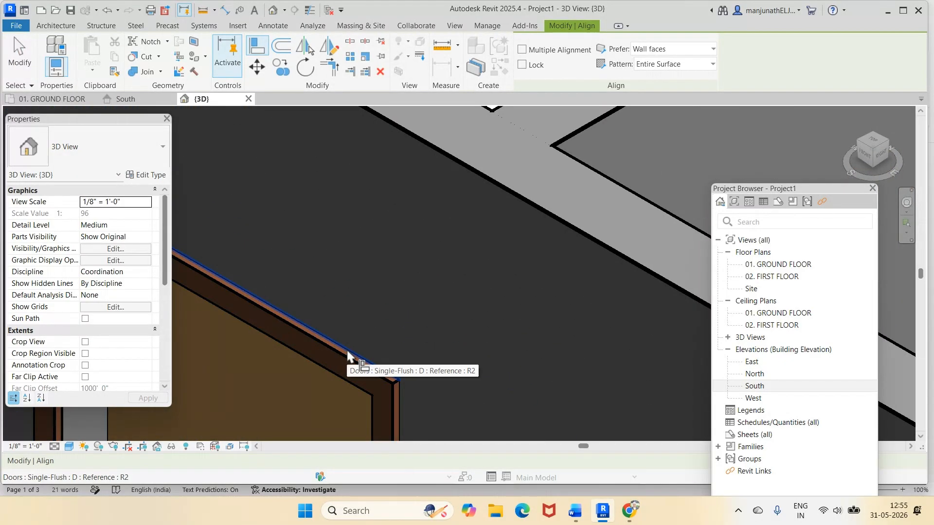
pyautogui.click(348, 351)
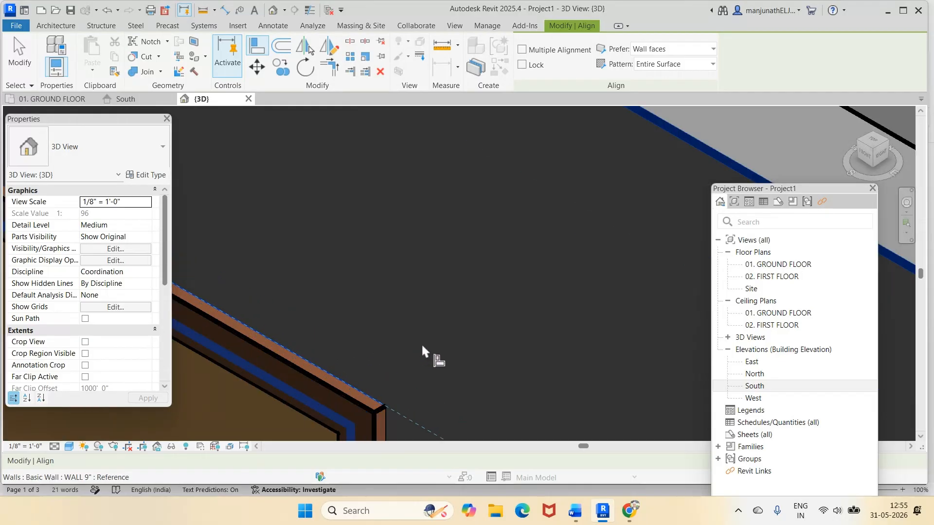
pyautogui.scroll(-5, 421, 347)
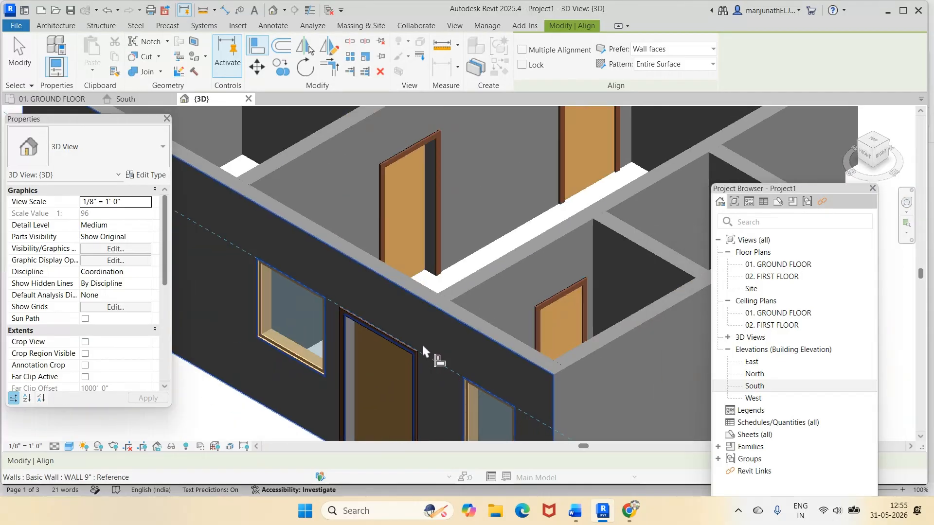
pyautogui.scroll(5, 509, 382)
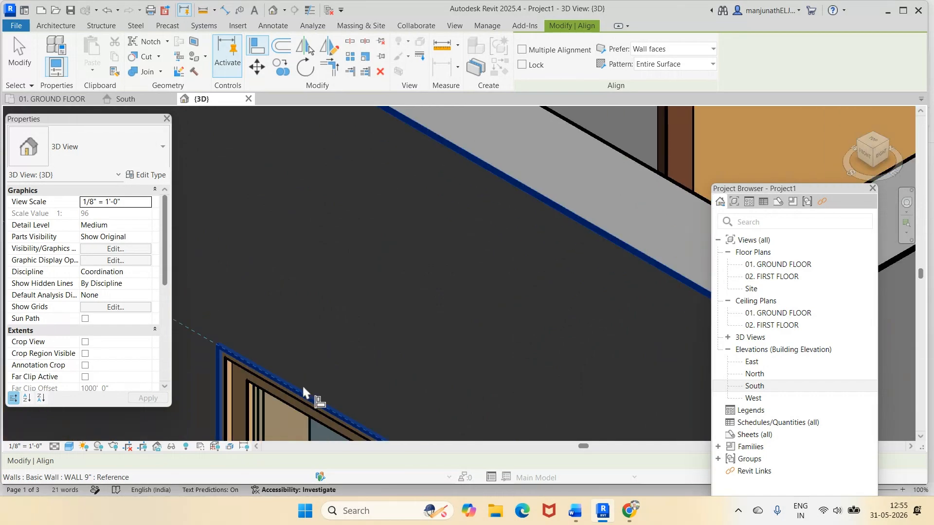
pyautogui.click(300, 394)
pyautogui.scroll(-6, 301, 400)
pyautogui.scroll(5, 215, 277)
pyautogui.press('Escape')
# Step: Align the corner window's top edge with the main door frame's top edge again, picking both edges at close range
pyautogui.scroll(3, 326, 343)
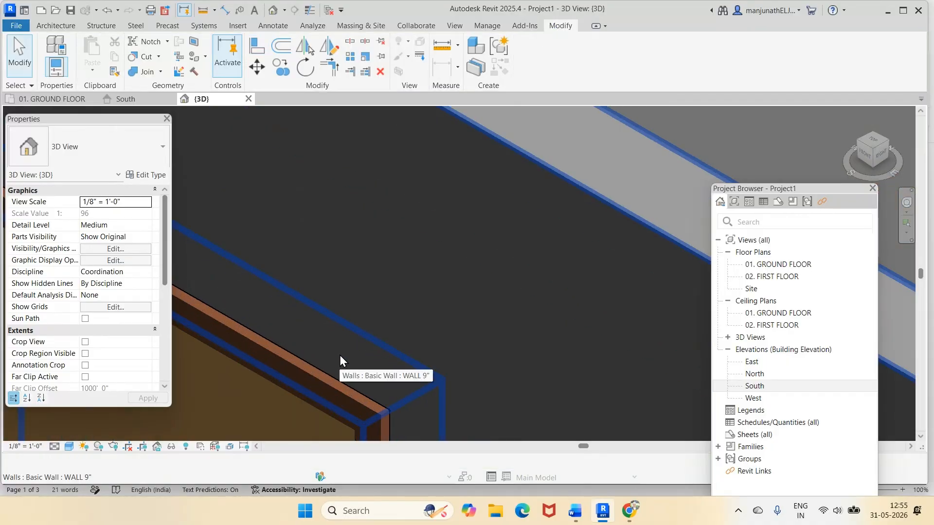
pyautogui.scroll(2, 339, 356)
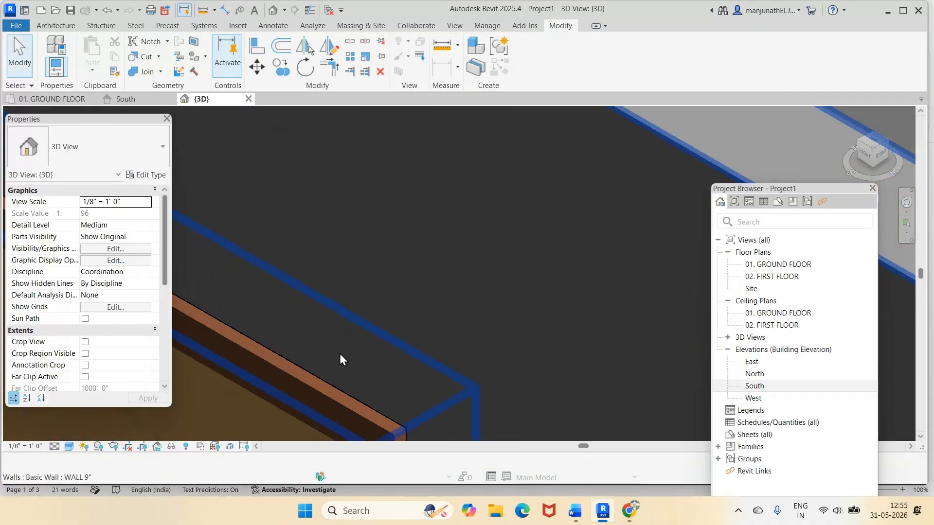
pyautogui.click(265, 50)
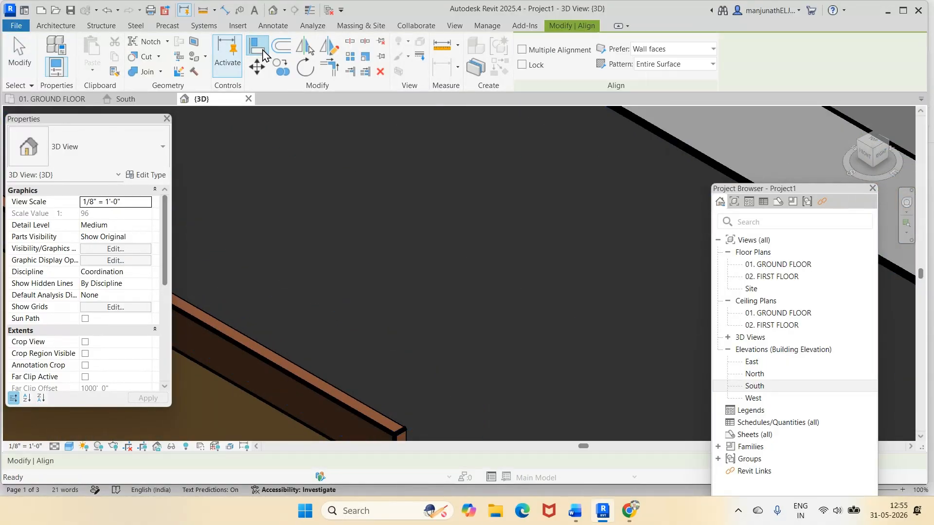
pyautogui.click(319, 384)
pyautogui.scroll(2, 362, 362)
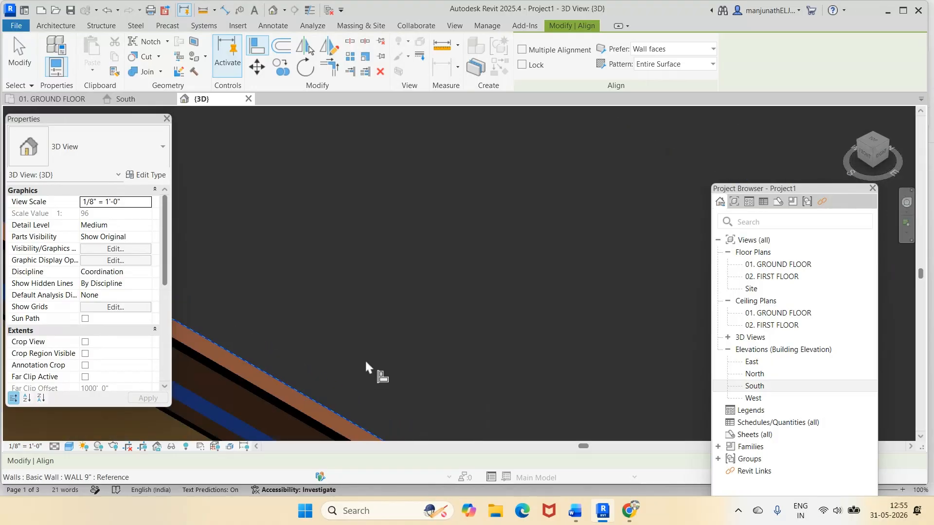
pyautogui.scroll(-5, 367, 352)
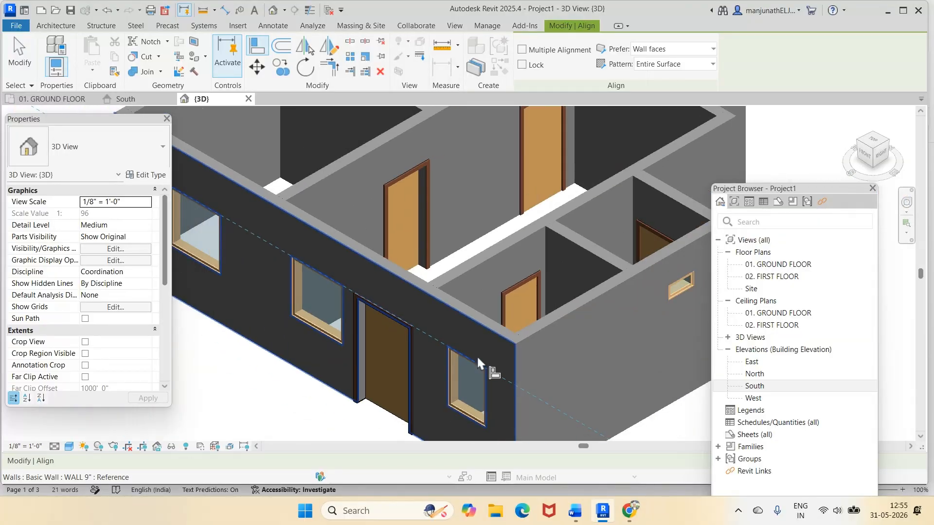
pyautogui.scroll(5, 483, 366)
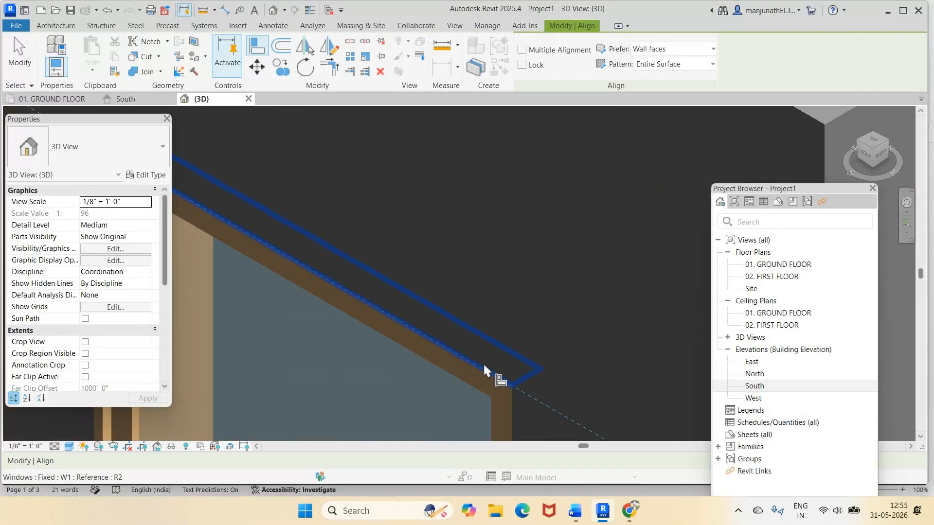
pyautogui.click(484, 366)
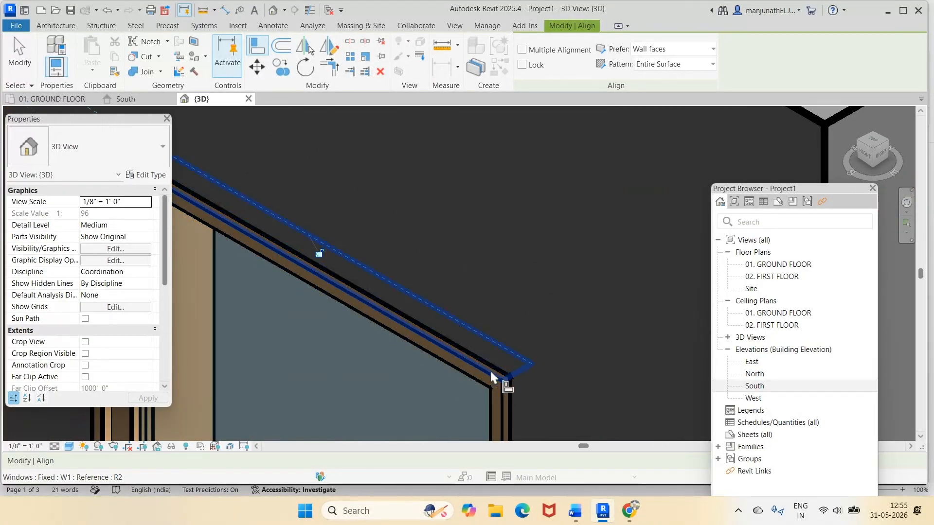
pyautogui.scroll(3, 501, 350)
pyautogui.press('Escape')
pyautogui.press('Escape')
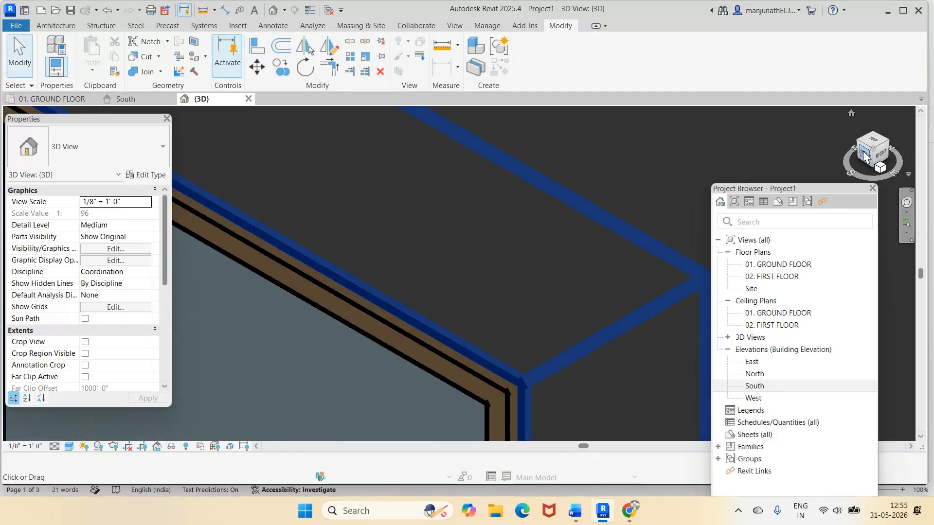
# Step: Check all front window heads against the main door's top in the front view, and restore the default 3D view
pyautogui.click(864, 155)
pyautogui.scroll(5, 440, 267)
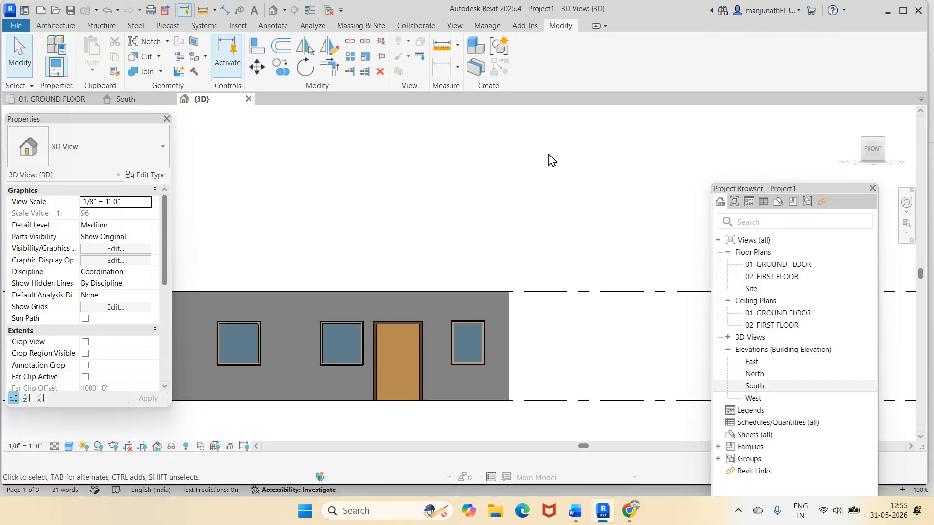
pyautogui.click(851, 114)
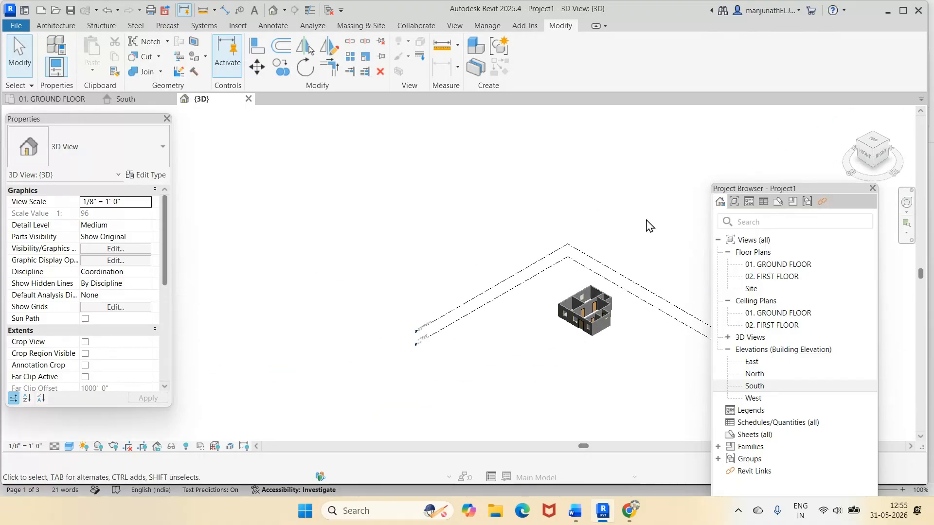
# Step: Check the sill height of the front window farthest from the main door, and restore the default 3D view
pyautogui.scroll(3, 440, 195)
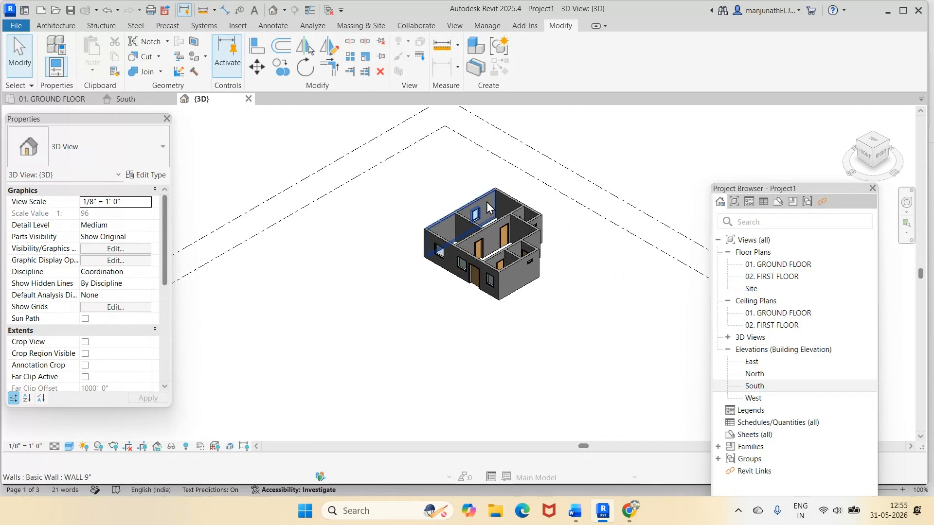
pyautogui.scroll(-2, 448, 251)
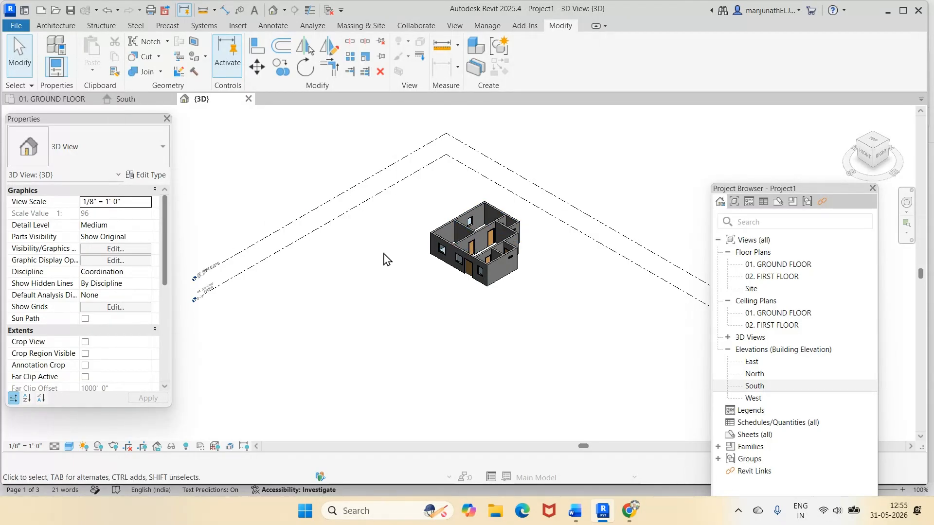
pyautogui.scroll(5, 430, 264)
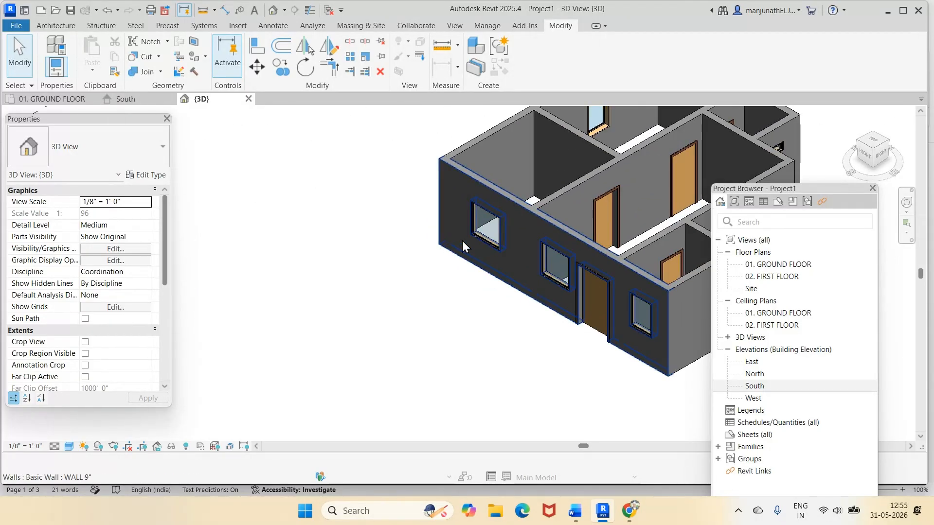
pyautogui.click(474, 235)
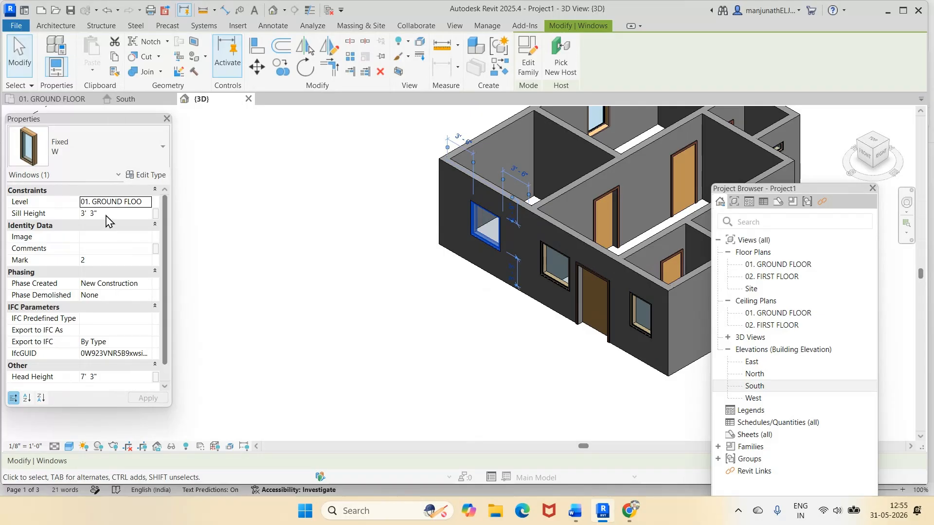
pyautogui.click(267, 275)
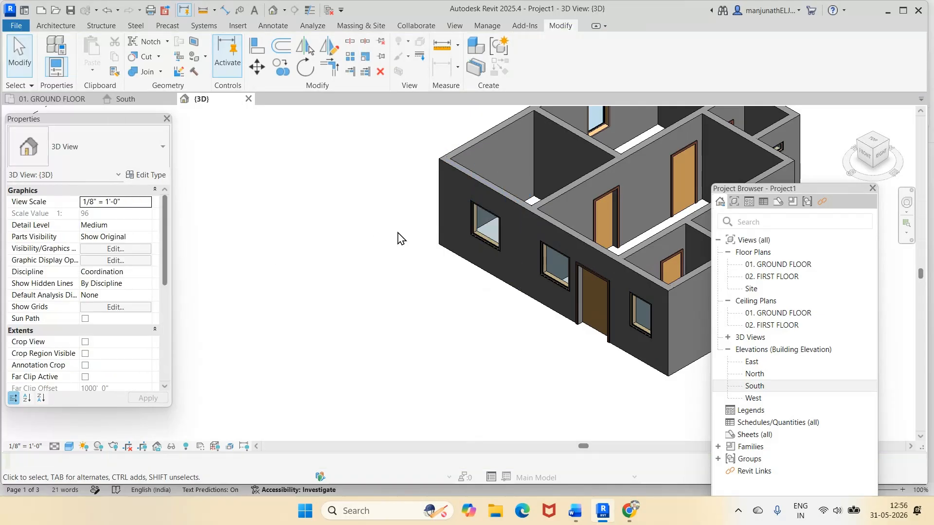
pyautogui.click(852, 114)
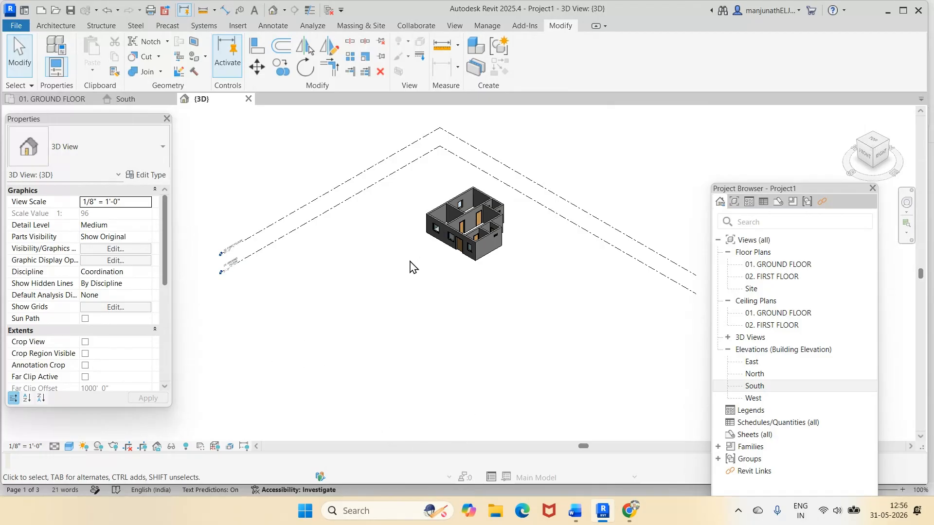
# Step: Set the sill height of the W1 window in the side wall around the corner from the front to 3' 3"
pyautogui.keyDown('shift'); pyautogui.moveTo(421, 271); pyautogui.dragTo(588, 242, button='middle'); pyautogui.keyUp('shift')
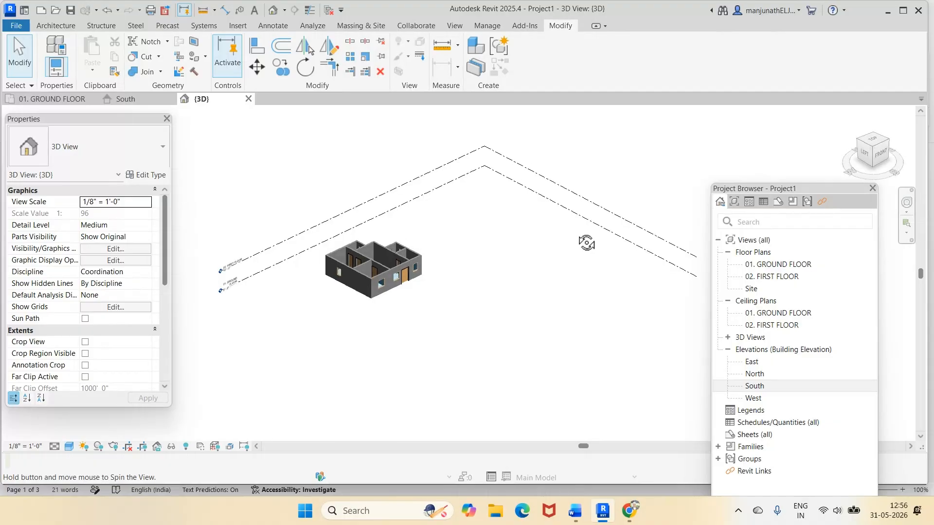
pyautogui.scroll(3, 317, 281)
pyautogui.scroll(4, 314, 282)
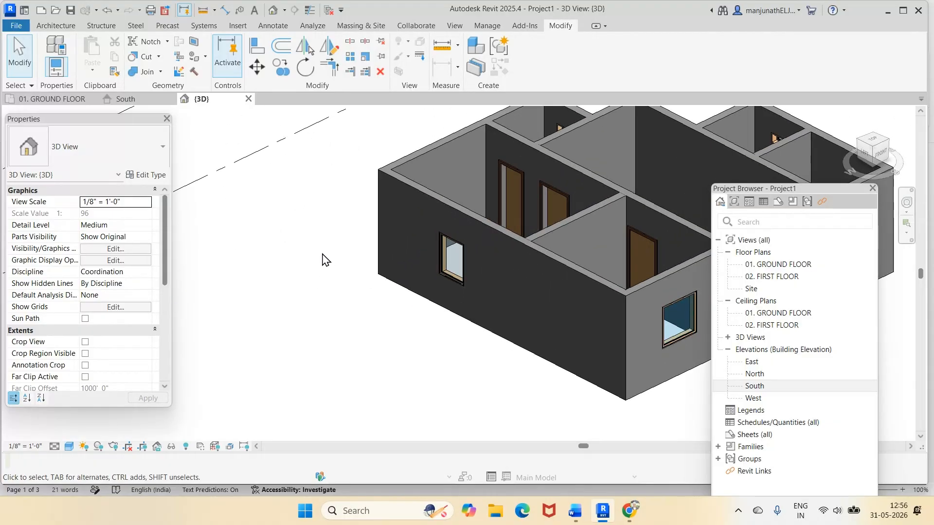
pyautogui.click(416, 271)
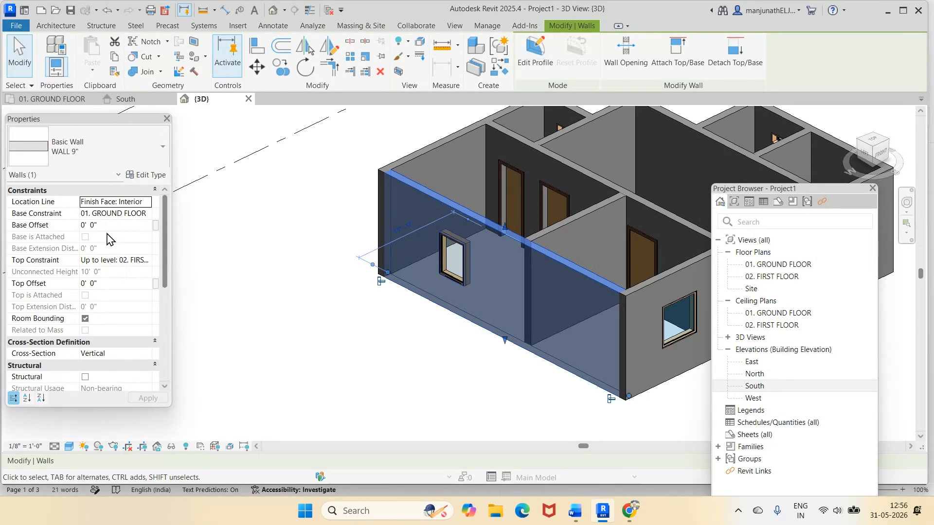
pyautogui.click(409, 331)
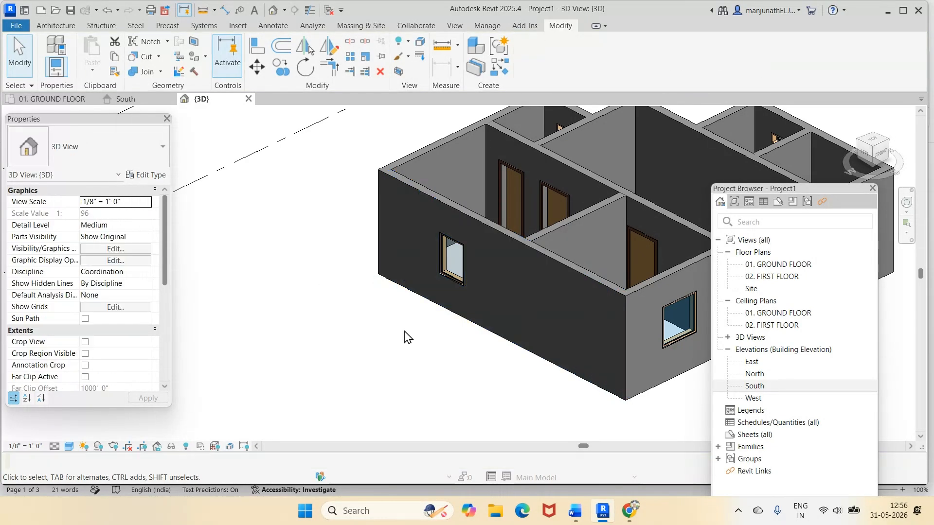
pyautogui.click(451, 265)
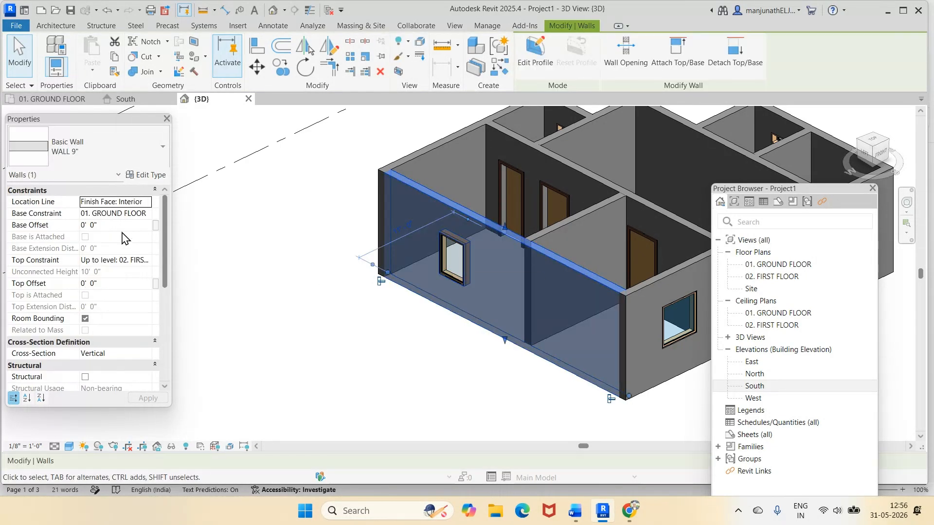
pyautogui.click(349, 290)
pyautogui.scroll(4, 349, 290)
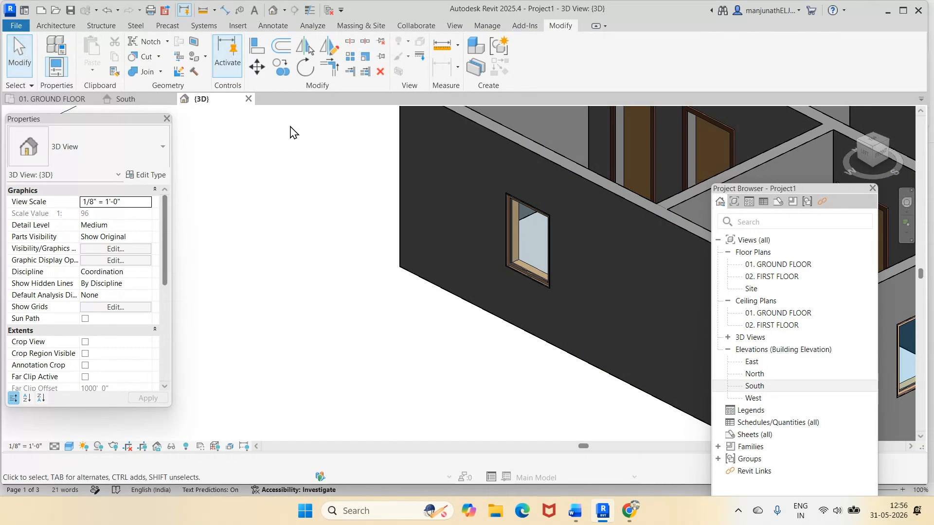
pyautogui.click(513, 225)
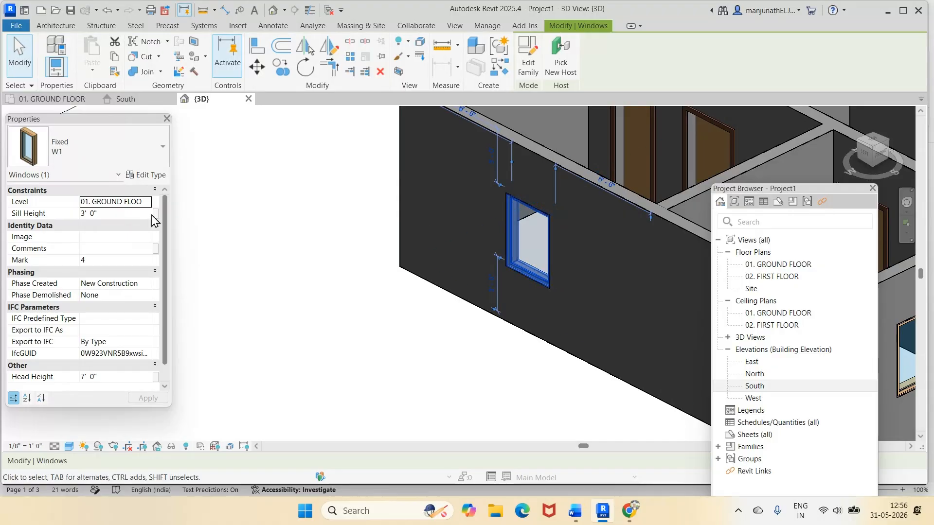
pyautogui.click(116, 214)
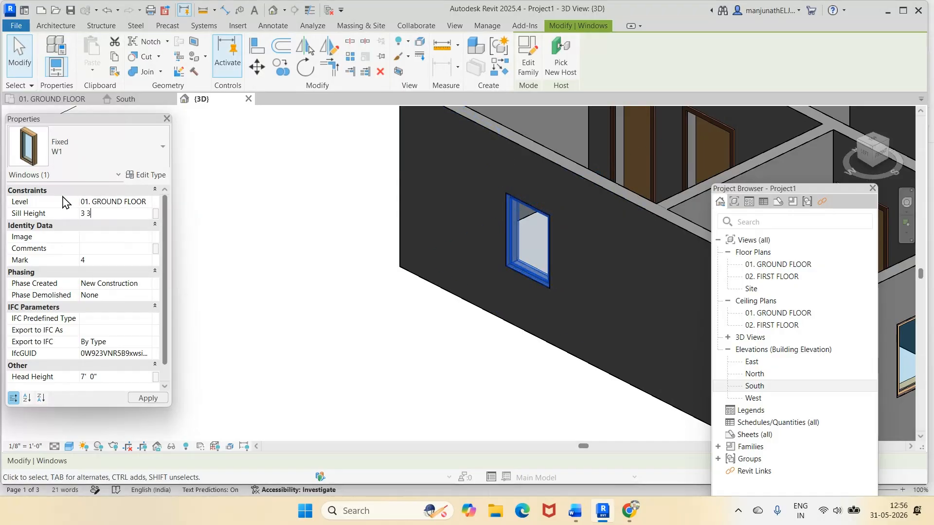
pyautogui.write('3 3')
pyautogui.click(388, 355)
# Step: Check the sill heights of the two type W front windows on the same side of the main door, and zoom to fit
pyautogui.scroll(3, 477, 322)
pyautogui.scroll(-8, 477, 322)
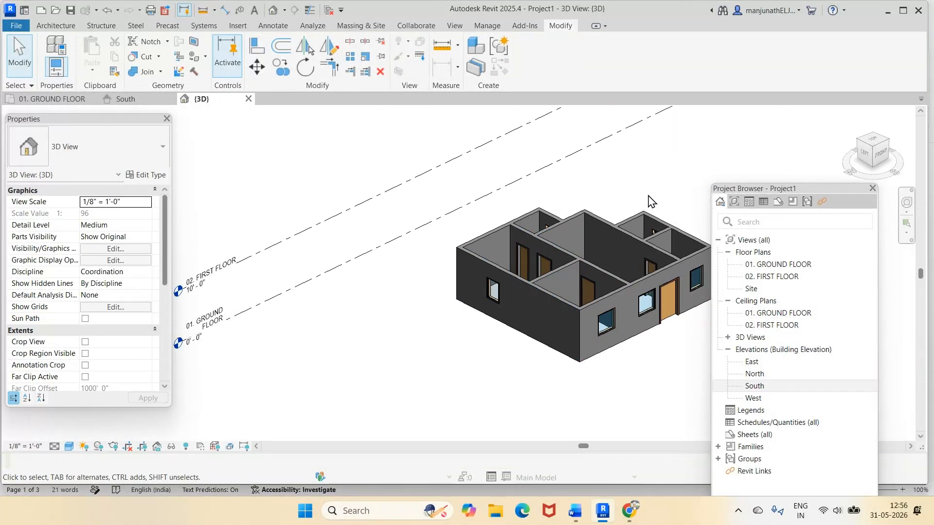
pyautogui.scroll(-4, 627, 337)
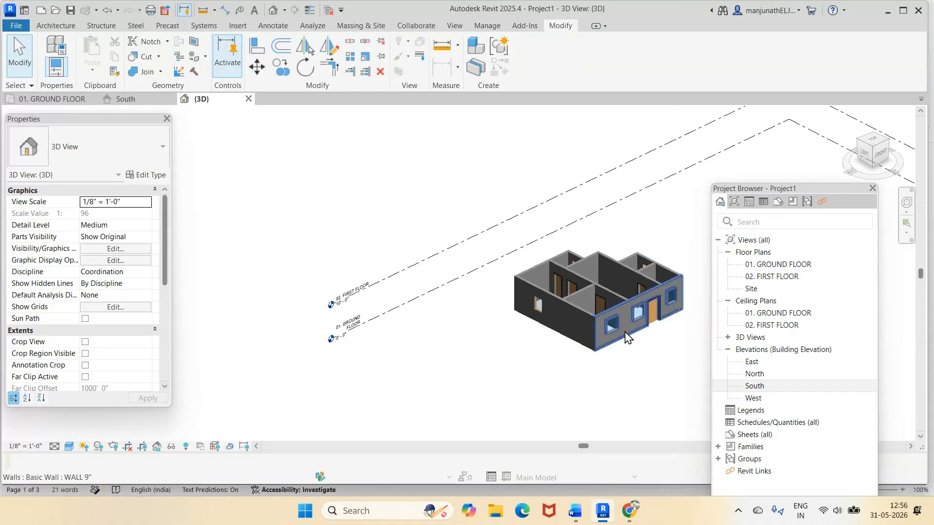
pyautogui.scroll(10, 627, 336)
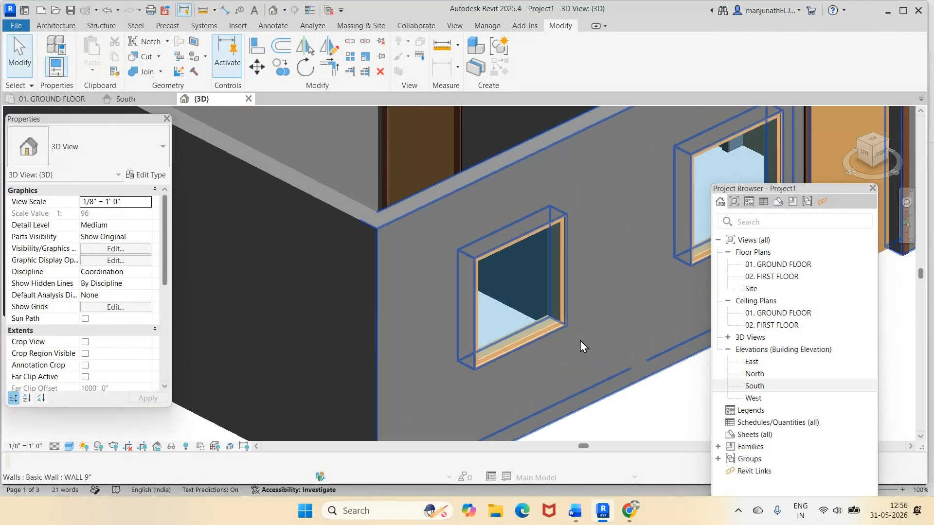
pyautogui.click(533, 339)
pyautogui.scroll(-4, 621, 314)
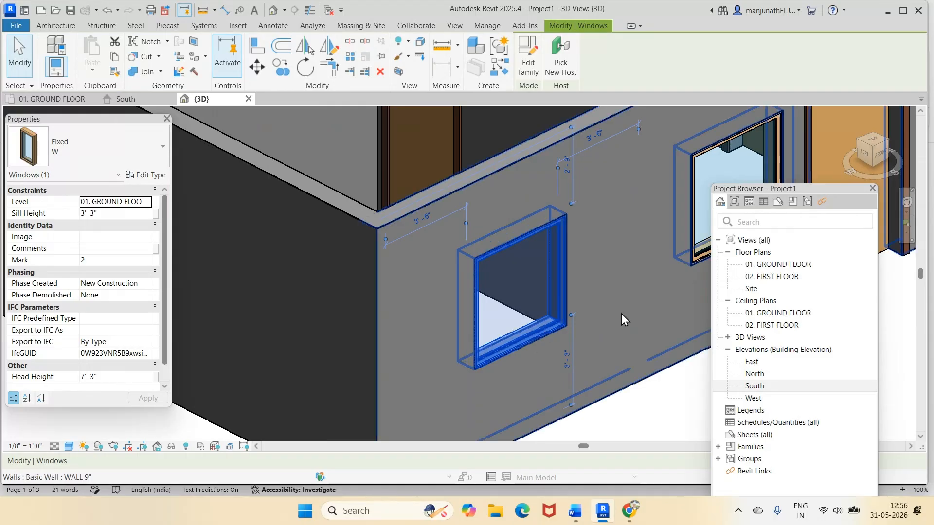
pyautogui.click(684, 278)
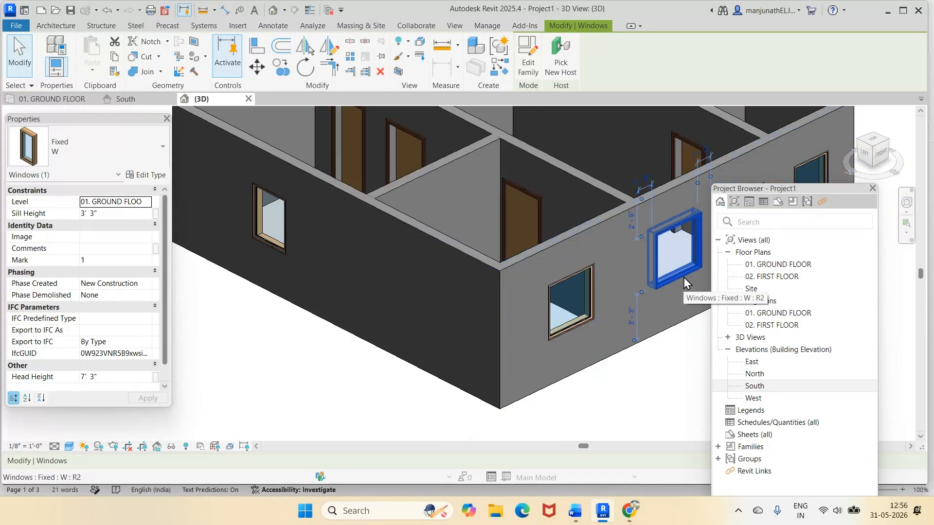
pyautogui.scroll(3, 683, 276)
pyautogui.scroll(-8, 681, 277)
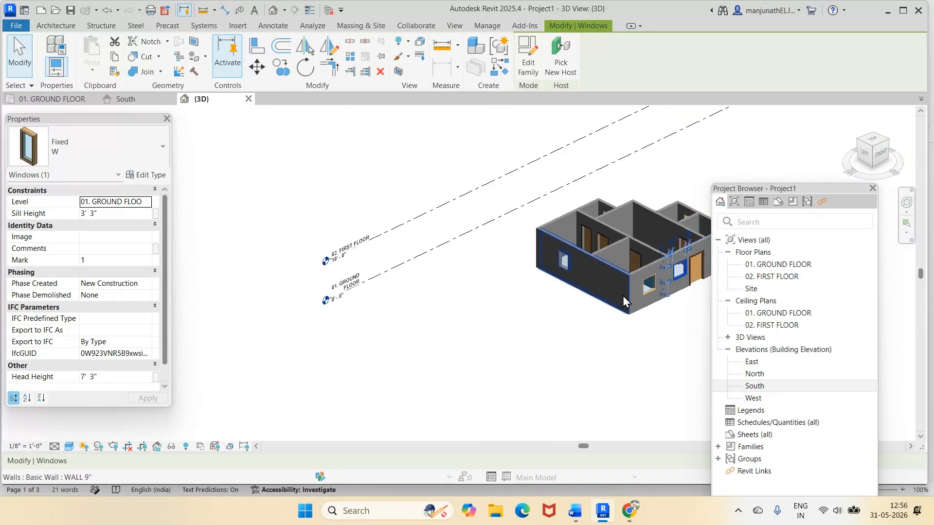
pyautogui.click(448, 264)
pyautogui.rightClick(448, 263)
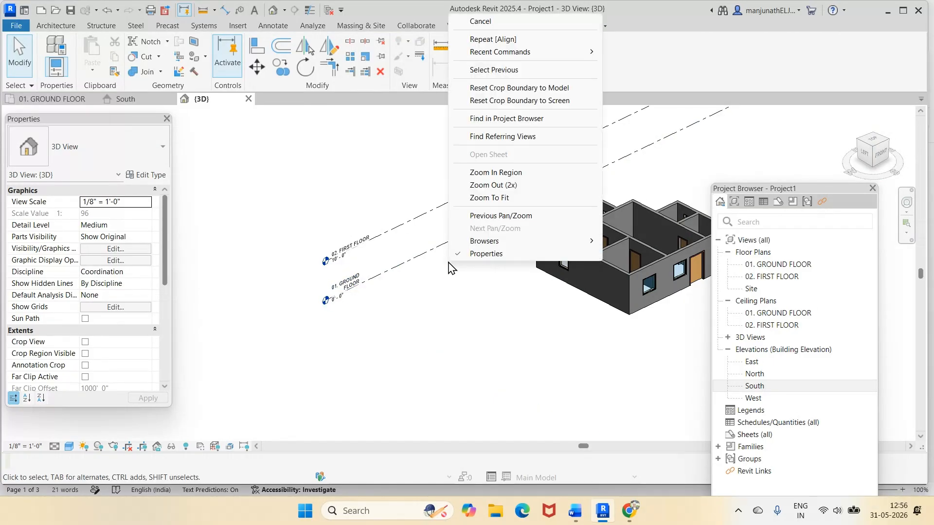
pyautogui.click(501, 198)
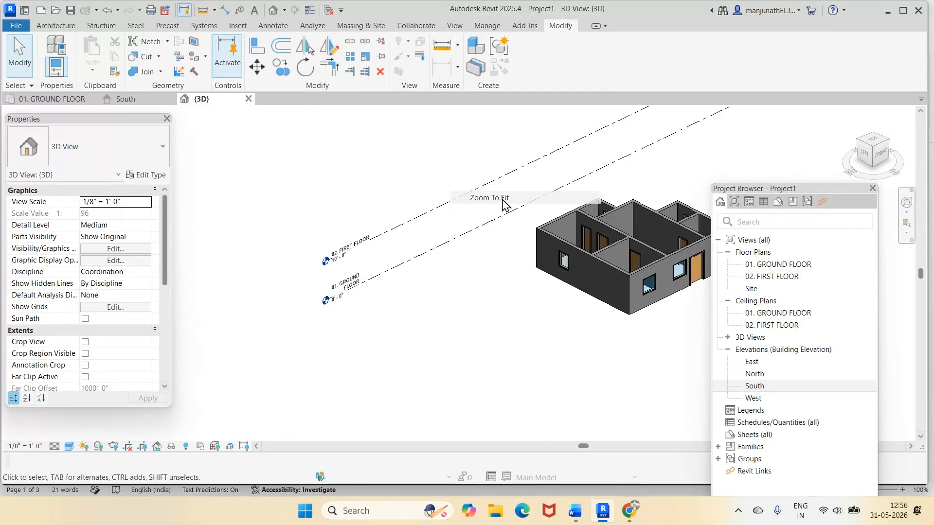
# Step: Try a sill height of 2' 3" for the W1 front window on the other side of the main door
pyautogui.scroll(10, 454, 271)
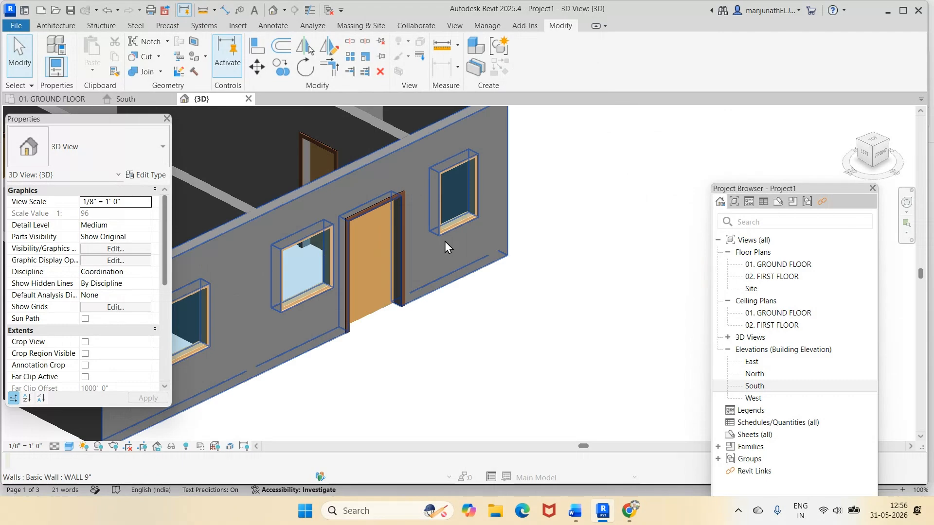
pyautogui.click(458, 224)
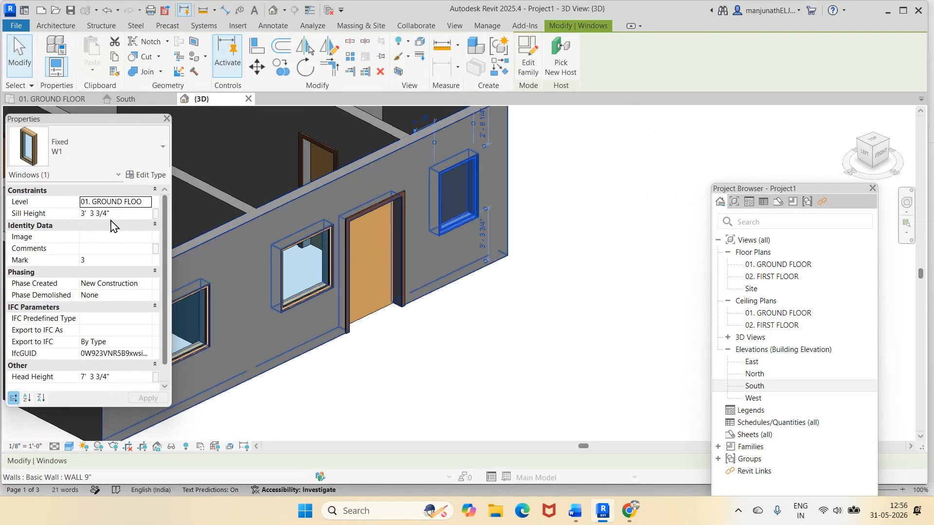
pyautogui.moveTo(114, 214); pyautogui.dragTo(83, 213)
pyautogui.write('2 3')
pyautogui.press('Return')
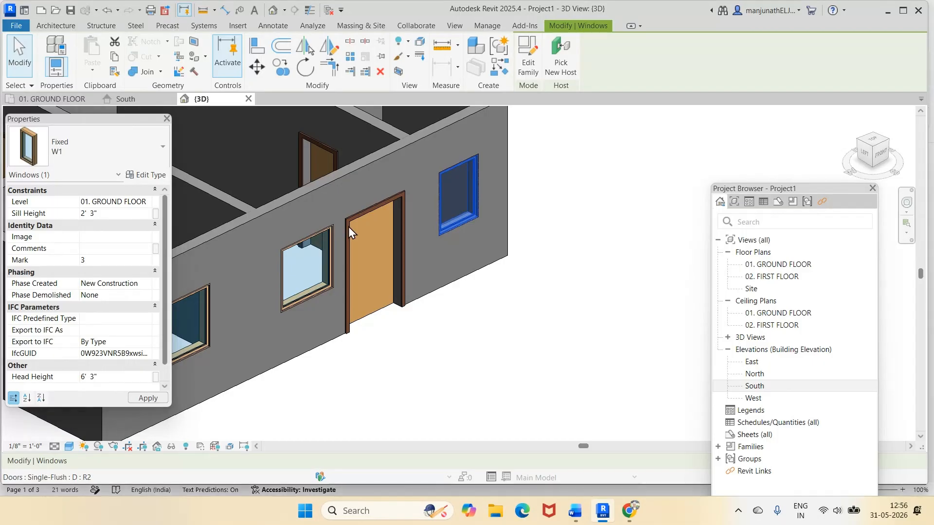
pyautogui.press('Escape')
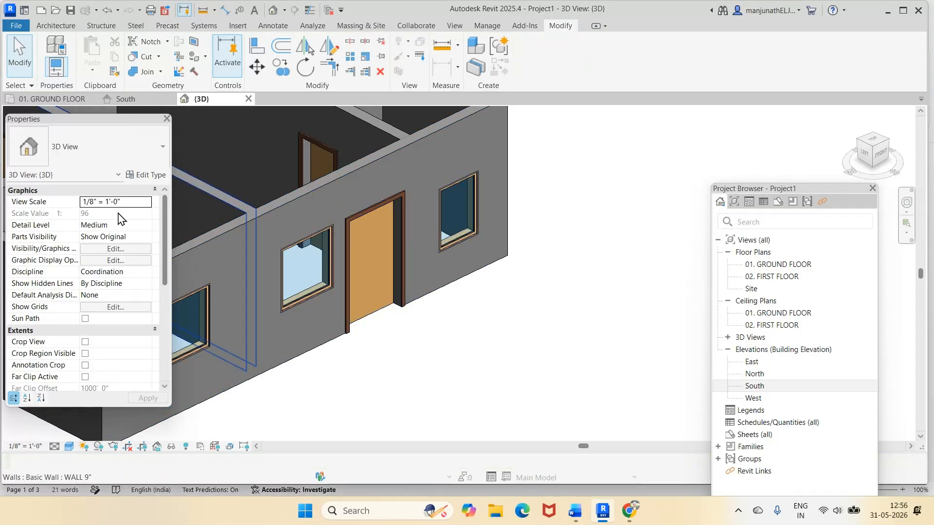
# Step: Set the sill height of the W1 front window beside the main door to 3' 3"
pyautogui.click(451, 242)
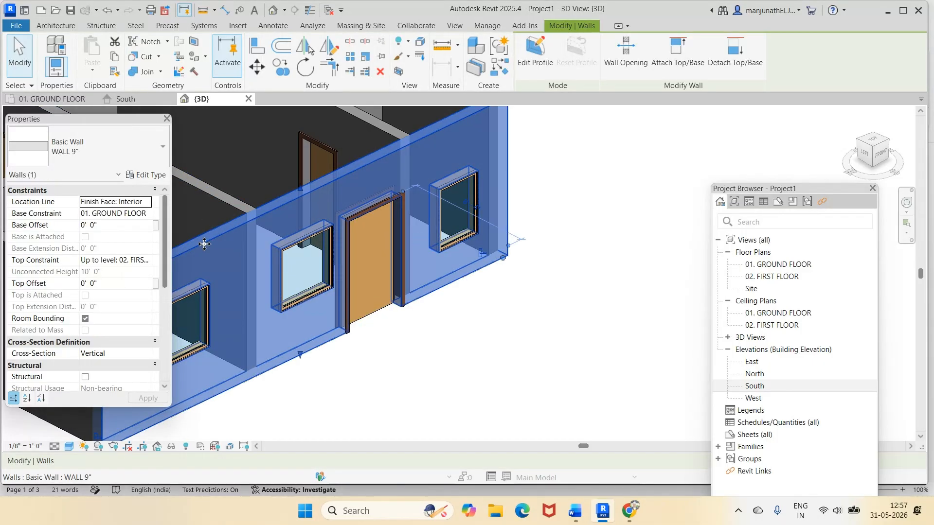
pyautogui.press('Escape')
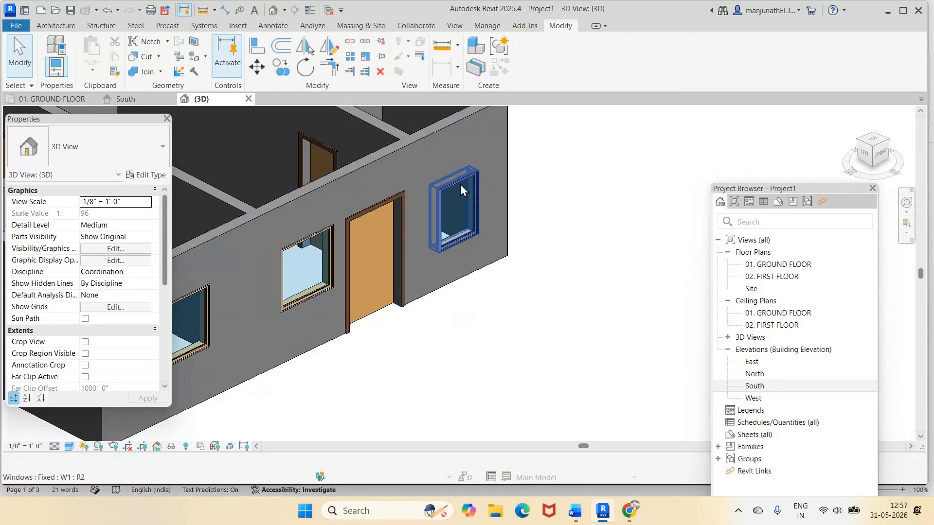
pyautogui.click(460, 185)
pyautogui.click(109, 213)
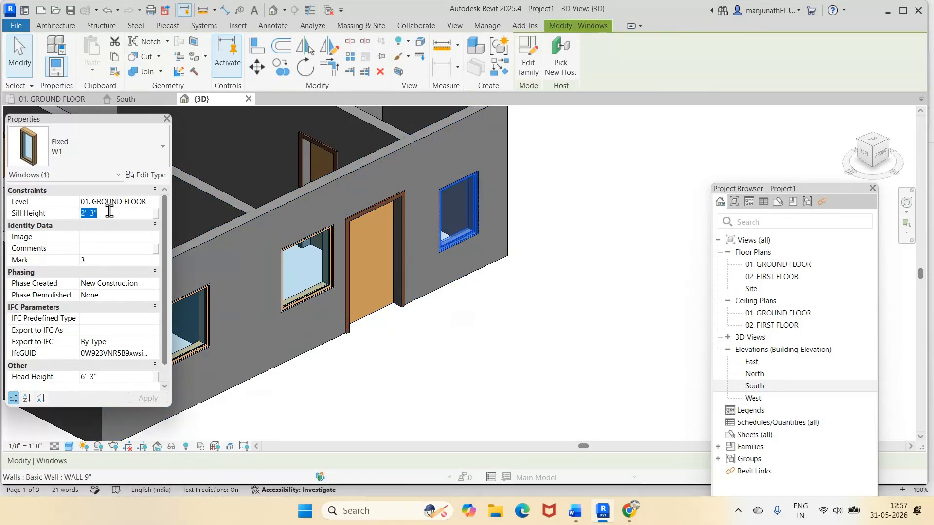
pyautogui.write('2')
pyautogui.press('Return')
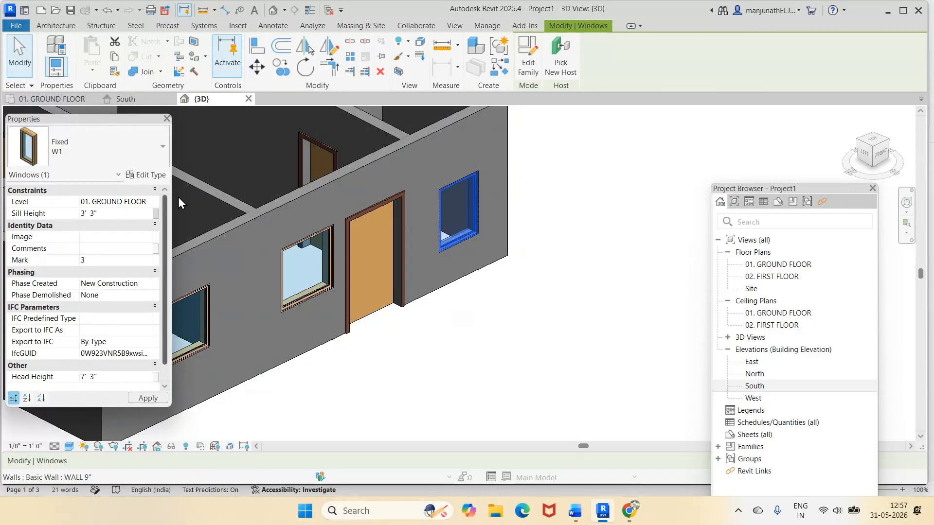
pyautogui.click(544, 201)
pyautogui.scroll(2, 552, 203)
# Step: Restore the default 3D view and inspect the front facade and the main door's properties at closer range
pyautogui.click(851, 114)
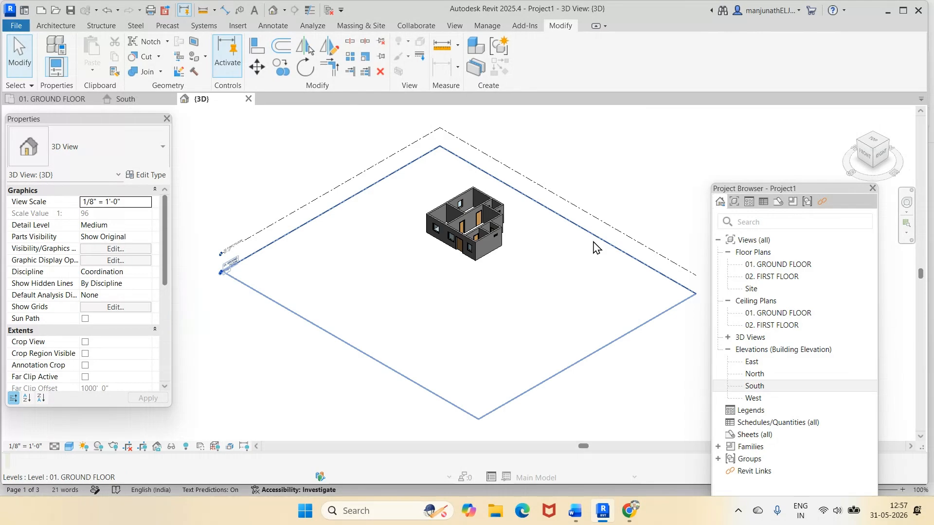
pyautogui.scroll(-2, 476, 232)
pyautogui.scroll(5, 476, 233)
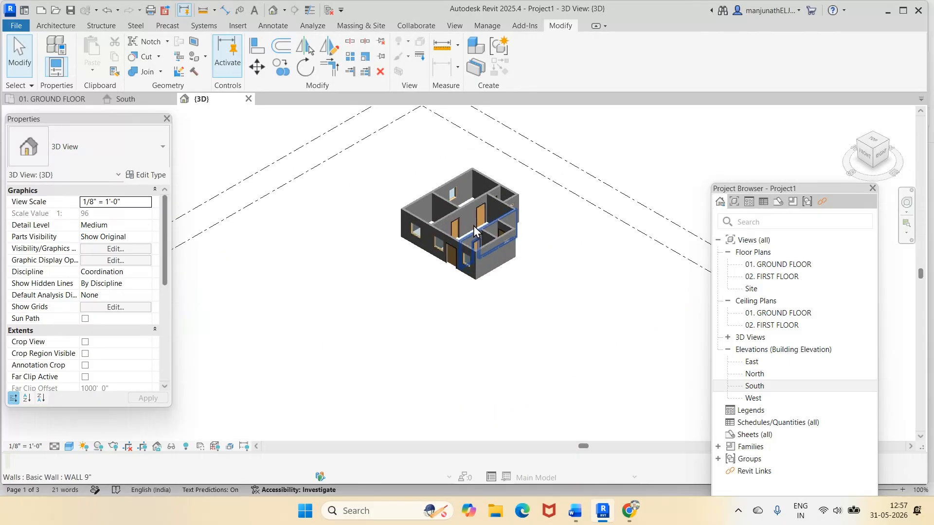
pyautogui.scroll(3, 475, 227)
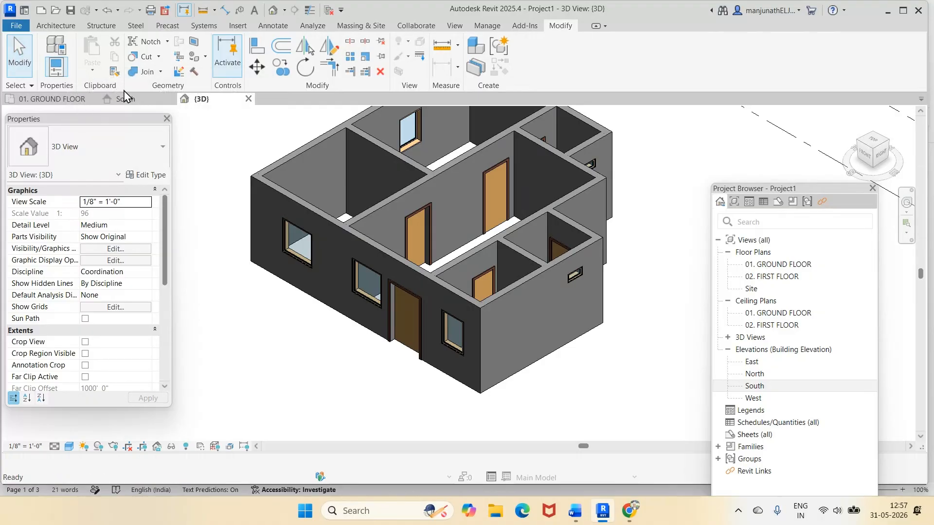
pyautogui.click(413, 316)
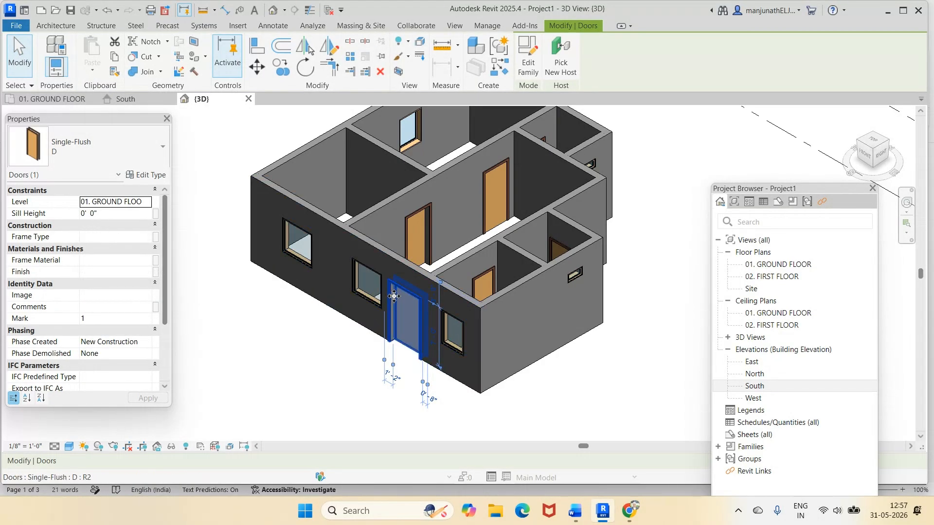
pyautogui.press('Escape')
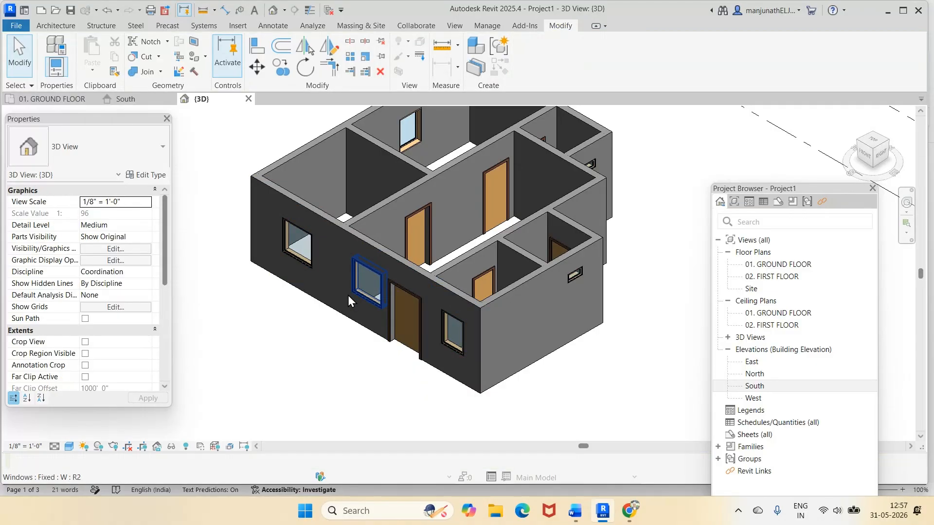
# Step: Set the sill height of the type W front window next to the main door to 3' 0"
pyautogui.click(372, 271)
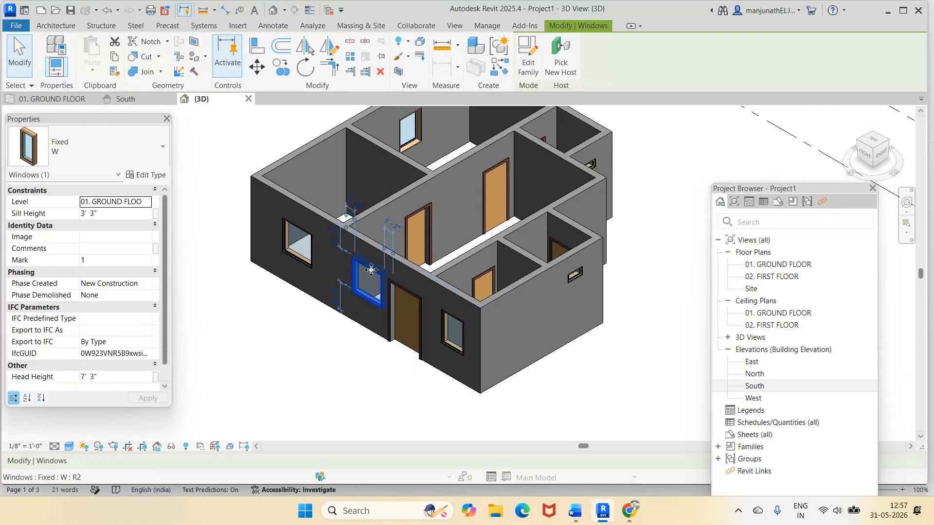
pyautogui.click(227, 308)
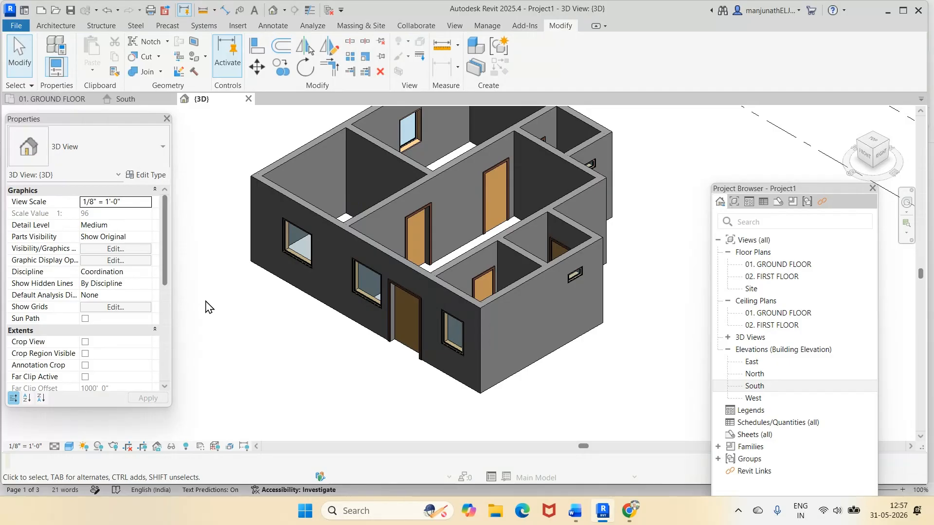
pyautogui.click(366, 286)
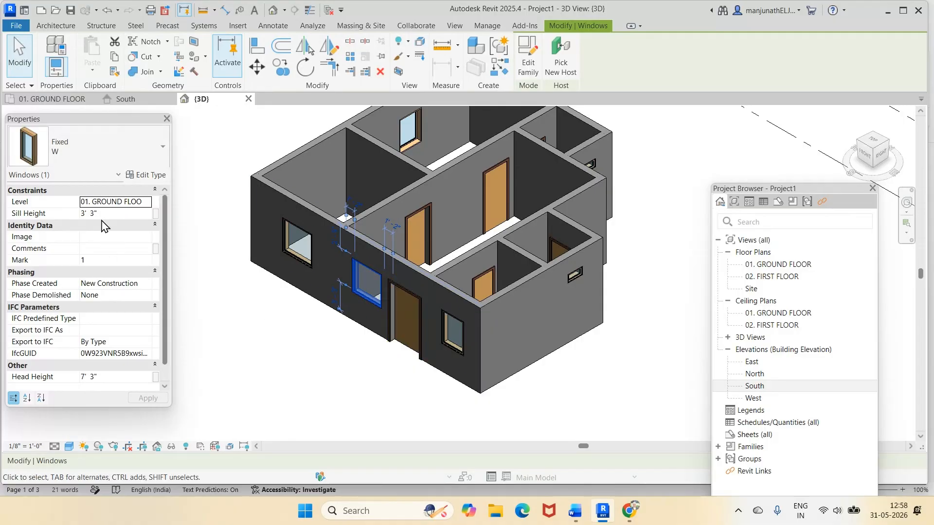
pyautogui.click(118, 214)
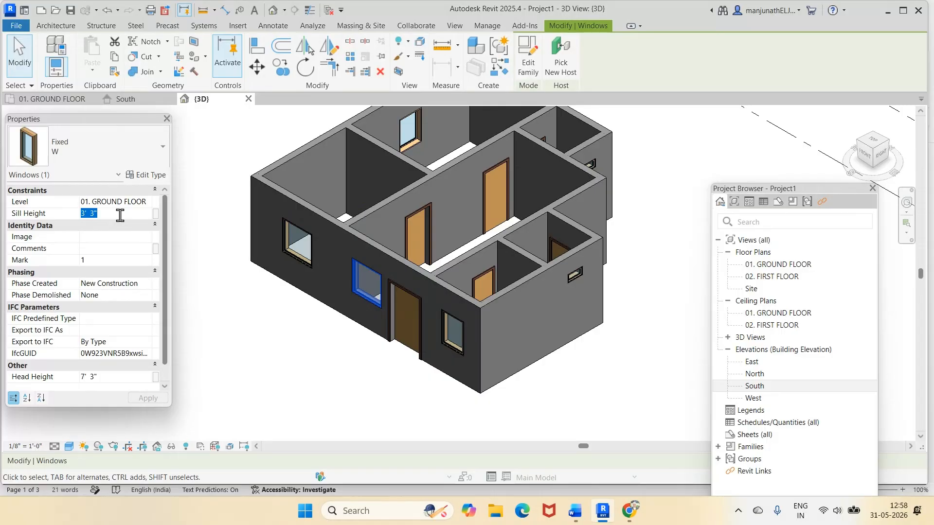
pyautogui.write('3')
pyautogui.press('Return')
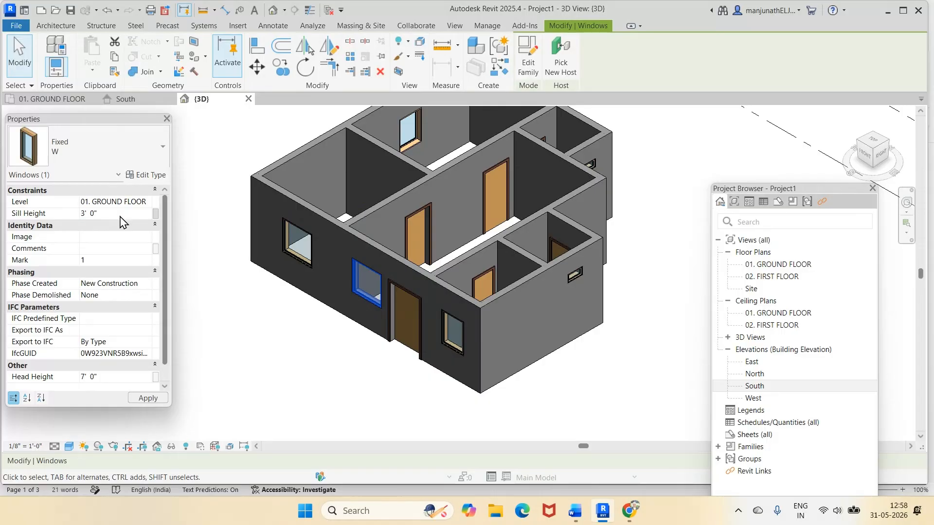
pyautogui.click(266, 312)
# Step: Set the sill height of the type W front window farthest from the main door to 3' 0"
pyautogui.click(289, 258)
pyautogui.click(69, 213)
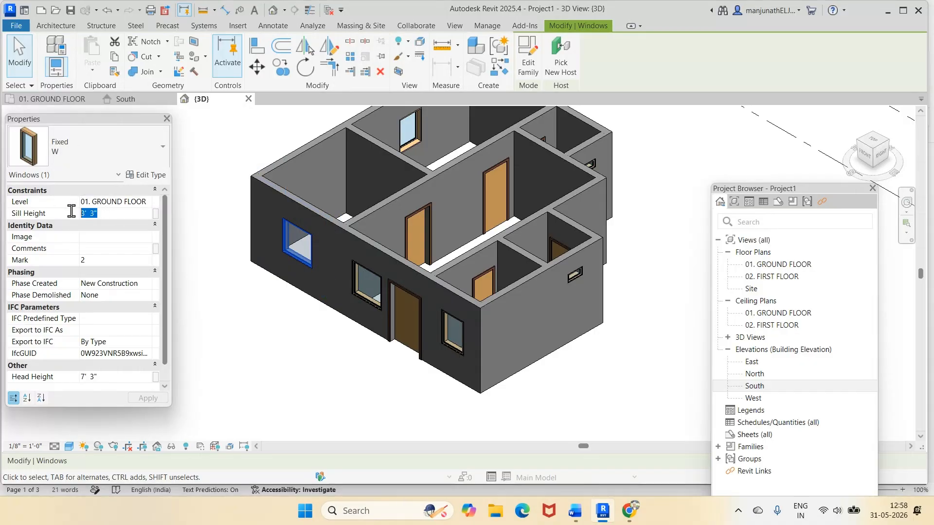
pyautogui.write('3')
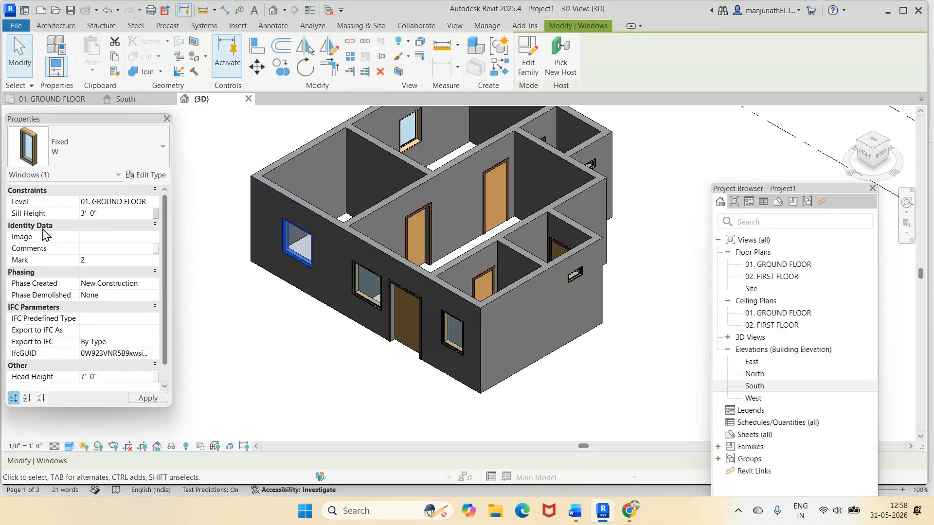
# Step: Set the sill height of the W1 front window on the other side of the main door to 3' 0"
pyautogui.click(447, 350)
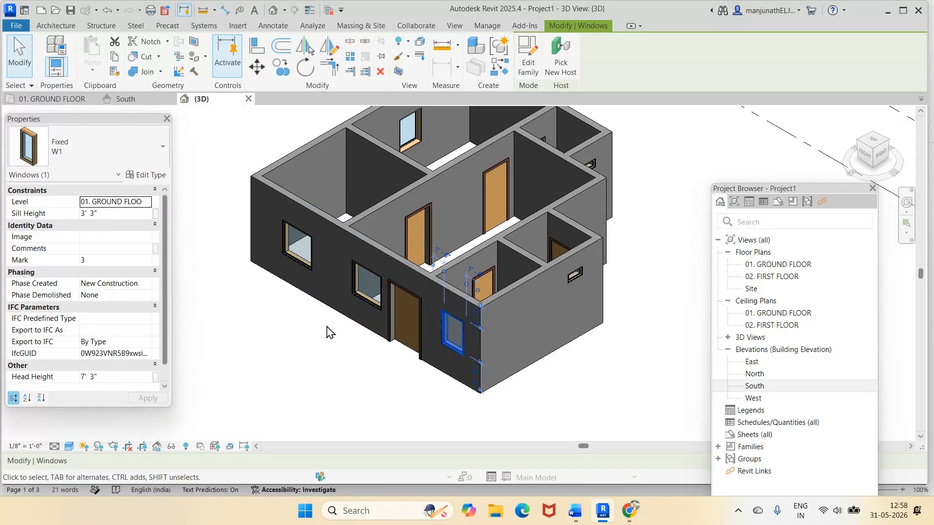
pyautogui.click(112, 214)
pyautogui.write('3')
pyautogui.press('Return')
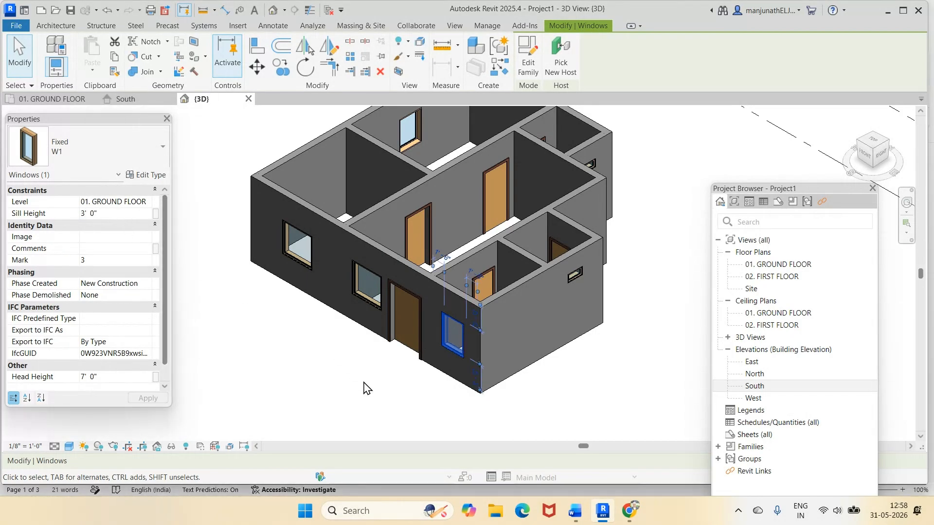
pyautogui.click(363, 394)
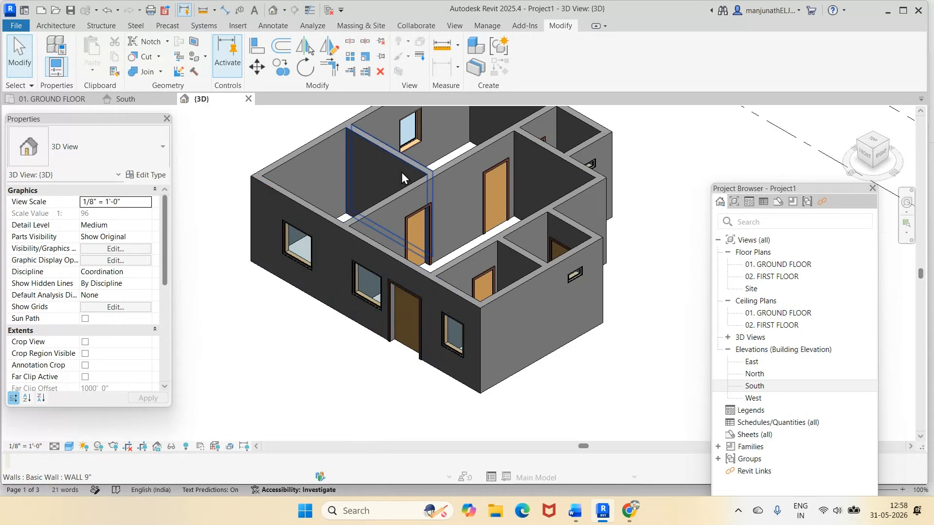
# Step: Set the sill height of the window in the rear room's exterior side wall to 3' 0"
pyautogui.click(414, 144)
pyautogui.click(114, 213)
pyautogui.write('3')
pyautogui.press('Return')
pyautogui.click(666, 190)
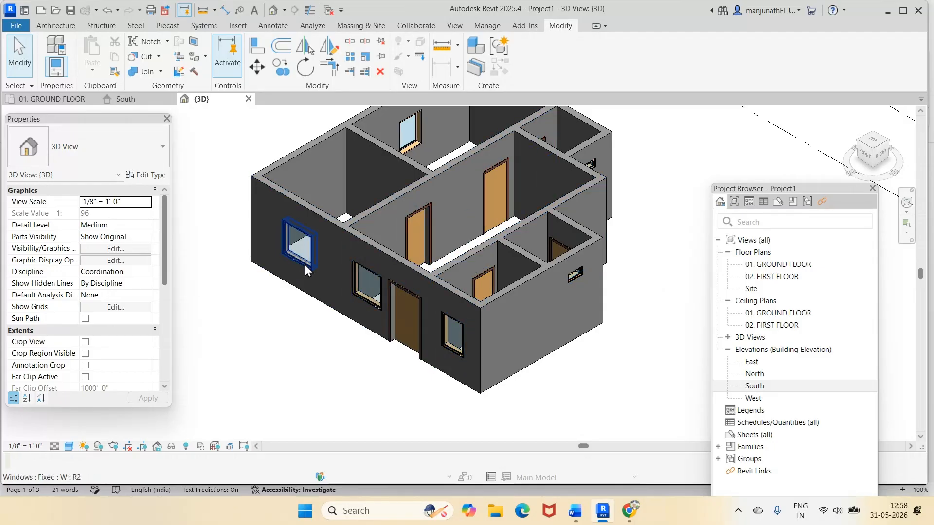
# Step: Inspect the adjusted windows in the 3D view and return to the 01. GROUND FLOOR plan
pyautogui.scroll(1, 556, 173)
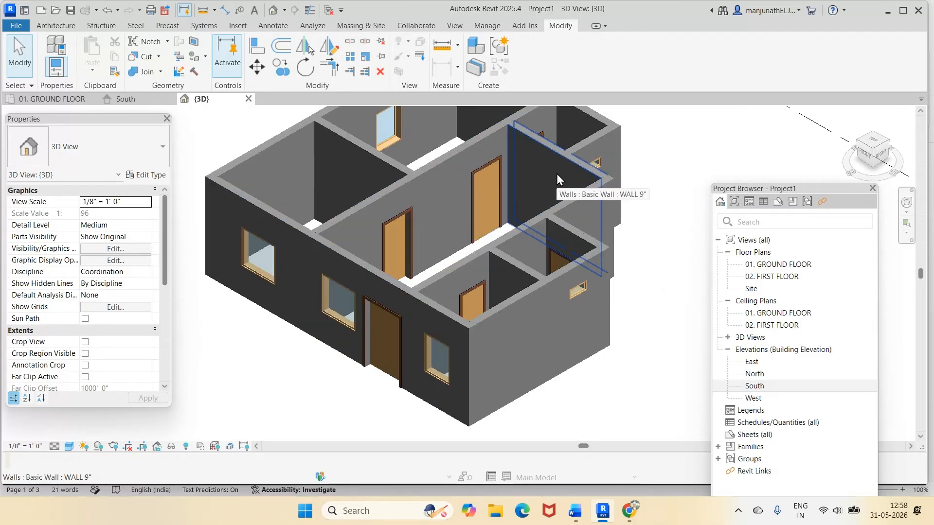
pyautogui.scroll(1, 557, 173)
pyautogui.scroll(2, 637, 189)
pyautogui.scroll(-3, 637, 189)
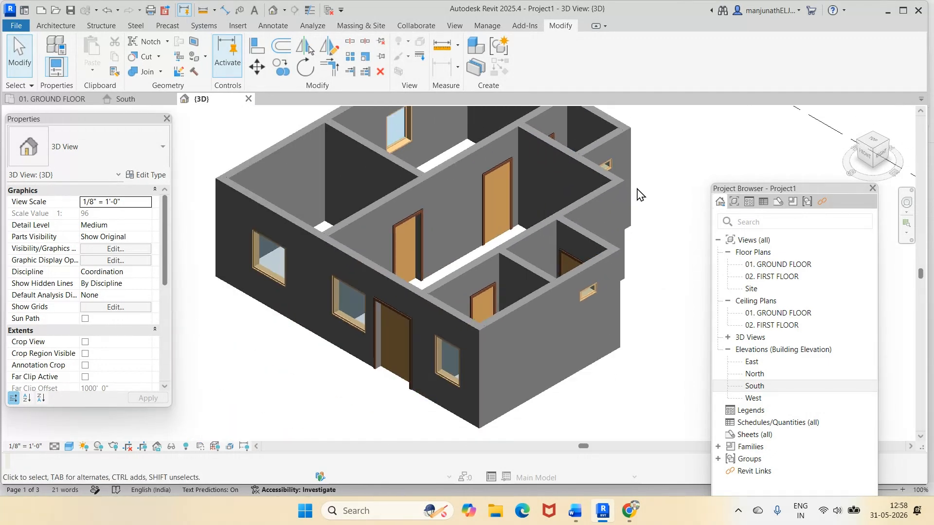
pyautogui.click(82, 99)
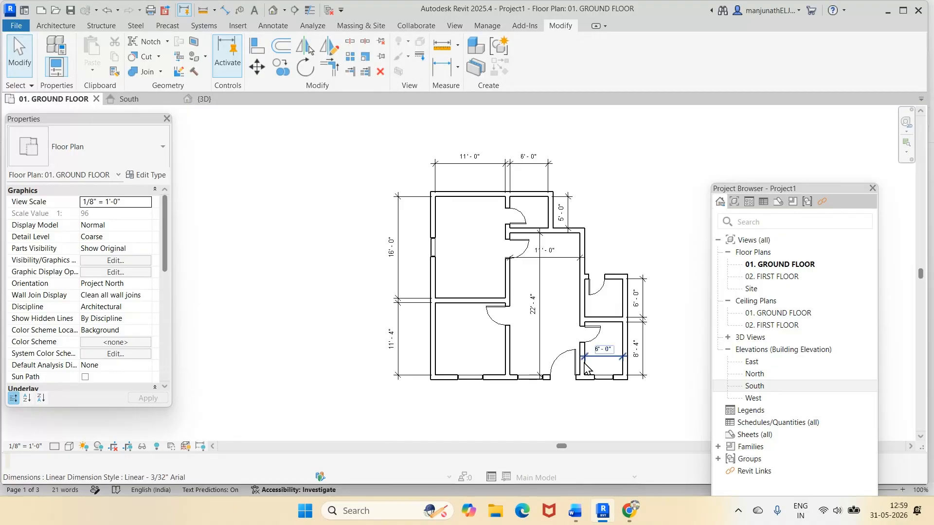
pyautogui.moveTo(630, 518)
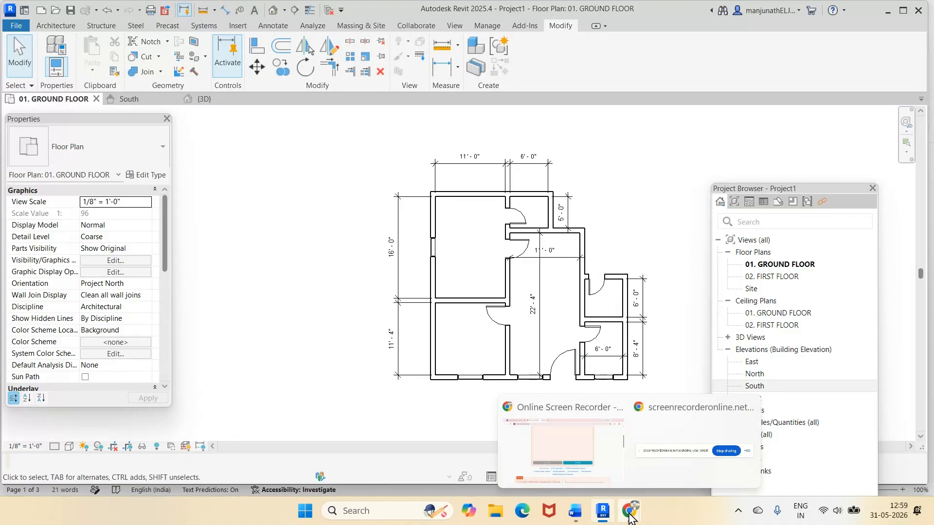